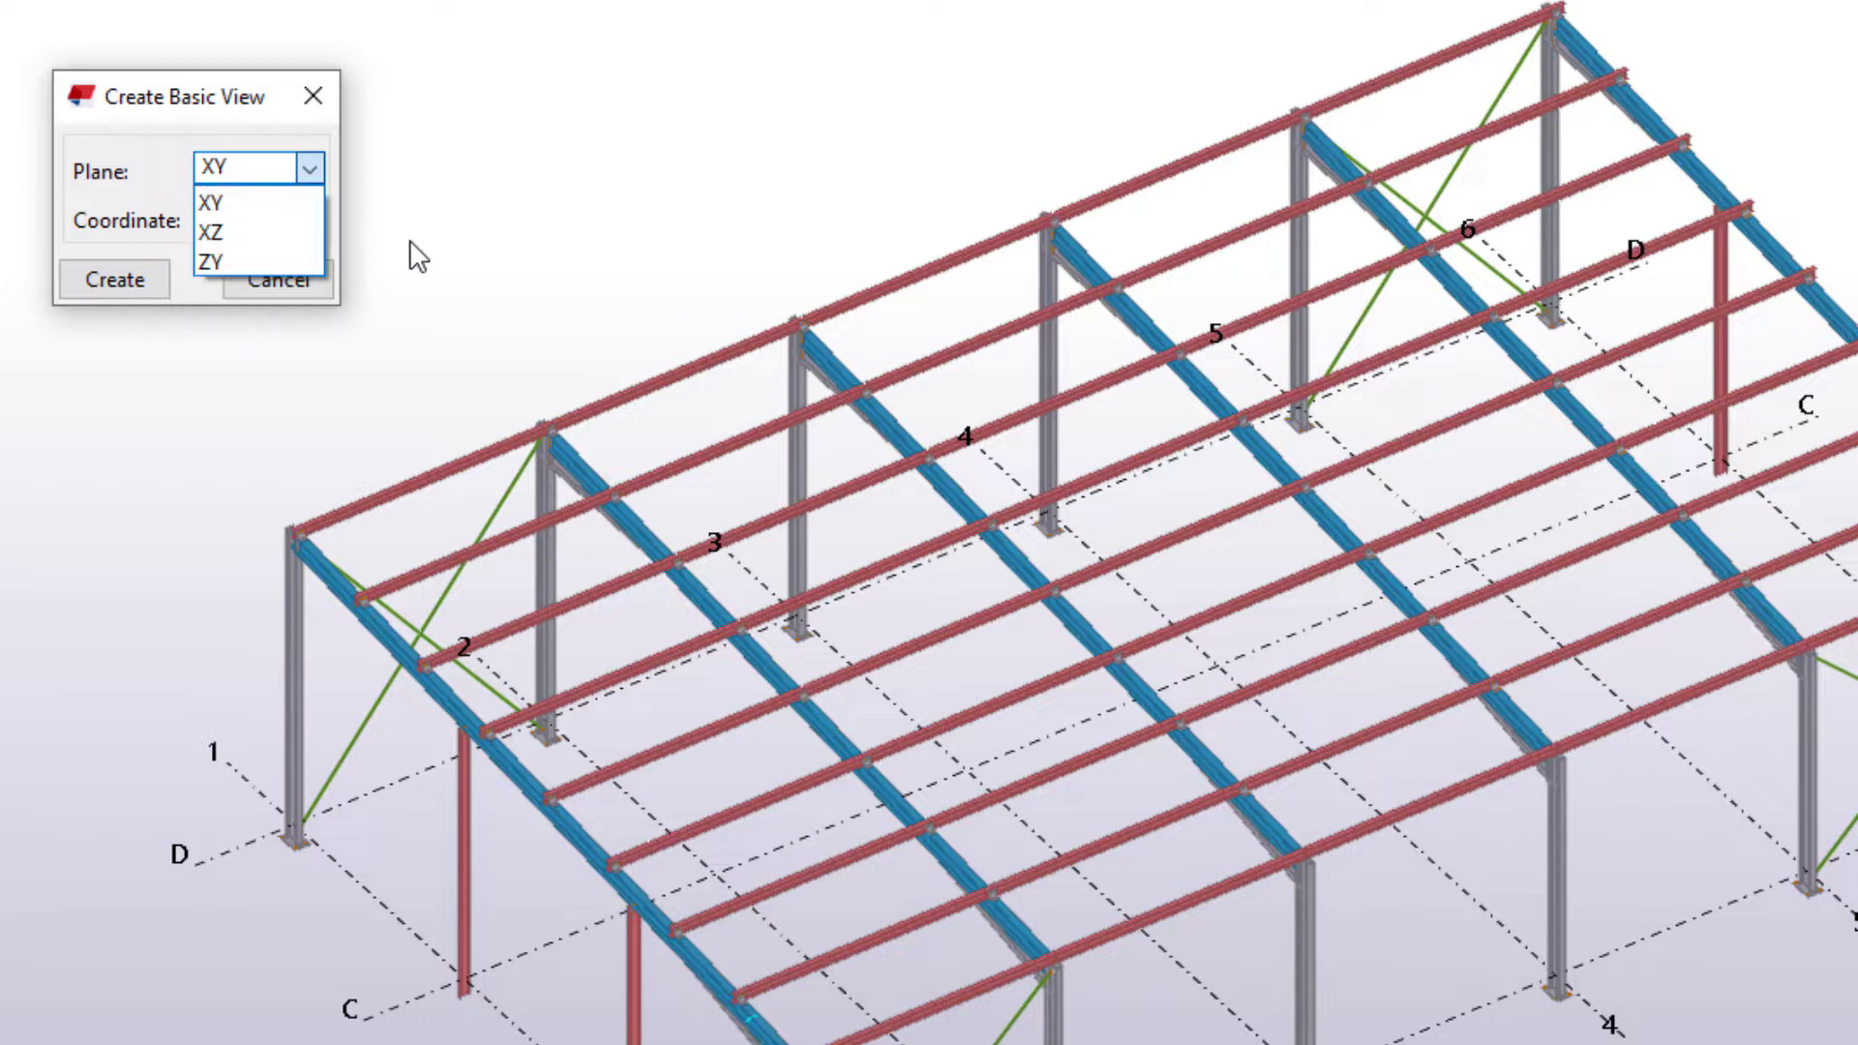
Step: Create a basic view on the XZ plane at coordinate 0.00, showing the column frame
{"action": "left_click", "coordinate": [278, 232]}
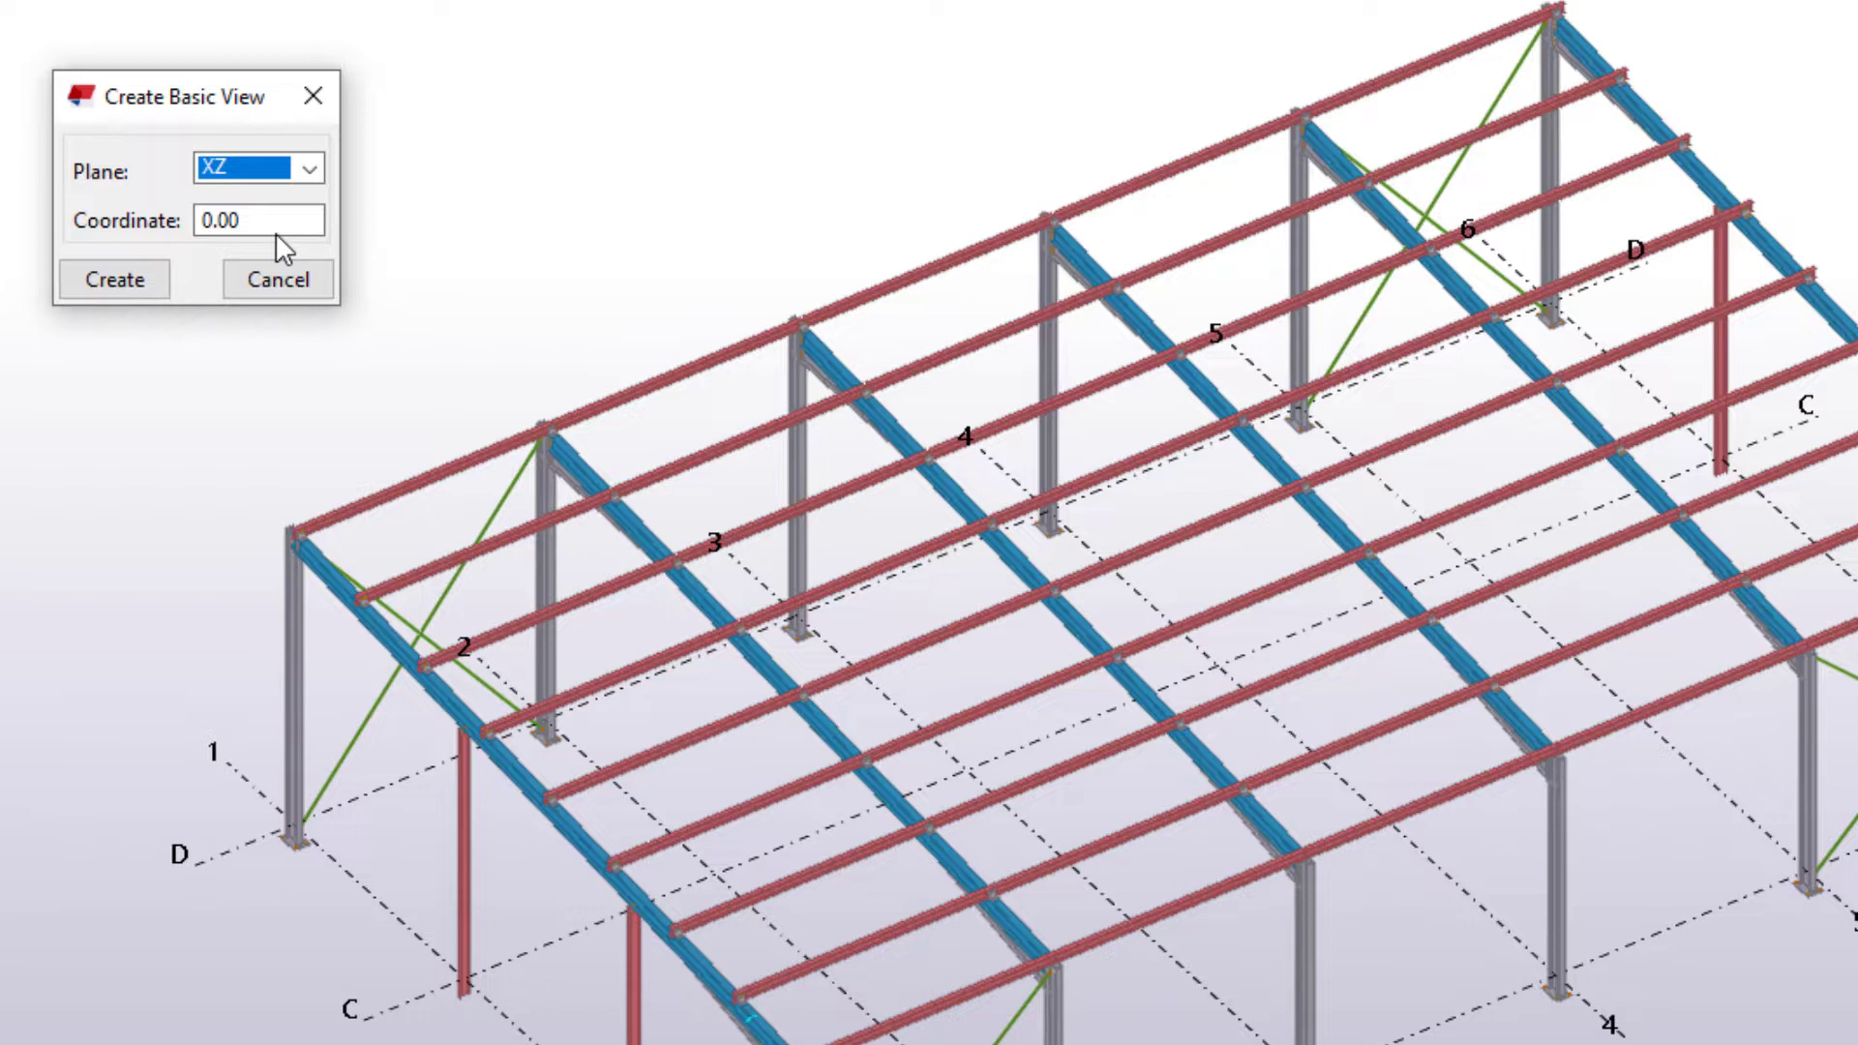
{"action": "left_click", "coordinate": [149, 281]}
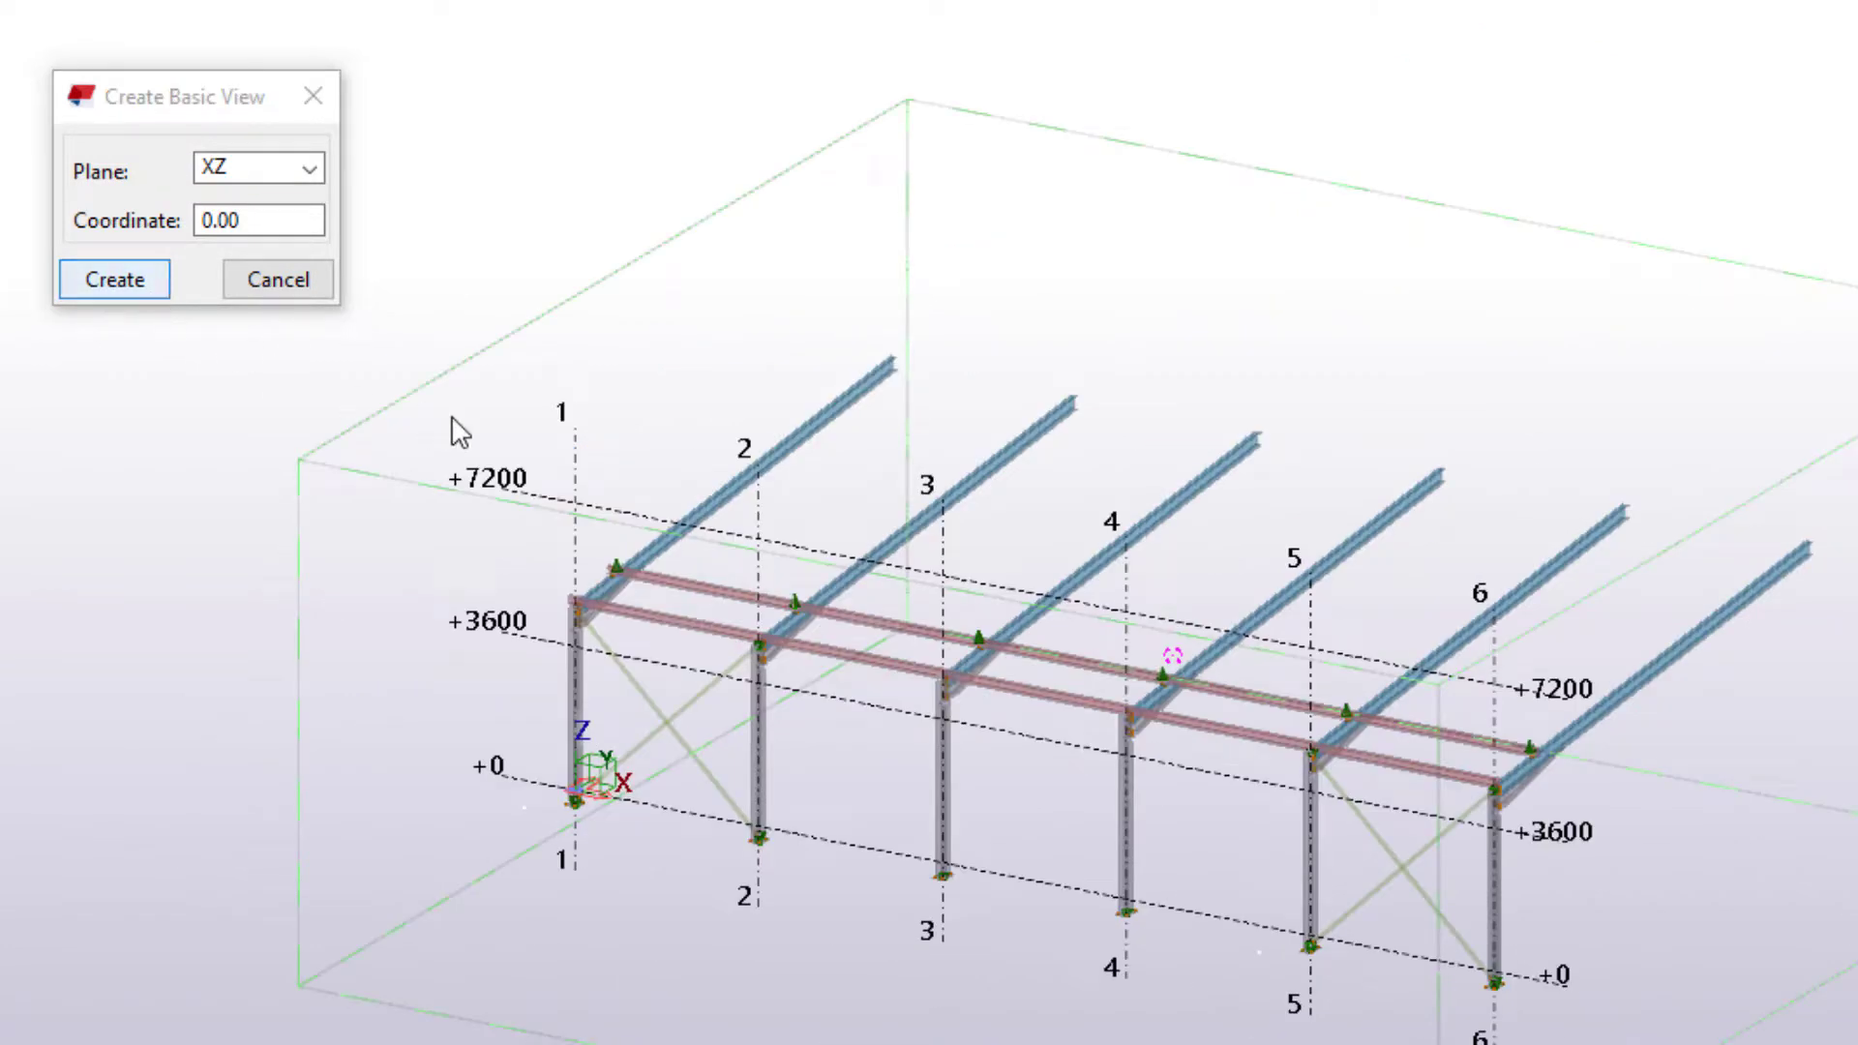
Step: Add a second XZ basic view at coordinate 5000 and orbit the model to inspect it
{"action": "middle_click_drag", "start_coordinate": [1773, 771], "coordinate": [1608, 688], "text": "ctrl"}
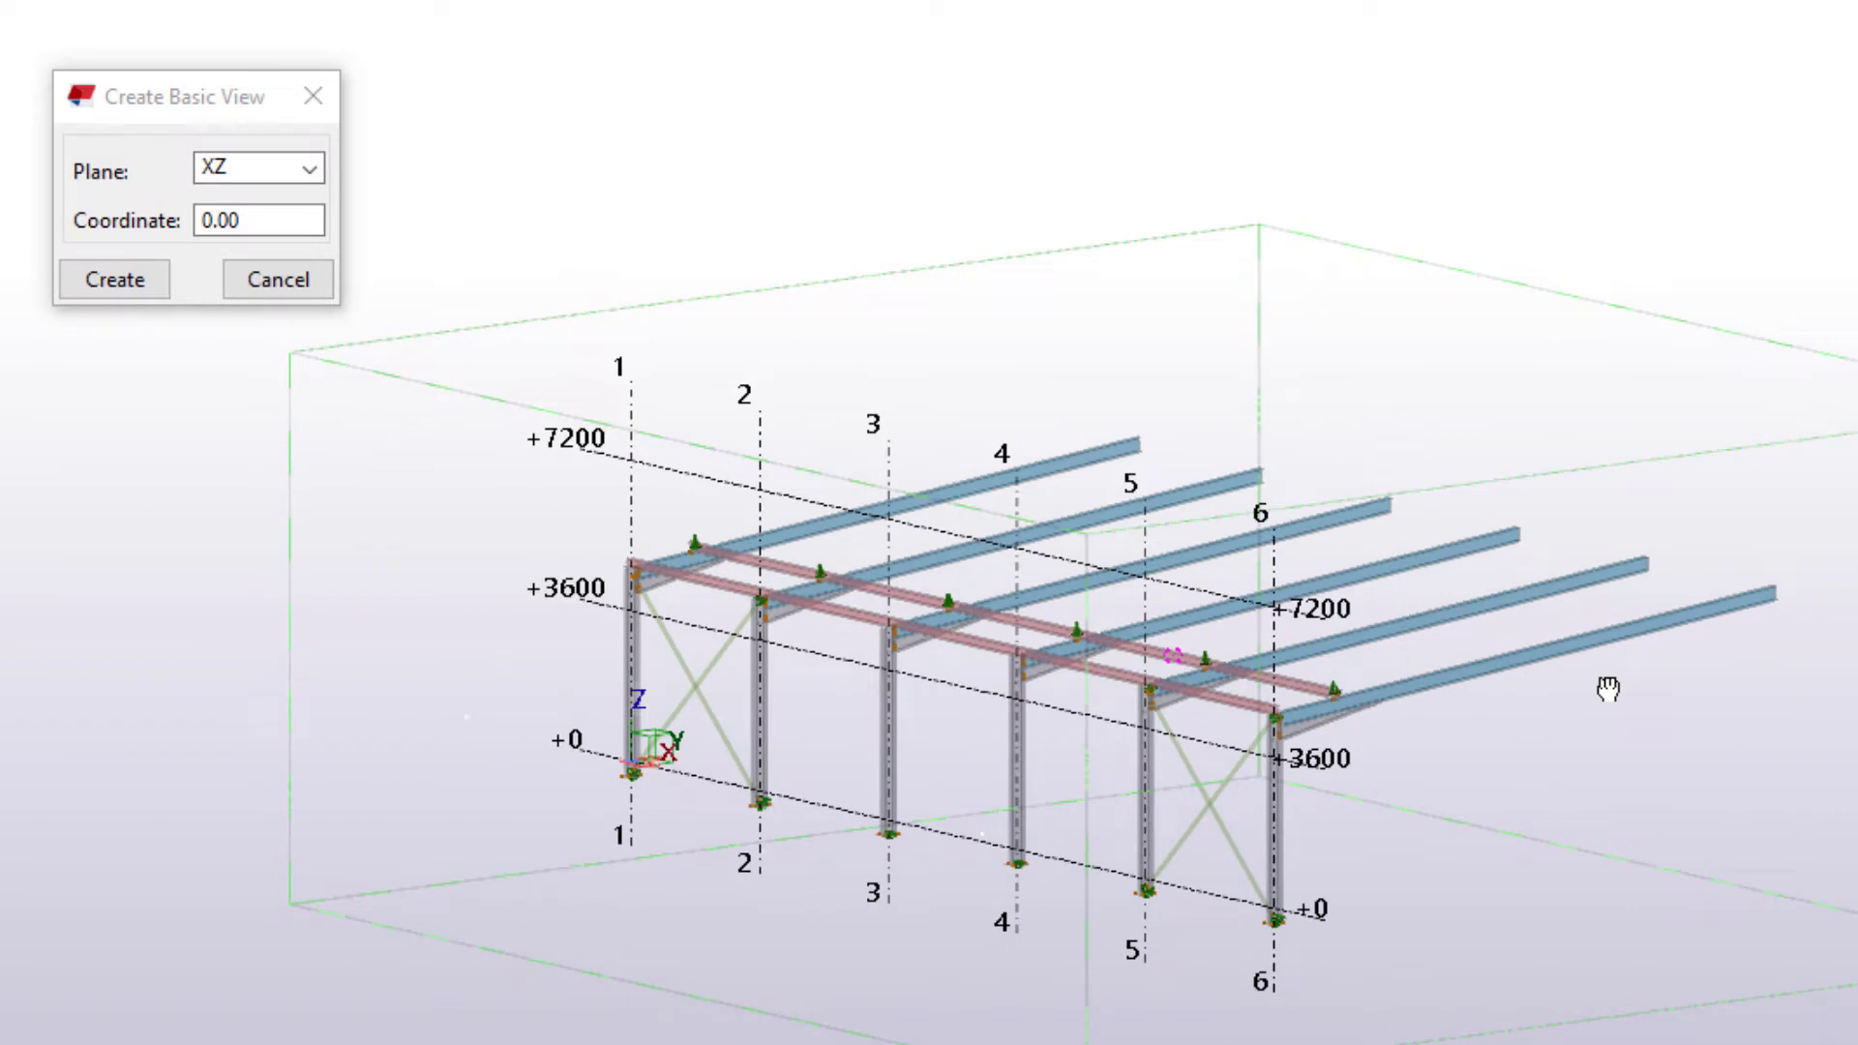
{"action": "left_click_drag", "start_coordinate": [252, 222], "coordinate": [179, 229]}
{"action": "type", "text": "5000"}
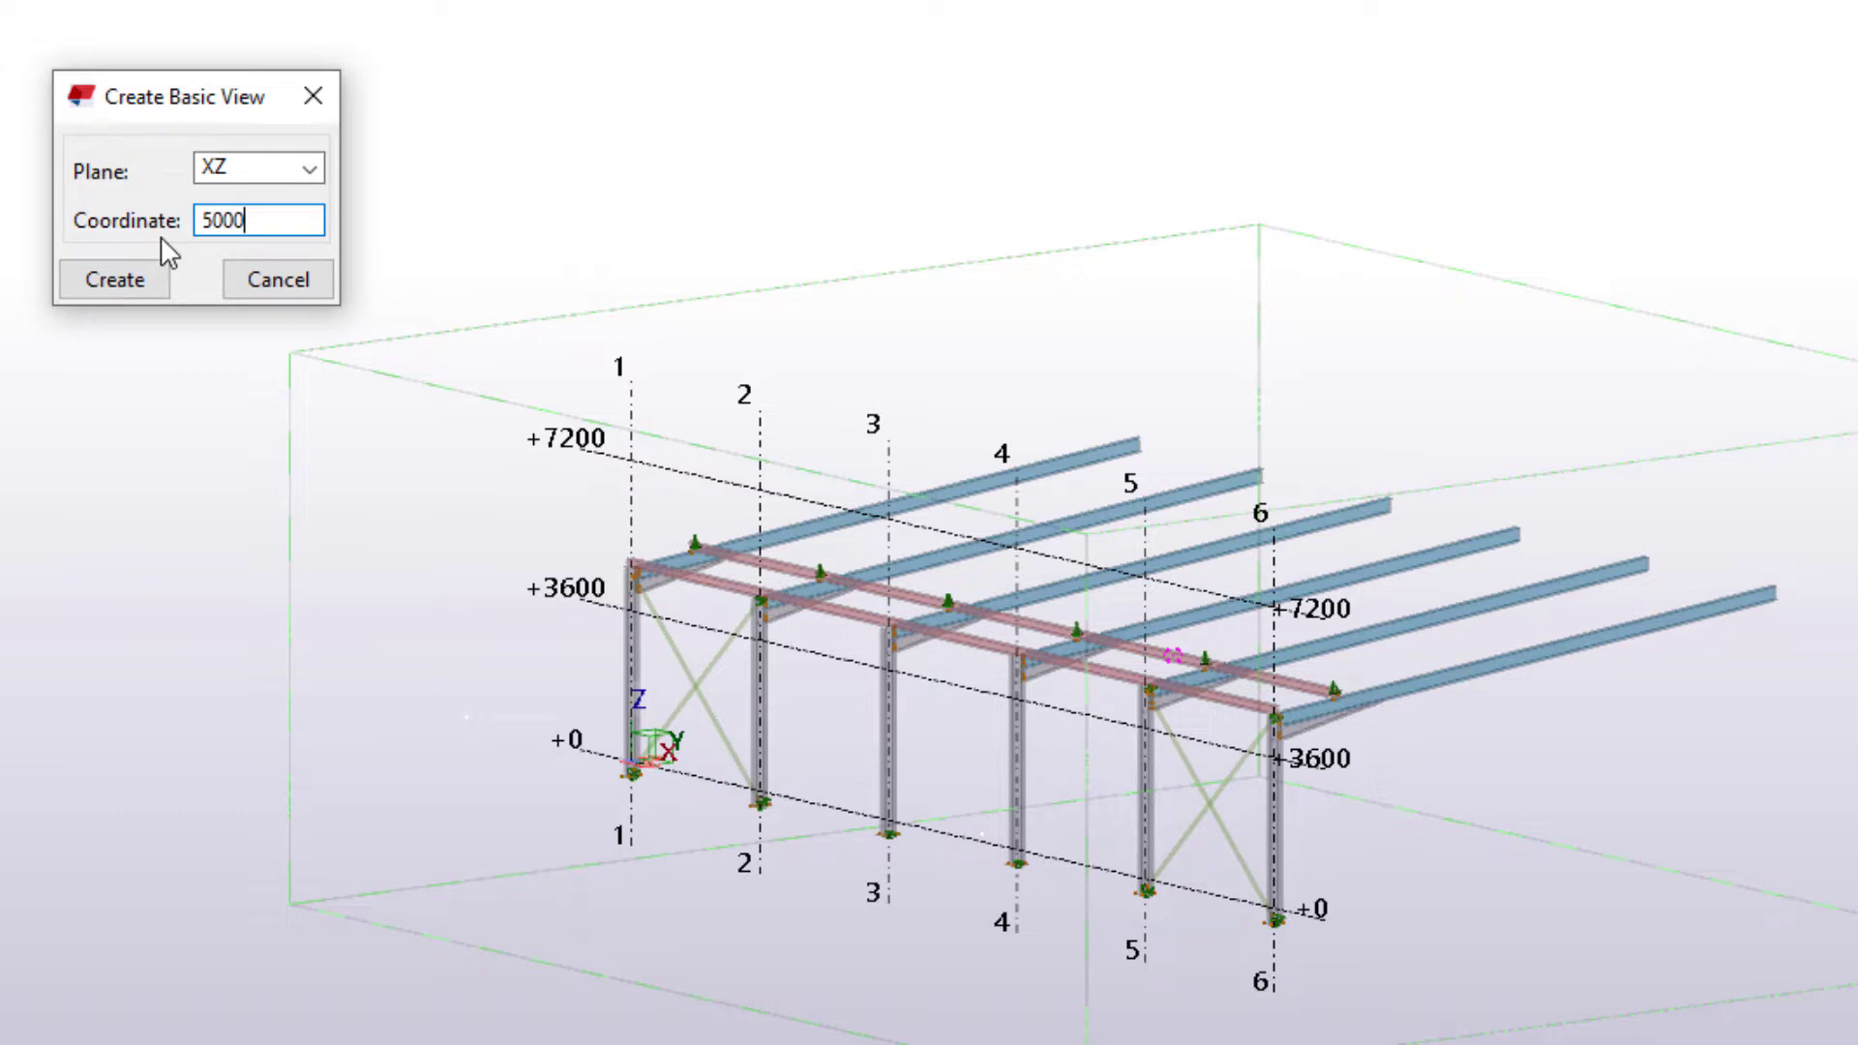
{"action": "left_click", "coordinate": [126, 284]}
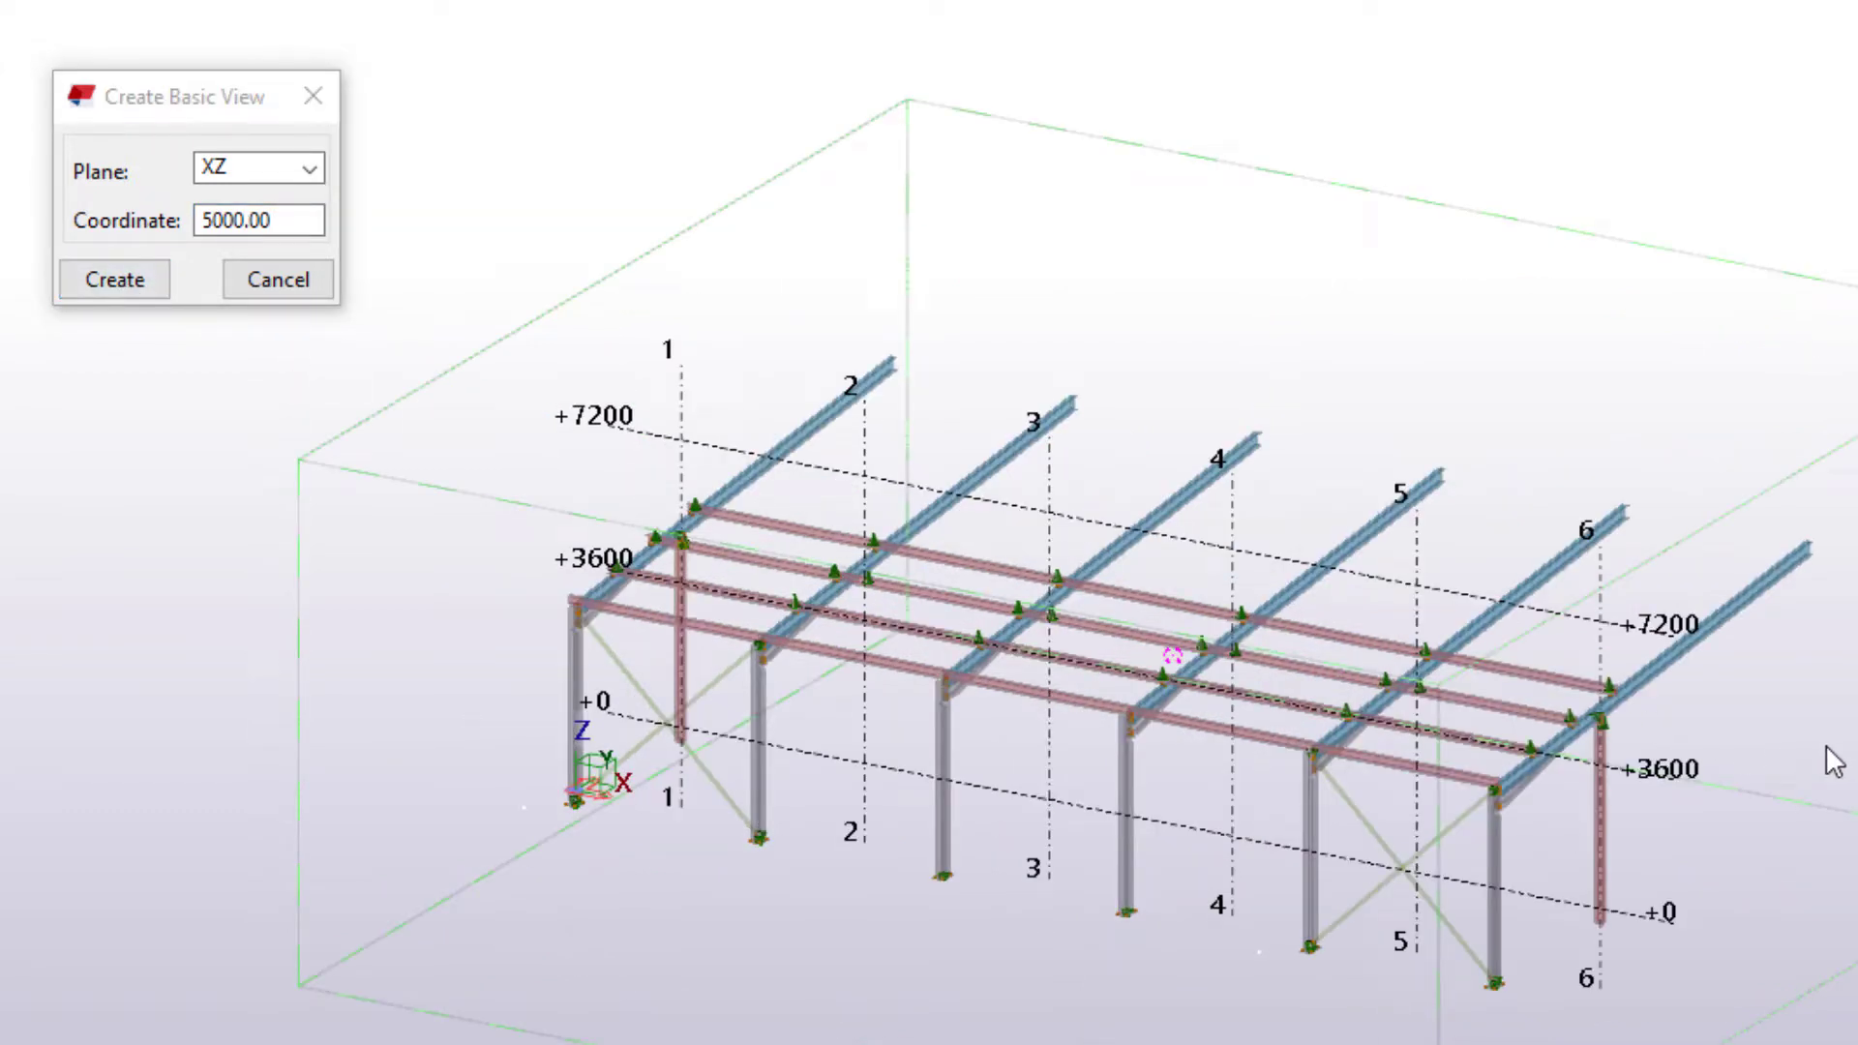
{"action": "middle_click_drag", "start_coordinate": [1834, 762], "coordinate": [1597, 730], "text": "ctrl"}
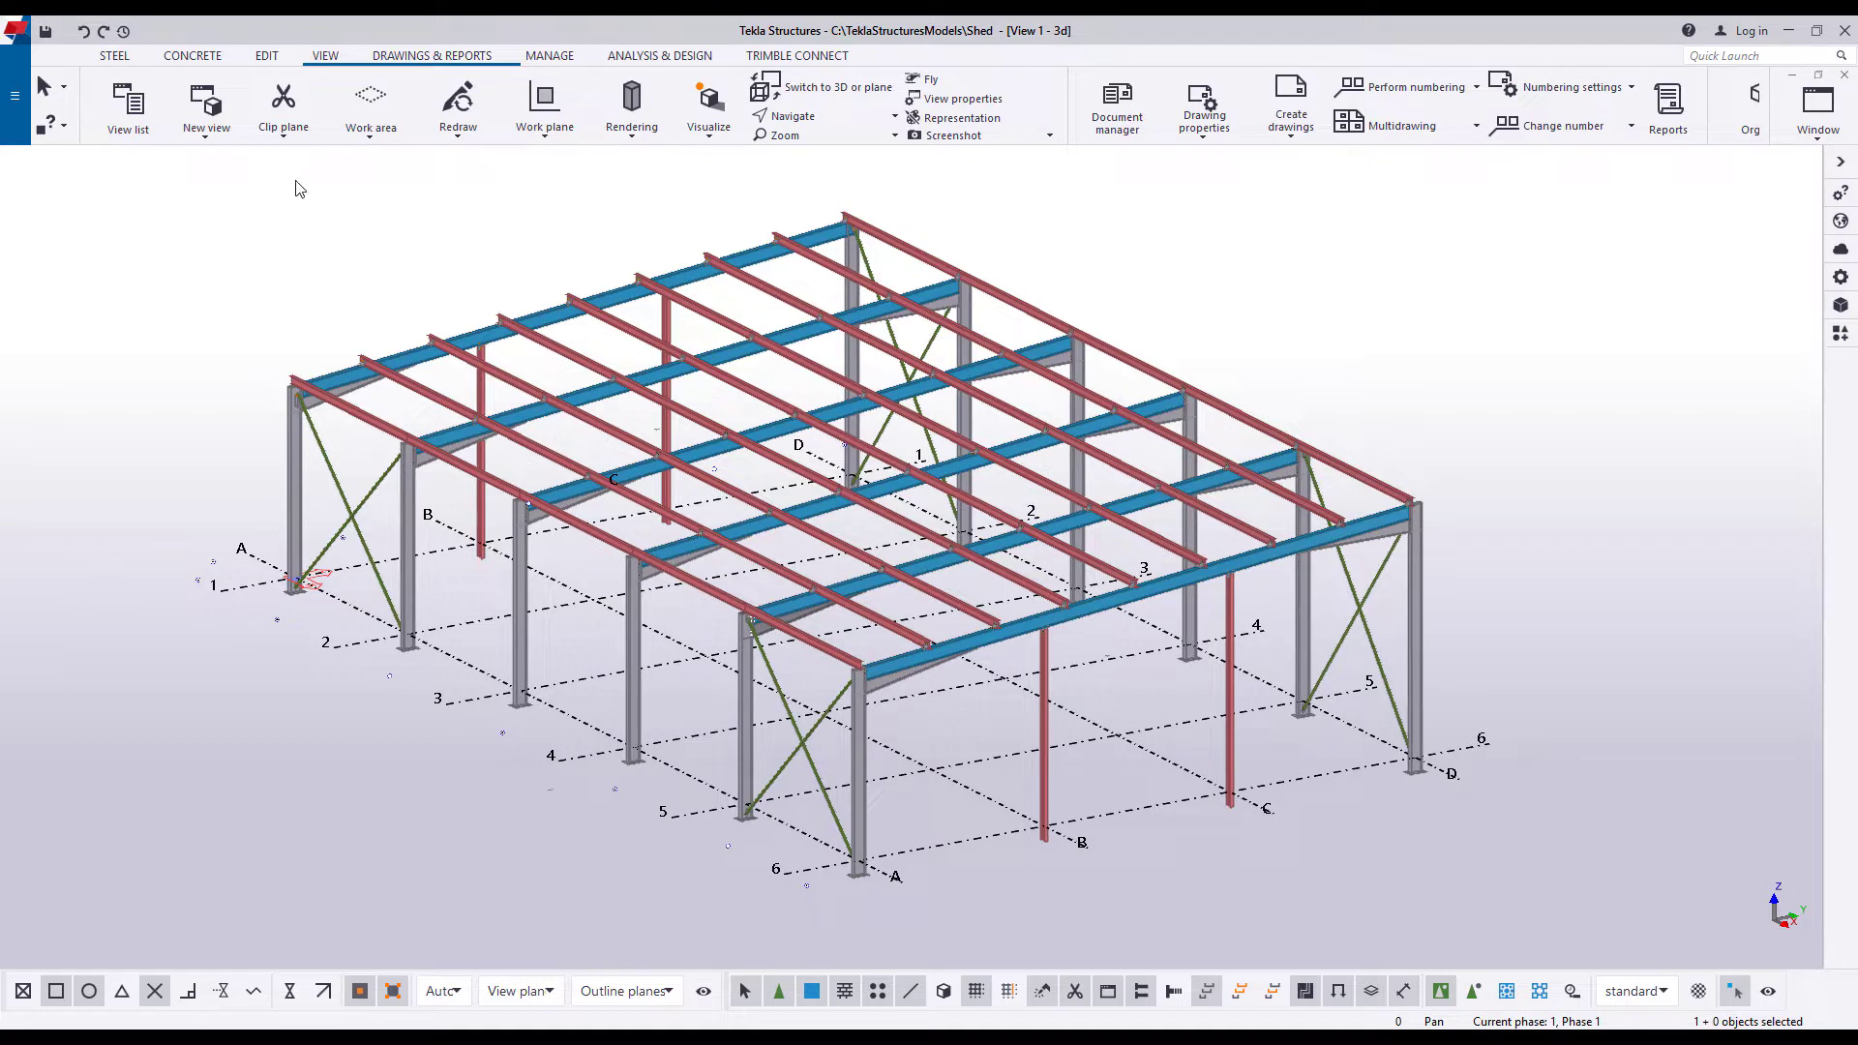
Step: Start a two-point view with the Grid-Elevation saved settings loaded and accepted
{"action": "left_click", "coordinate": [208, 134]}
{"action": "key", "text": "shift"}
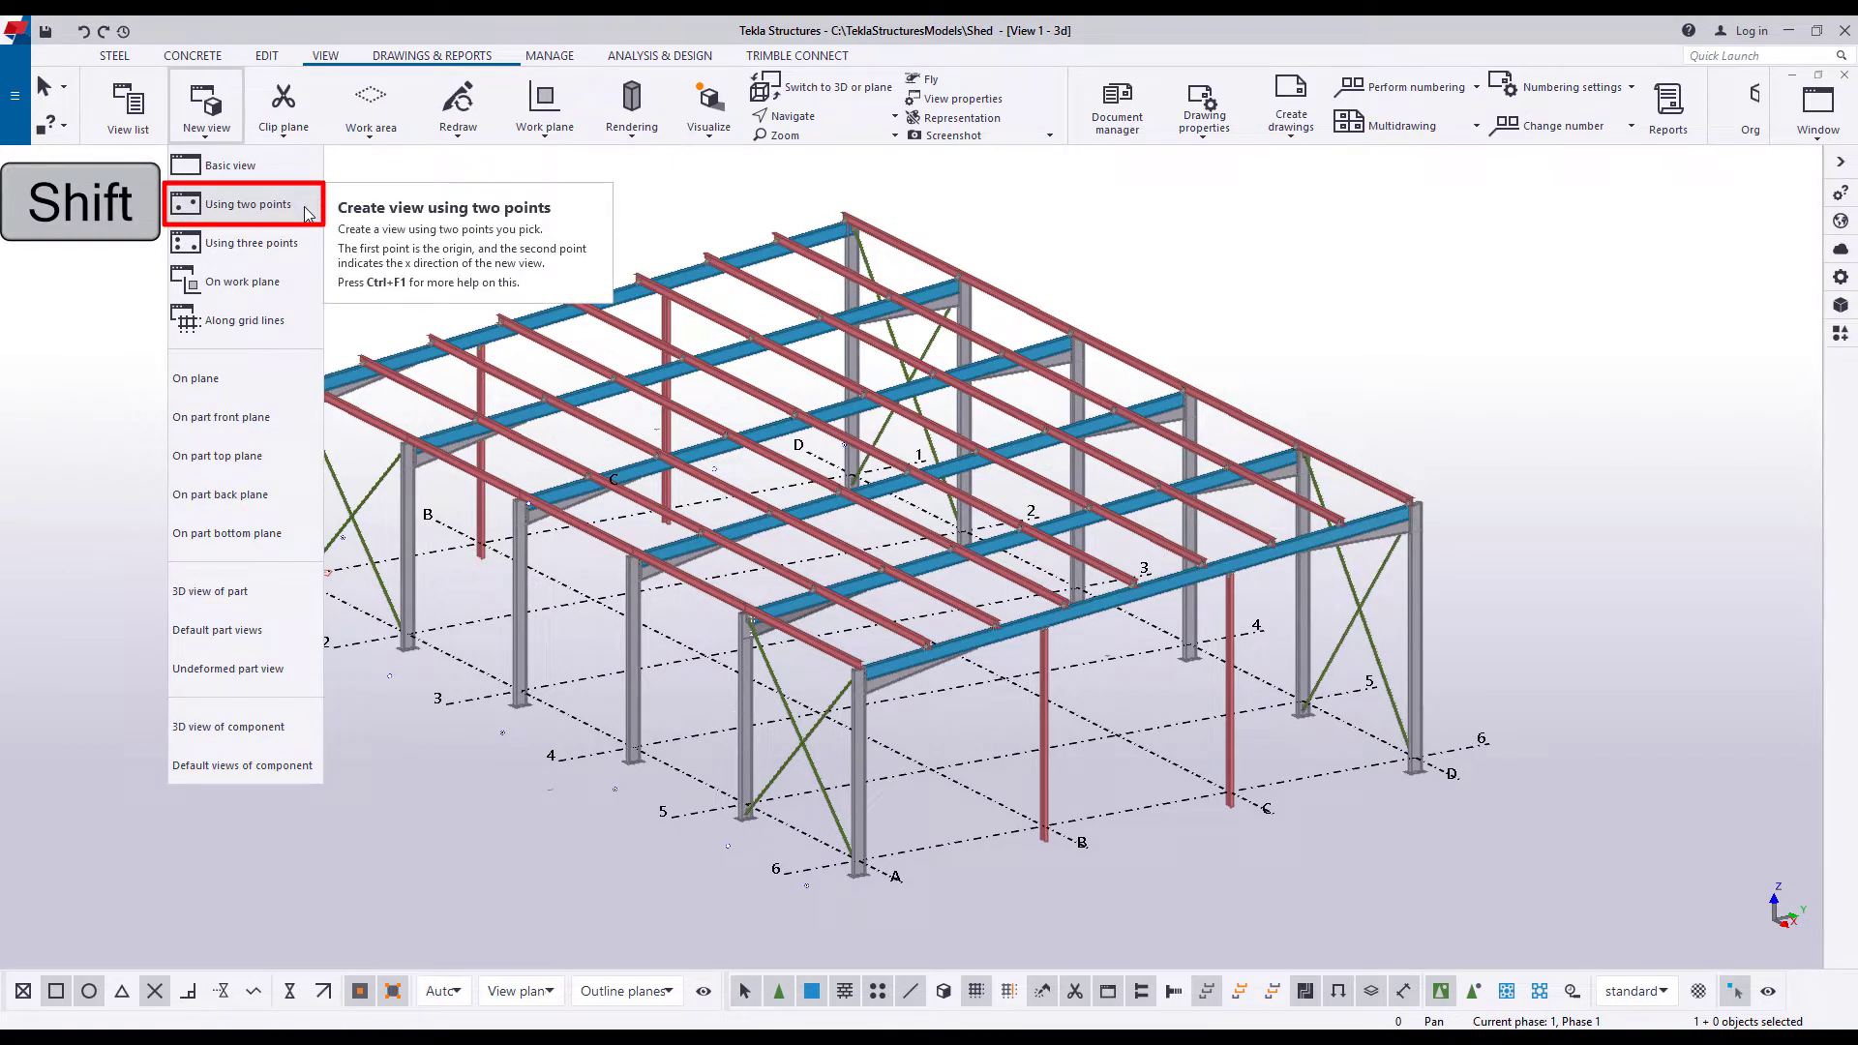
{"action": "left_click", "coordinate": [306, 205], "text": "shift"}
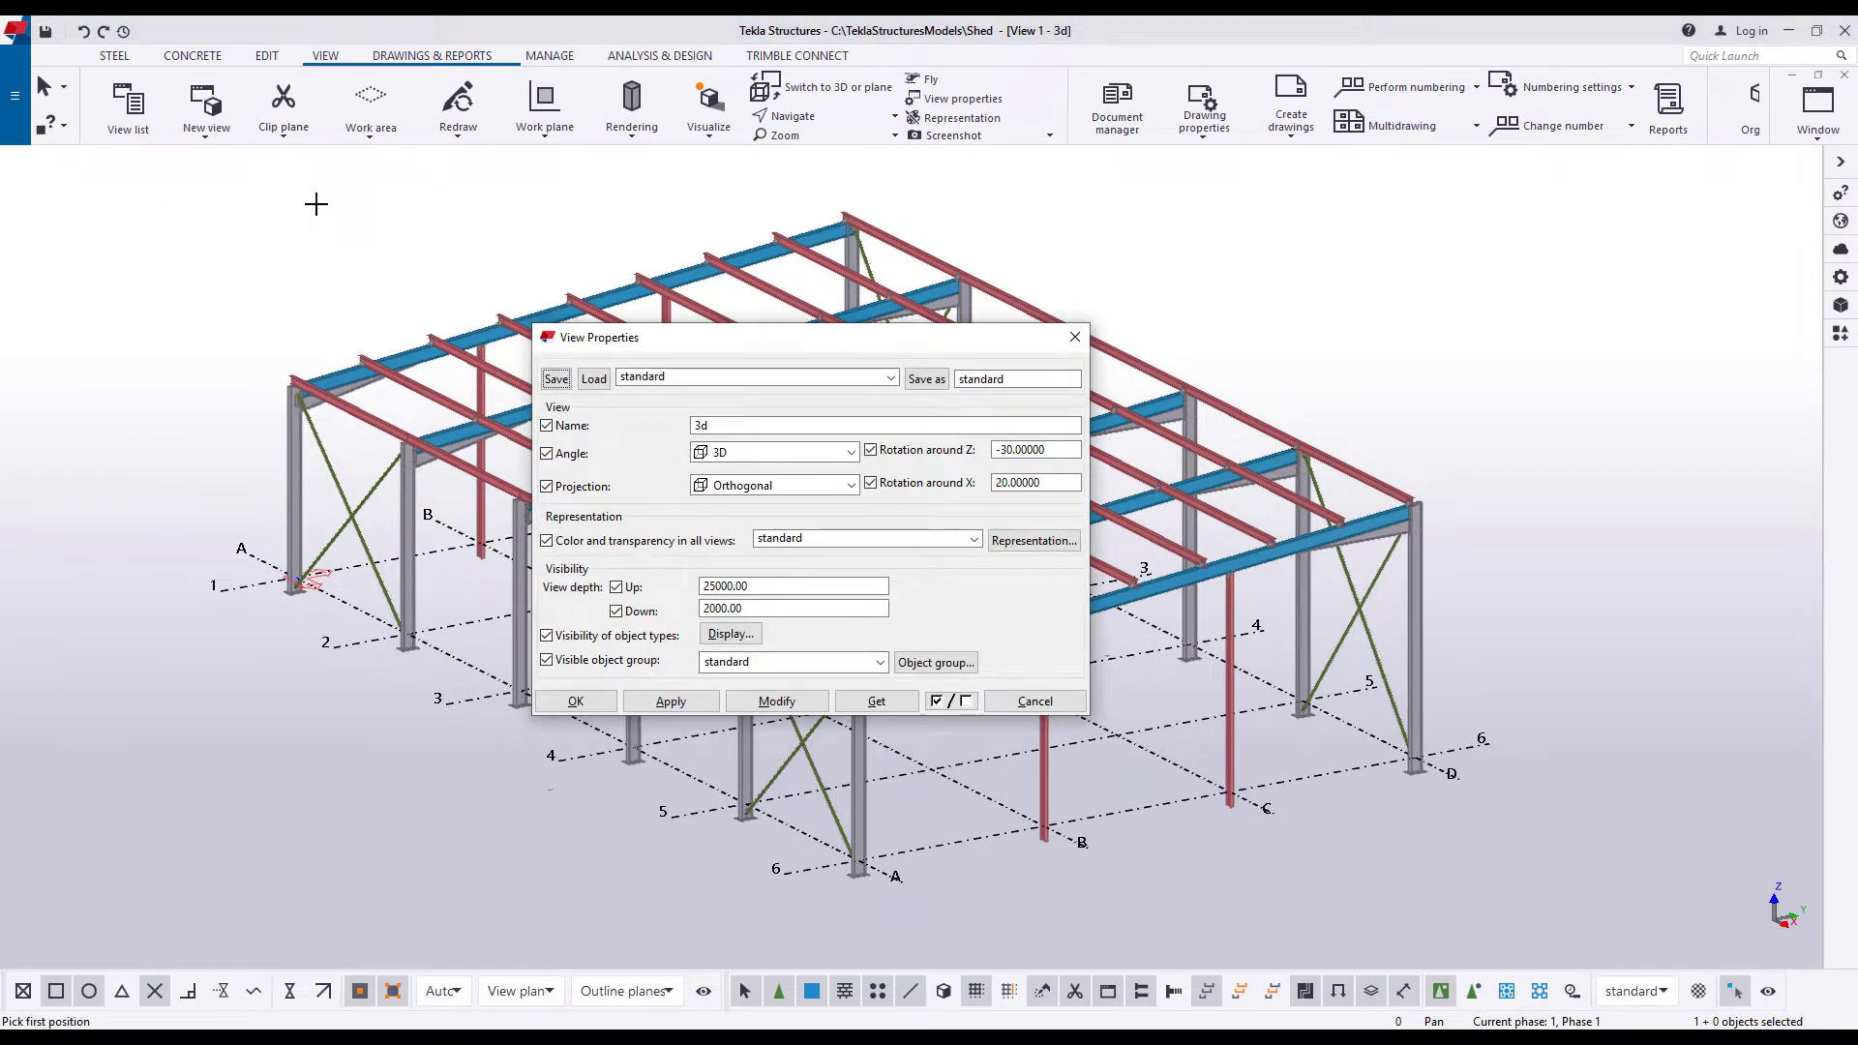
{"action": "left_click", "coordinate": [716, 378]}
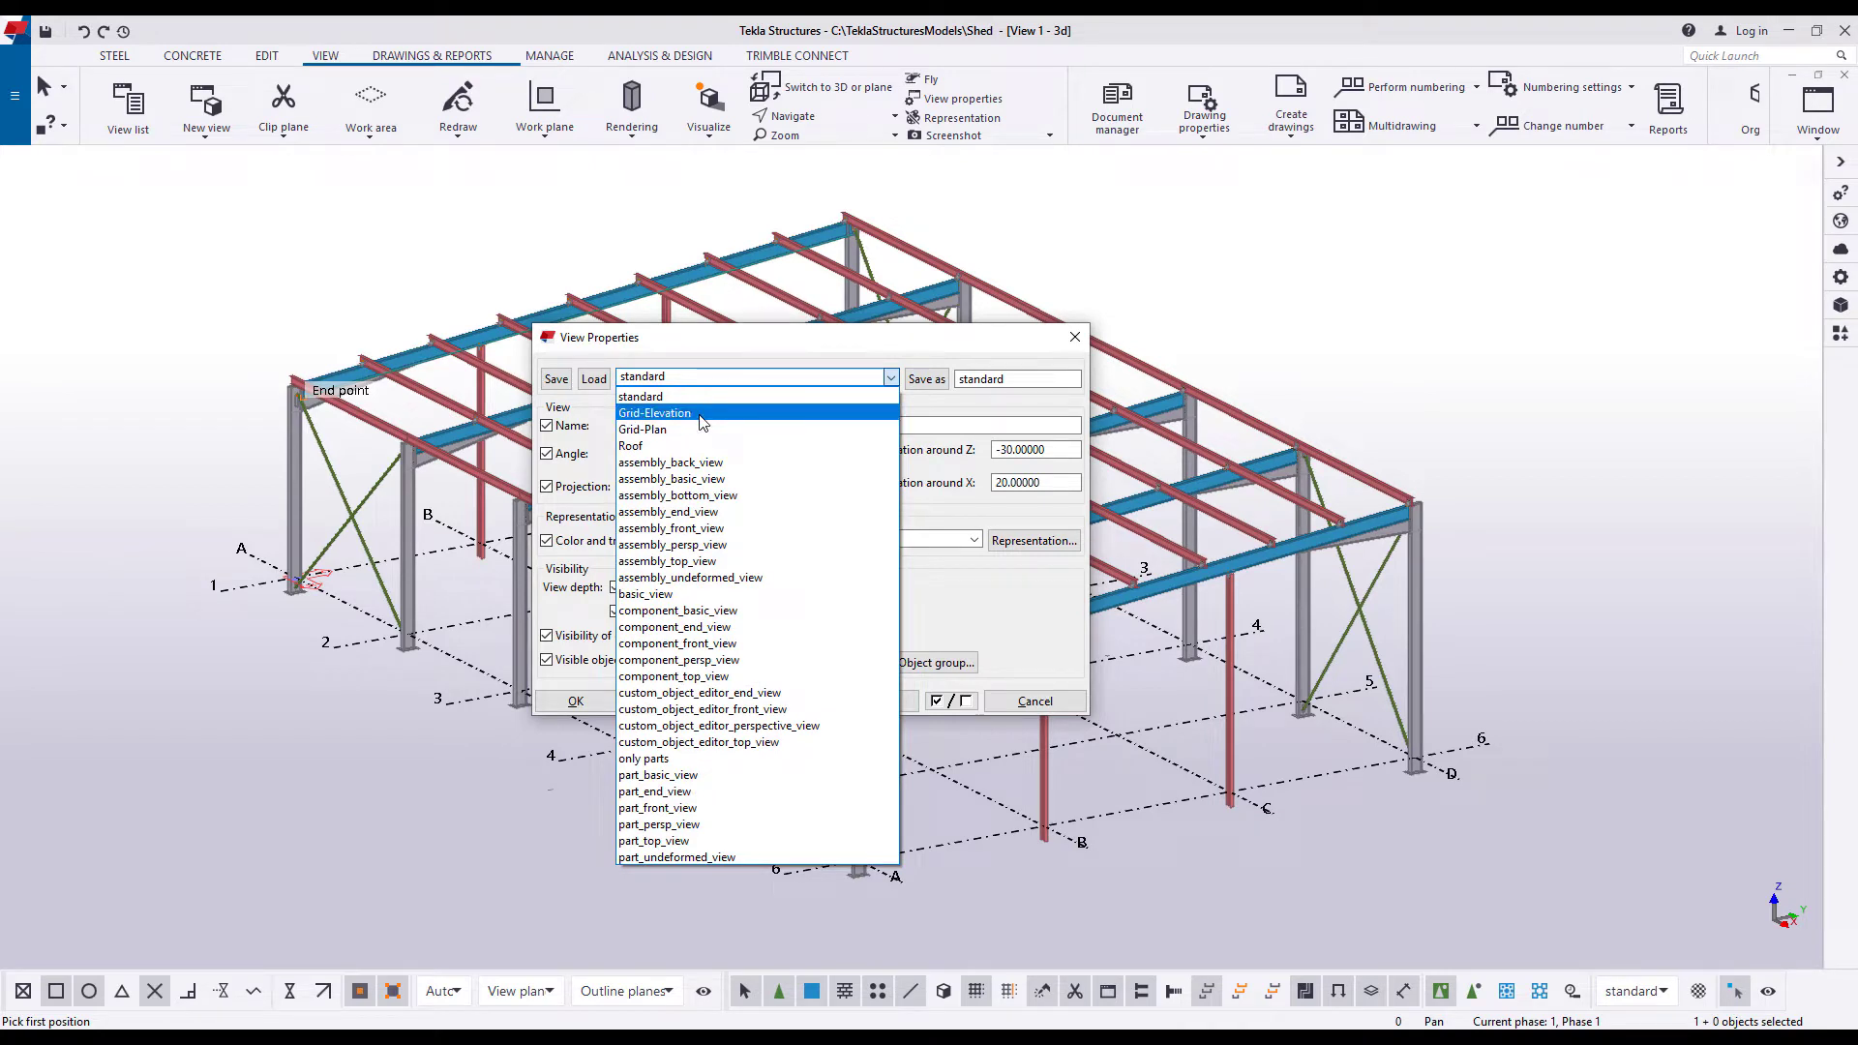
{"action": "left_click", "coordinate": [702, 415]}
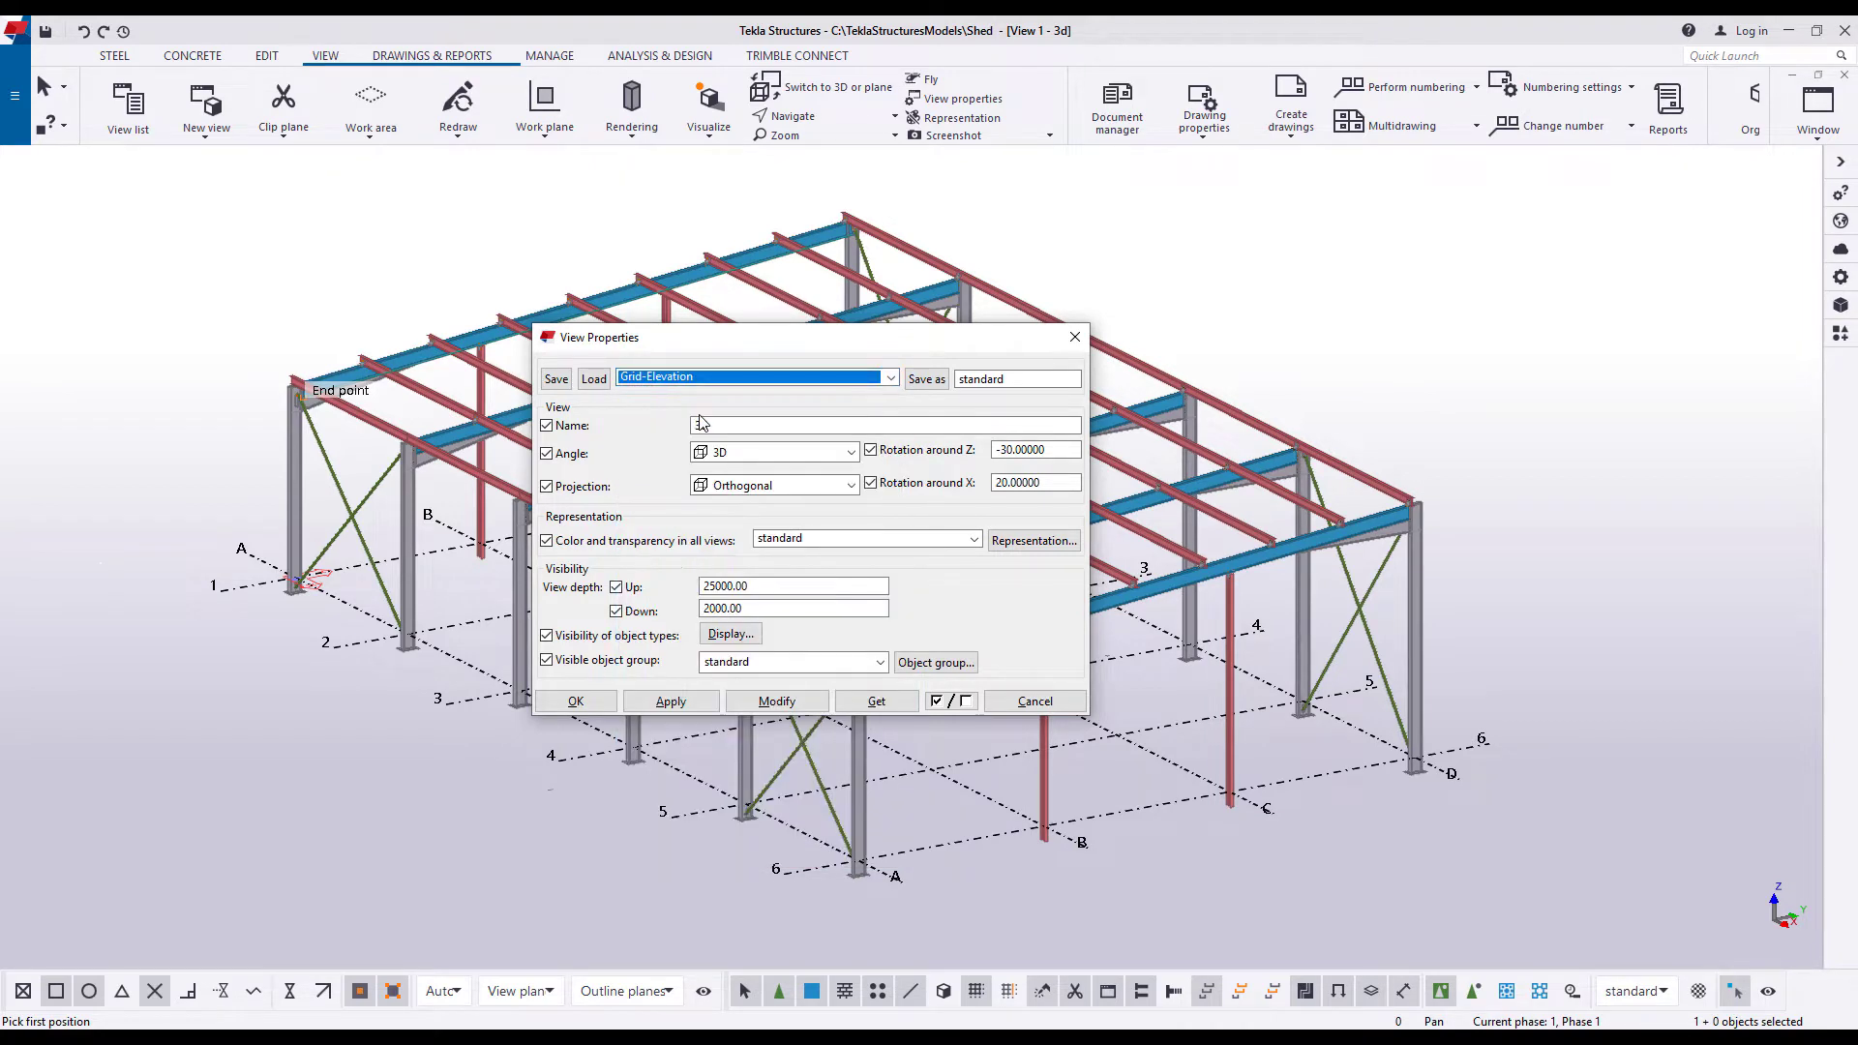
{"action": "left_click", "coordinate": [594, 384]}
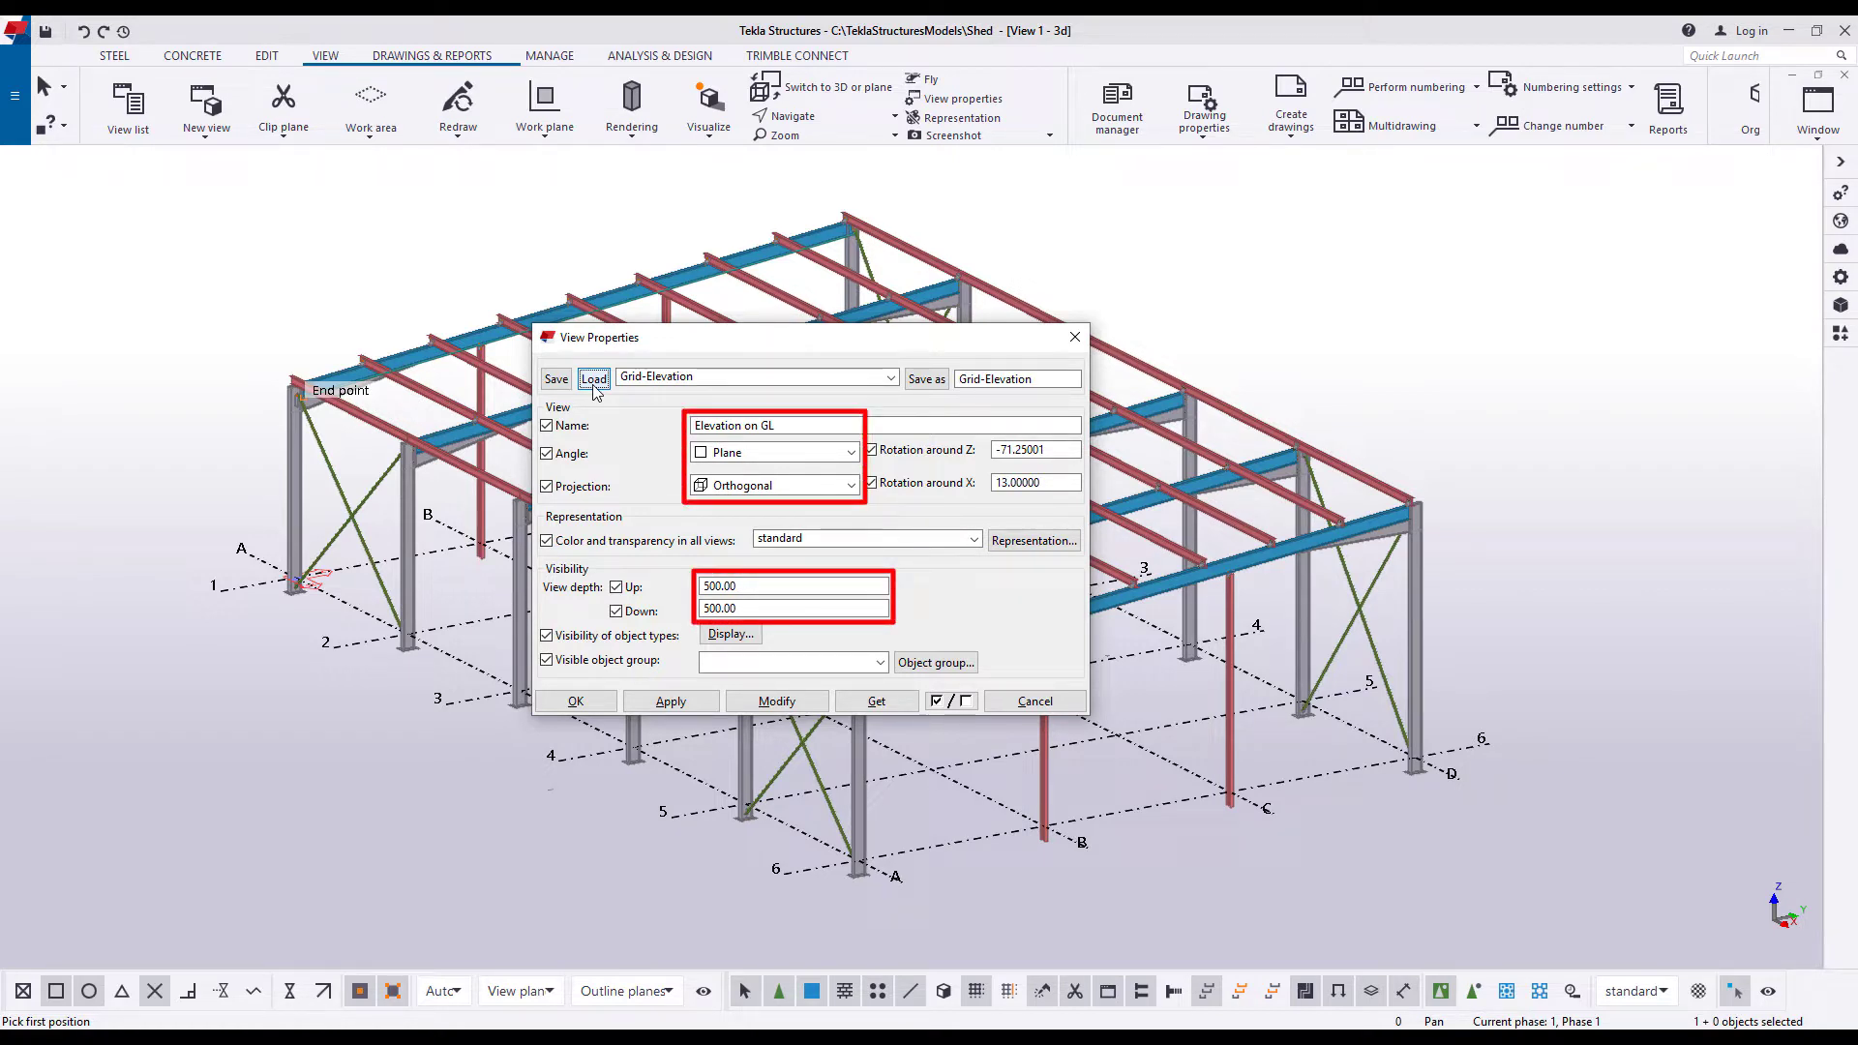
{"action": "left_click", "coordinate": [575, 701]}
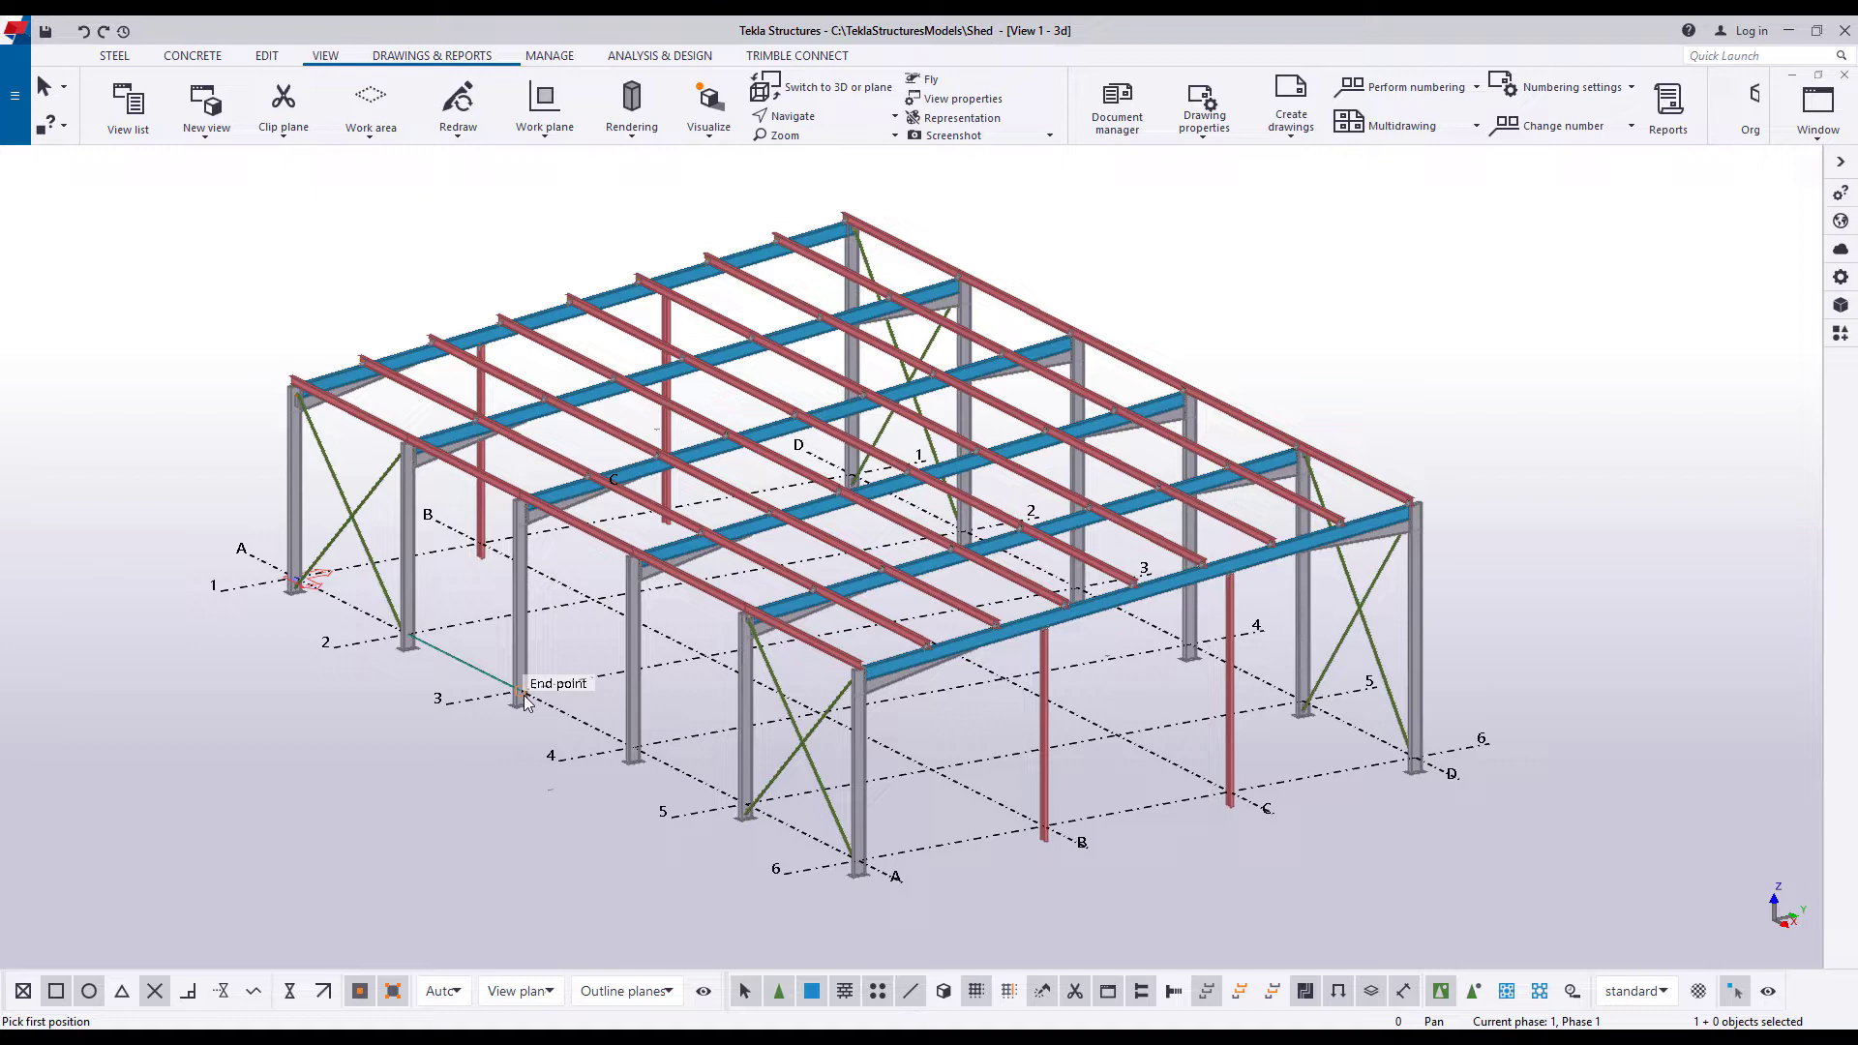
Step: Pick two points on grid 3 to create the elevation, then tile it vertically beside the 3D view
{"action": "left_click", "coordinate": [524, 698]}
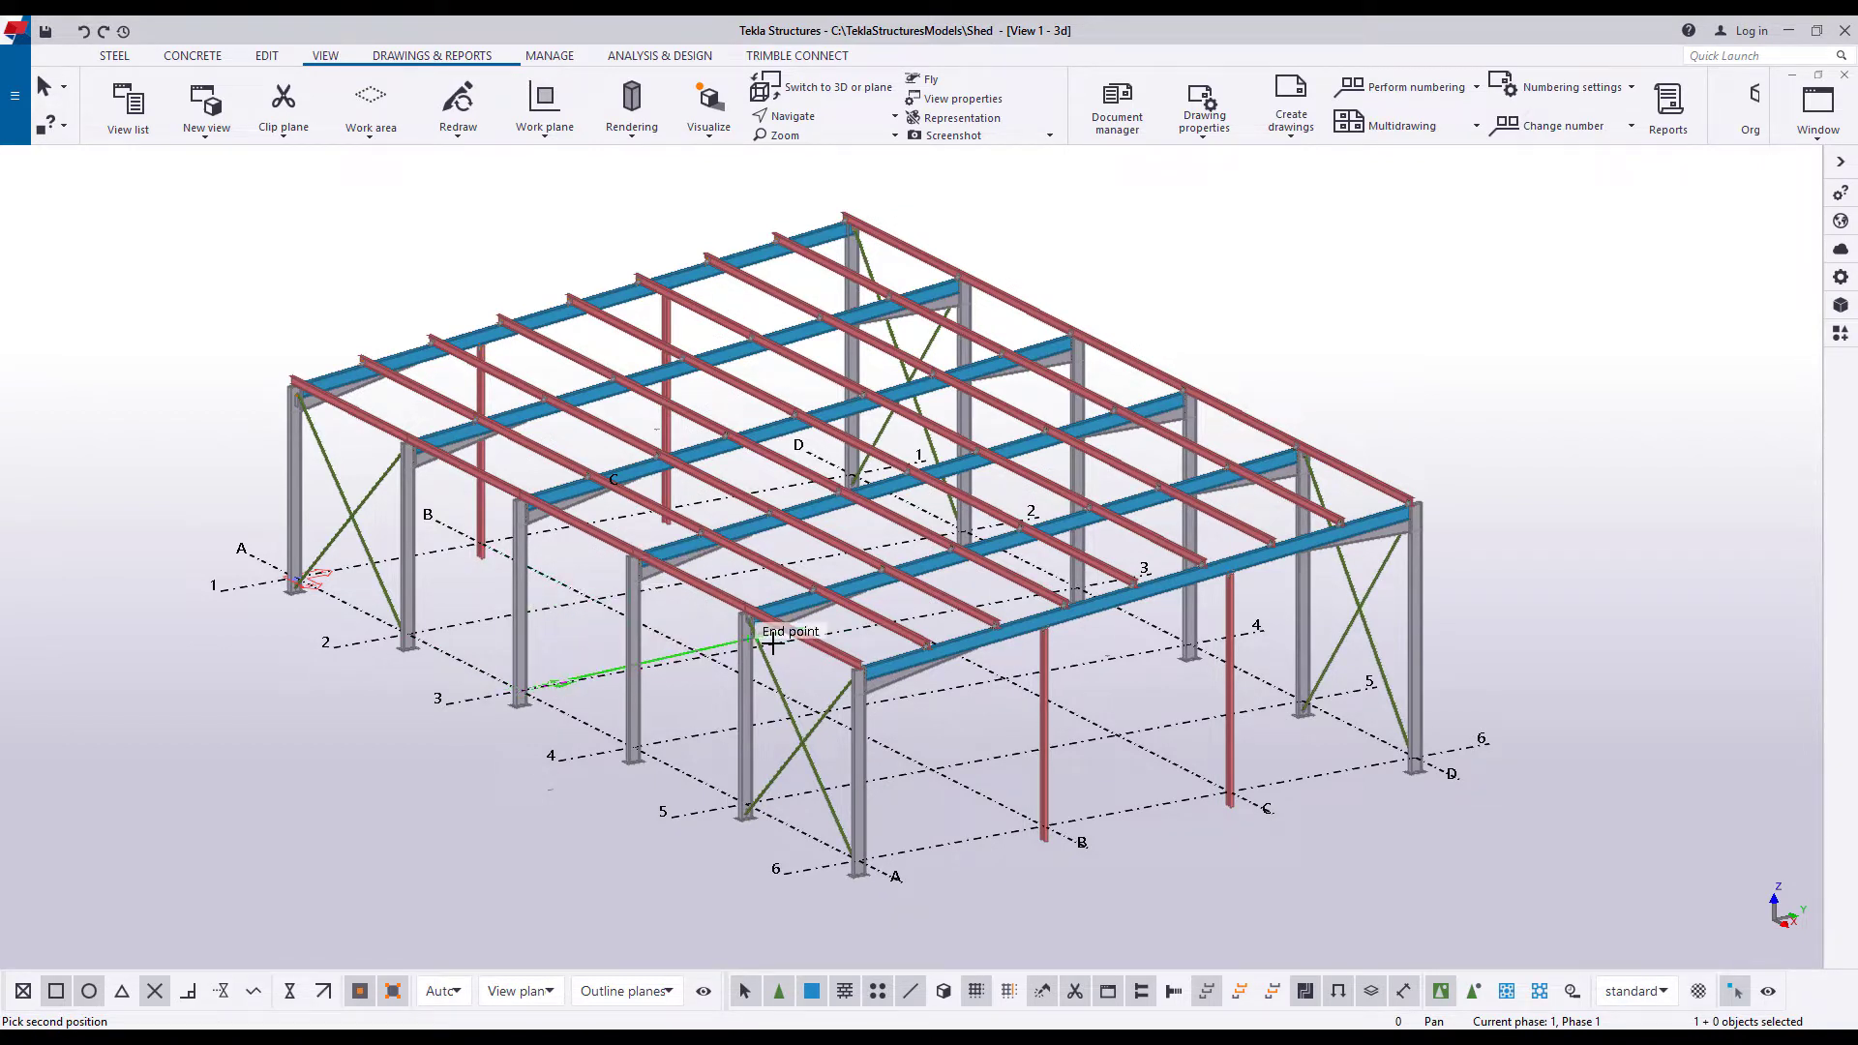
{"action": "left_click", "coordinate": [1078, 586]}
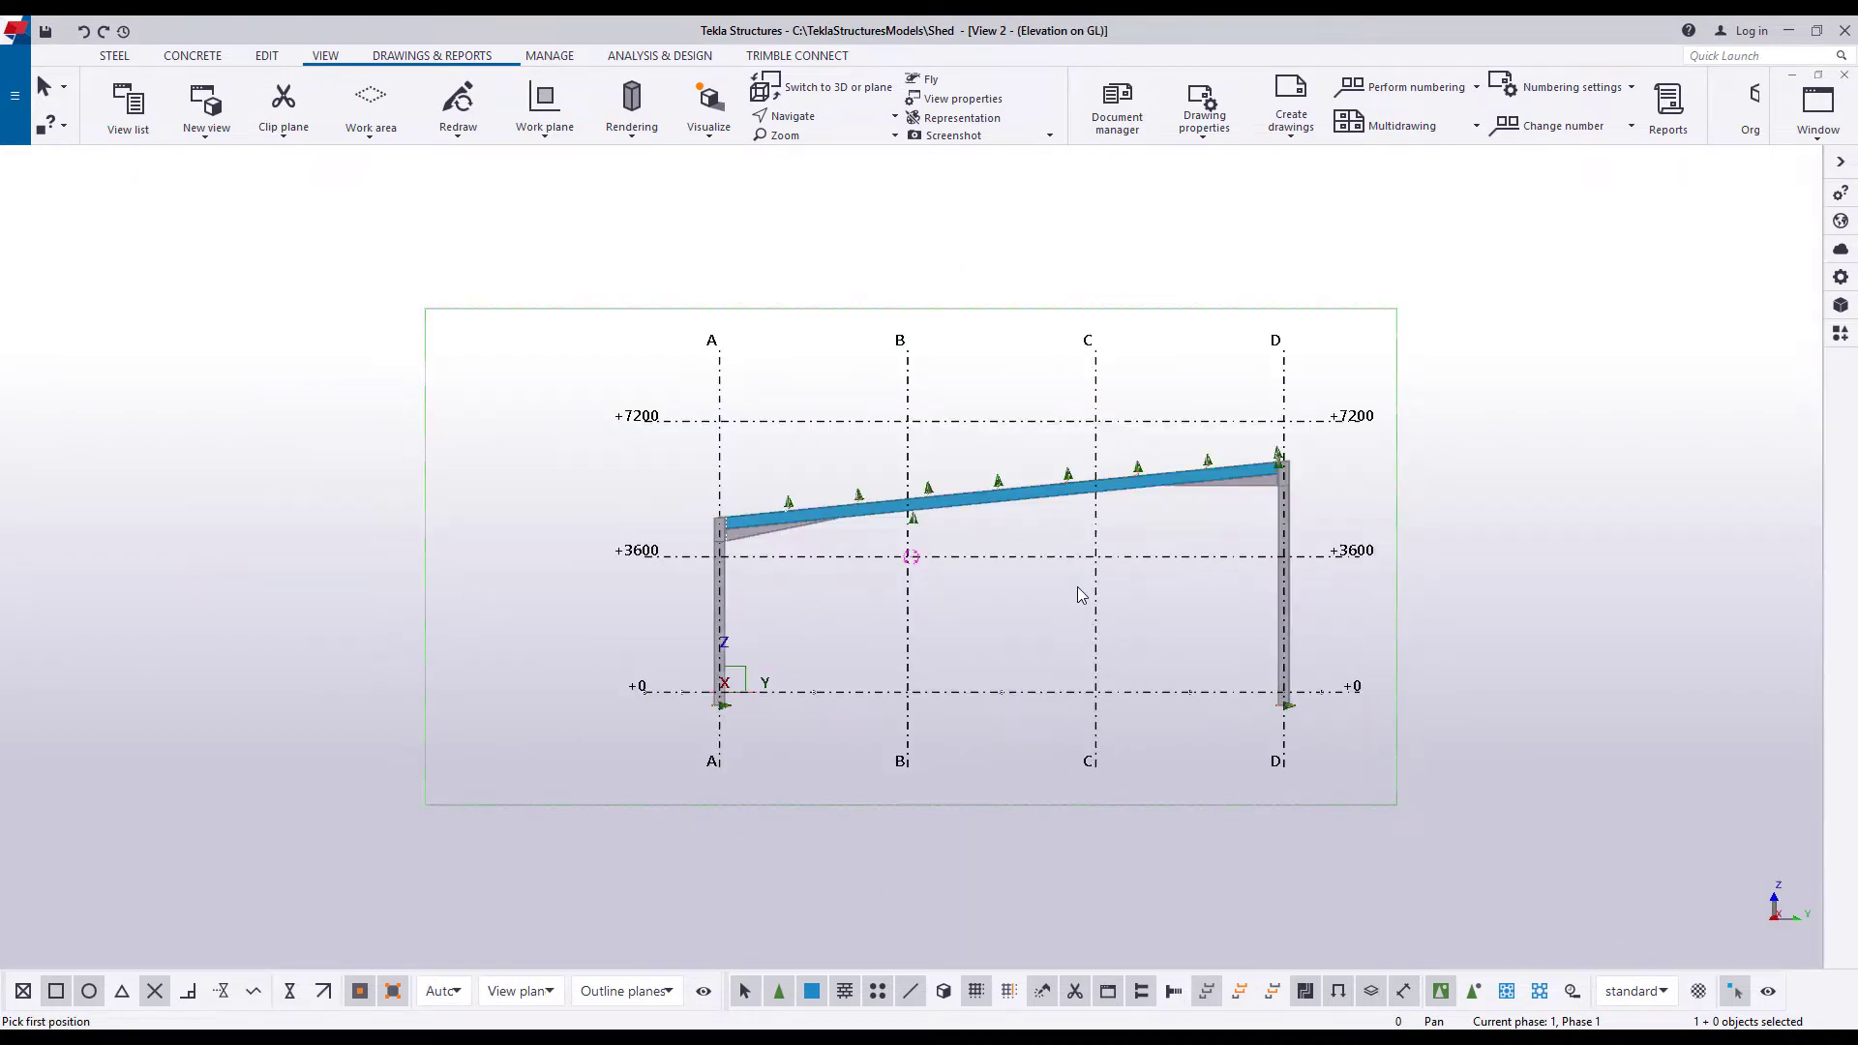
{"action": "right_click", "coordinate": [1078, 587]}
{"action": "left_click", "coordinate": [1095, 601]}
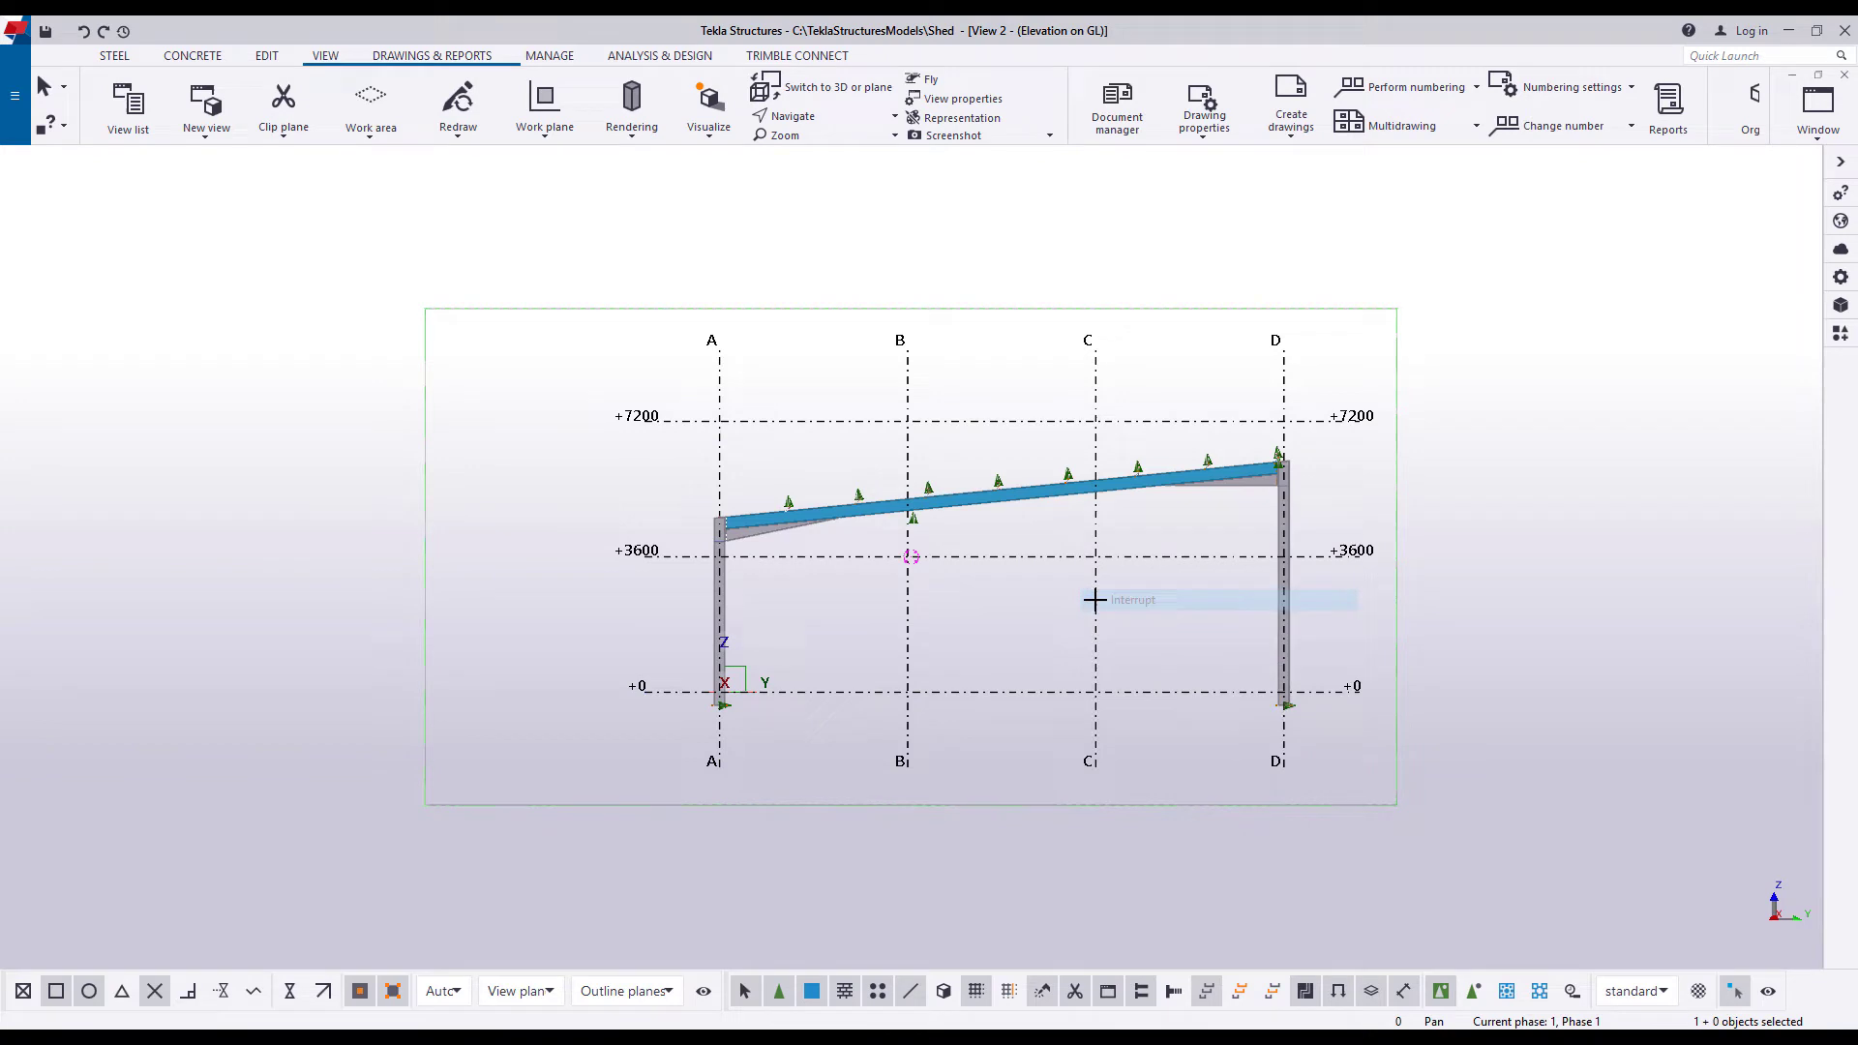
{"action": "left_click", "coordinate": [1817, 129]}
{"action": "left_click", "coordinate": [1806, 195]}
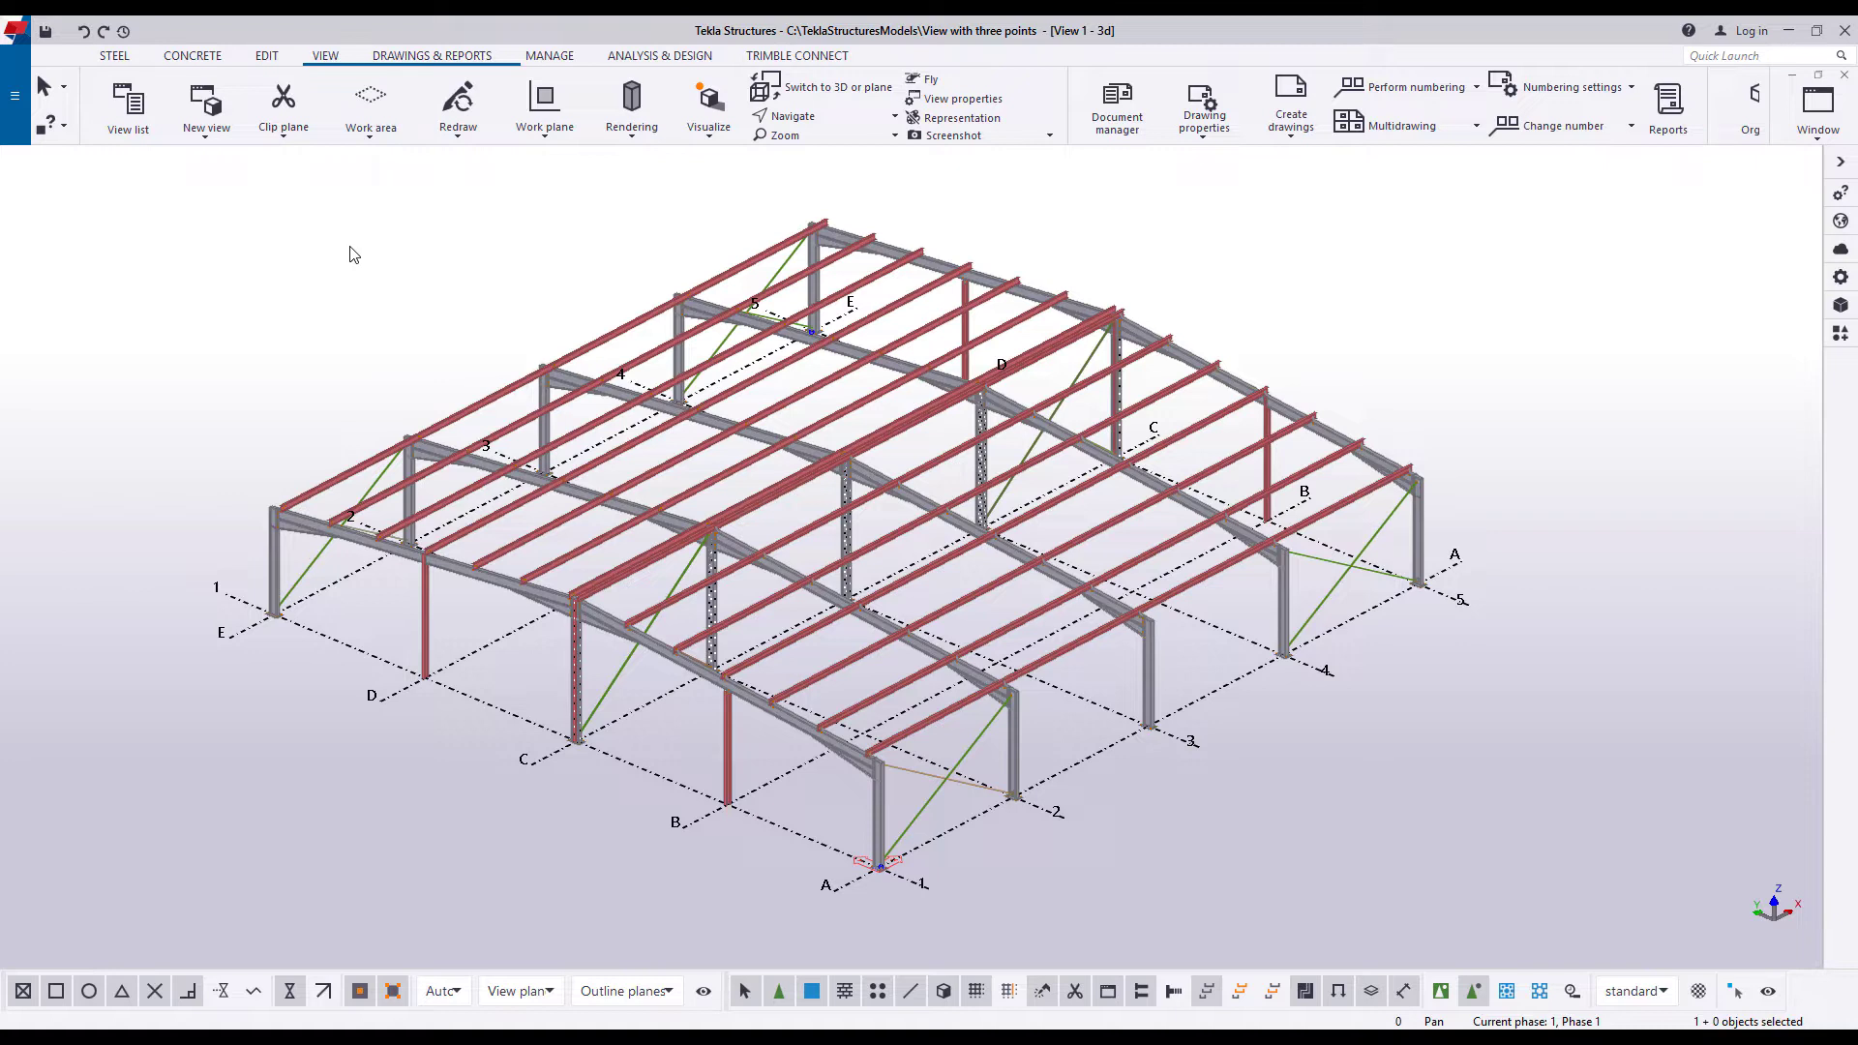
Step: Set the three-point view's name to Roof, angle Plane, and depth 500 up, 200 down
{"action": "key", "text": "shift"}
{"action": "left_click", "coordinate": [220, 138]}
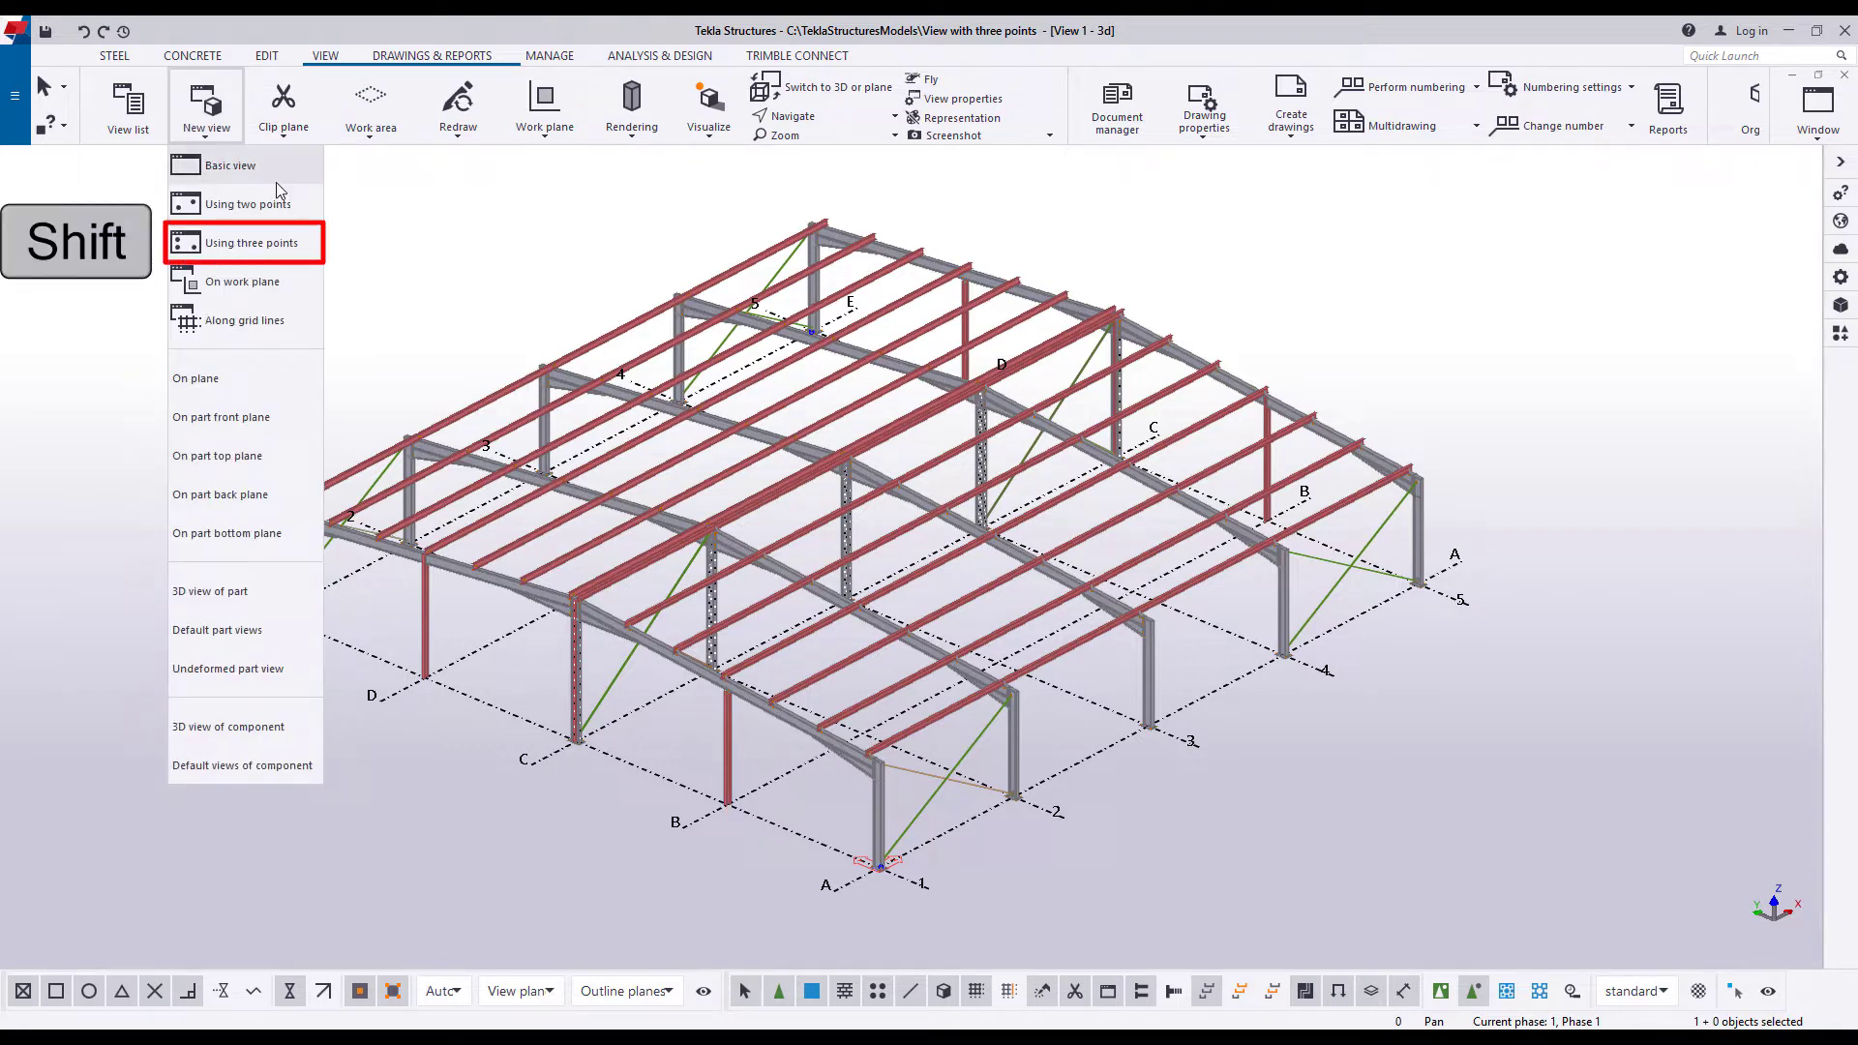
{"action": "left_click", "coordinate": [314, 245], "text": "shift"}
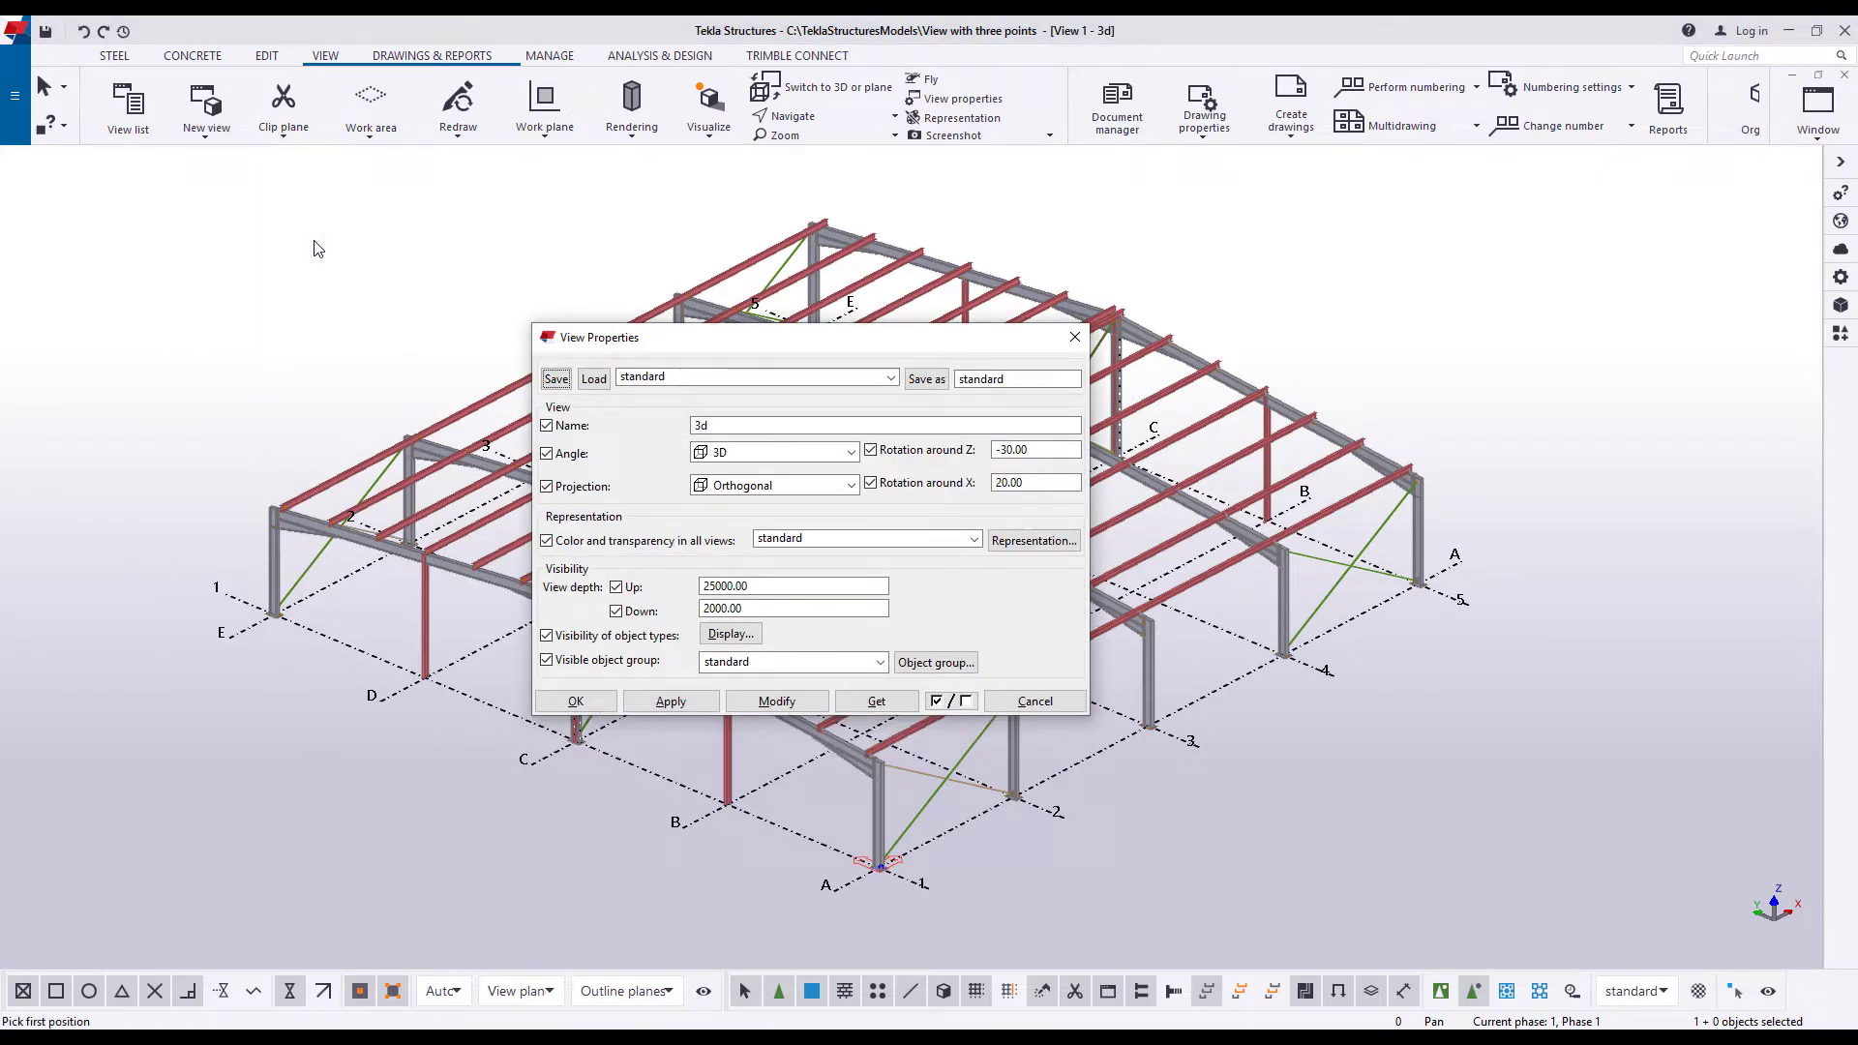
{"action": "left_click_drag", "start_coordinate": [721, 426], "coordinate": [647, 416]}
{"action": "type", "text": "Roof"}
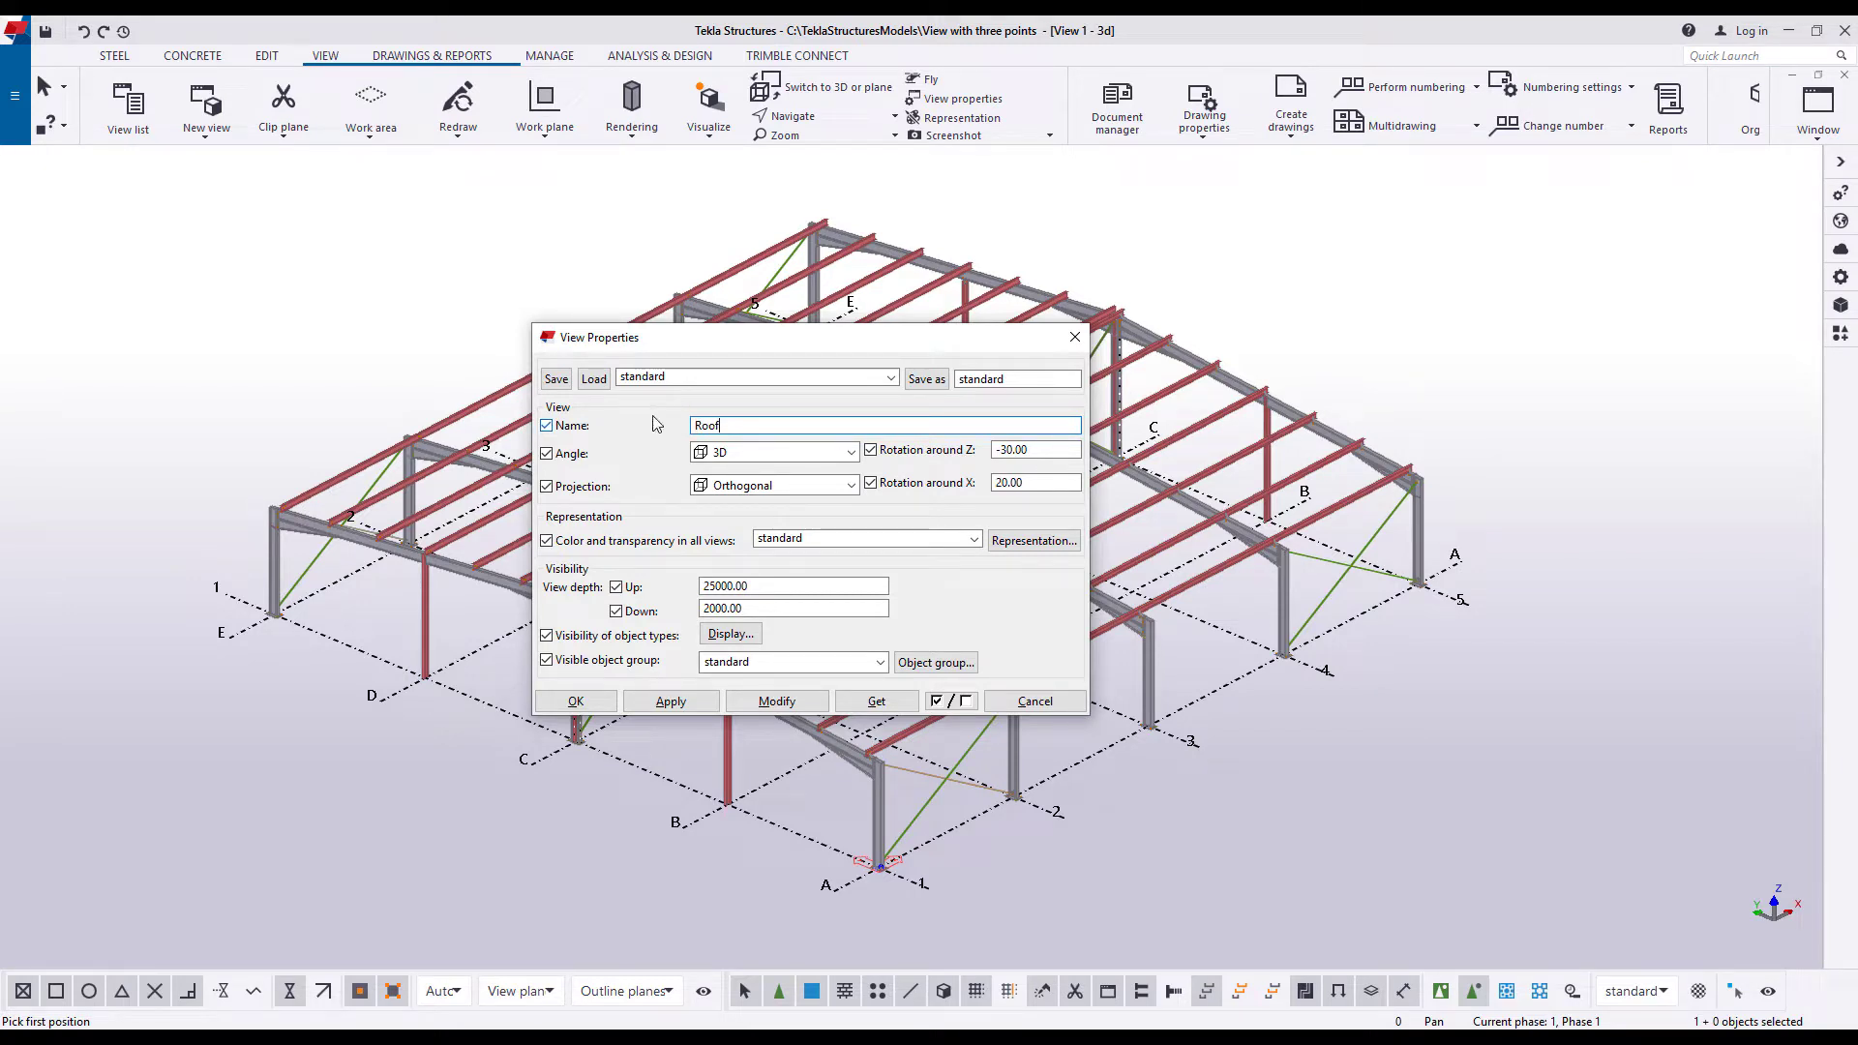
{"action": "left_click", "coordinate": [850, 452]}
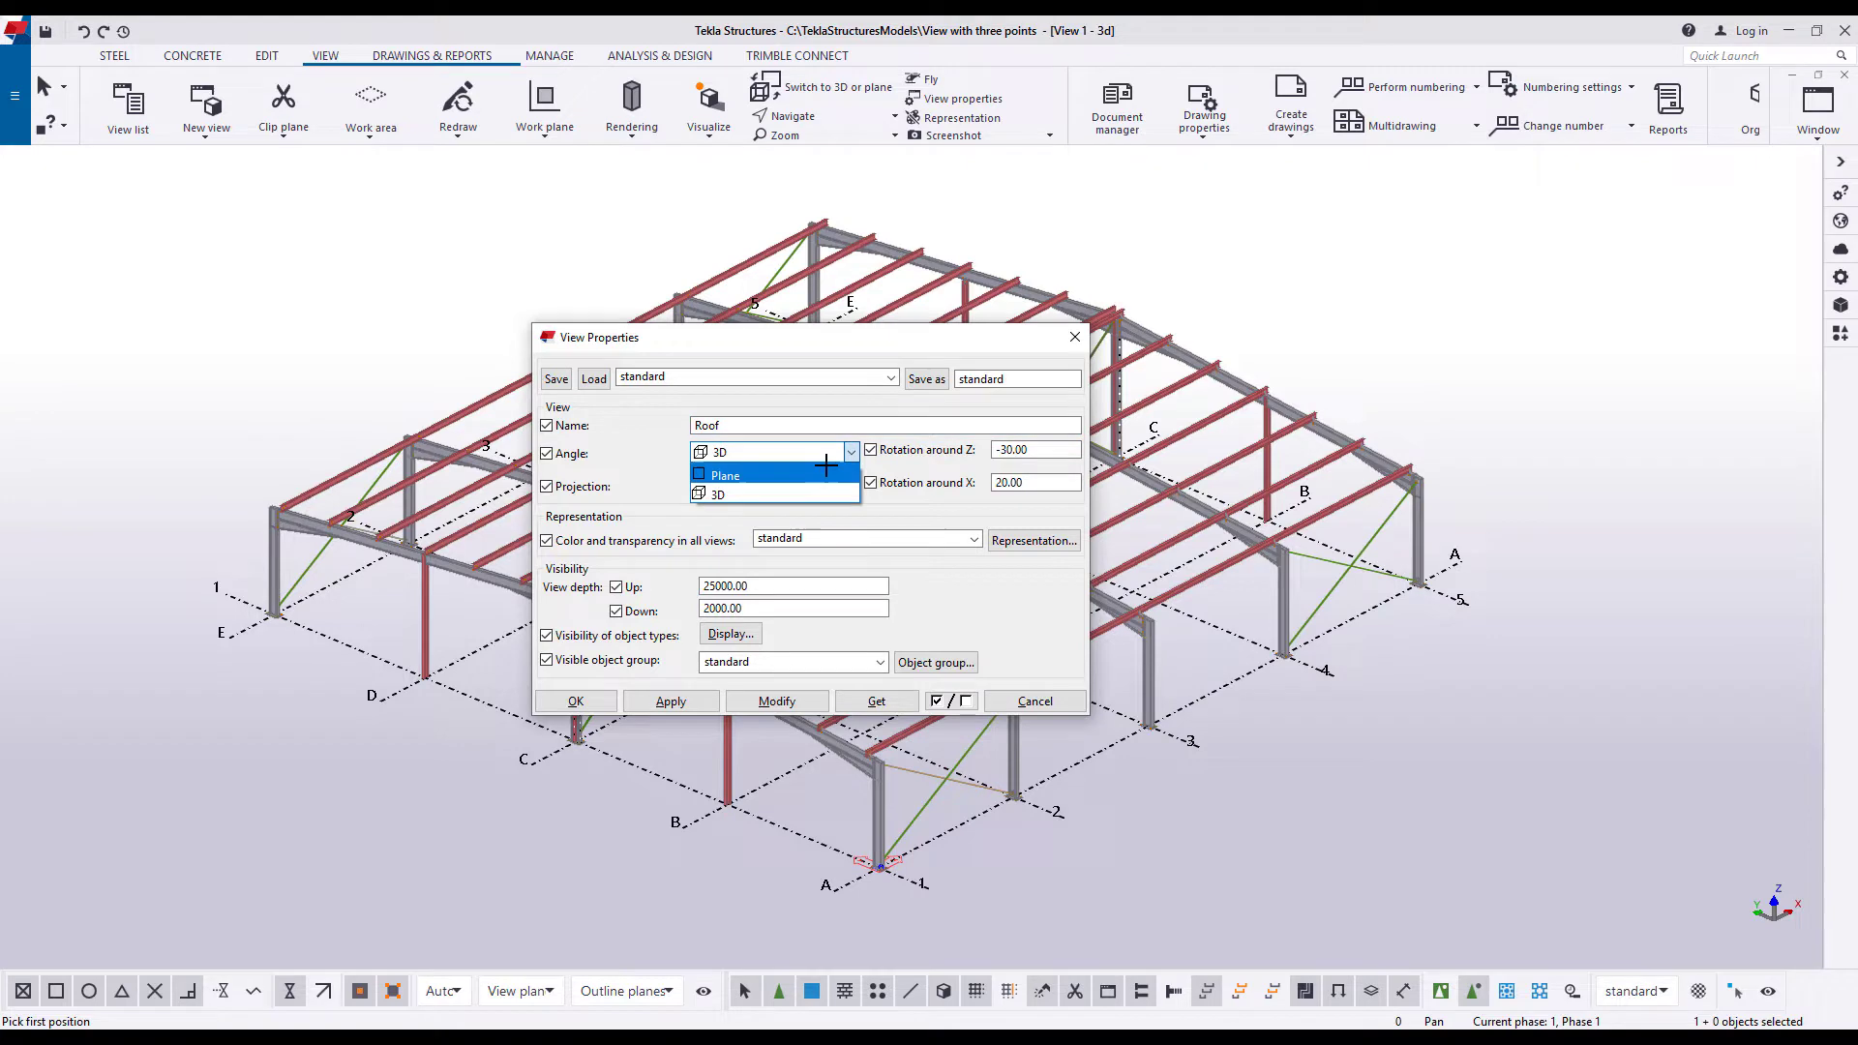
{"action": "left_click", "coordinate": [820, 470]}
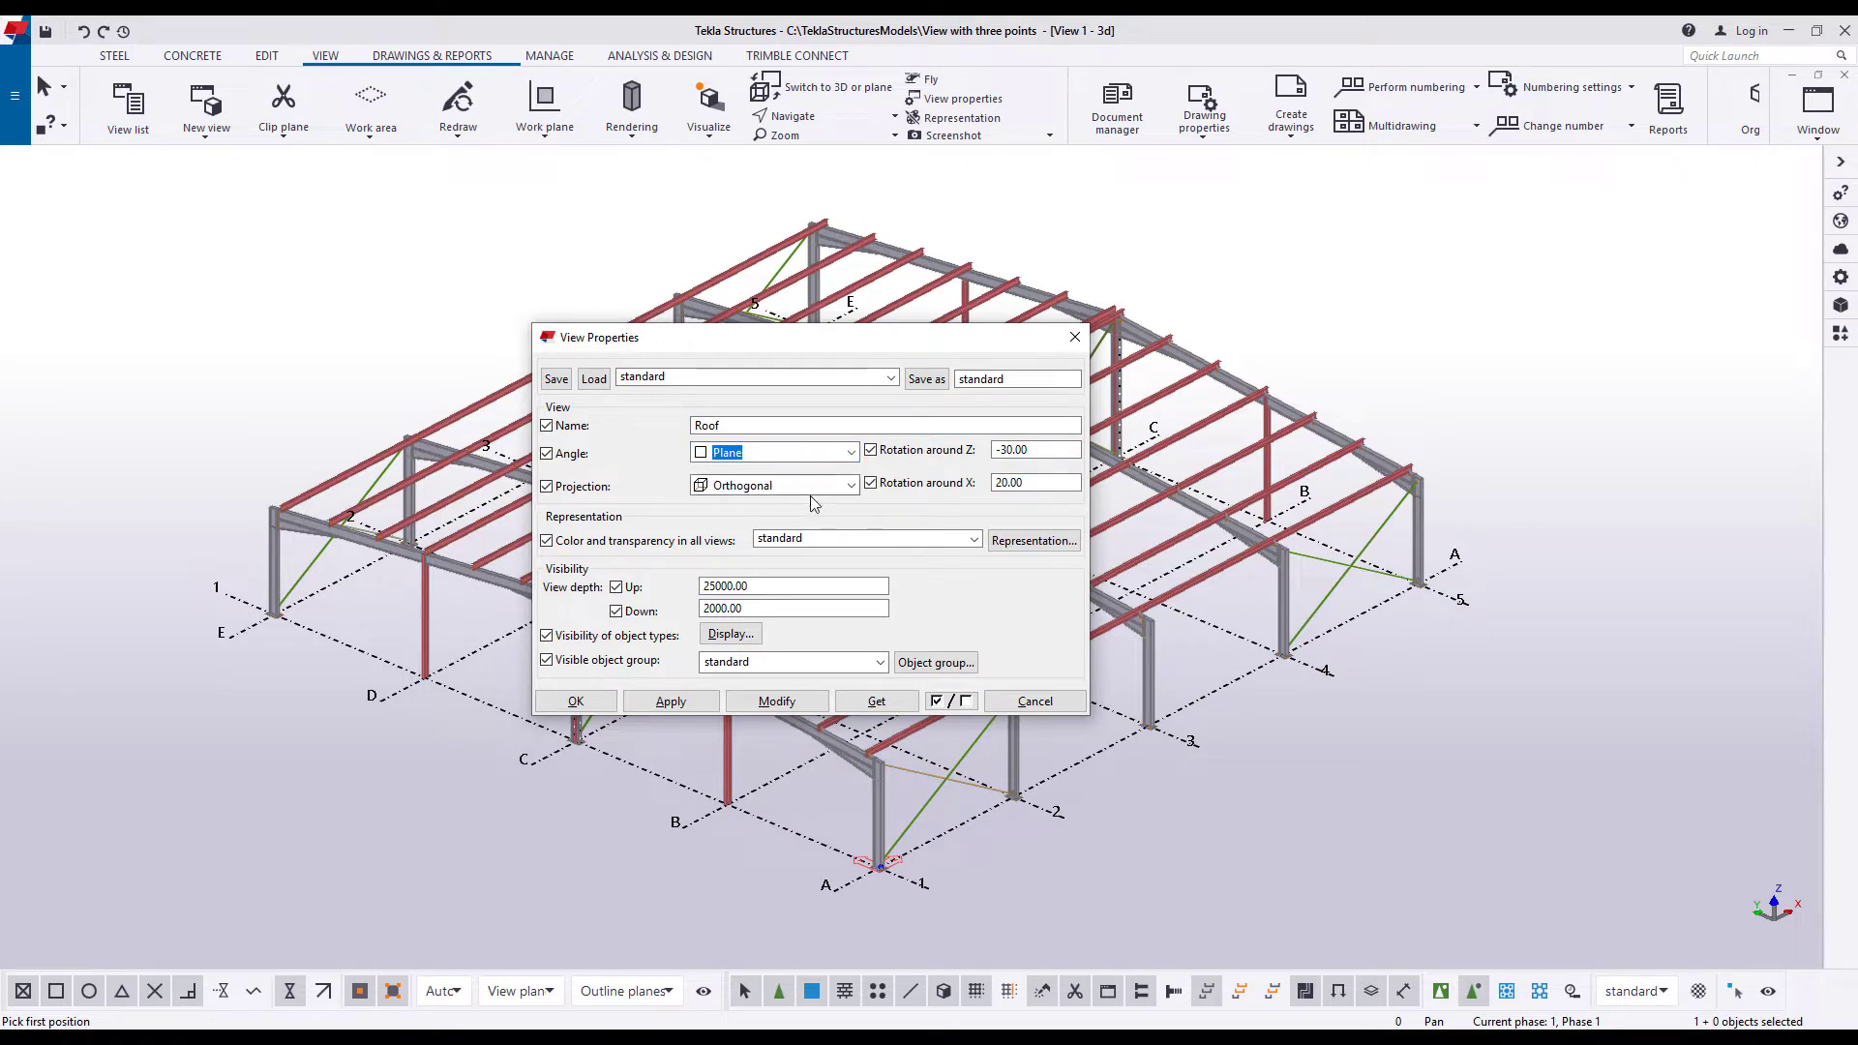
{"action": "left_click_drag", "start_coordinate": [763, 586], "coordinate": [679, 600]}
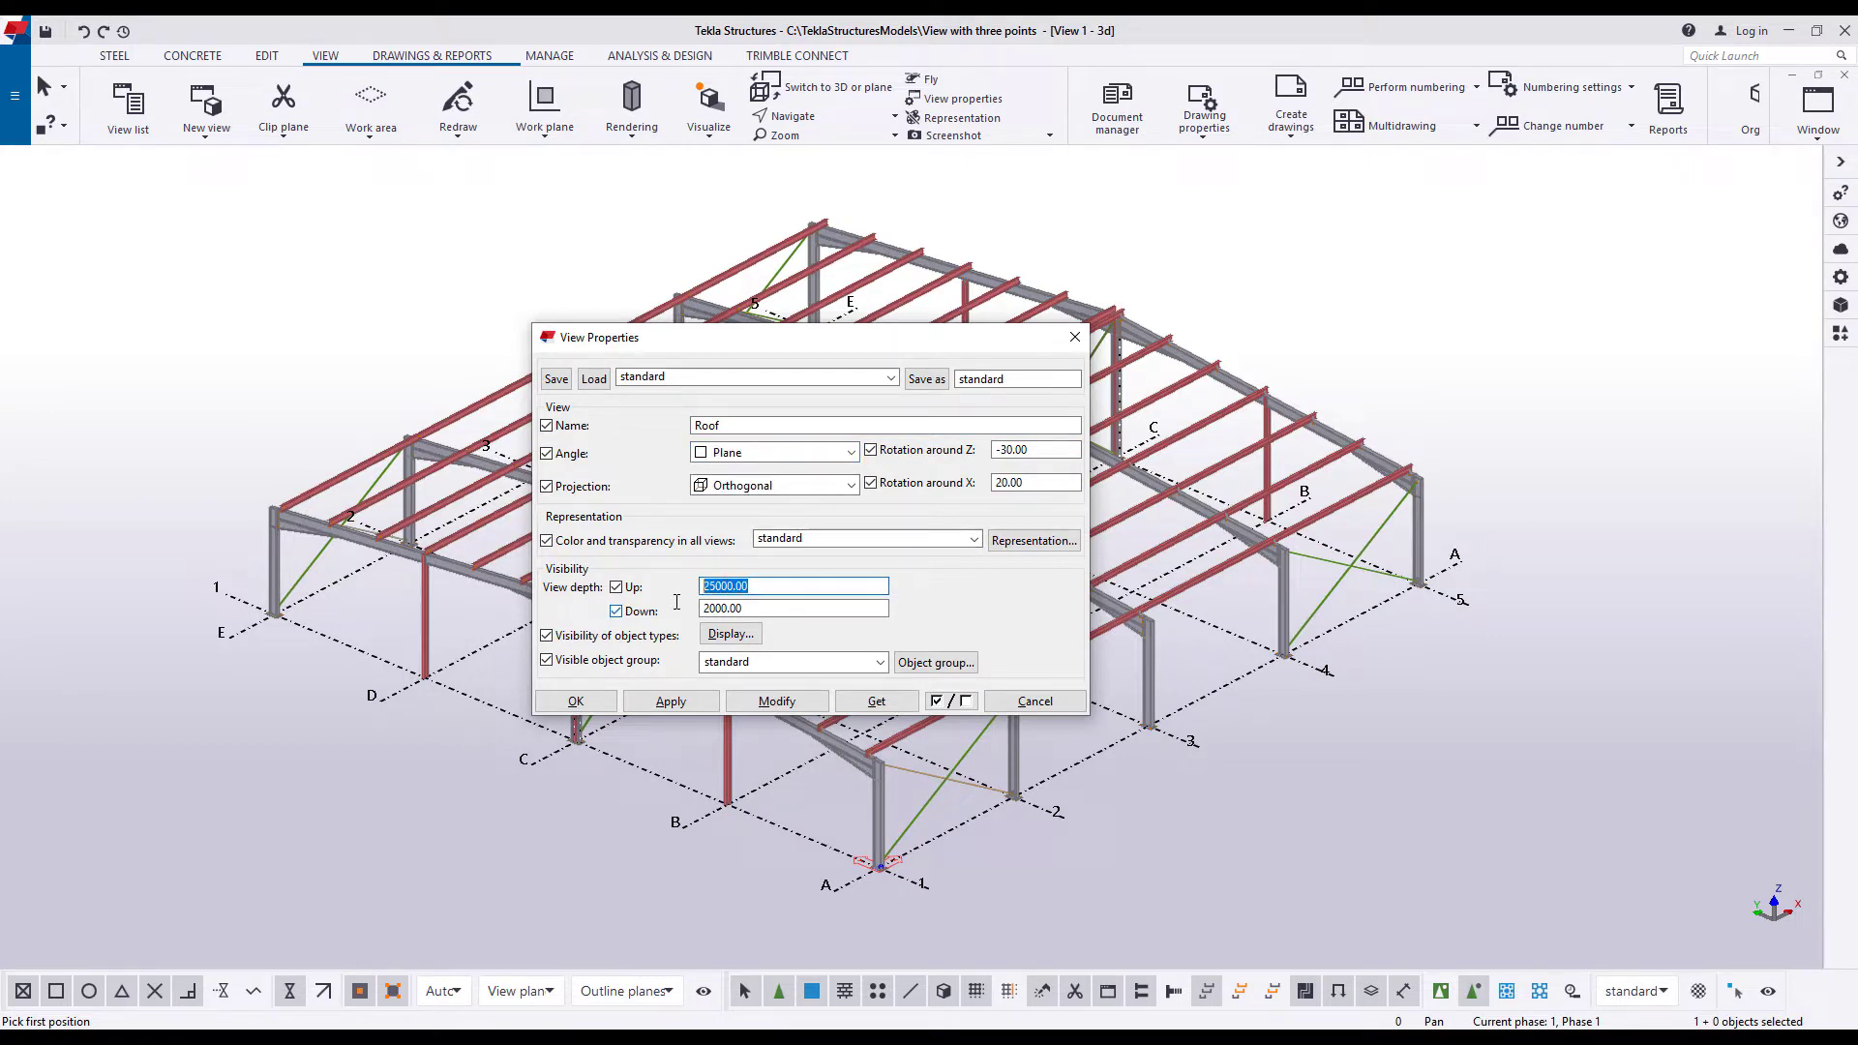
{"action": "type", "text": "500"}
{"action": "key", "text": "Tab"}
{"action": "type", "text": "200"}
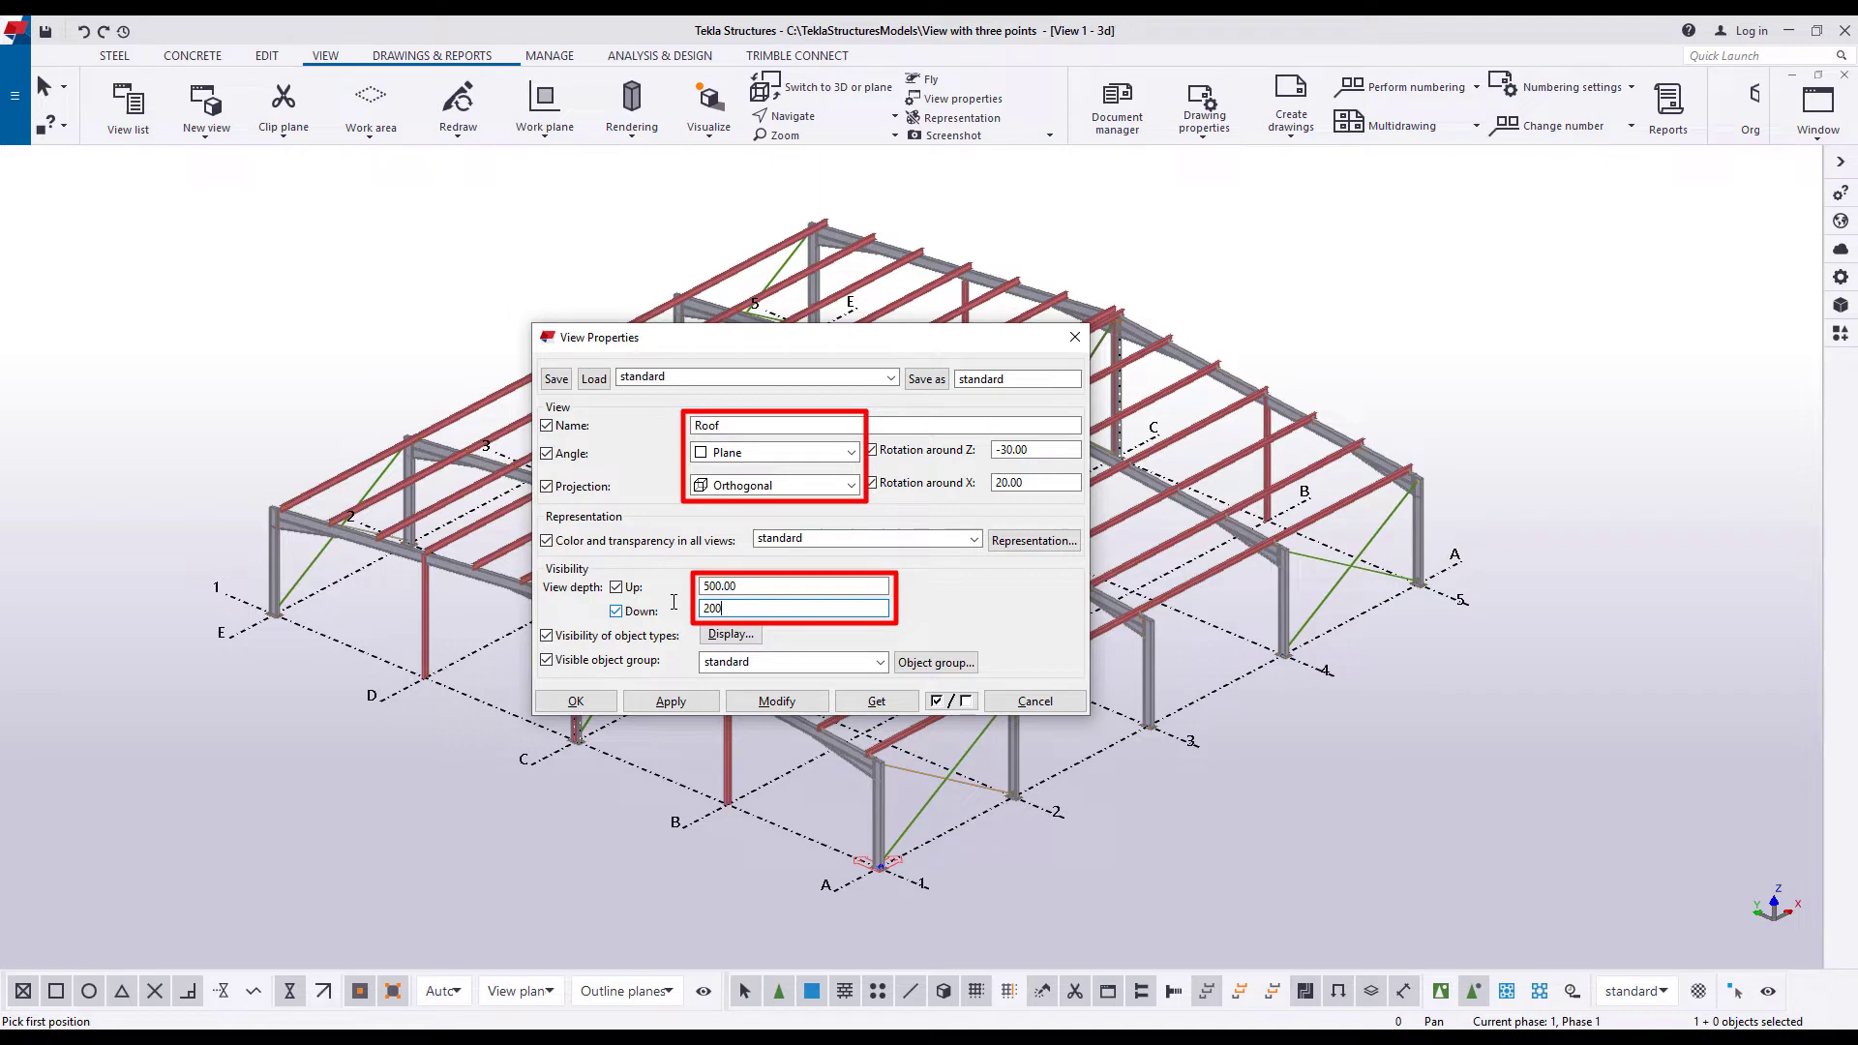
{"action": "left_click", "coordinate": [577, 702]}
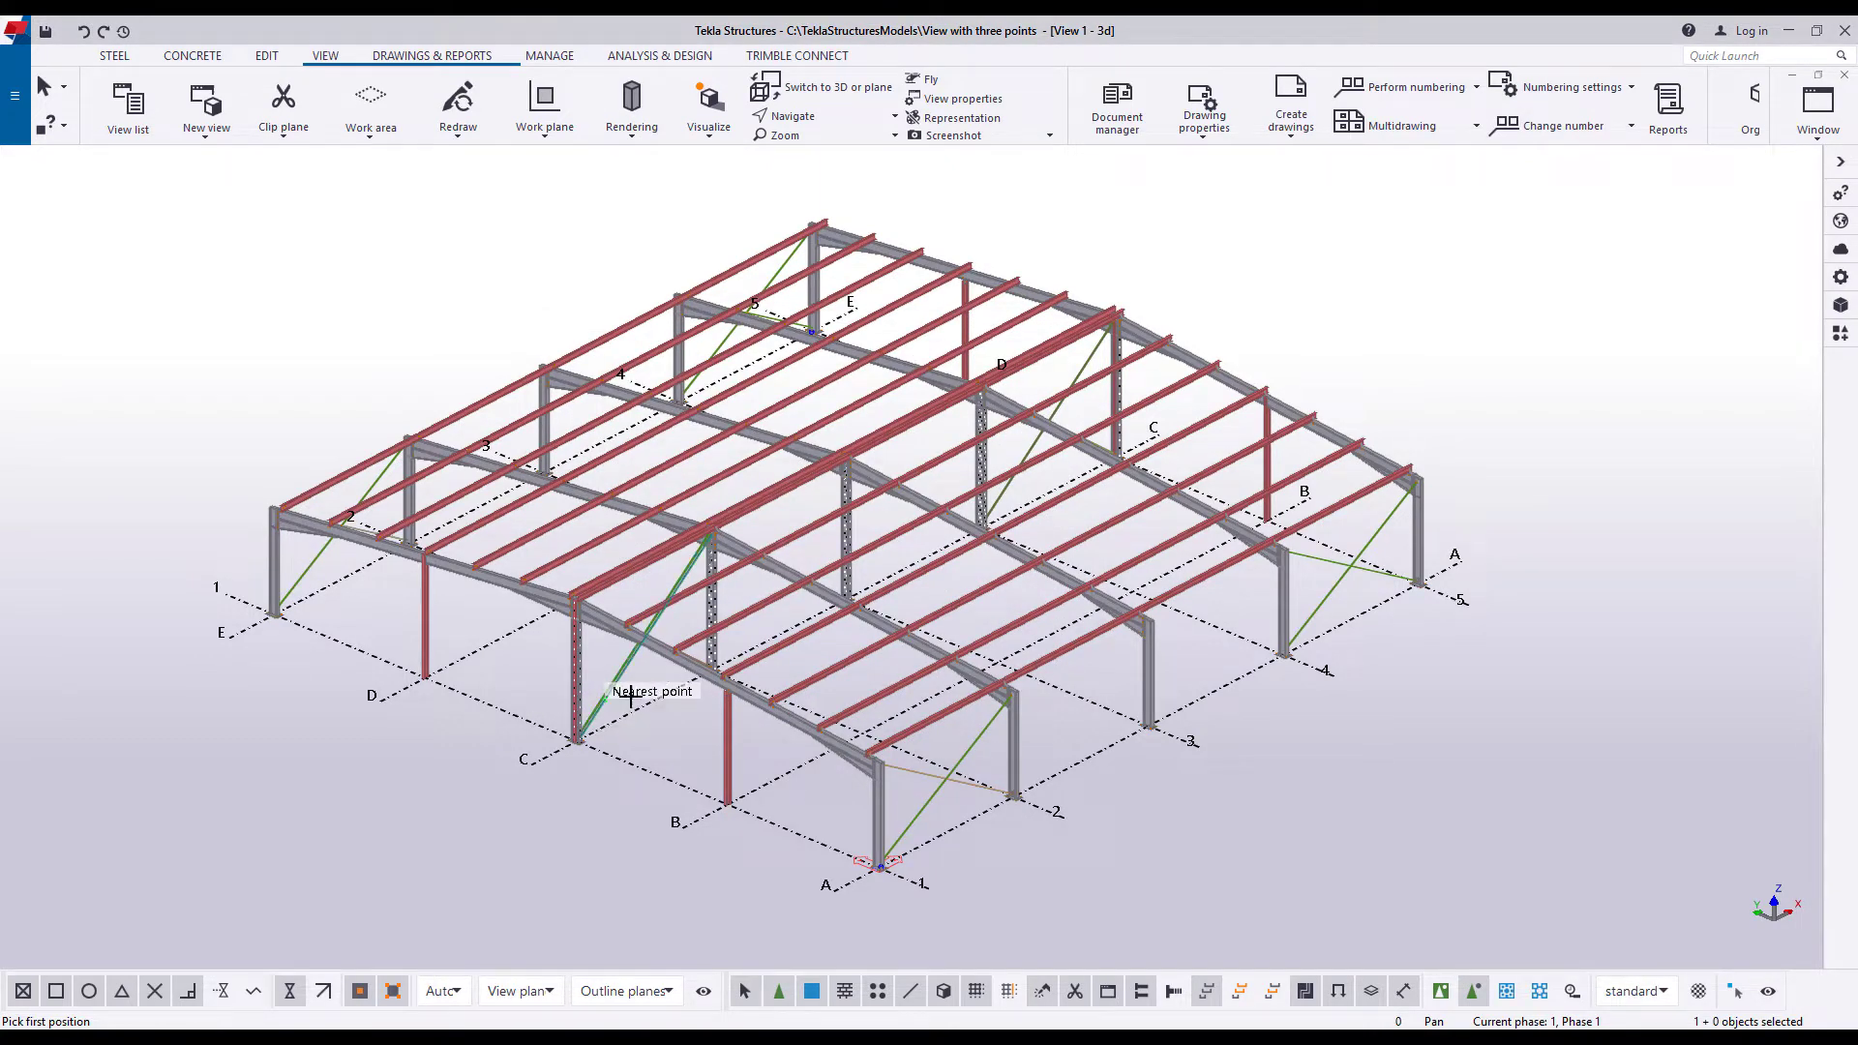
Step: Pick three points on the beam intersection and beam to create View 2 - Roof
{"action": "scroll", "coordinate": [711, 675], "scroll_direction": "up", "scroll_amount": 10}
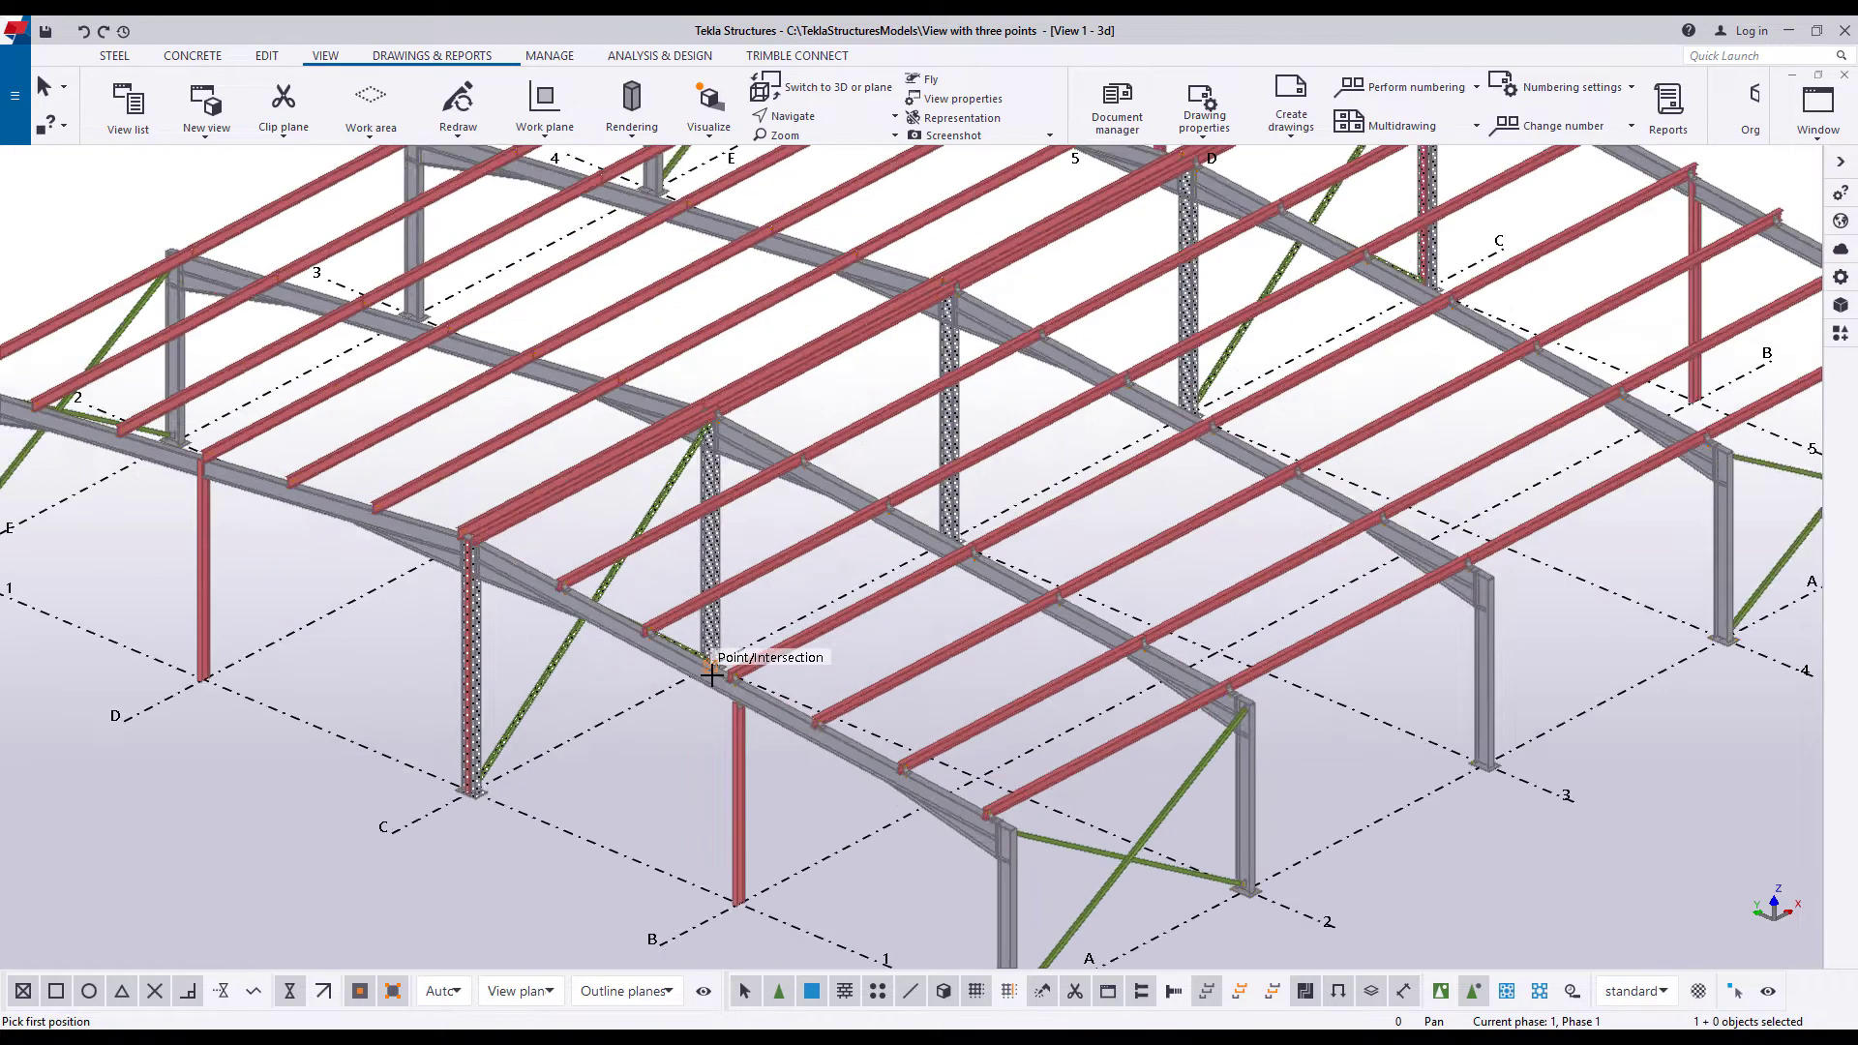
{"action": "scroll", "coordinate": [711, 675], "scroll_direction": "up", "scroll_amount": 8}
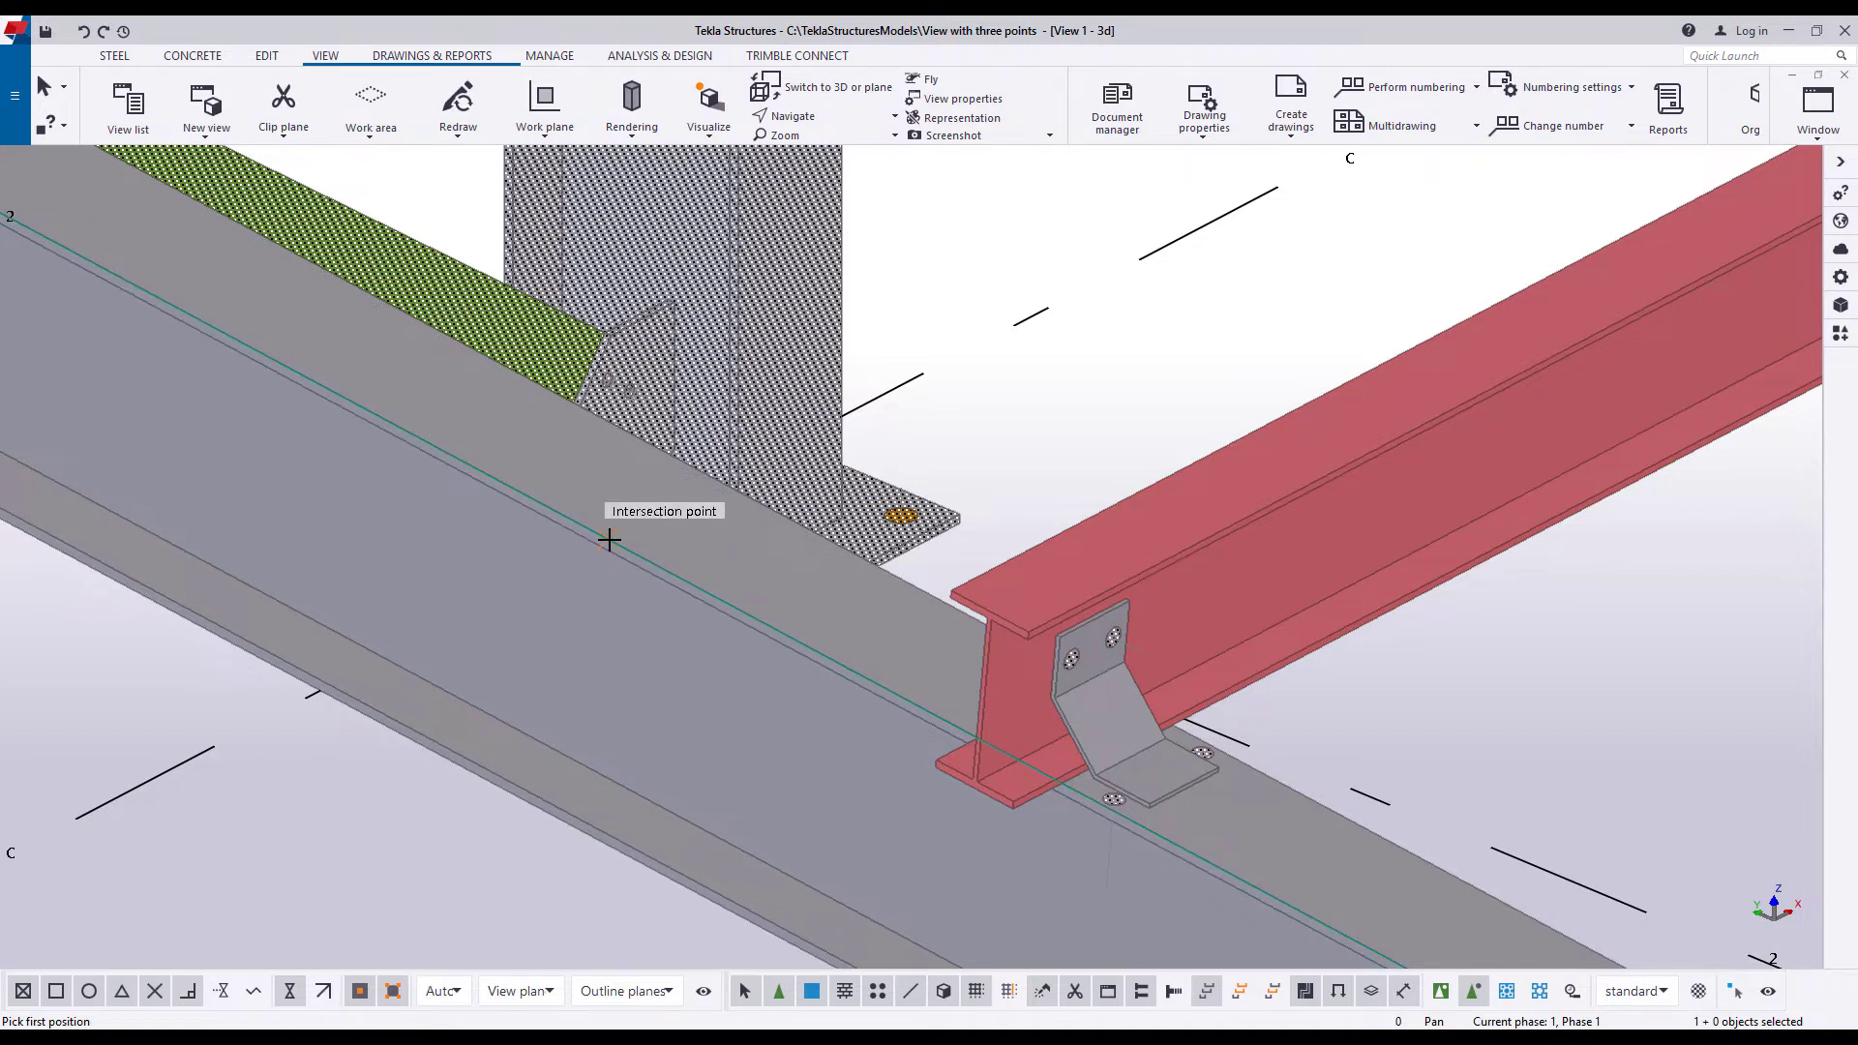
{"action": "left_click", "coordinate": [610, 540]}
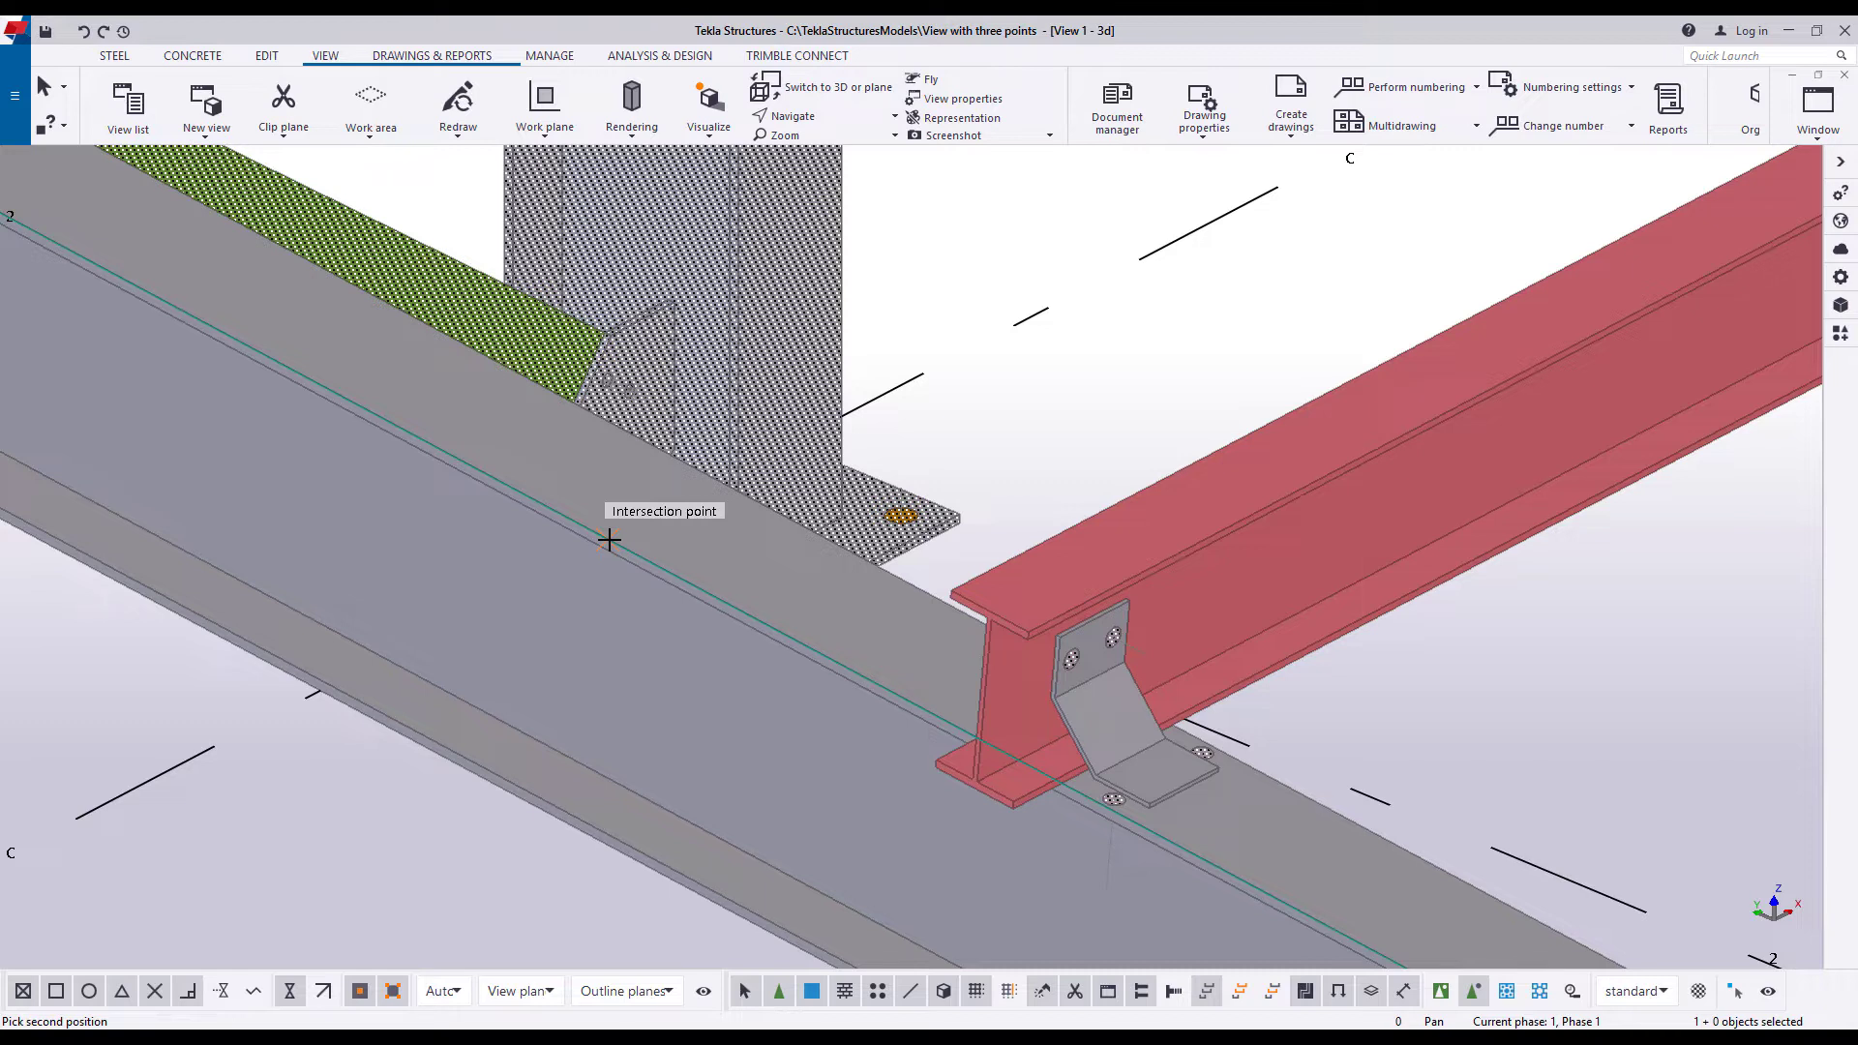
{"action": "left_click", "coordinate": [714, 476]}
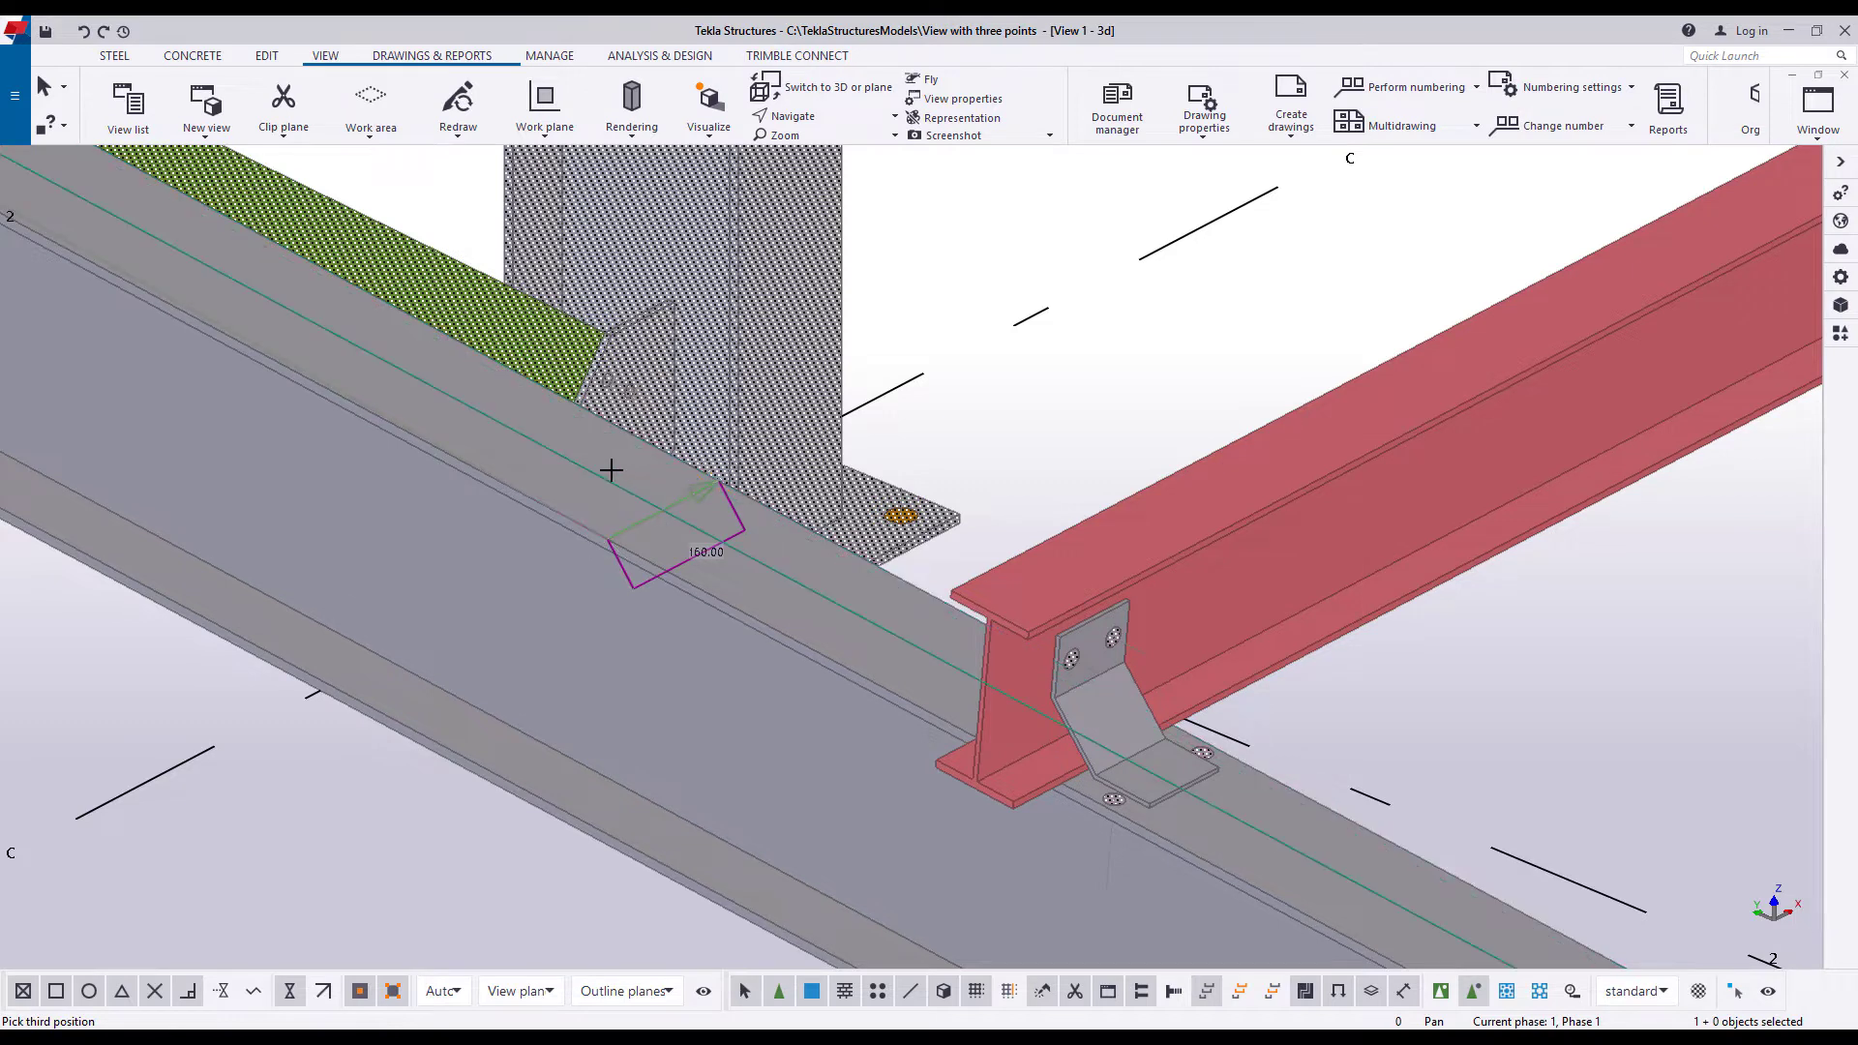
{"action": "left_click", "coordinate": [470, 467]}
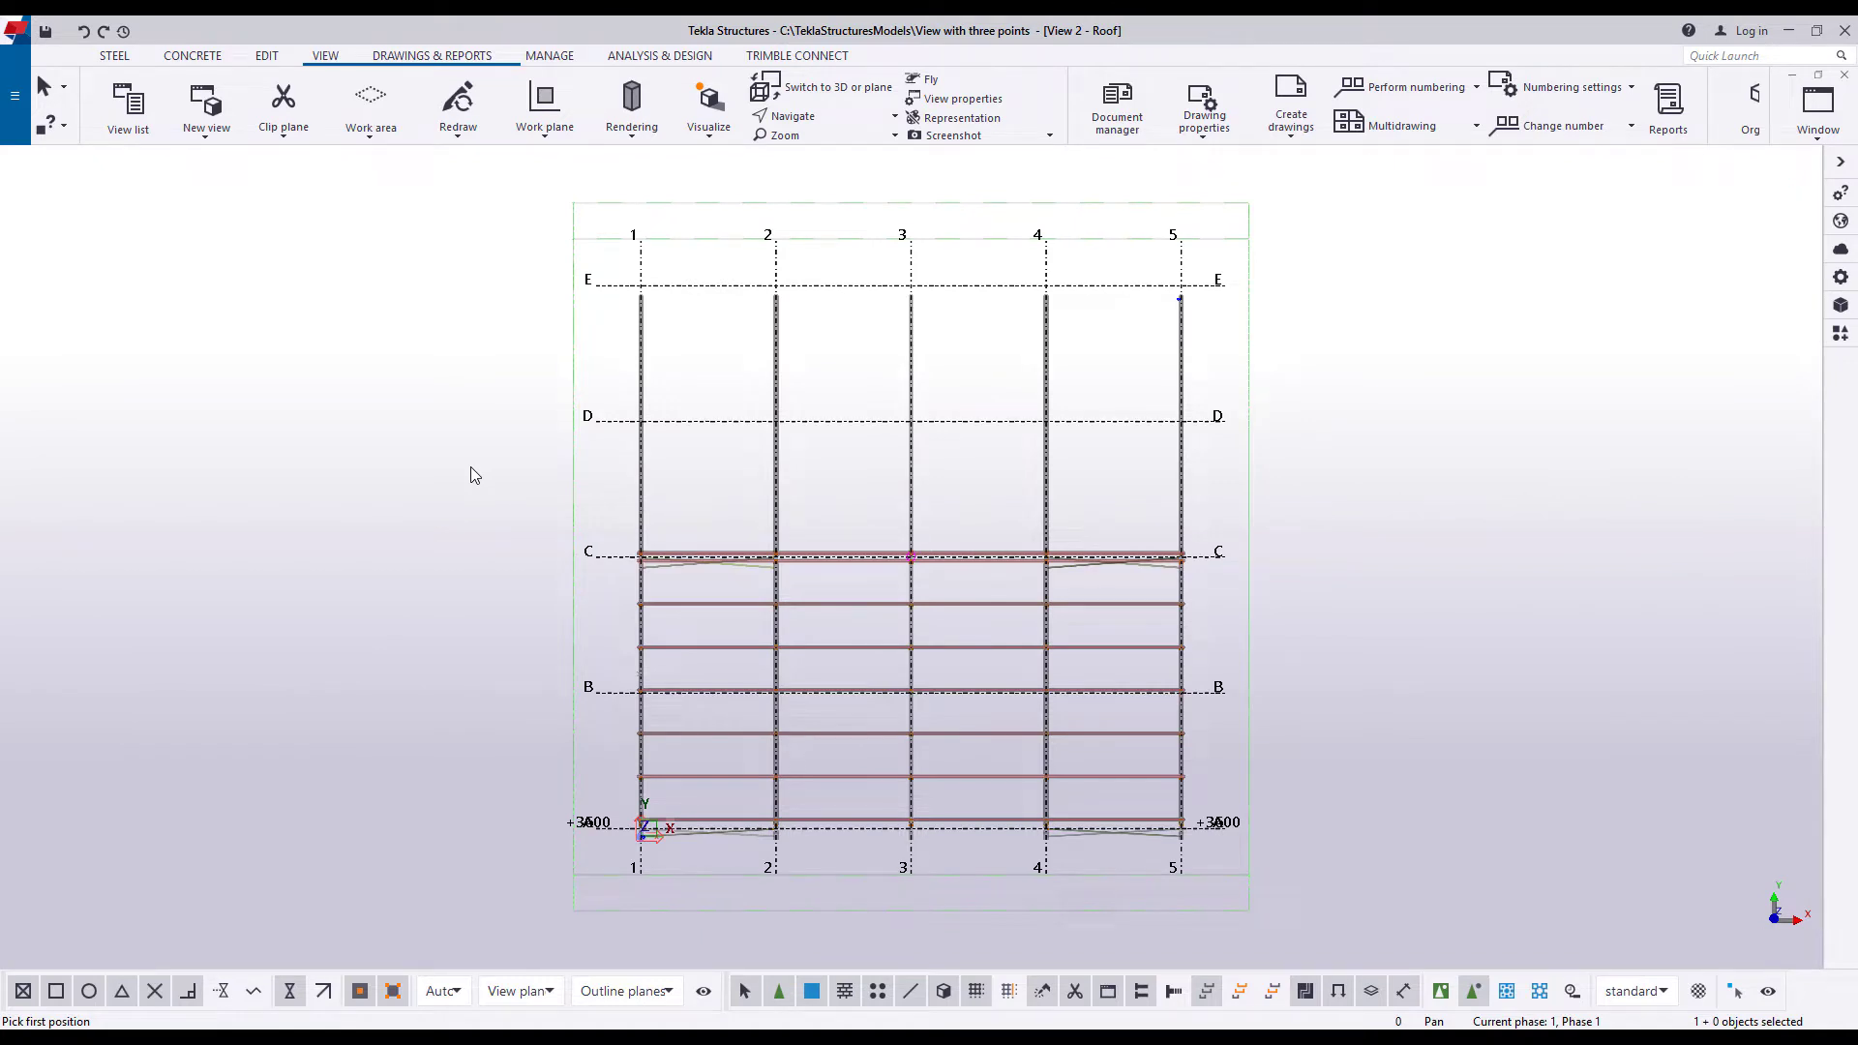
{"action": "key", "text": "ctrl+p"}
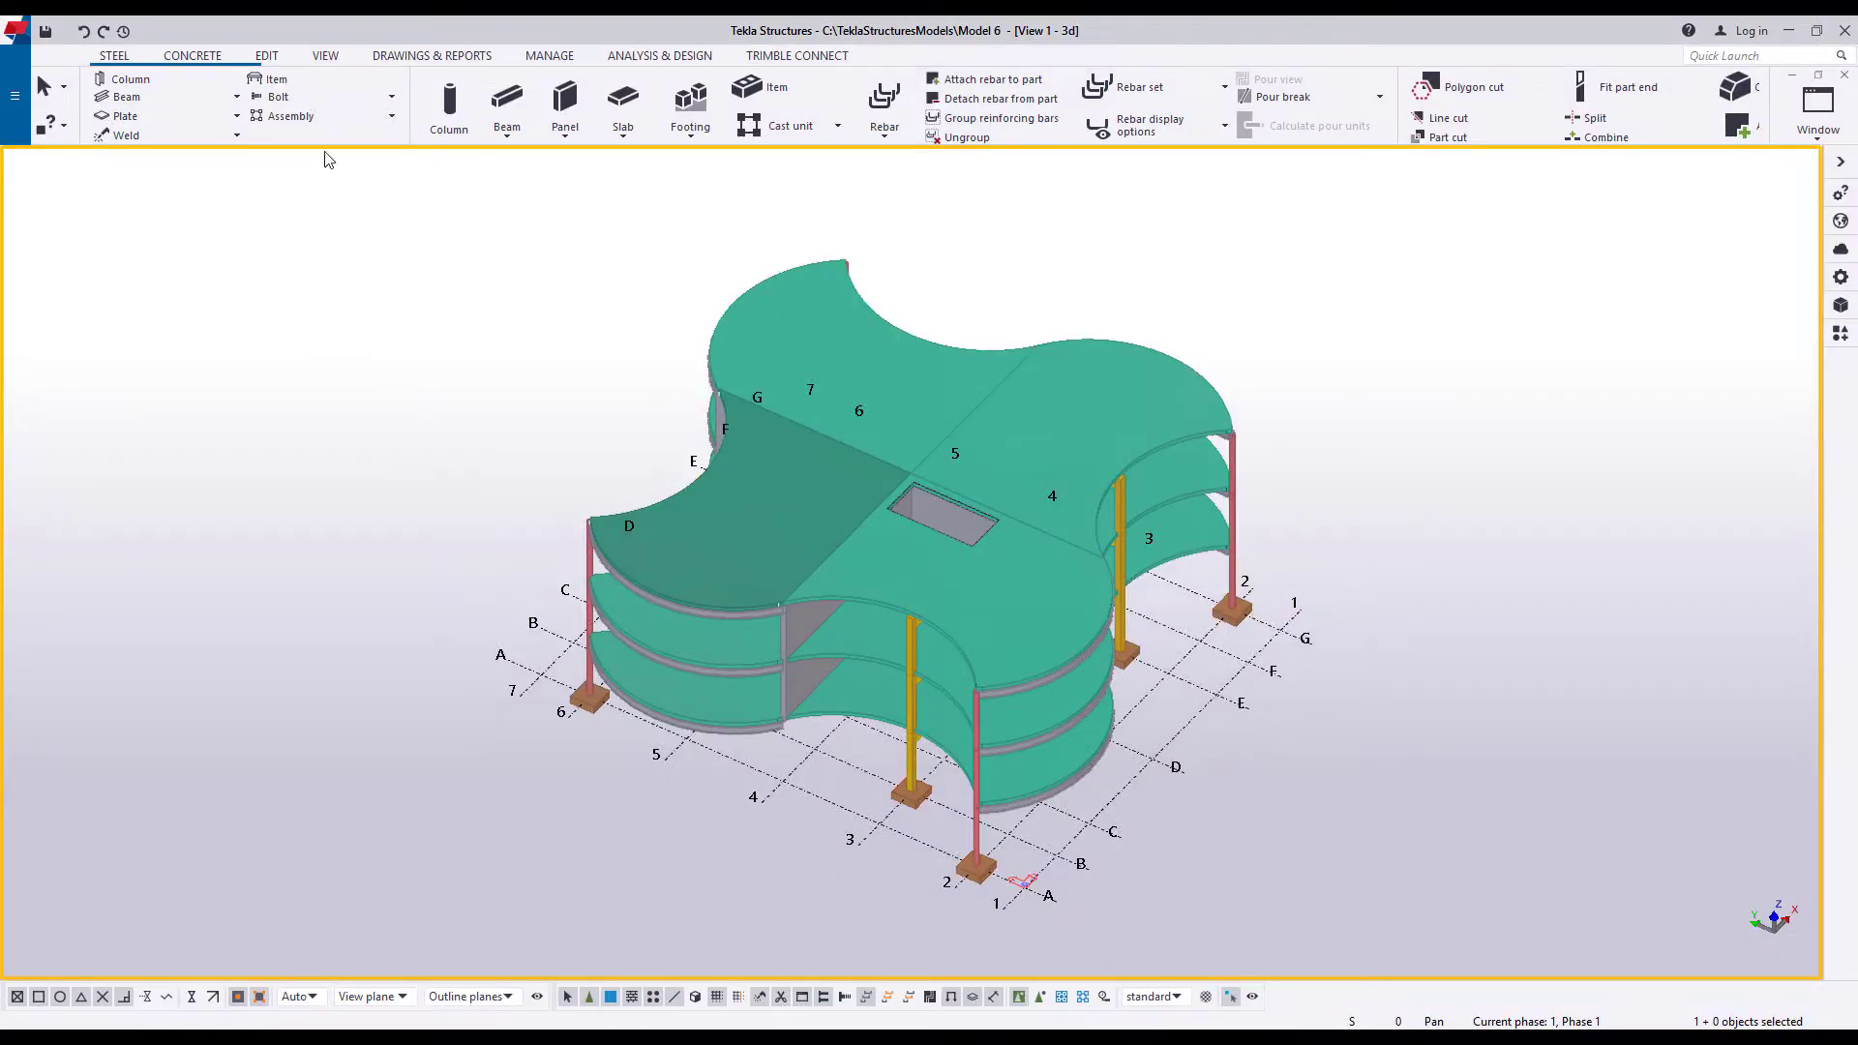
Step: Open the Along grid lines view creation dialog and the XY number-of-views list
{"action": "left_click", "coordinate": [324, 58]}
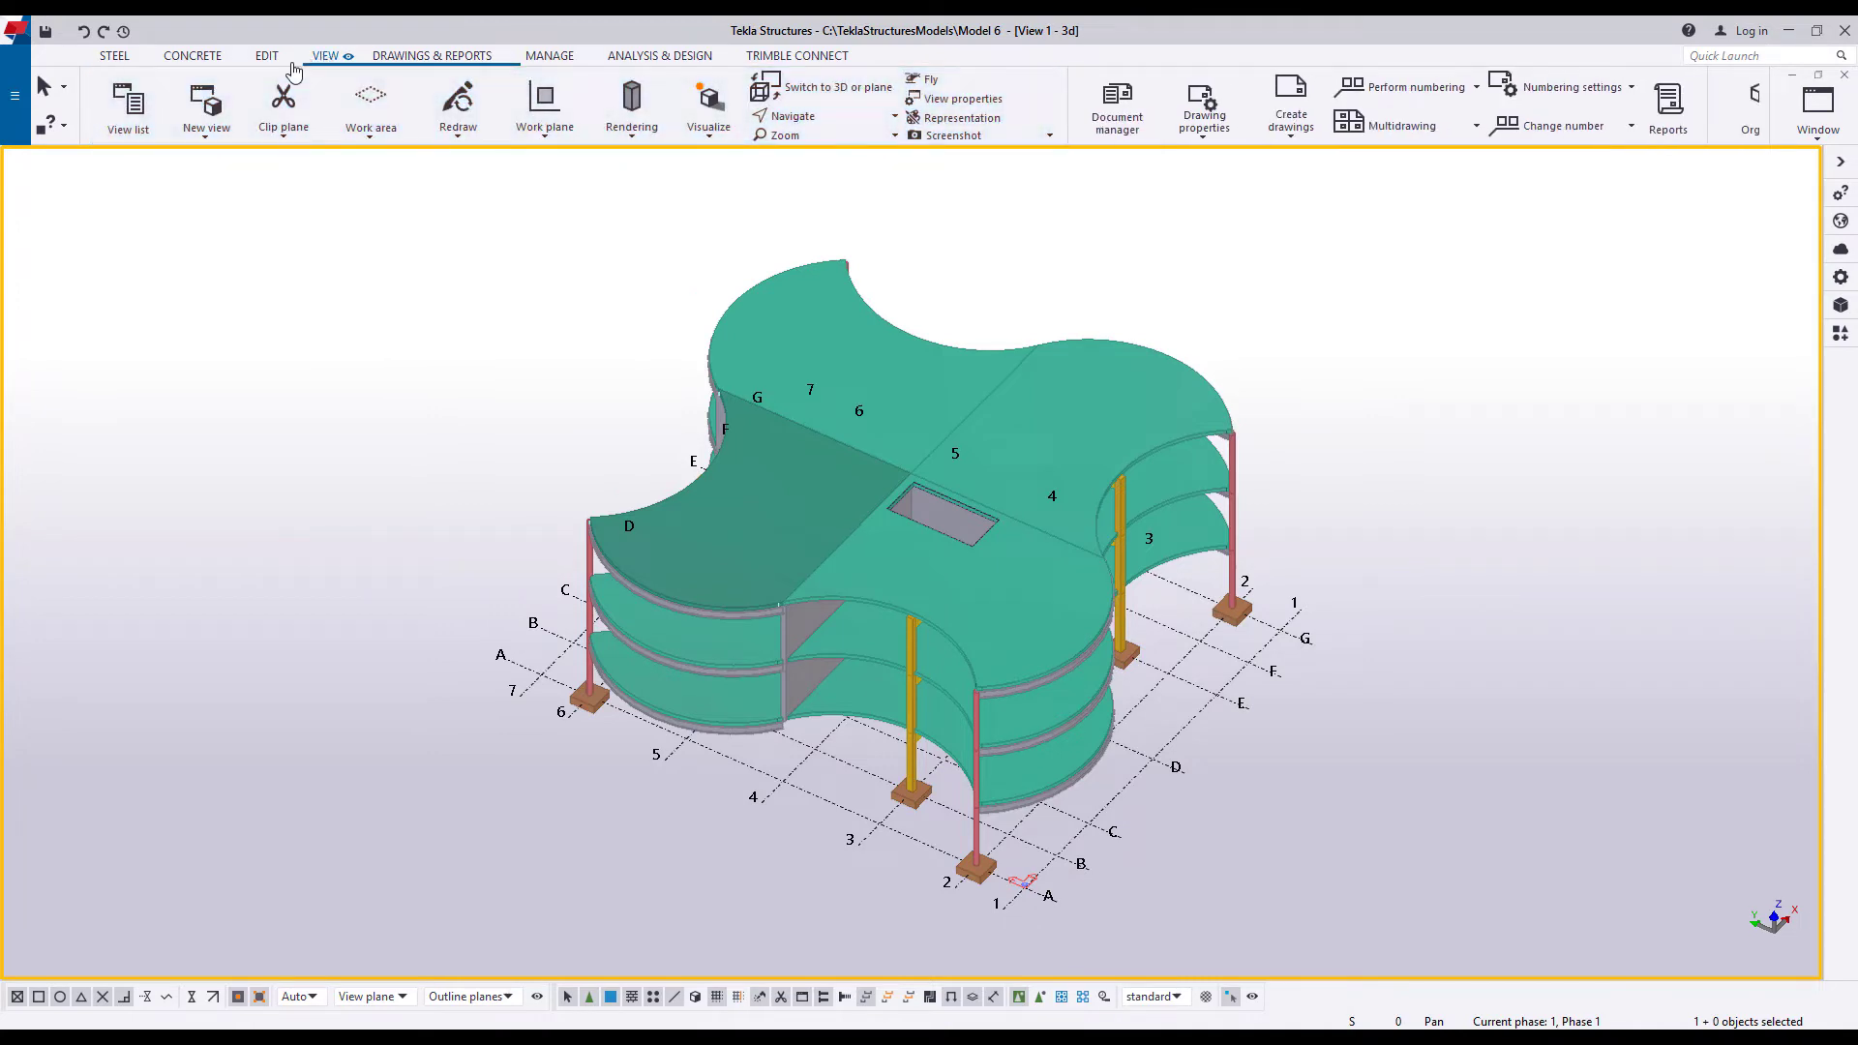
{"action": "left_click", "coordinate": [213, 139]}
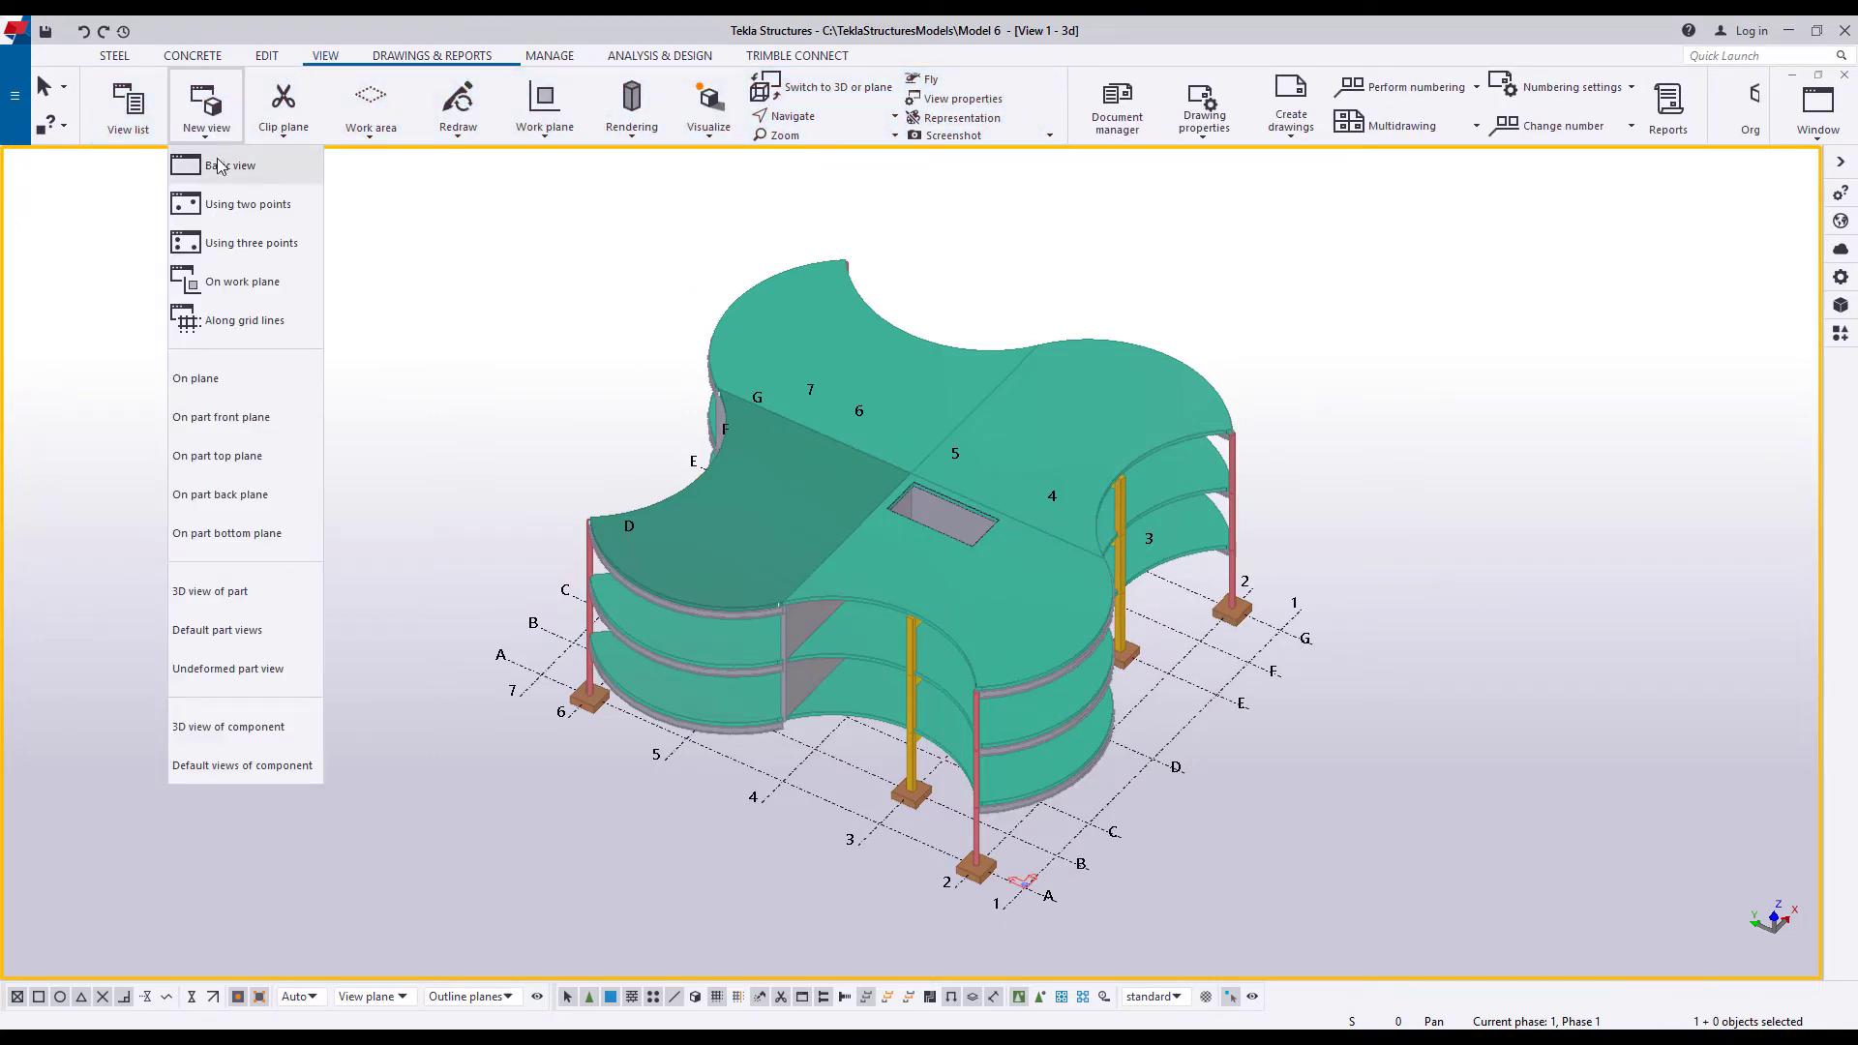
{"action": "left_click", "coordinate": [288, 321]}
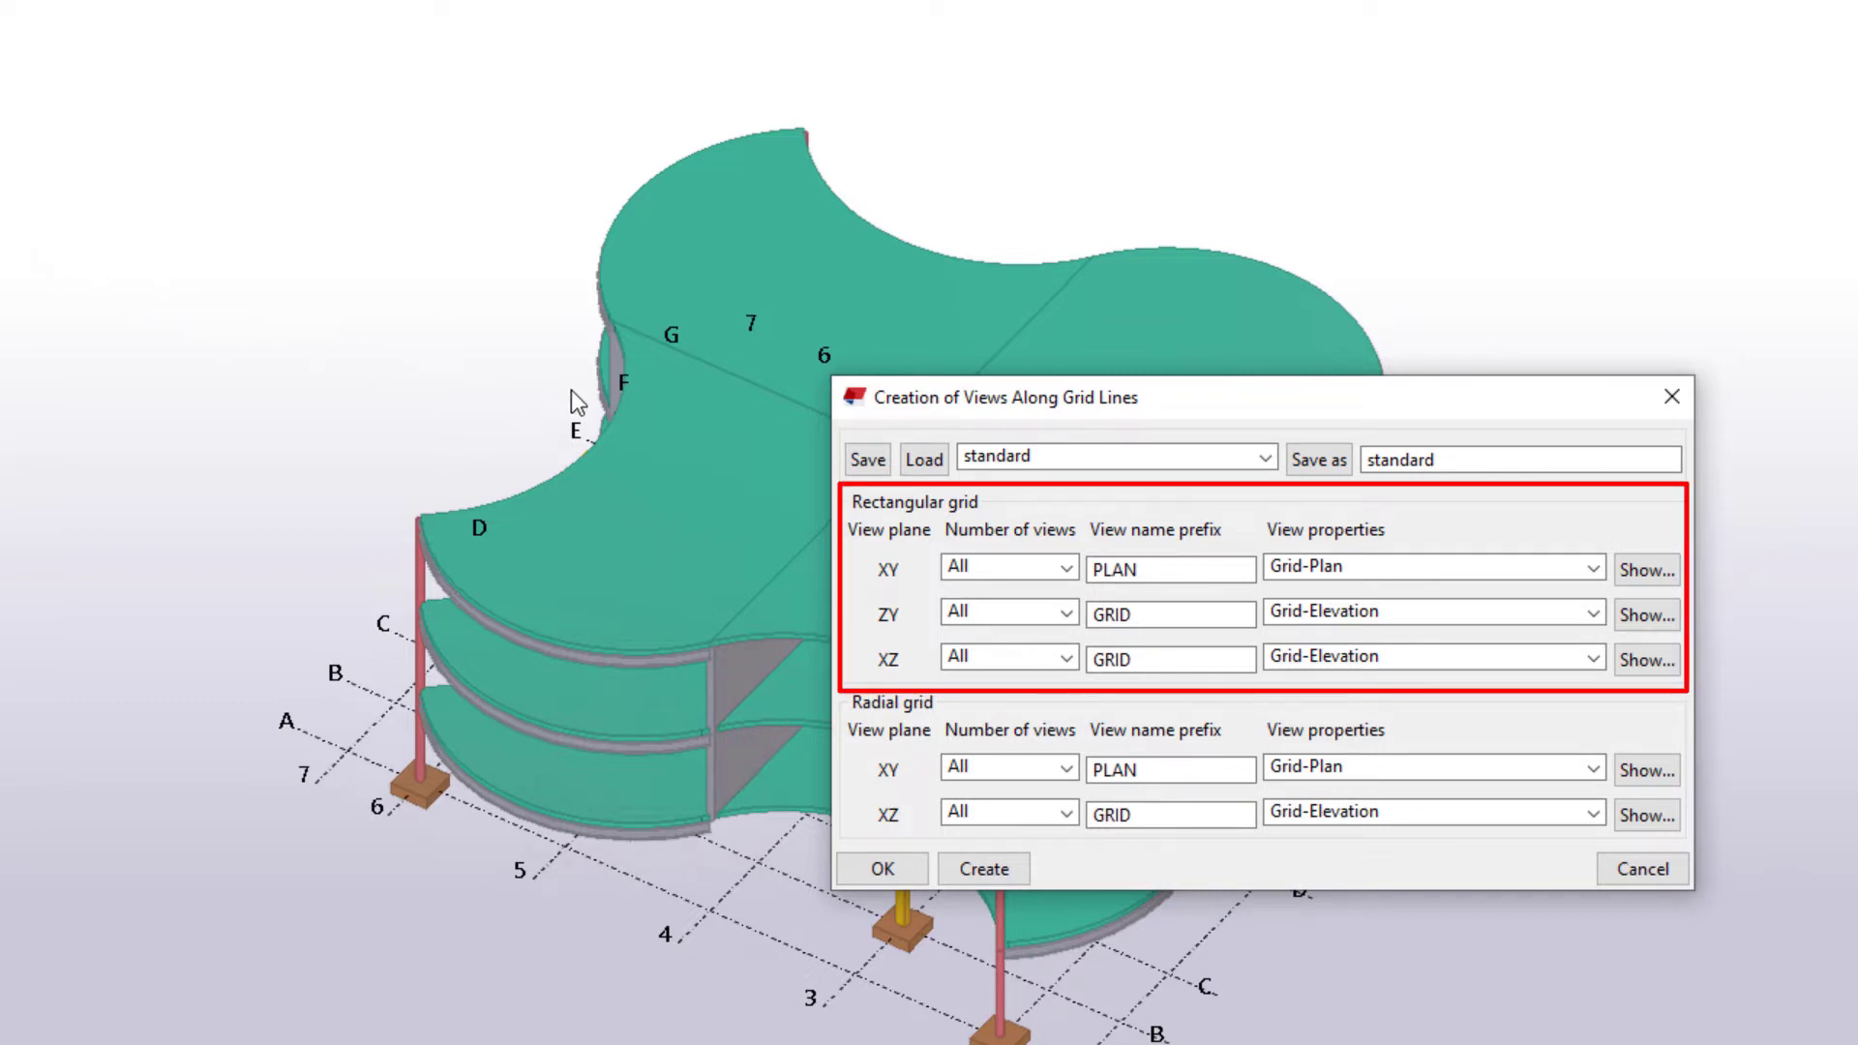
{"action": "left_click", "coordinate": [1068, 568]}
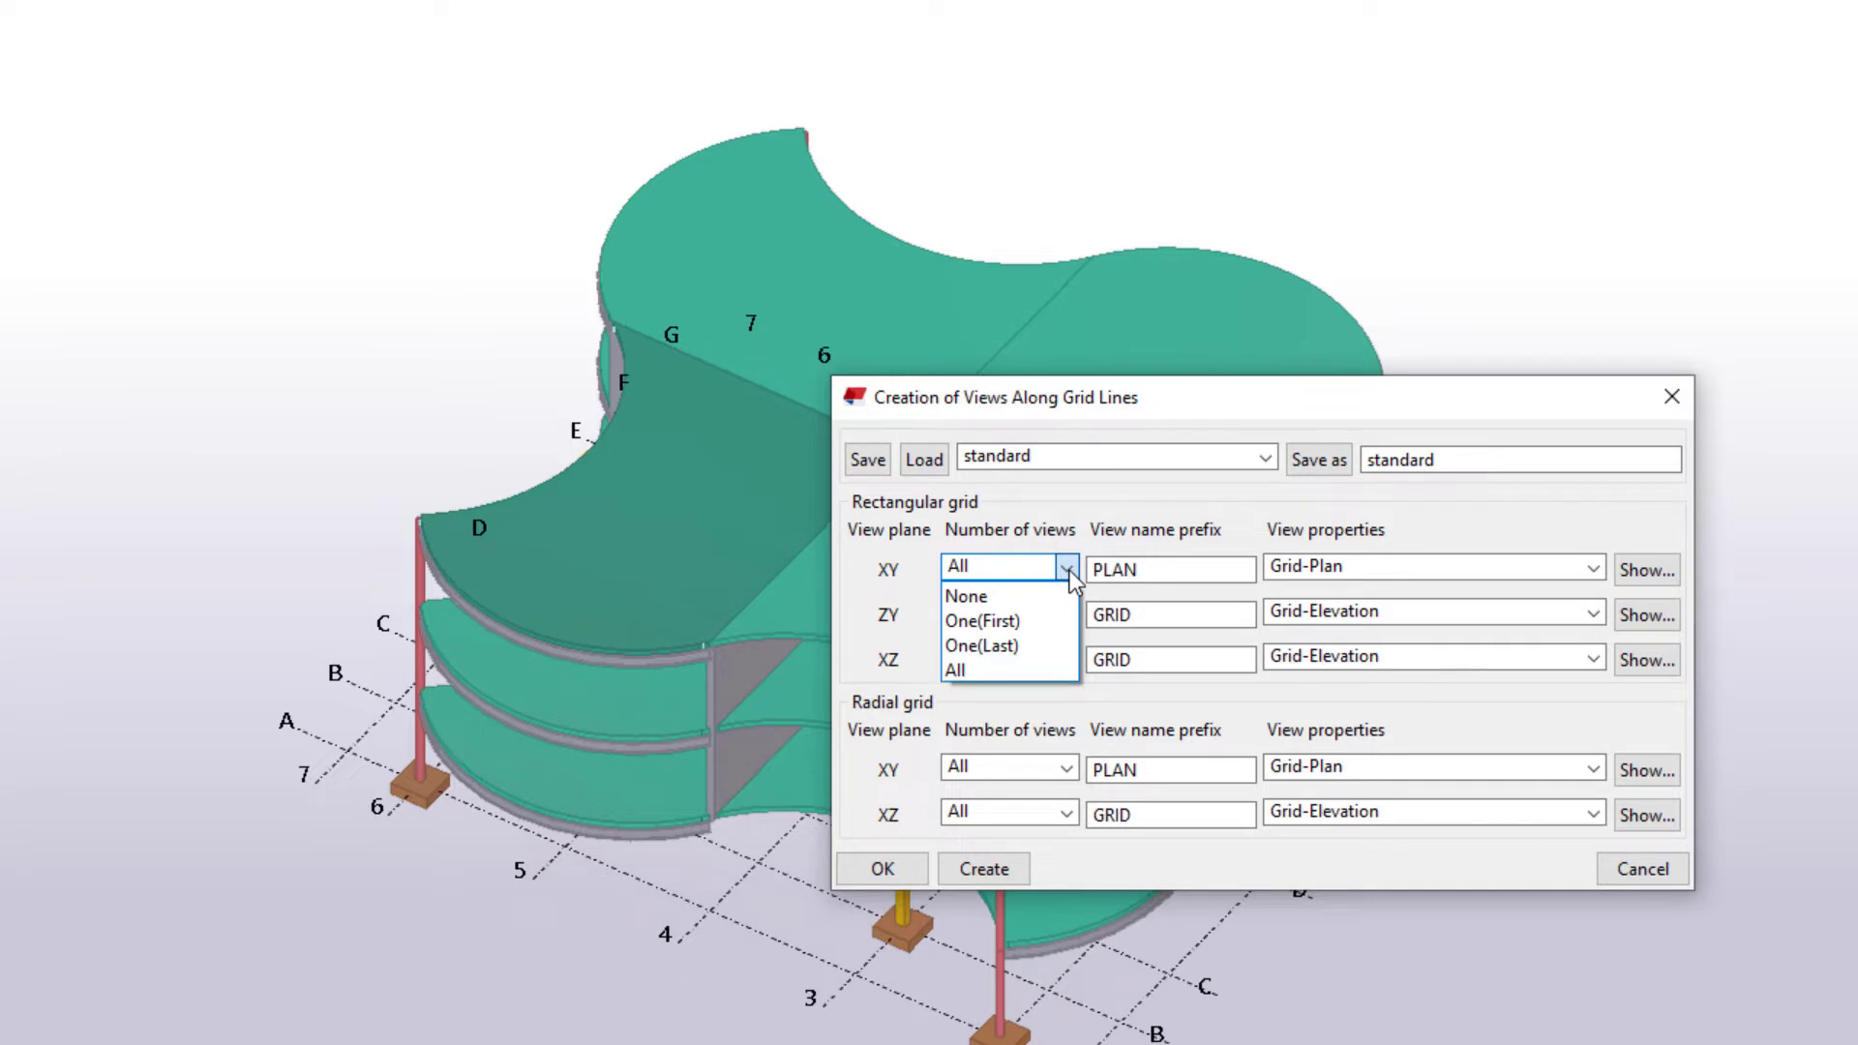
Step: Set the XY and ZY number of views to None
{"action": "left_click", "coordinate": [1063, 602]}
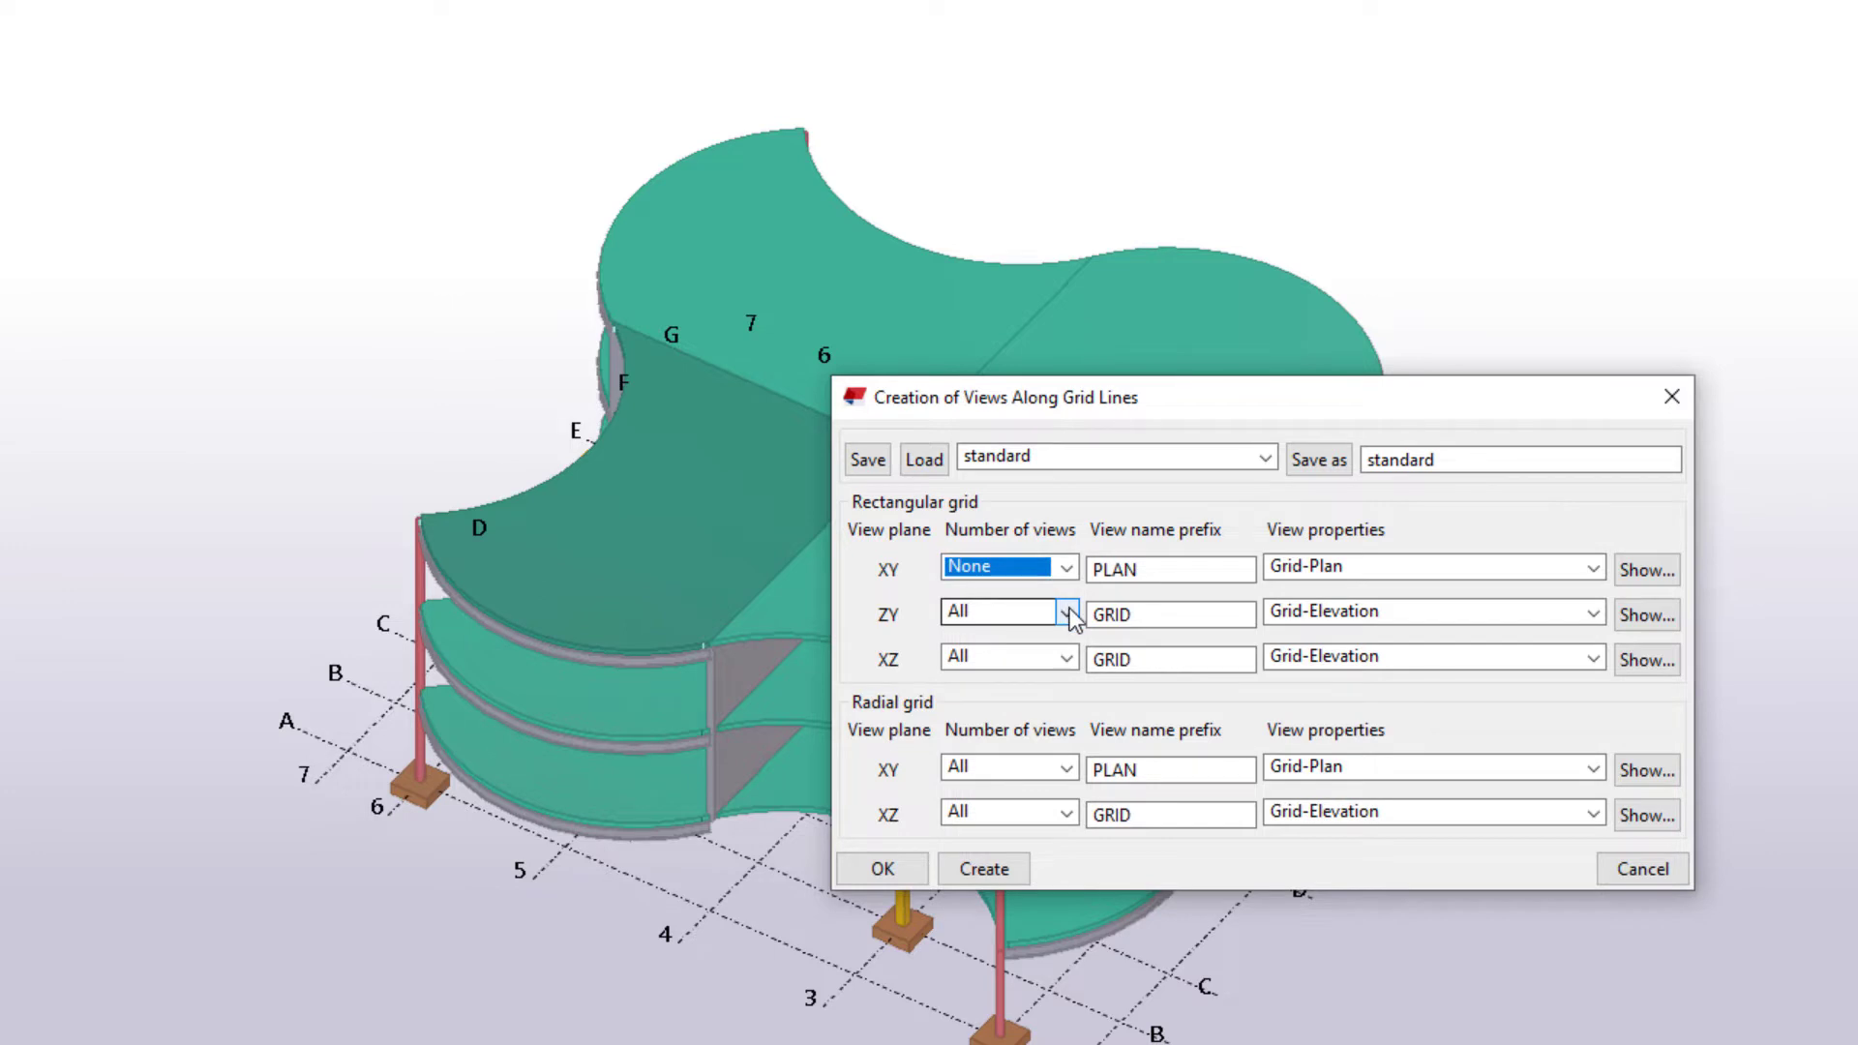
{"action": "left_click", "coordinate": [1066, 611]}
{"action": "left_click", "coordinate": [1050, 641]}
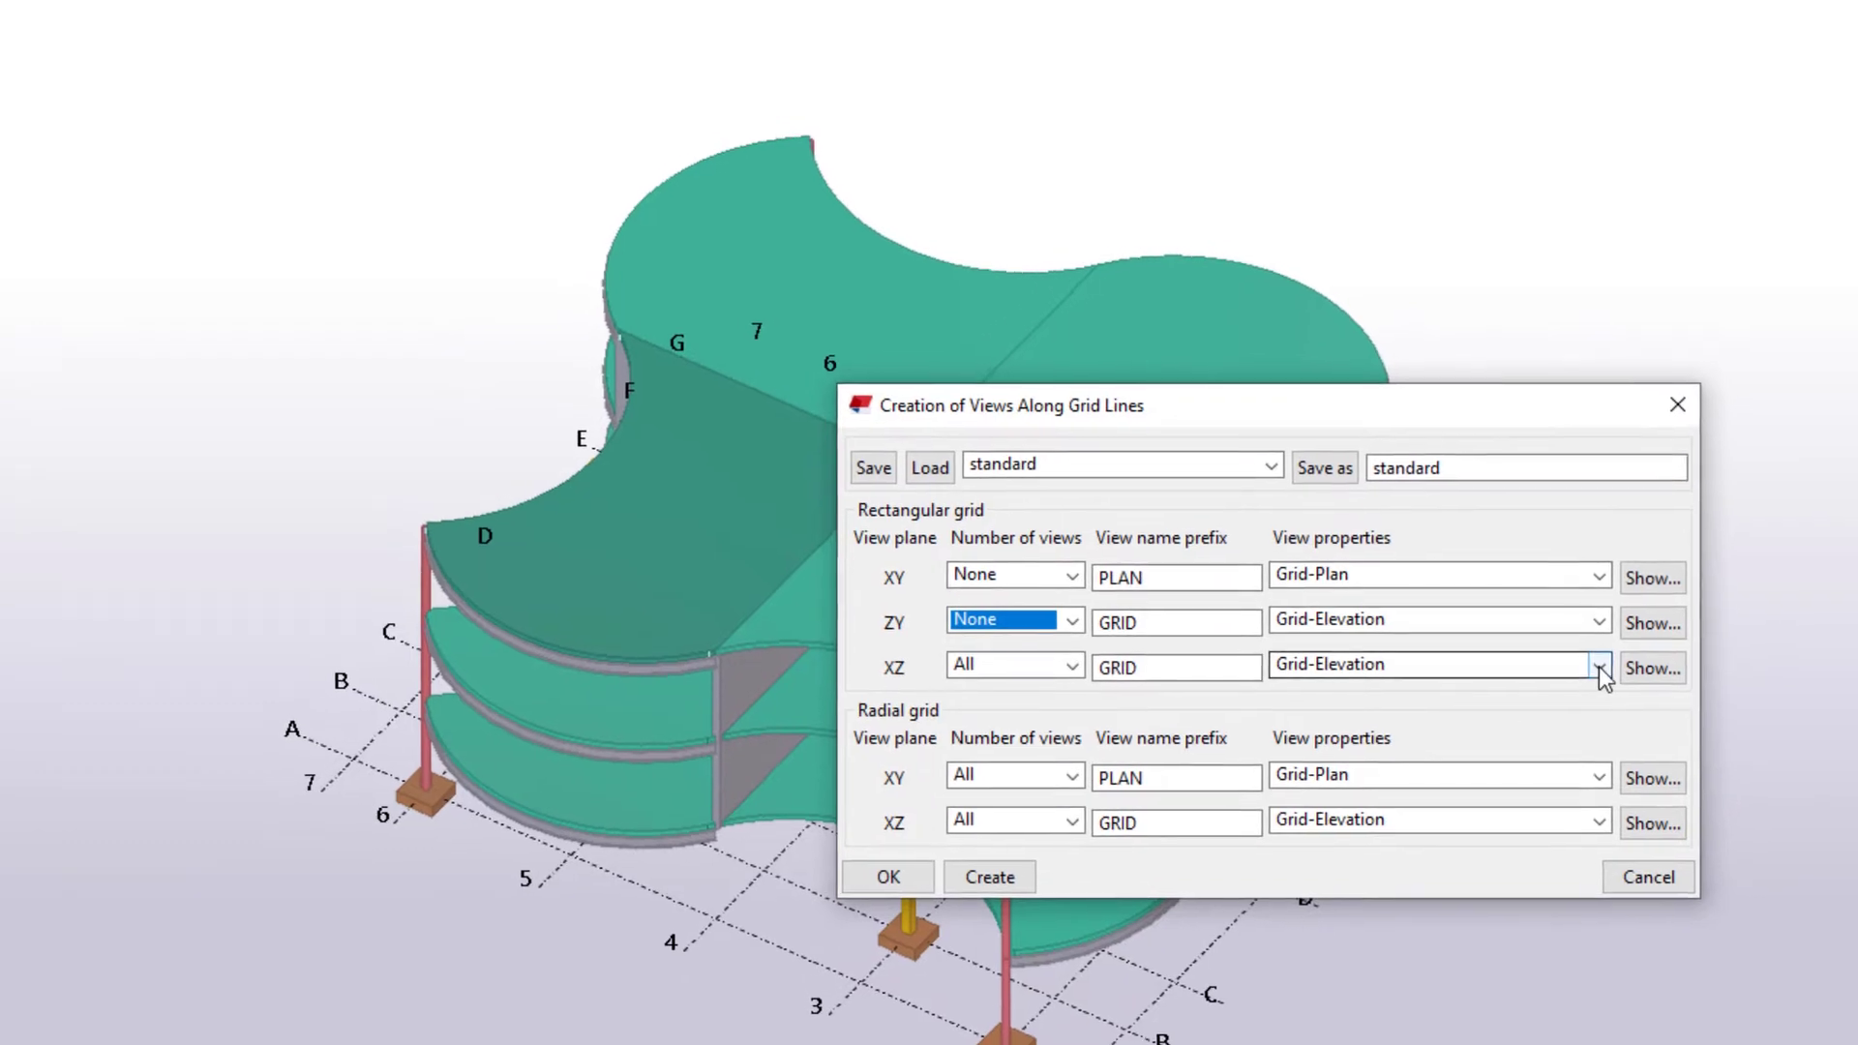
Step: Keep Grid-Elevation properties for the XZ views and review them without changes
{"action": "left_click", "coordinate": [1593, 660]}
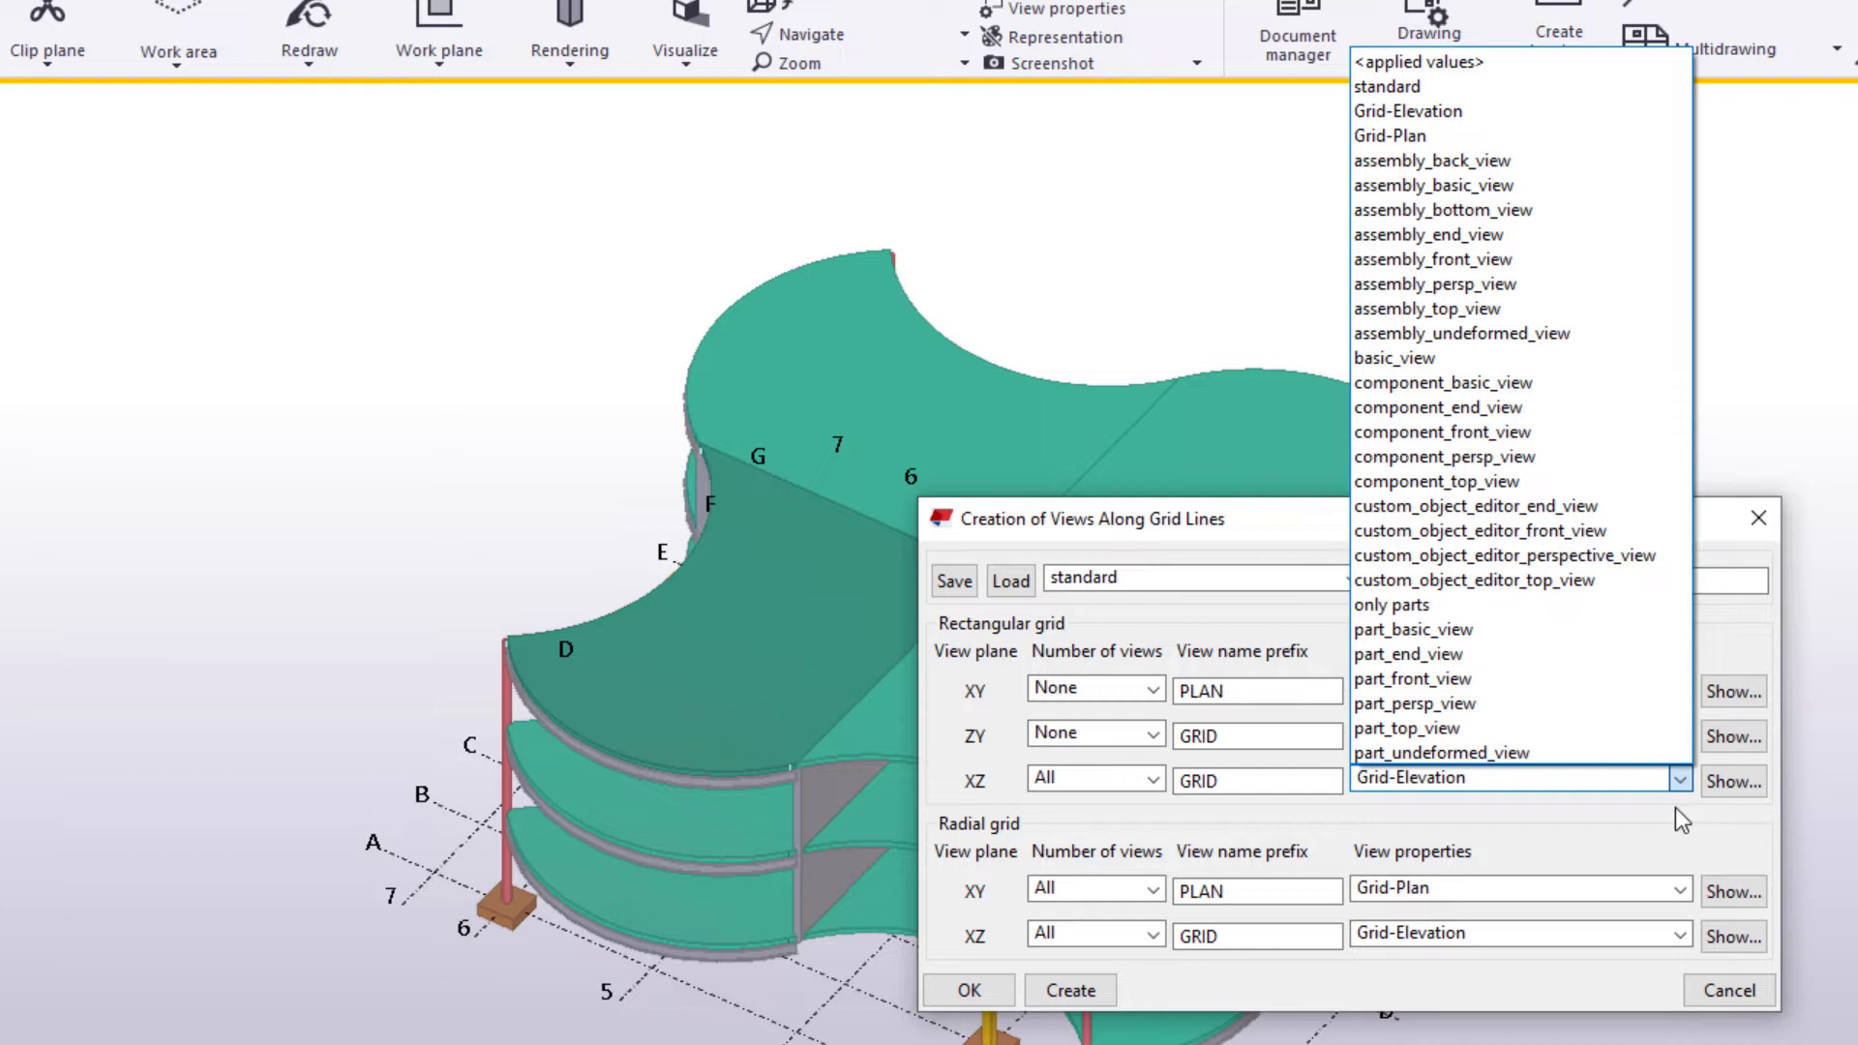
{"action": "left_click", "coordinate": [1676, 807]}
{"action": "left_click", "coordinate": [1734, 780]}
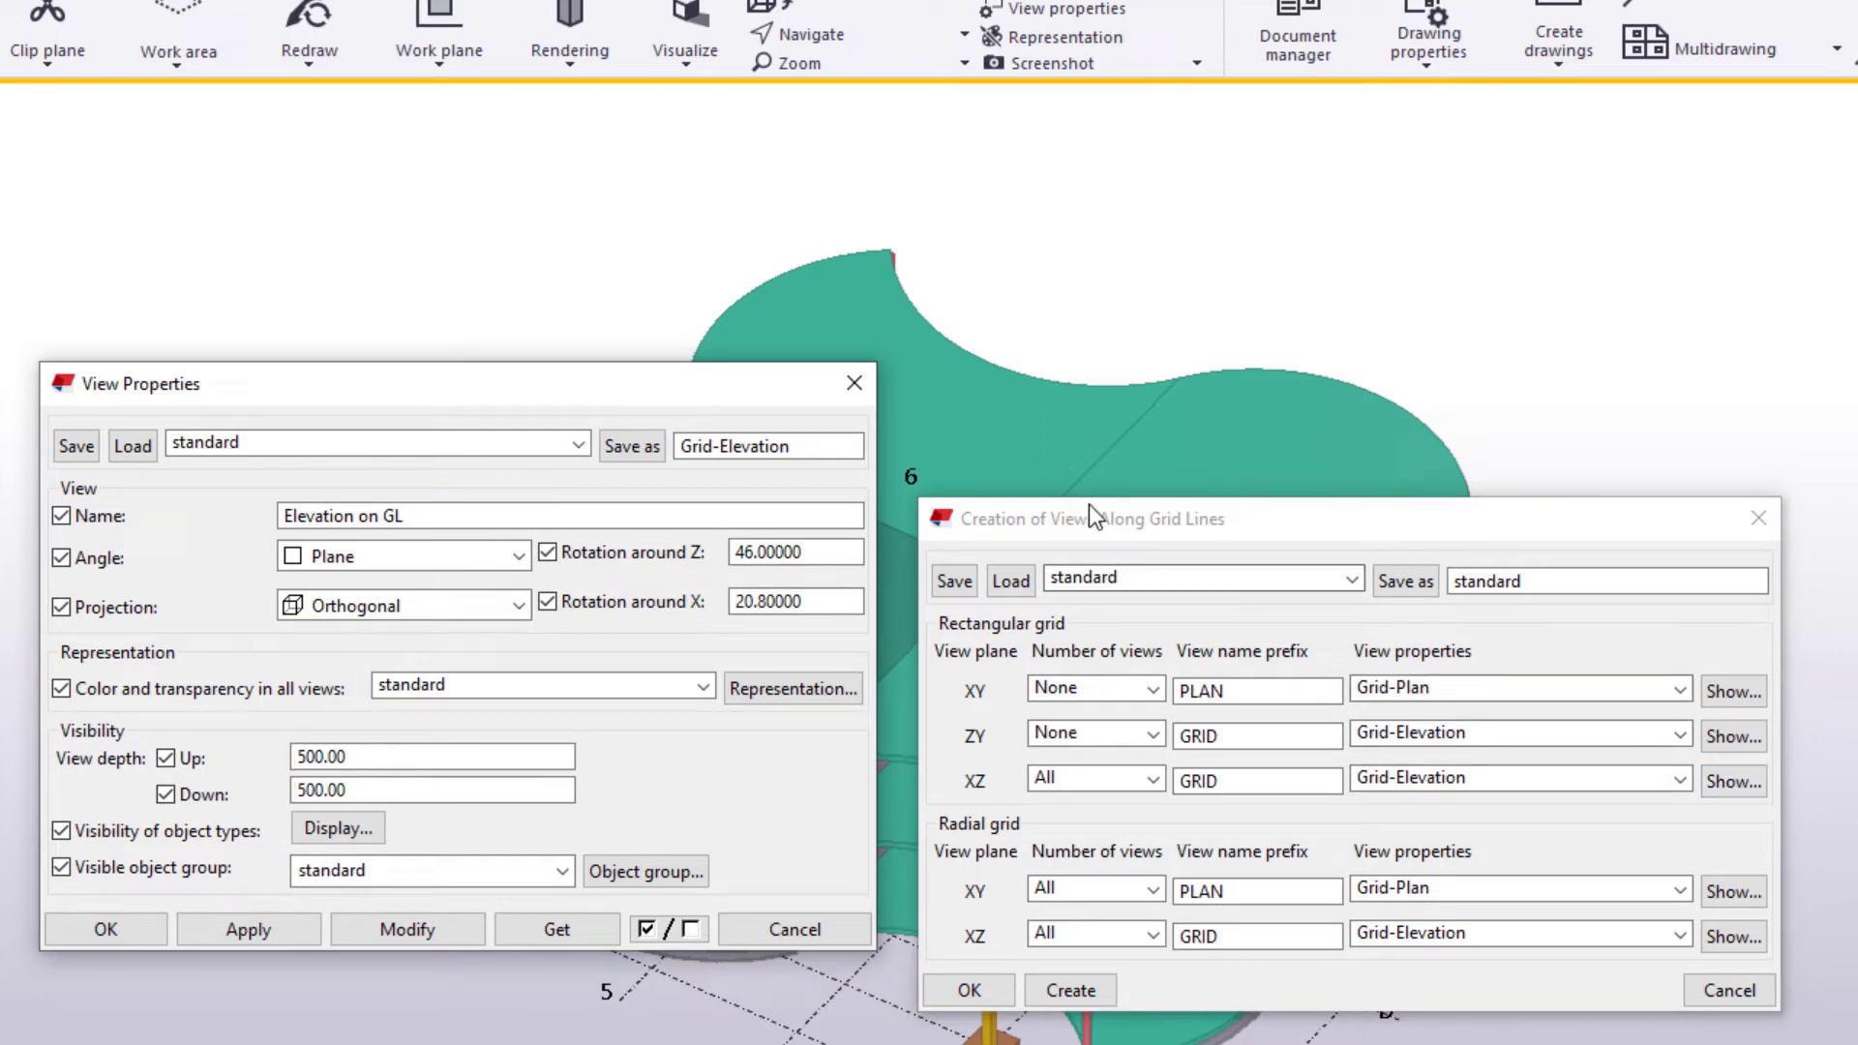
{"action": "left_click", "coordinate": [855, 383]}
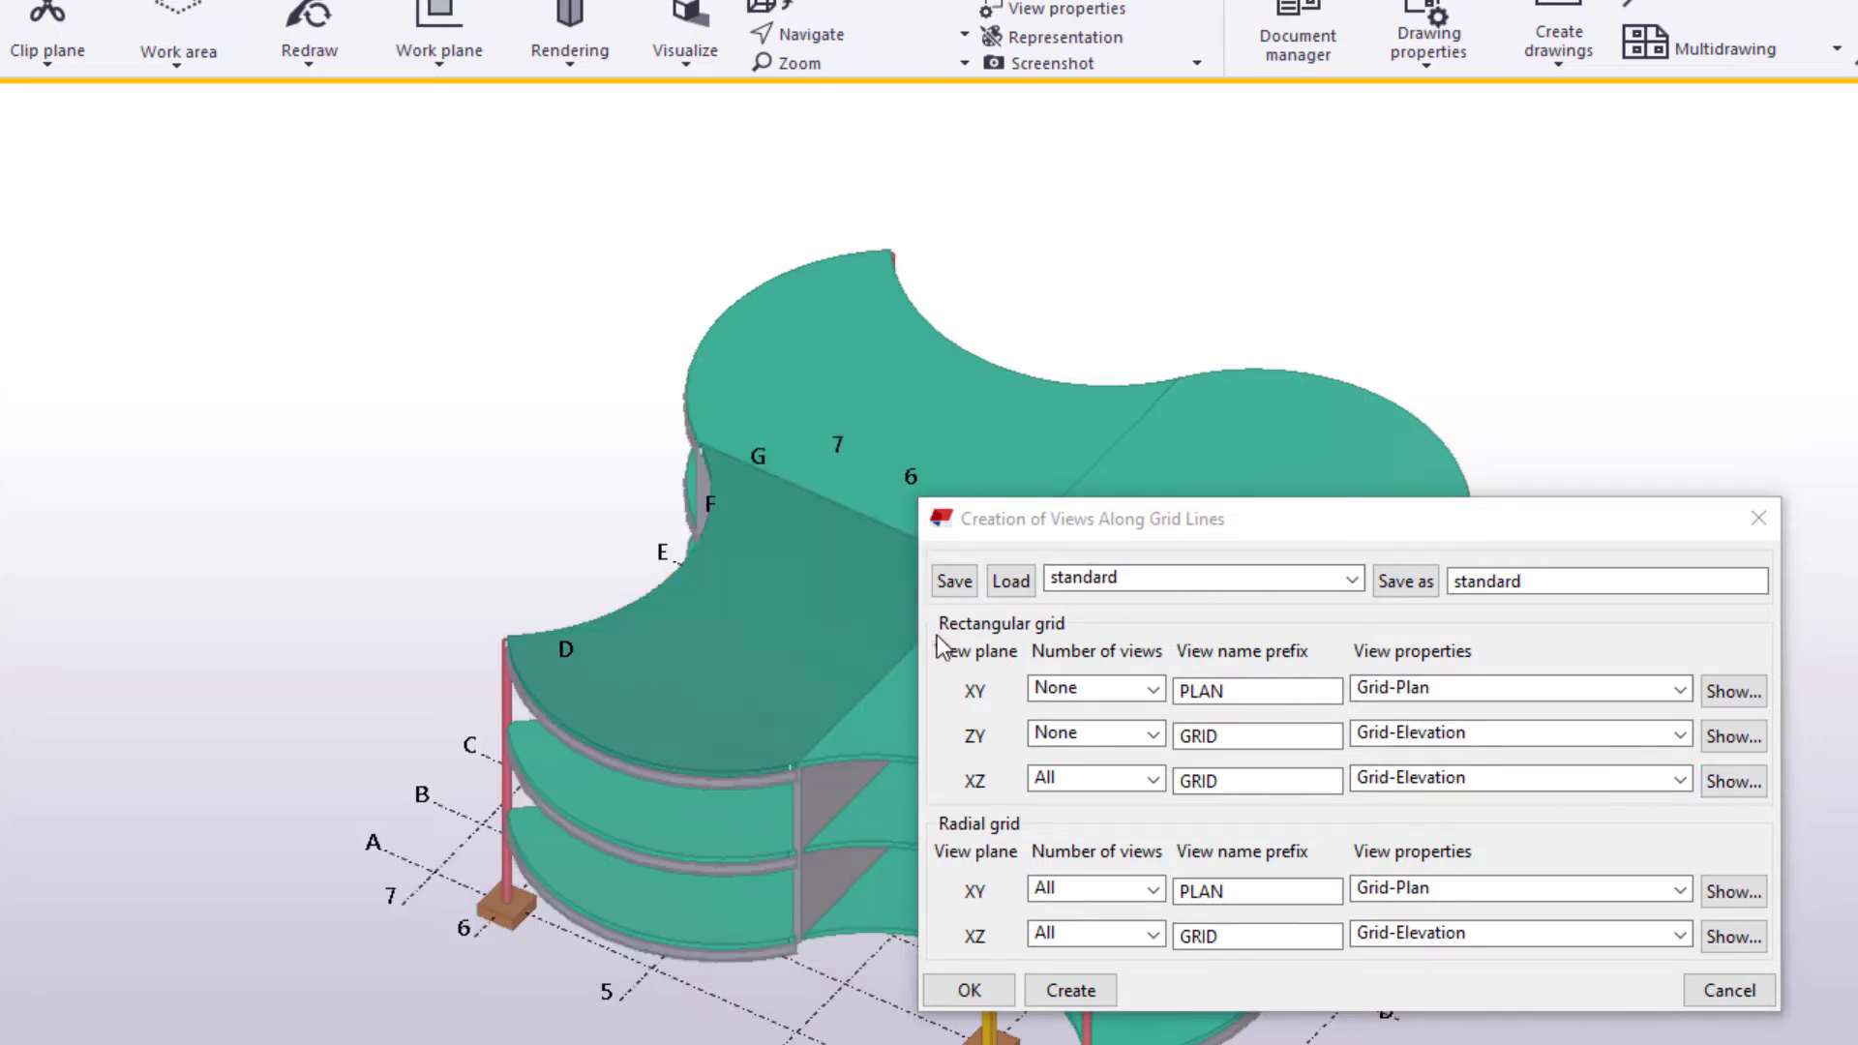
Step: Create the GRID 1–GRID 7 views, make GRID 2 visible, and orbit it into 3D
{"action": "left_click", "coordinate": [1091, 986]}
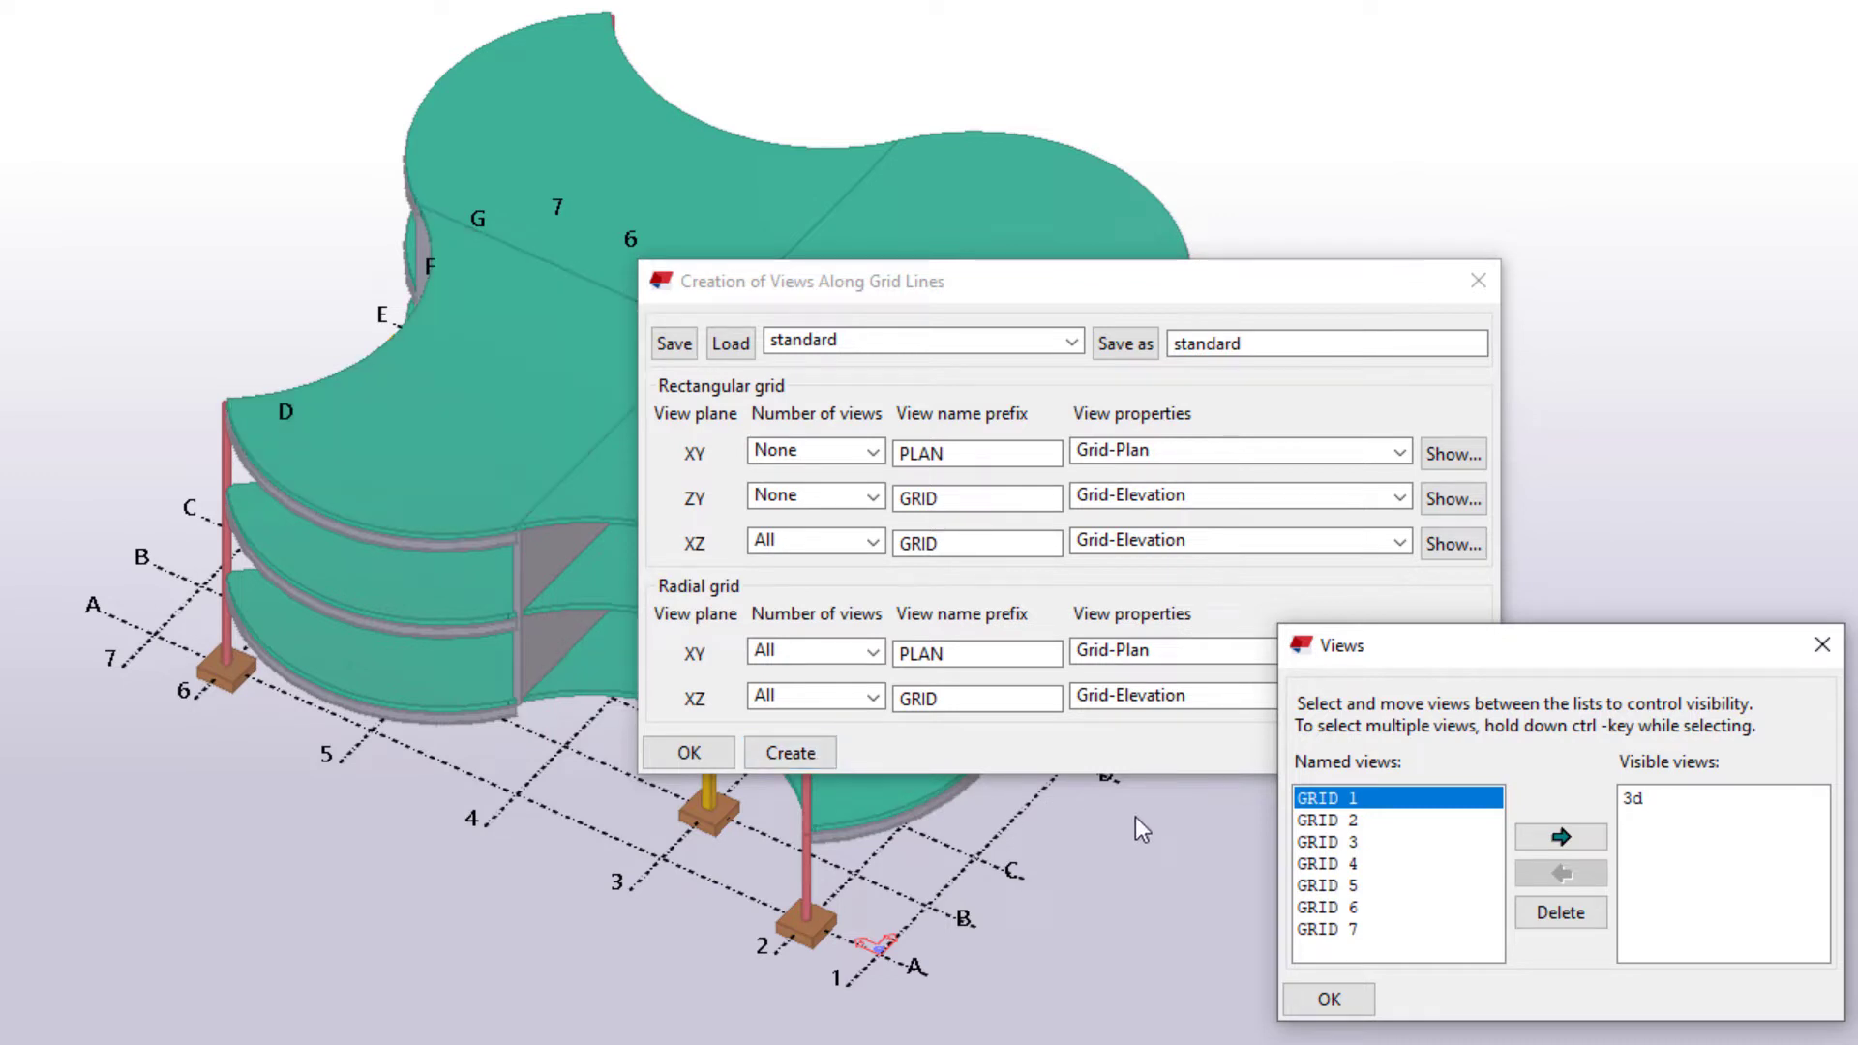
{"action": "left_click", "coordinate": [1320, 822]}
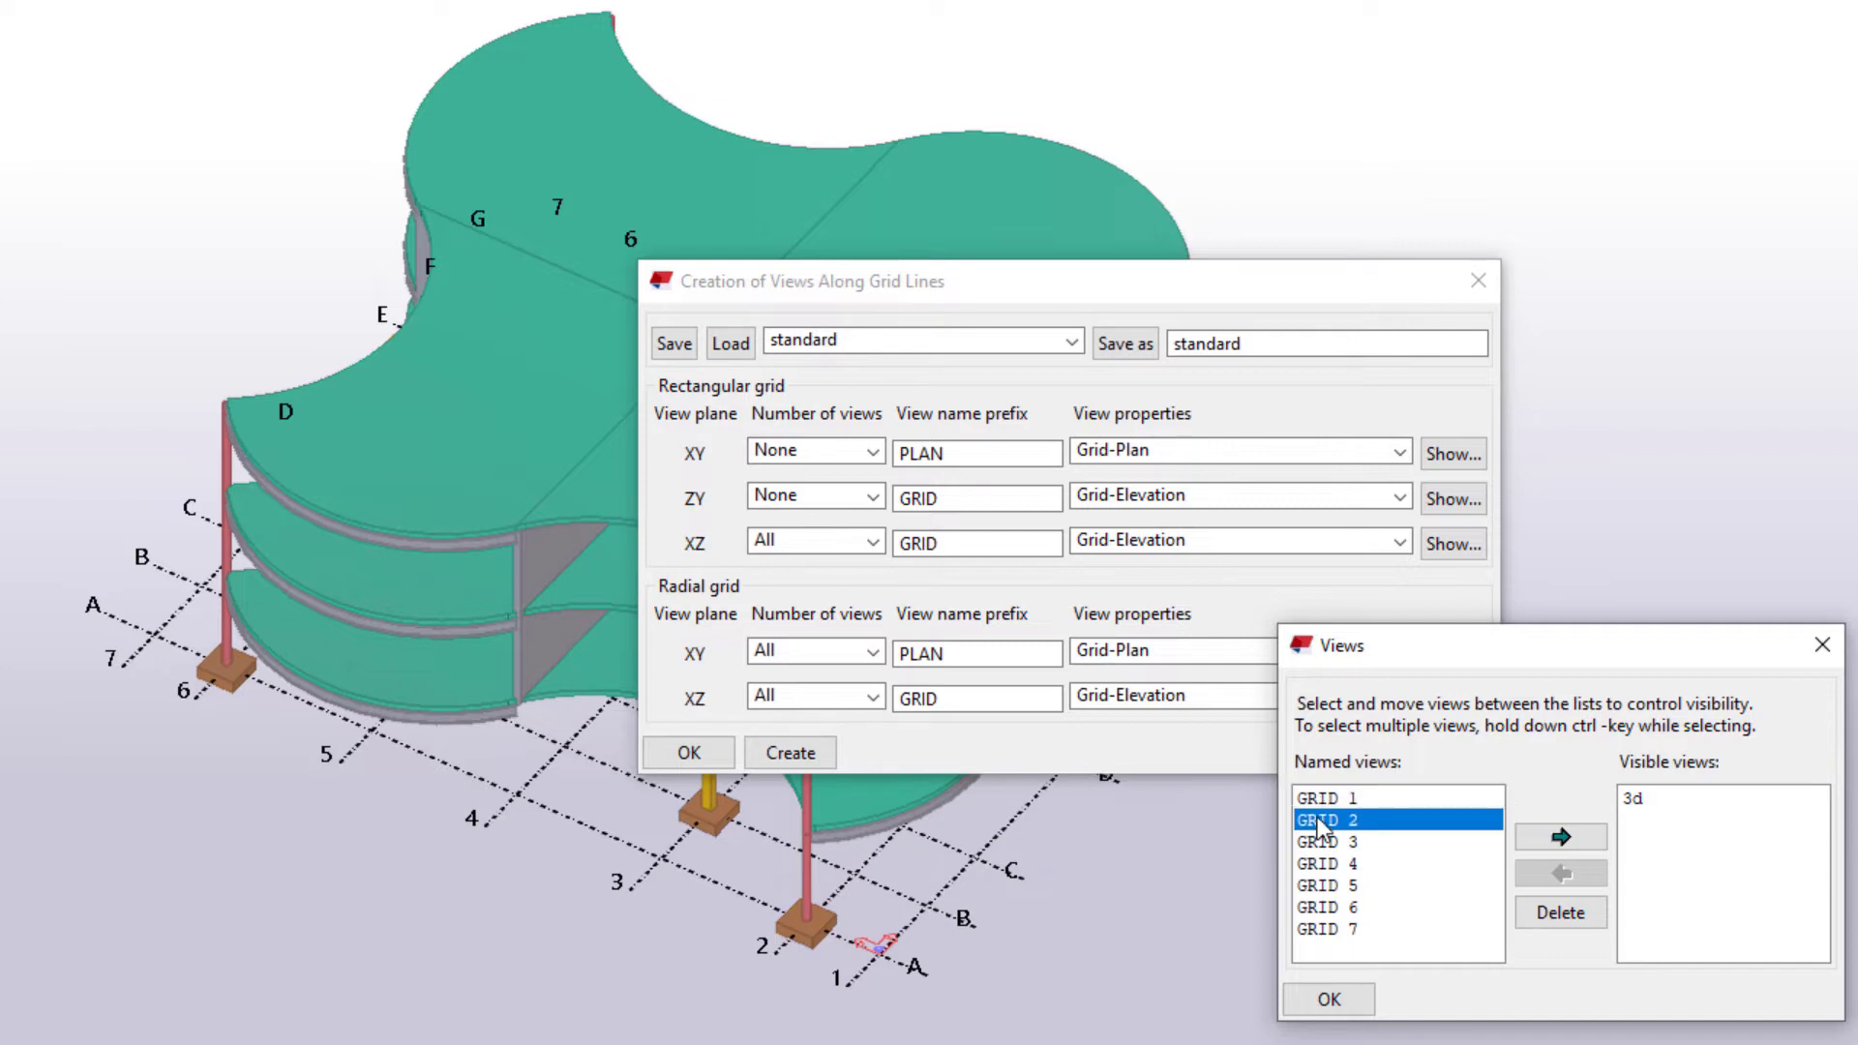
{"action": "left_click", "coordinate": [1545, 838]}
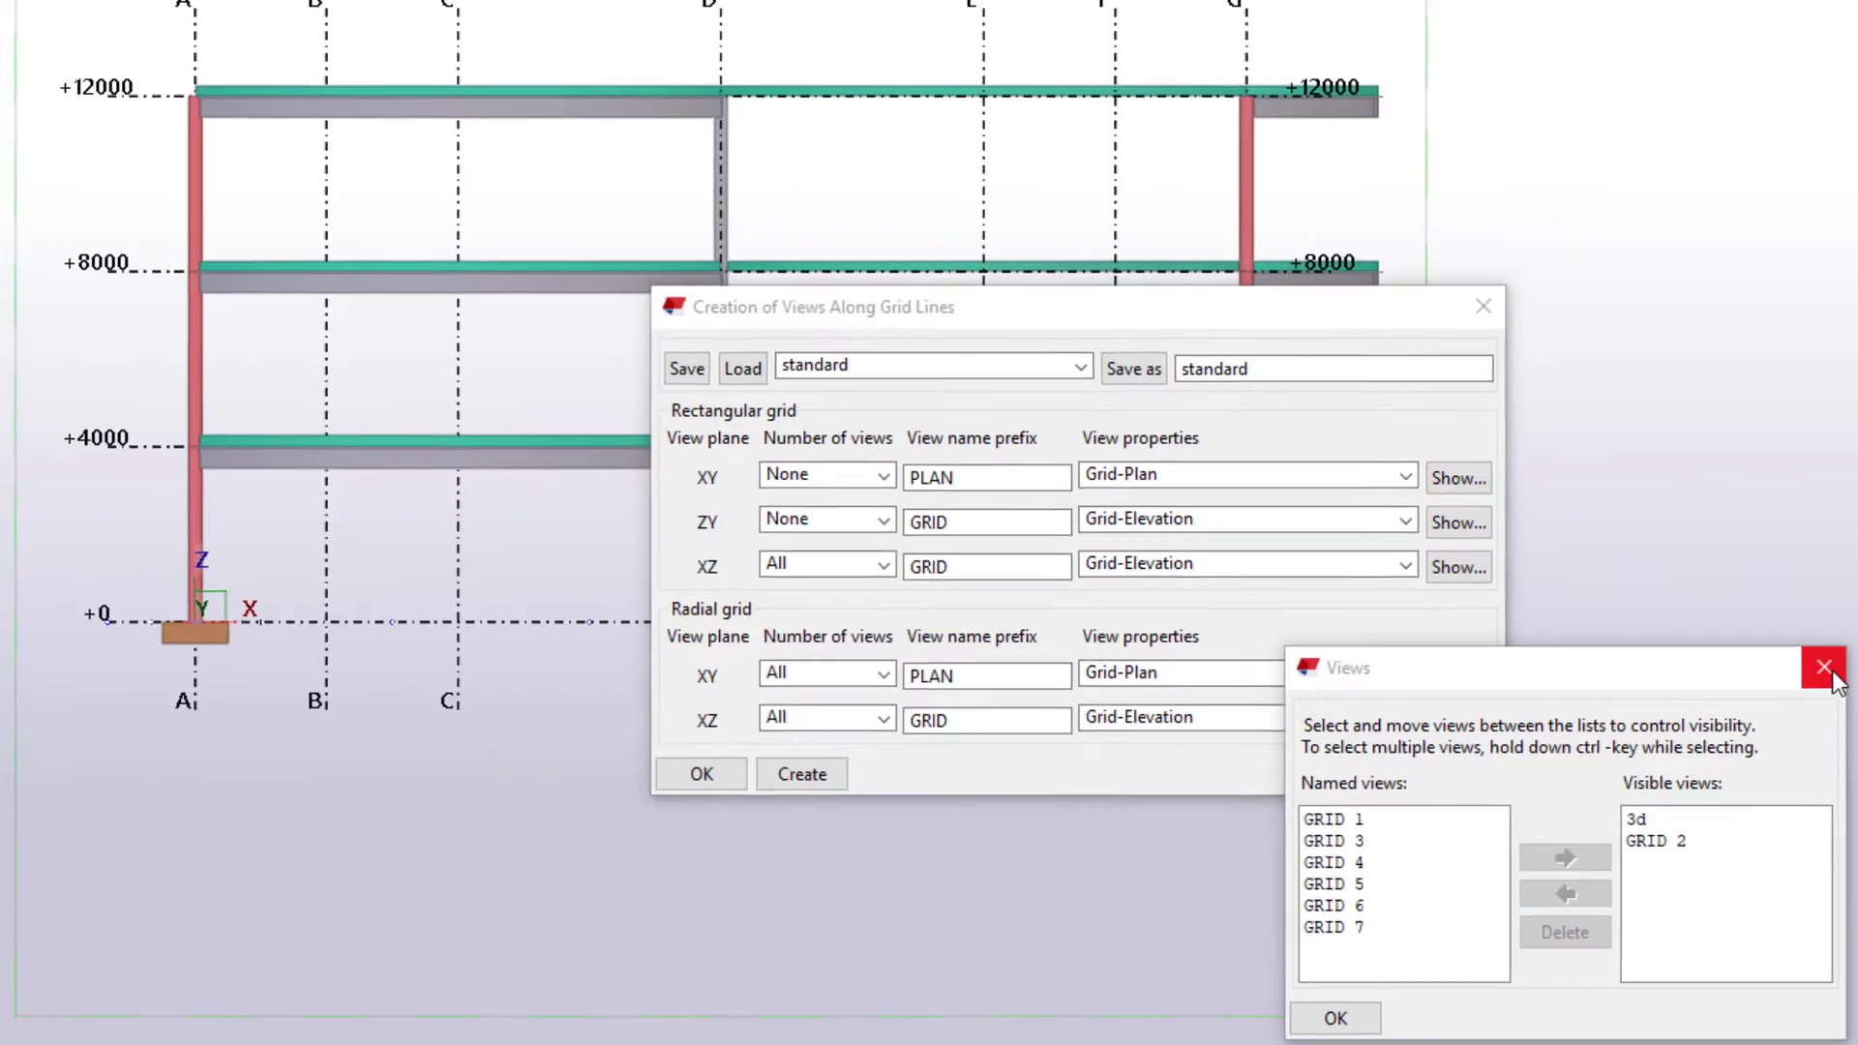
{"action": "left_click", "coordinate": [1822, 645]}
{"action": "left_click", "coordinate": [1510, 441]}
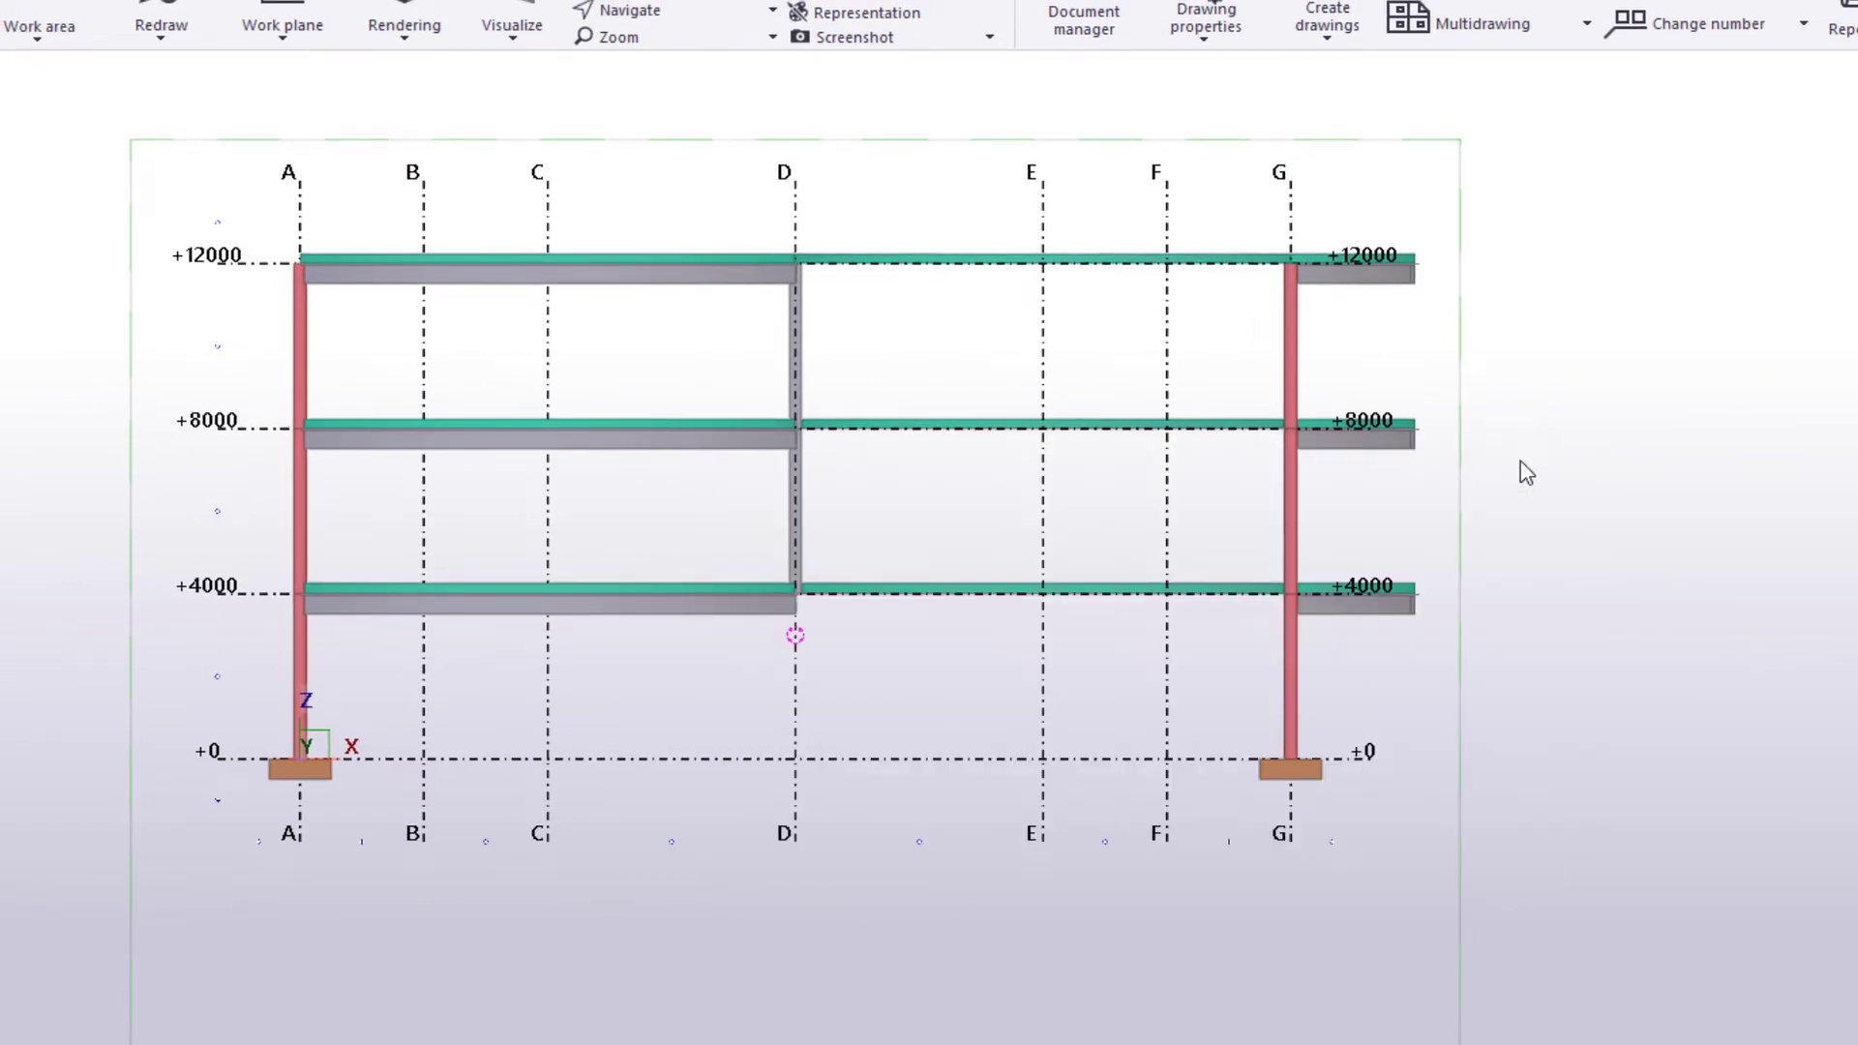
{"action": "middle_click_drag", "start_coordinate": [1520, 461], "coordinate": [1355, 607], "text": "ctrl"}
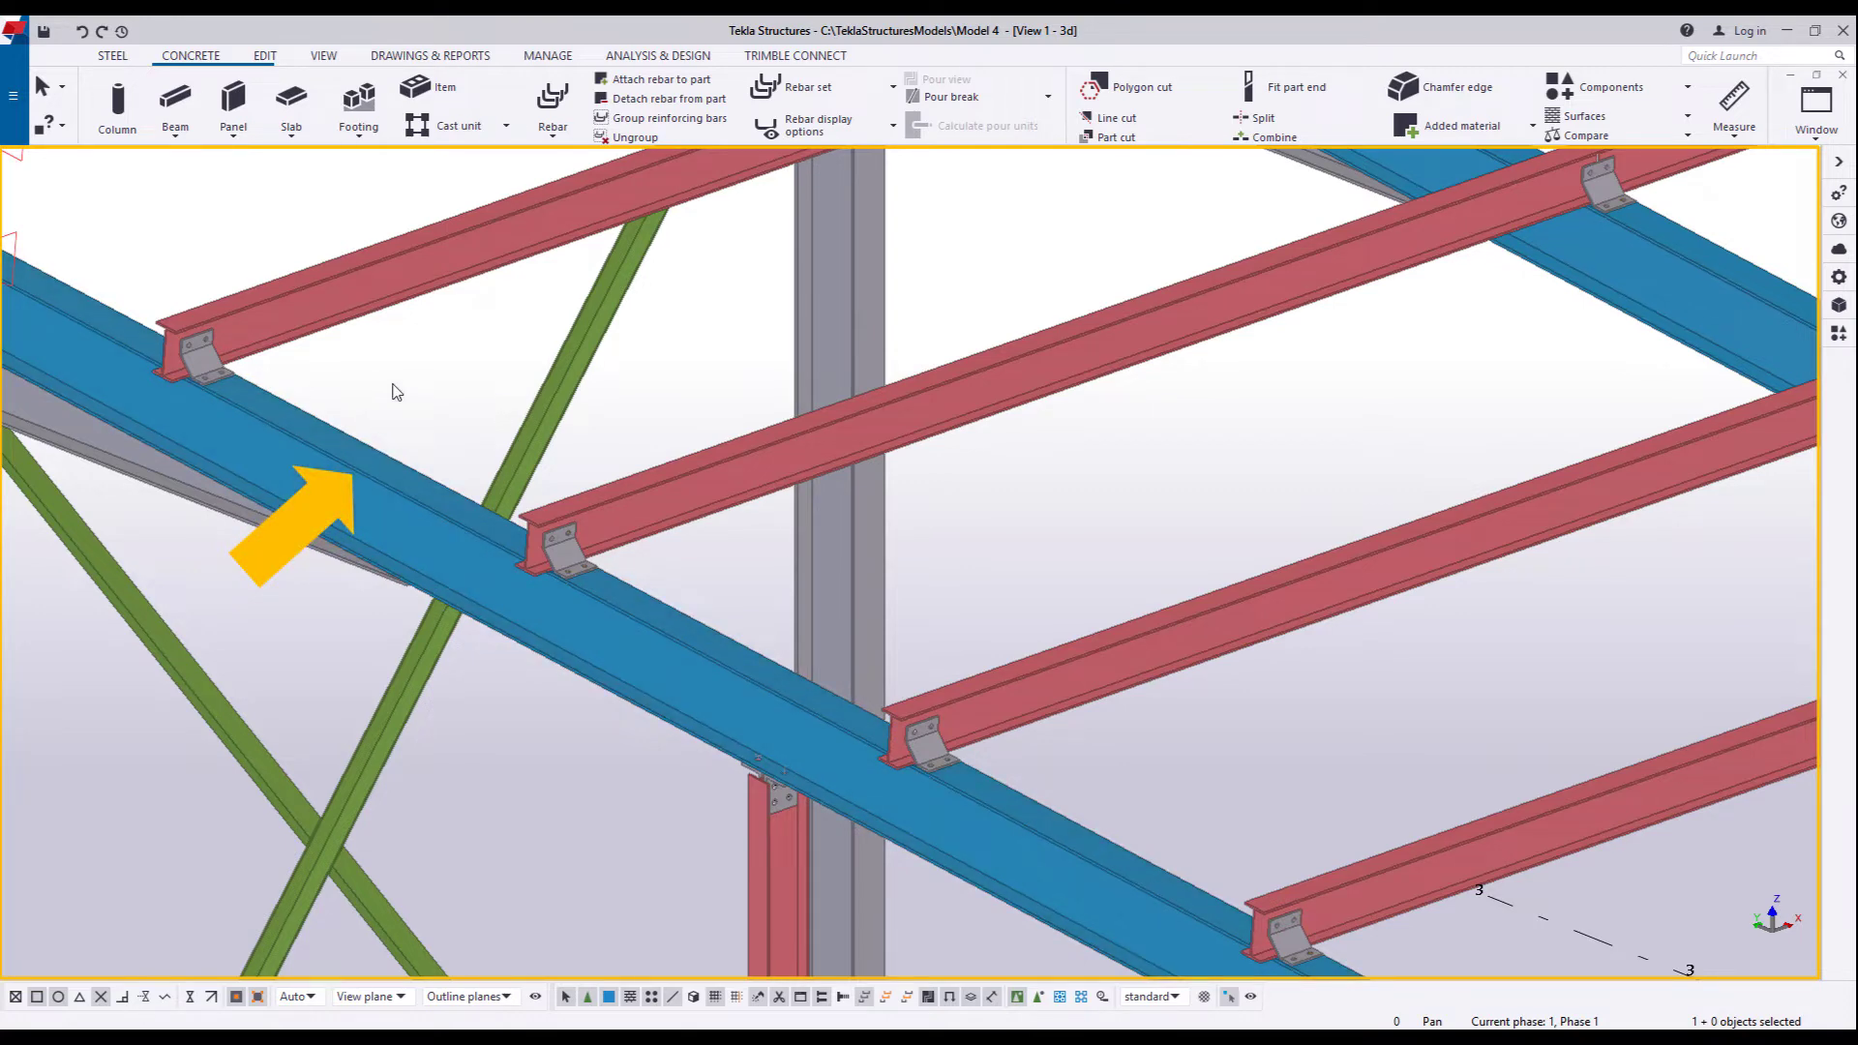
Step: Create an On plane view from the blue beam's top face and rotate it slightly
{"action": "left_click", "coordinate": [320, 56]}
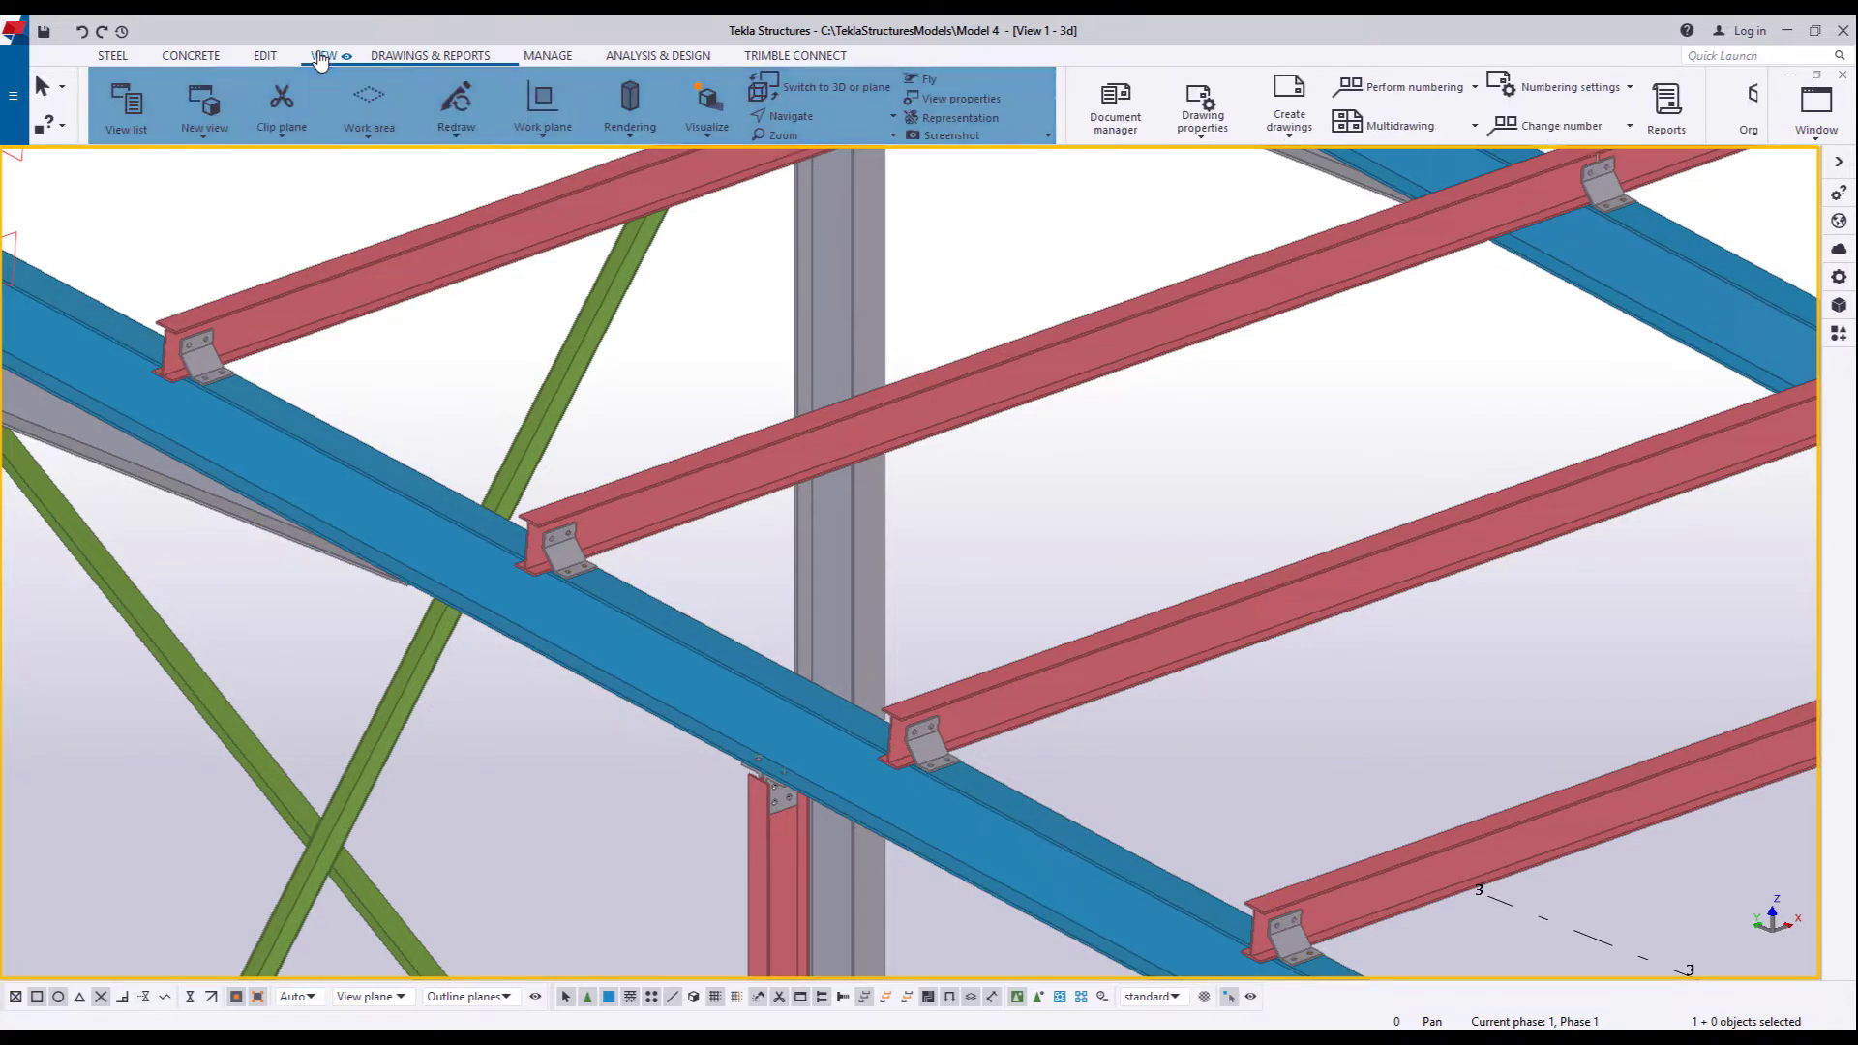
{"action": "left_click", "coordinate": [206, 107]}
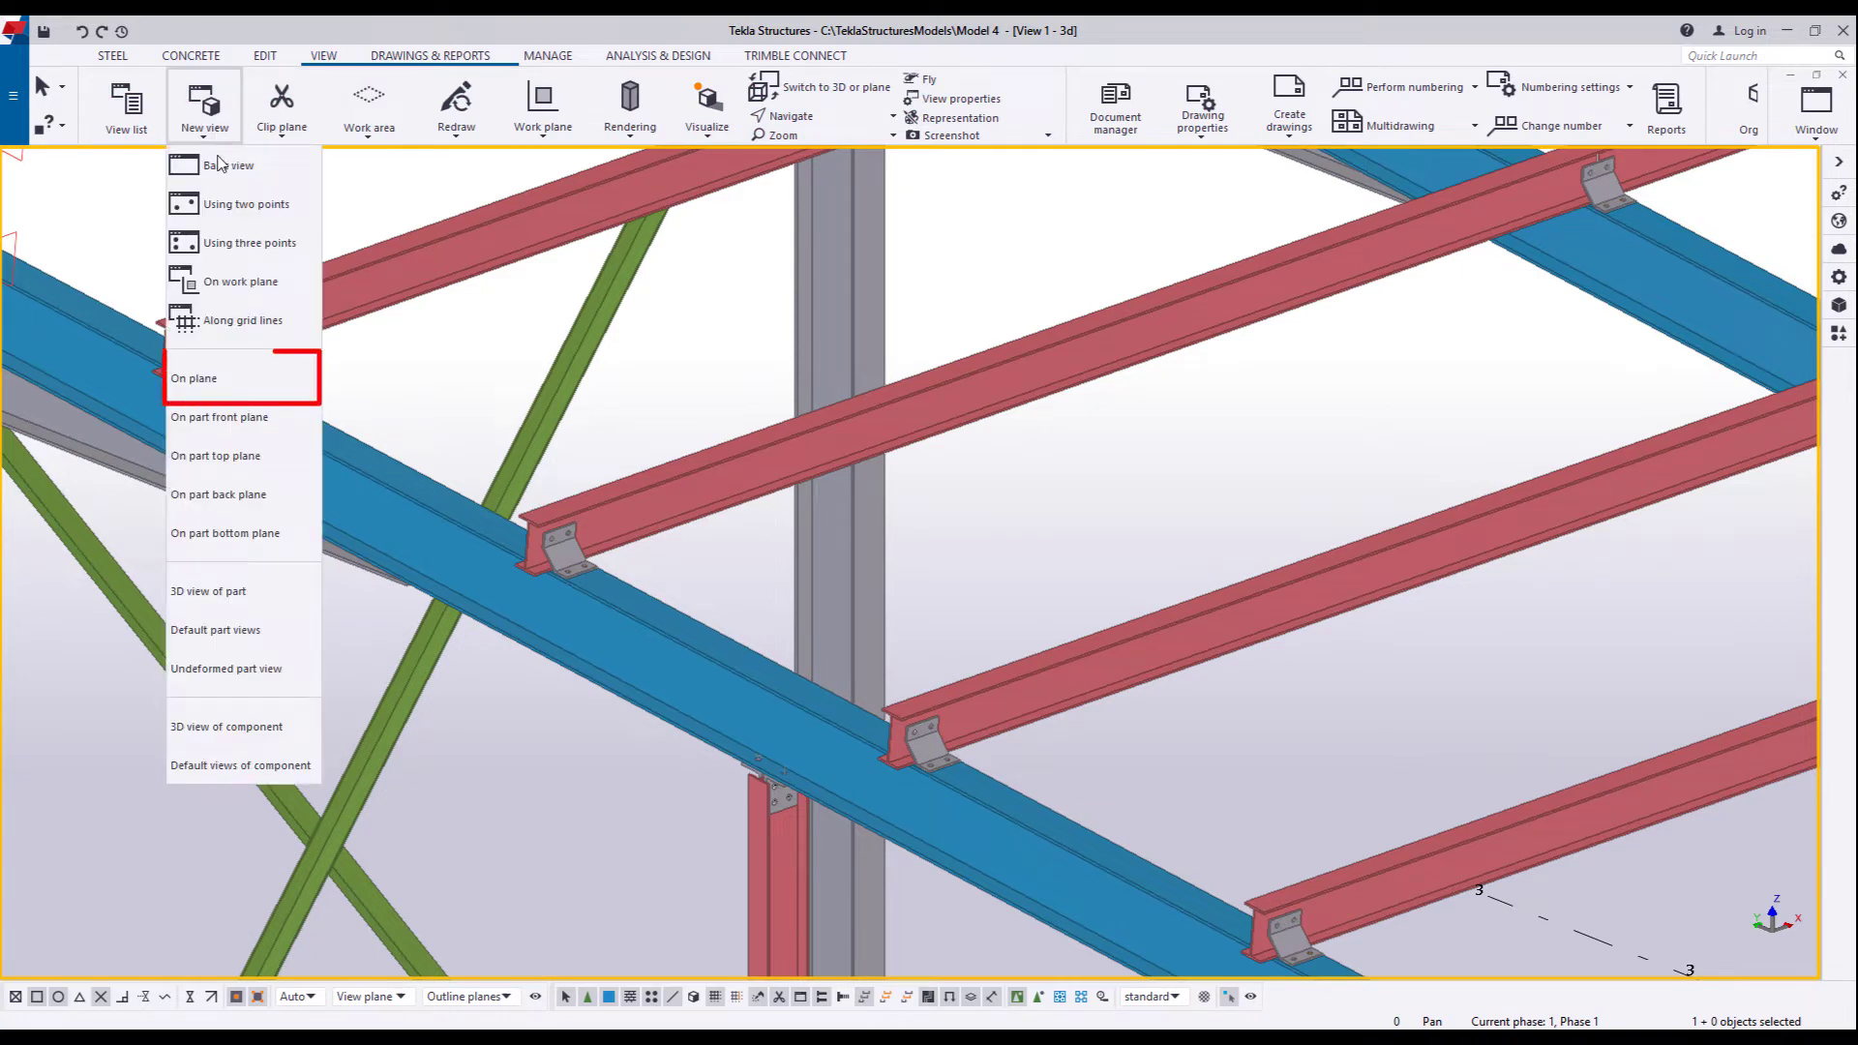
{"action": "left_click", "coordinate": [241, 374]}
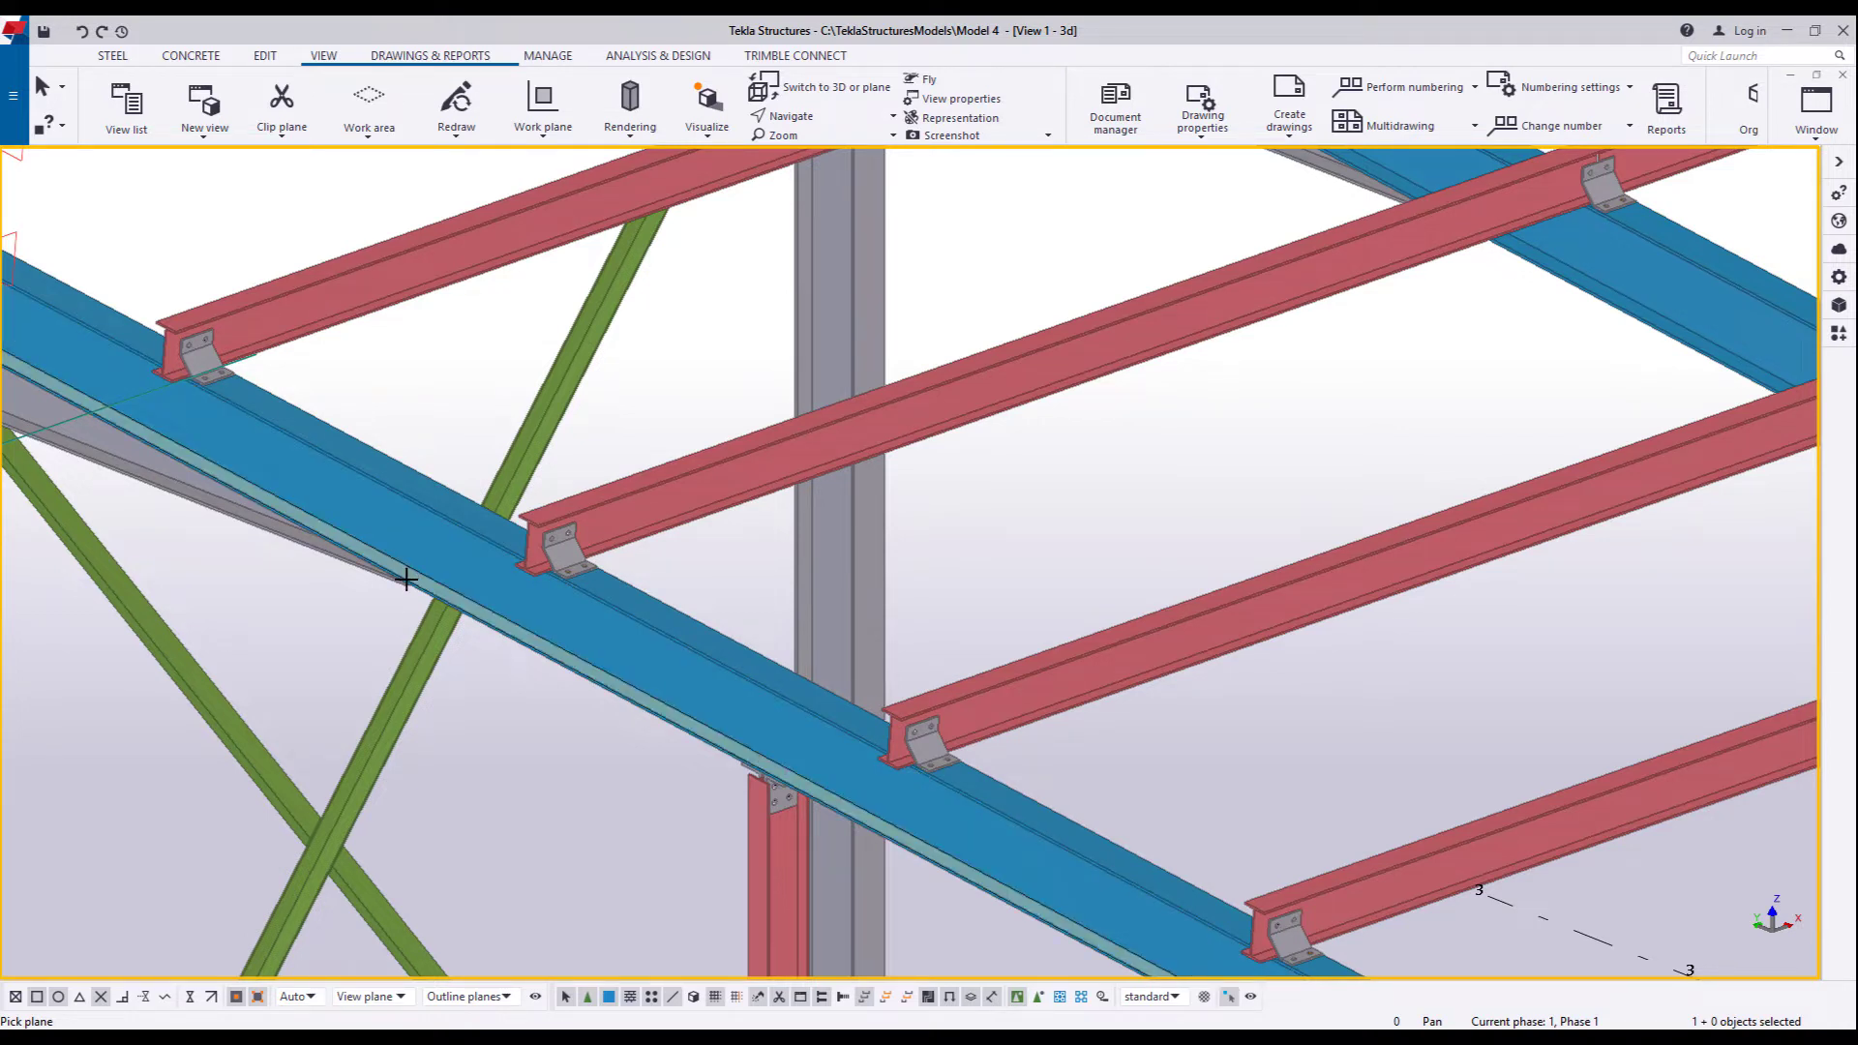
{"action": "left_click", "coordinate": [438, 492]}
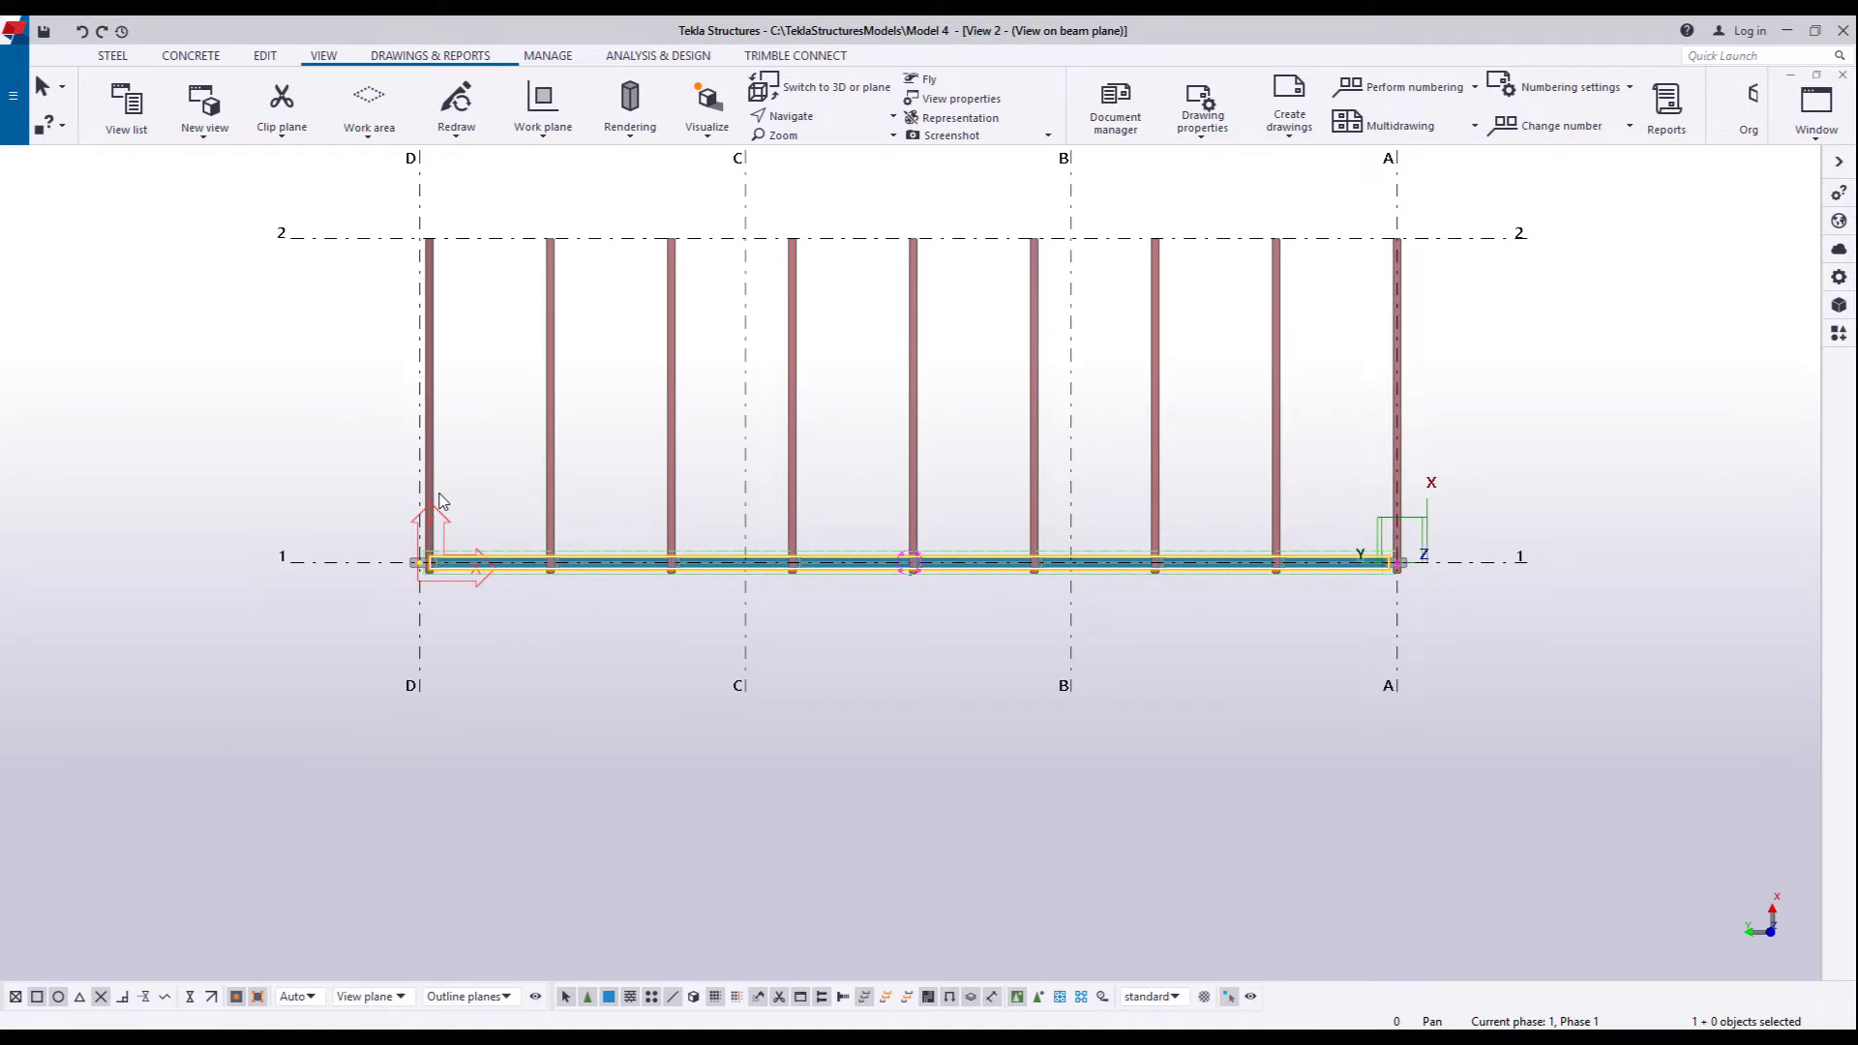
{"action": "middle_click_drag", "start_coordinate": [862, 539], "coordinate": [996, 232], "text": "ctrl"}
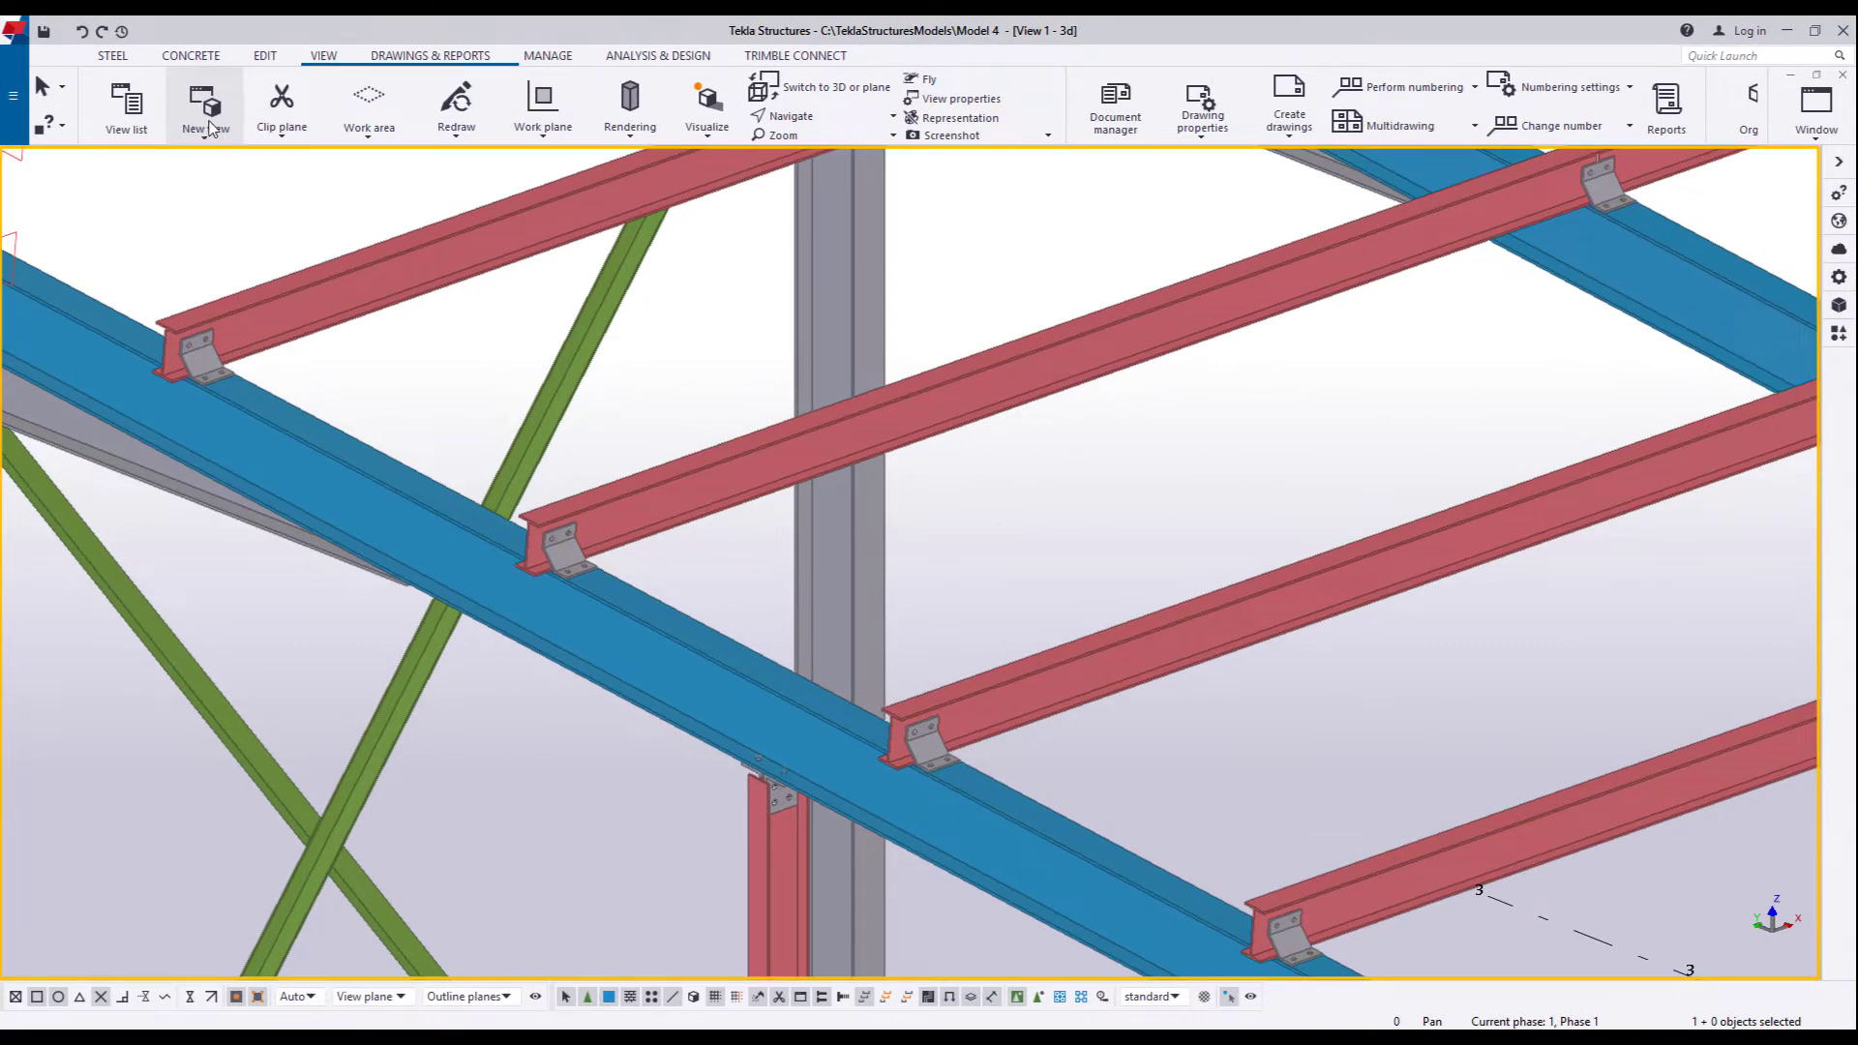
Step: Create an On part bottom plane view of the blue beam and tilt it obliquely
{"action": "left_click", "coordinate": [211, 129]}
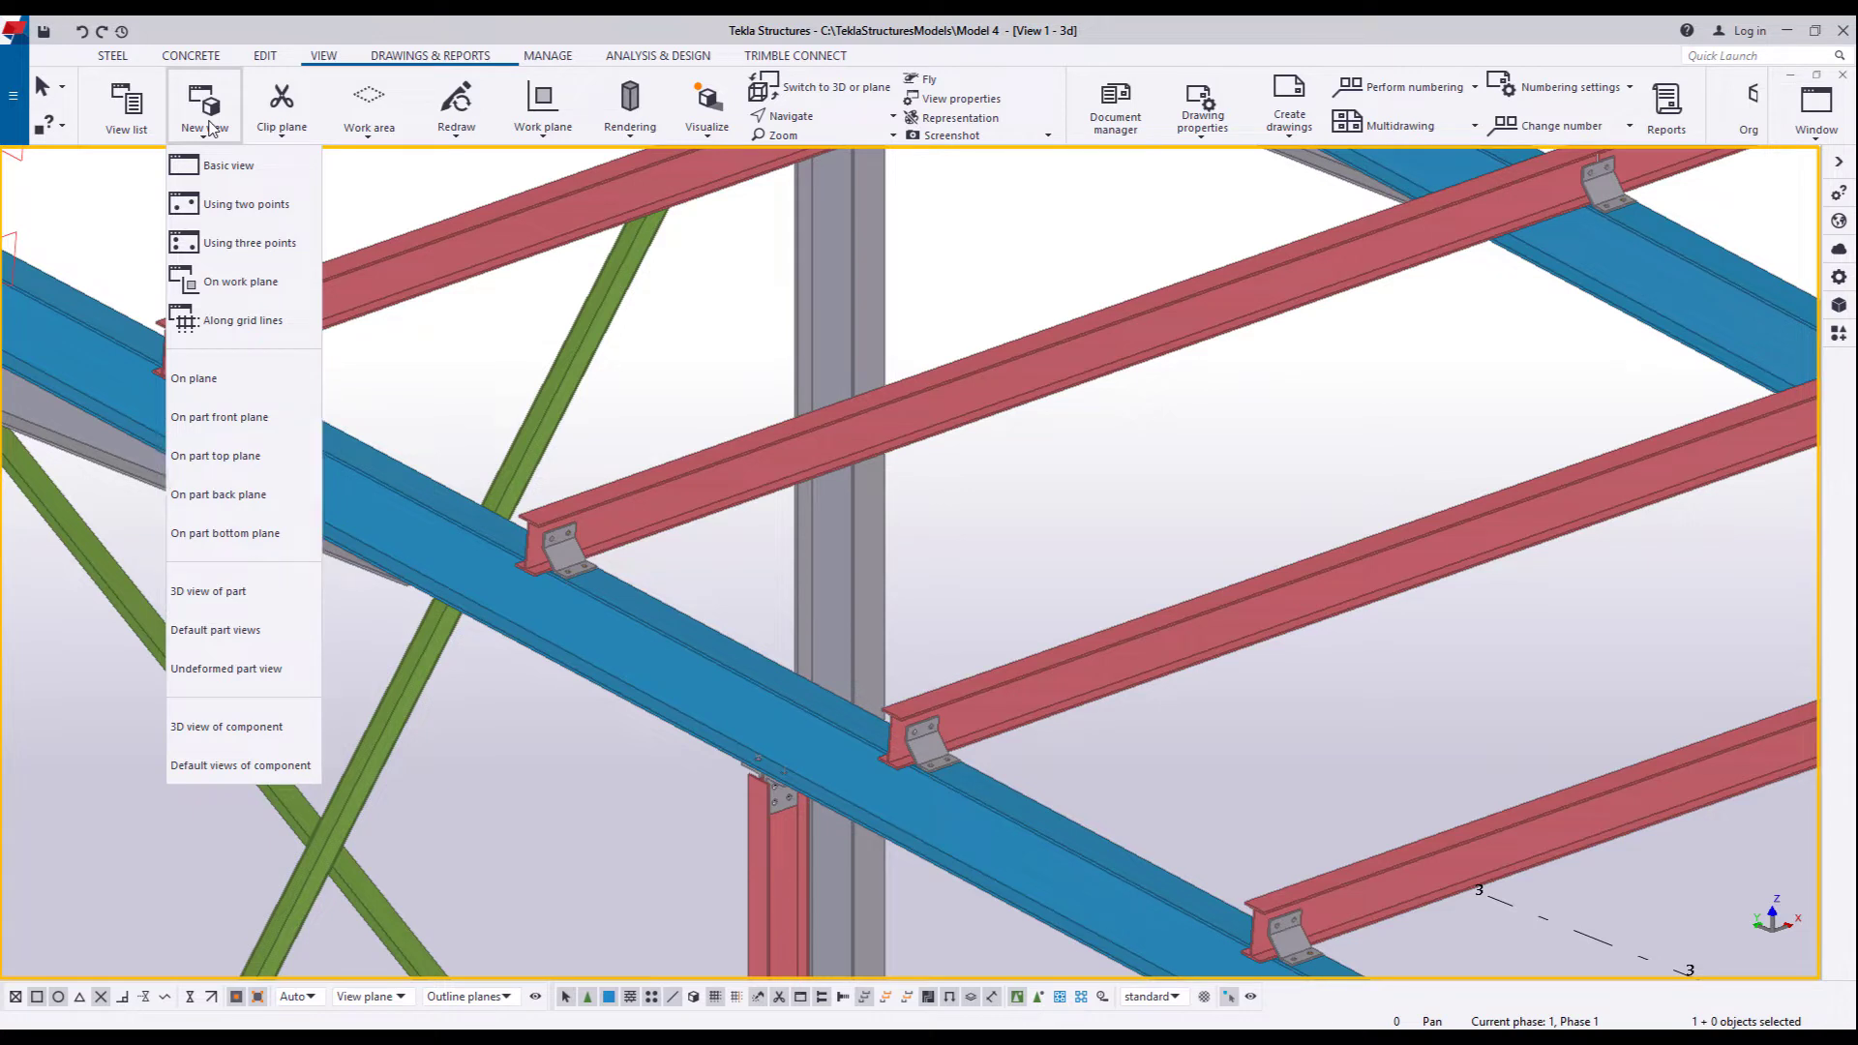
{"action": "left_click", "coordinate": [287, 535]}
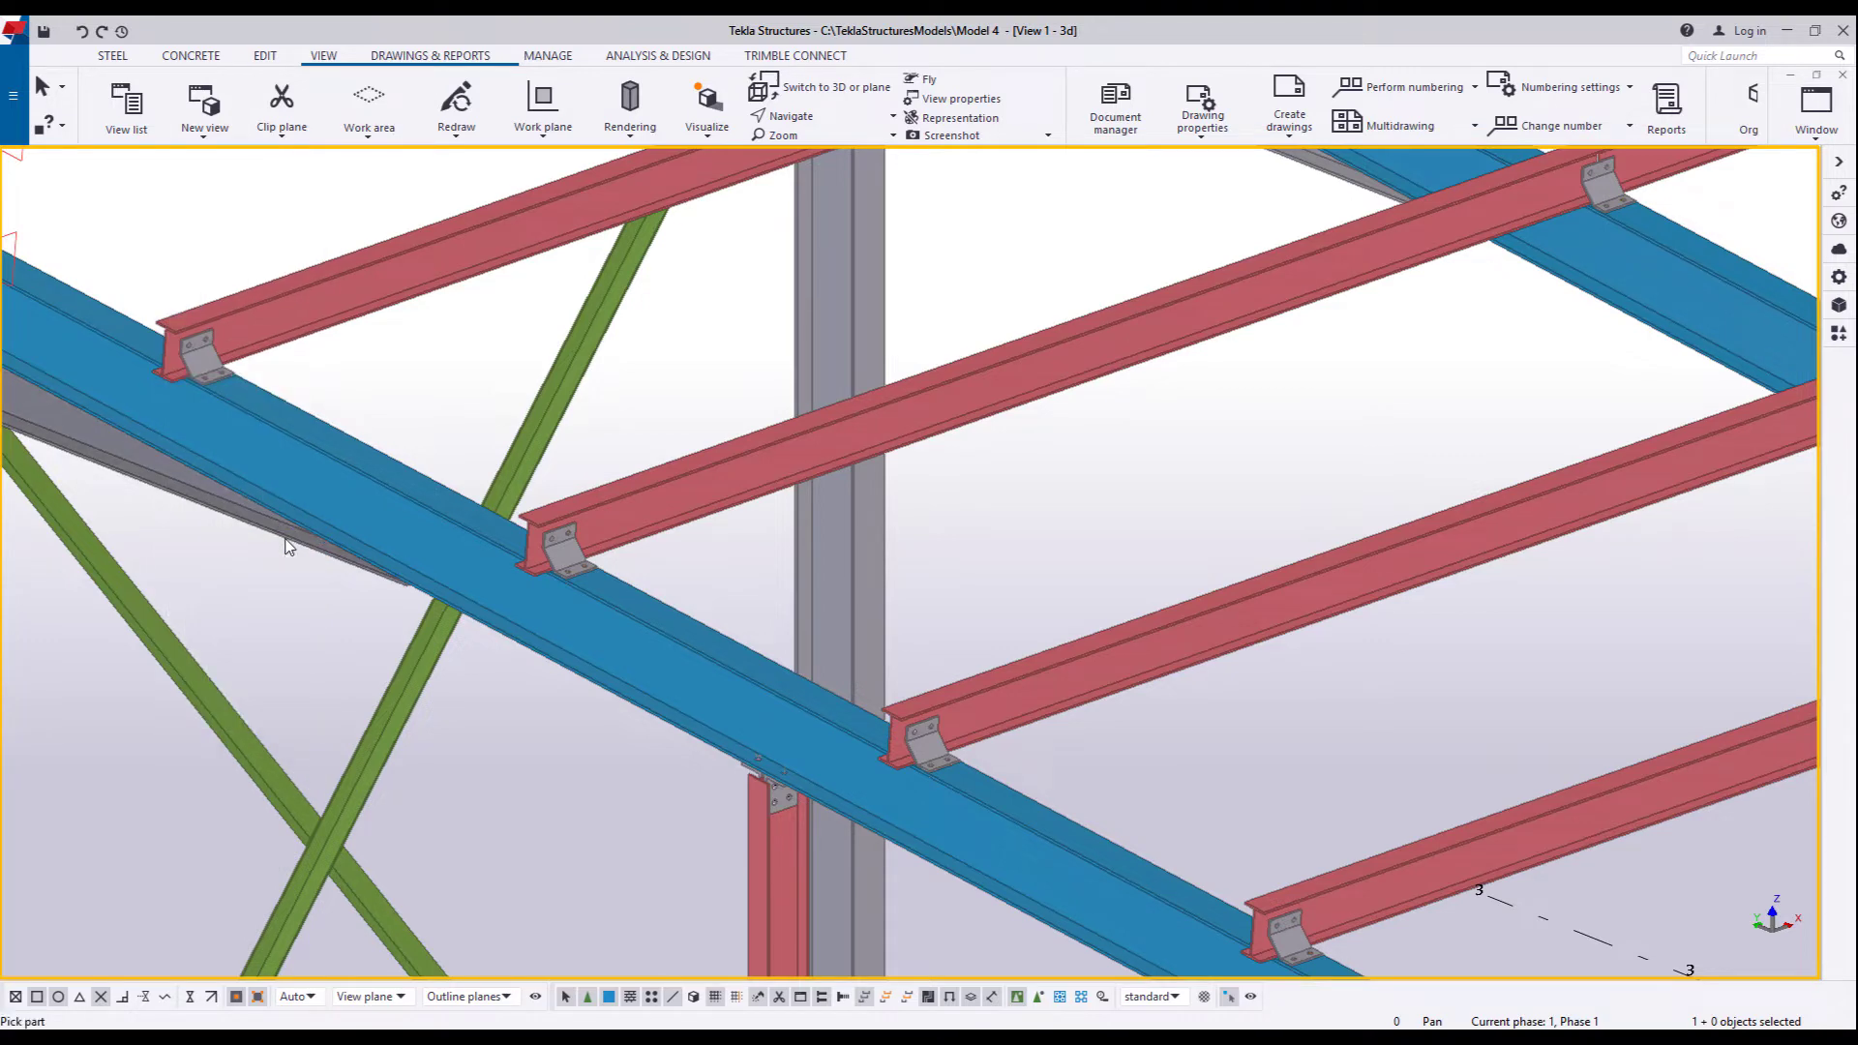
{"action": "left_click", "coordinate": [337, 493]}
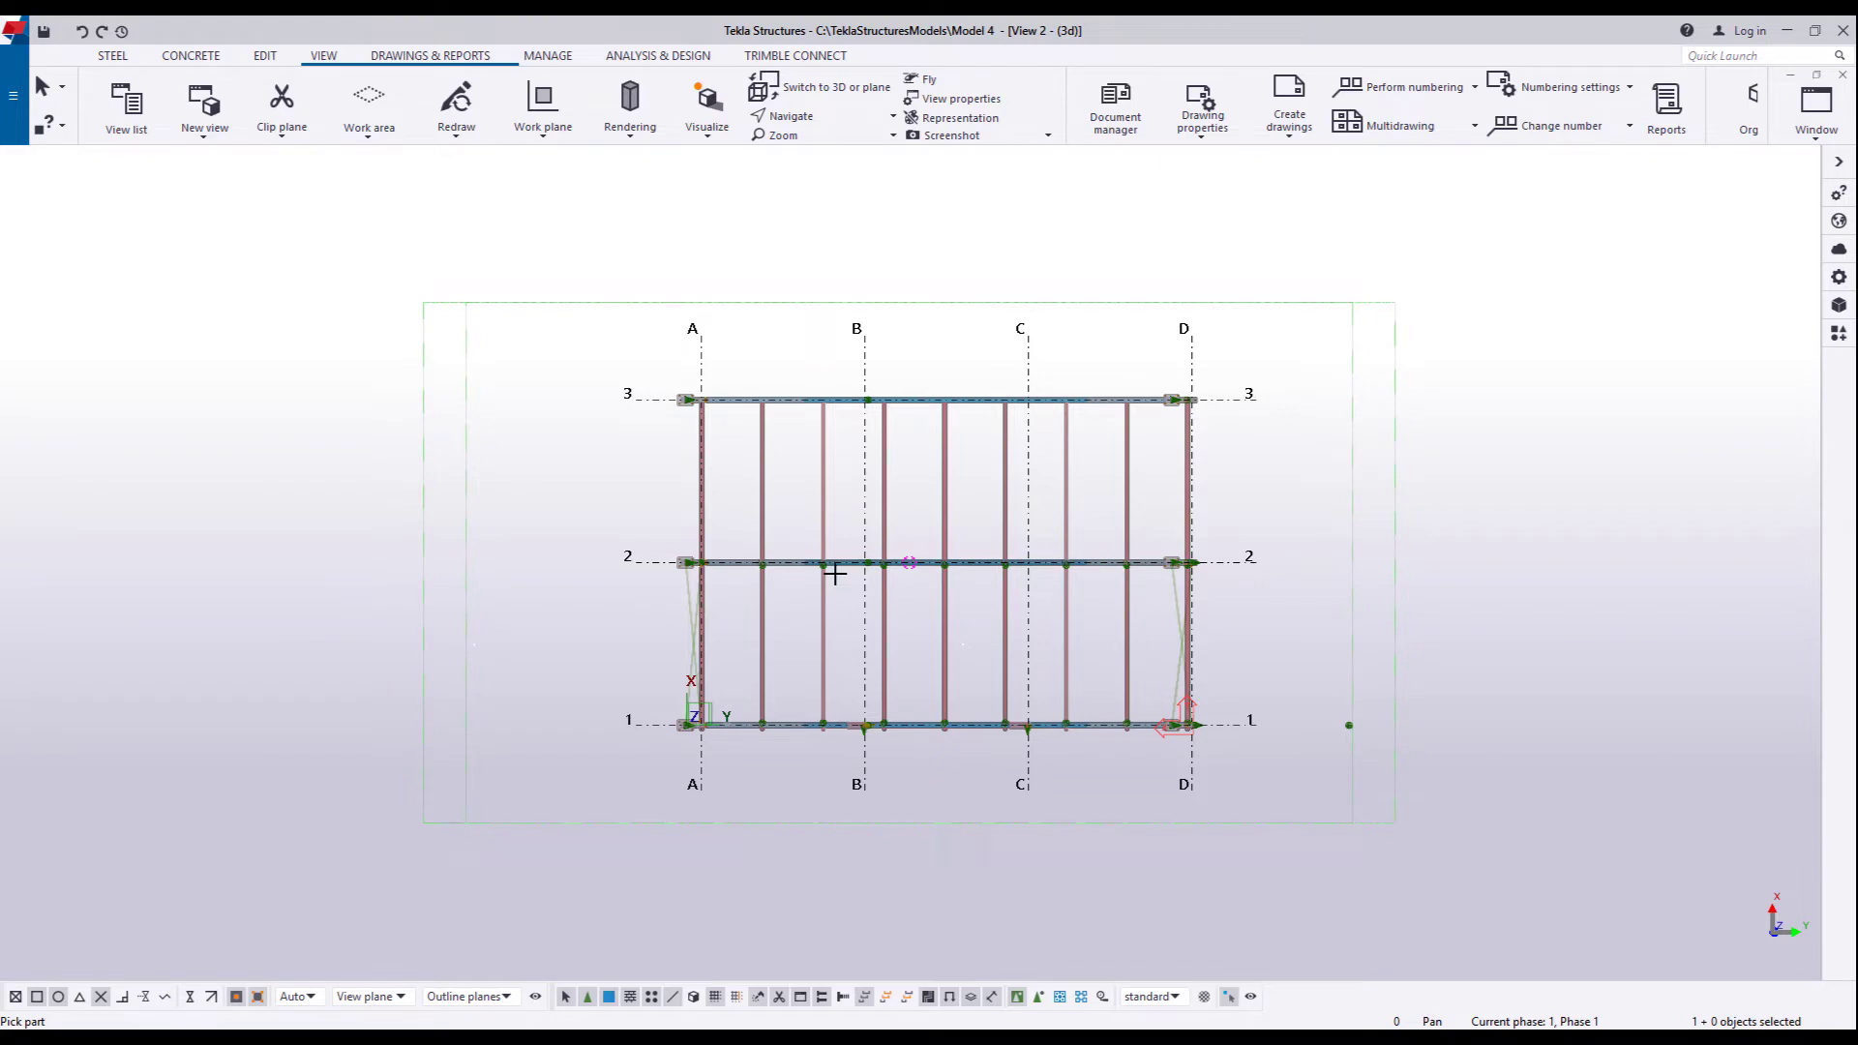
{"action": "middle_click_drag", "start_coordinate": [833, 572], "coordinate": [954, 312], "text": "ctrl"}
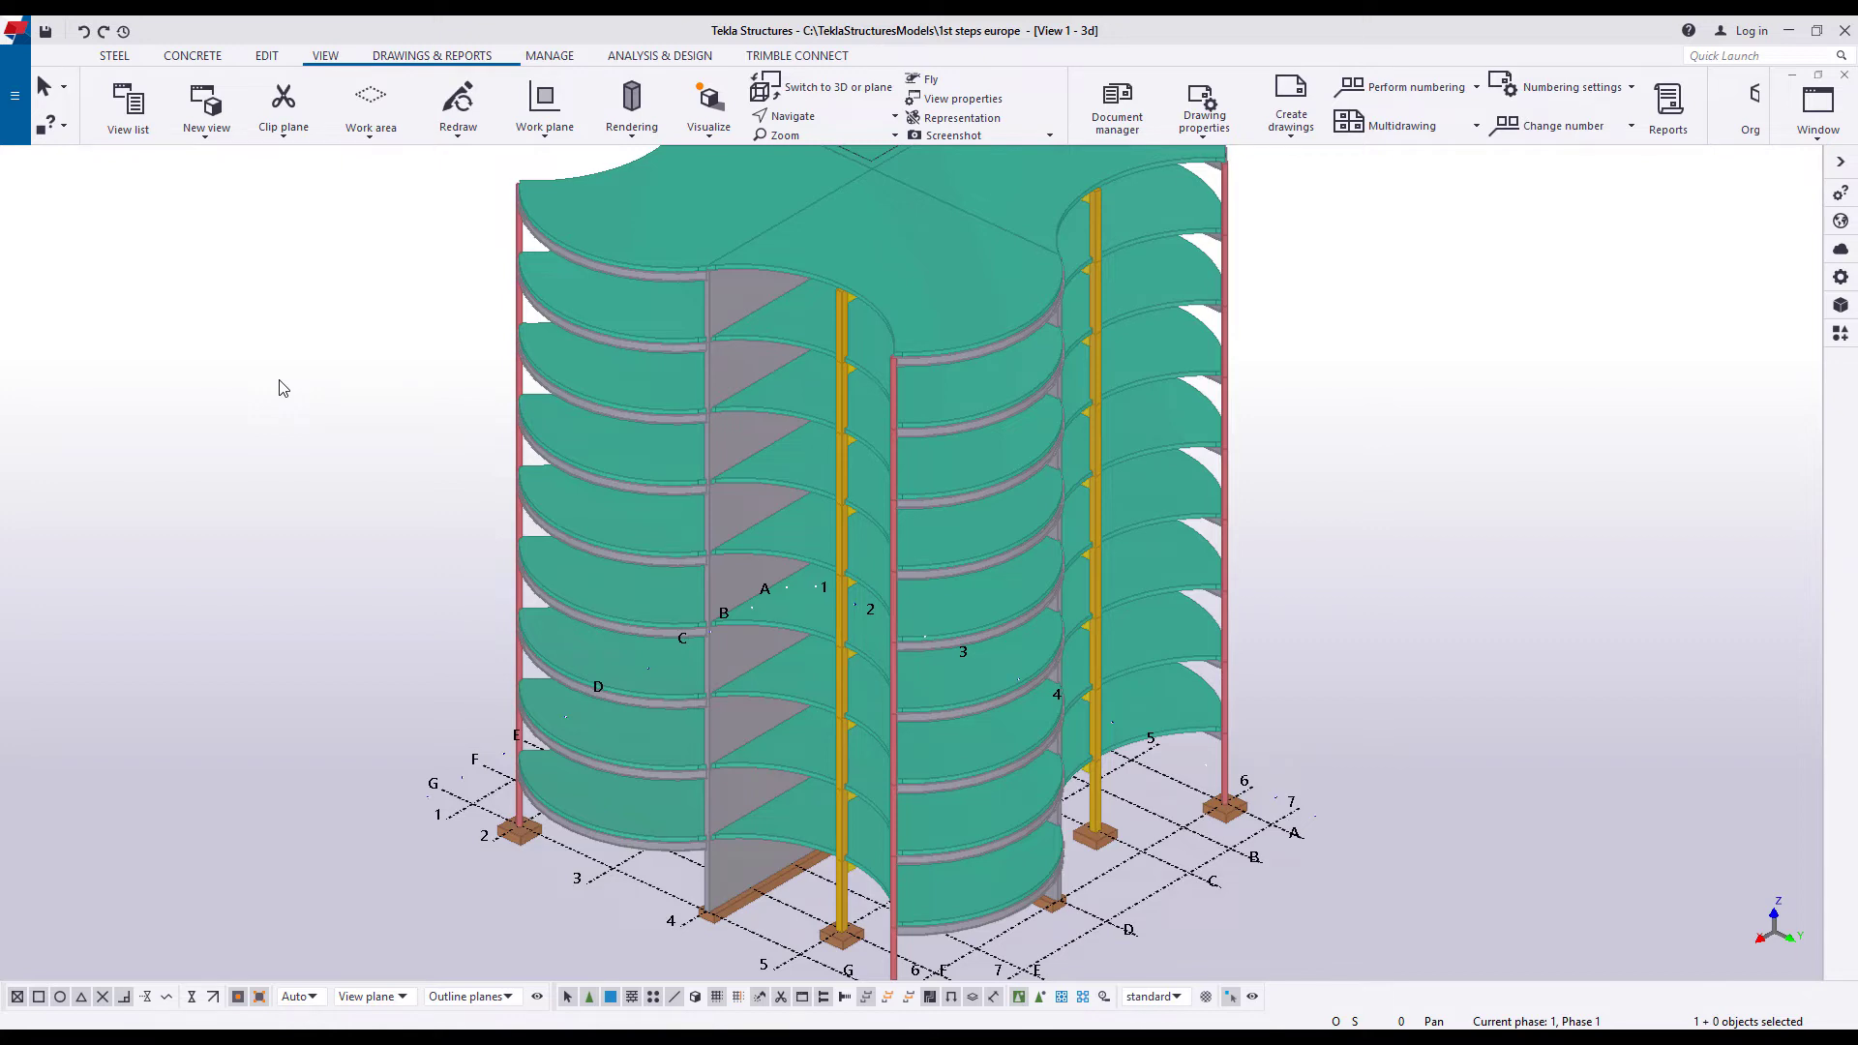
Step: Start a 3D view of the floor slab, then interrupt the pick part command
{"action": "left_click", "coordinate": [212, 135]}
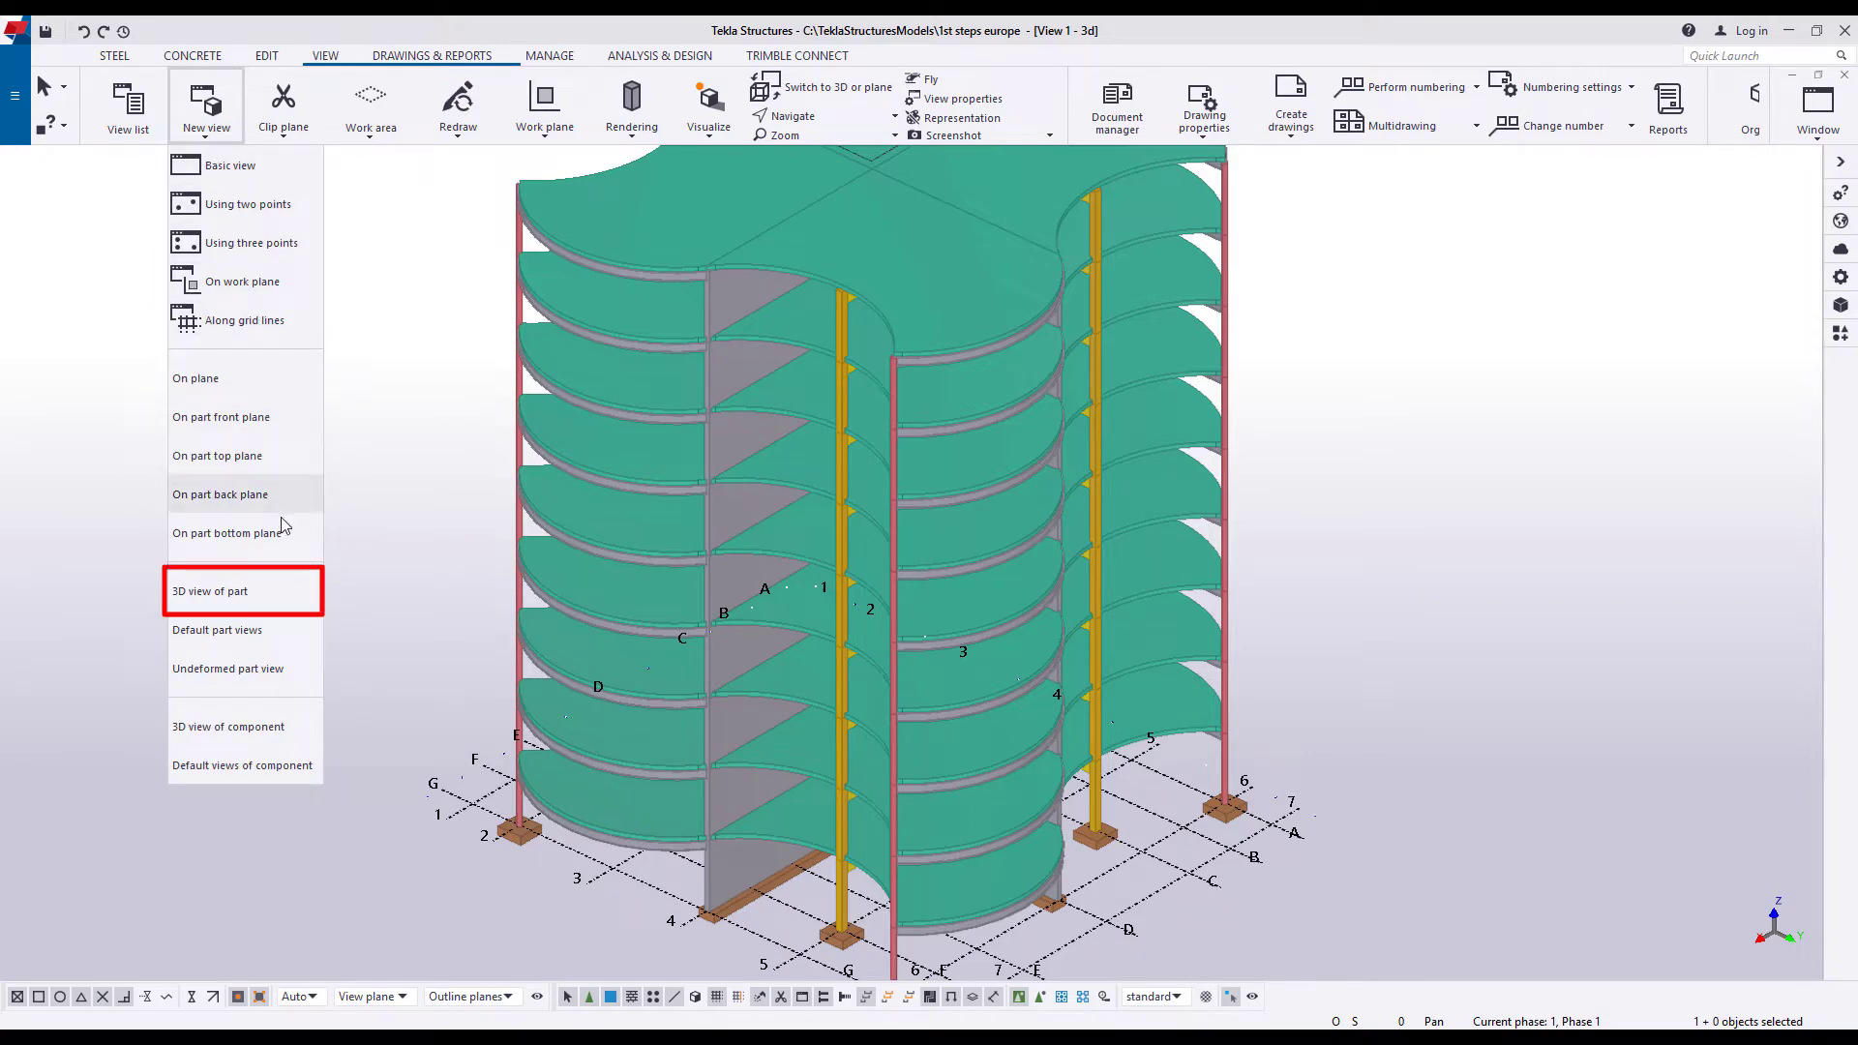
{"action": "left_click", "coordinate": [301, 598]}
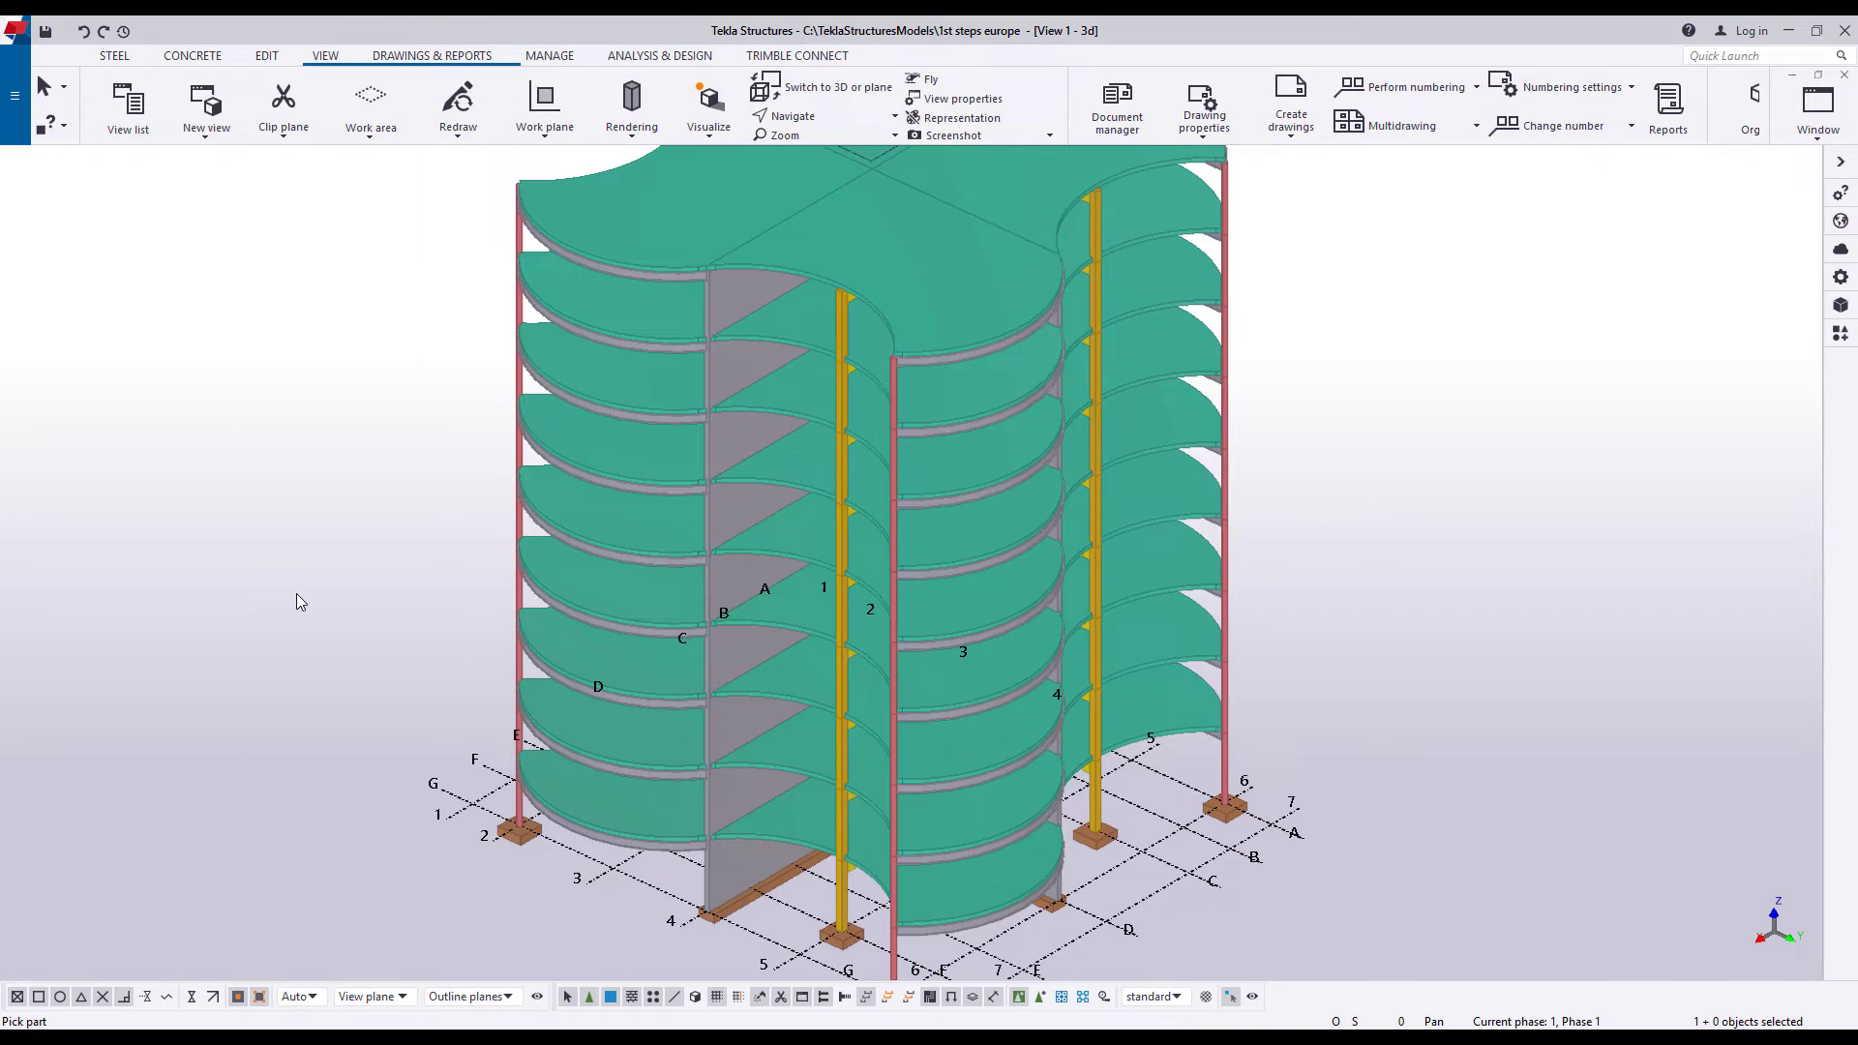
{"action": "left_click", "coordinate": [794, 665]}
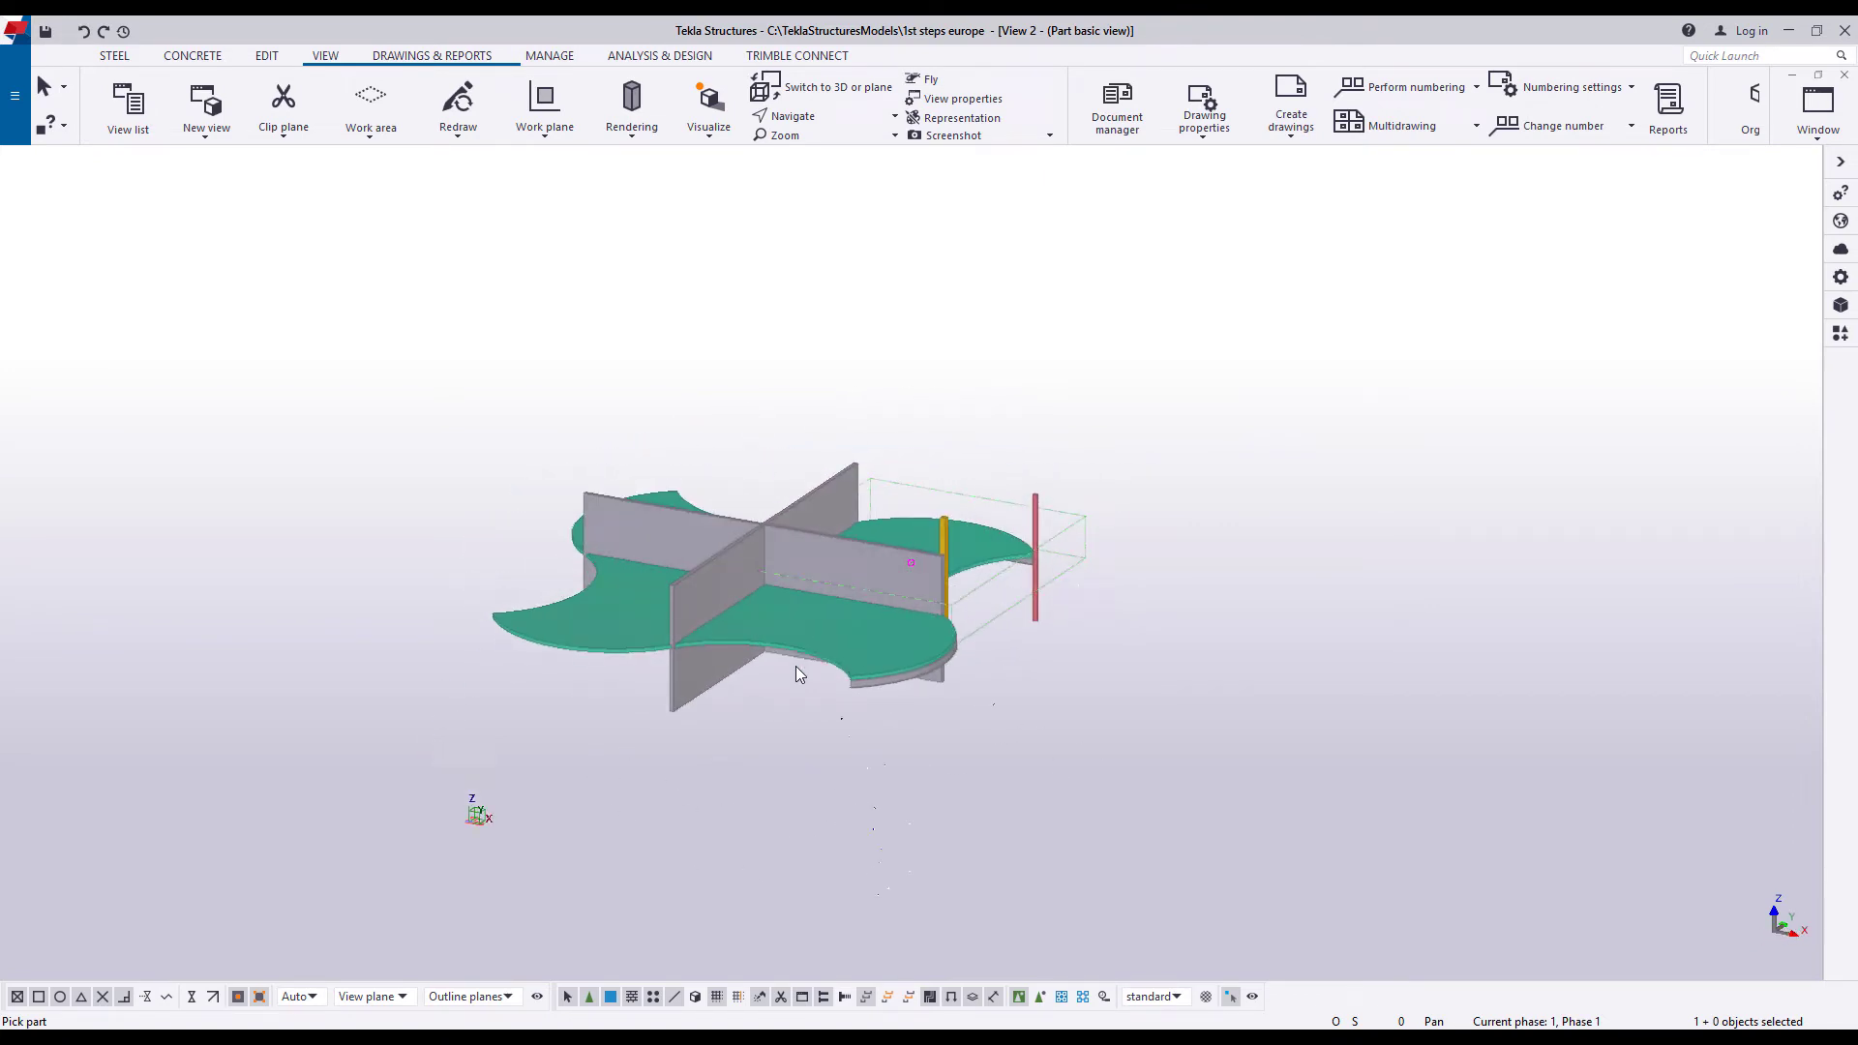
{"action": "right_click", "coordinate": [796, 677]}
{"action": "left_click", "coordinate": [804, 688]}
Step: Turn off Basic view auto rotation in the program settings
{"action": "left_click", "coordinate": [21, 126]}
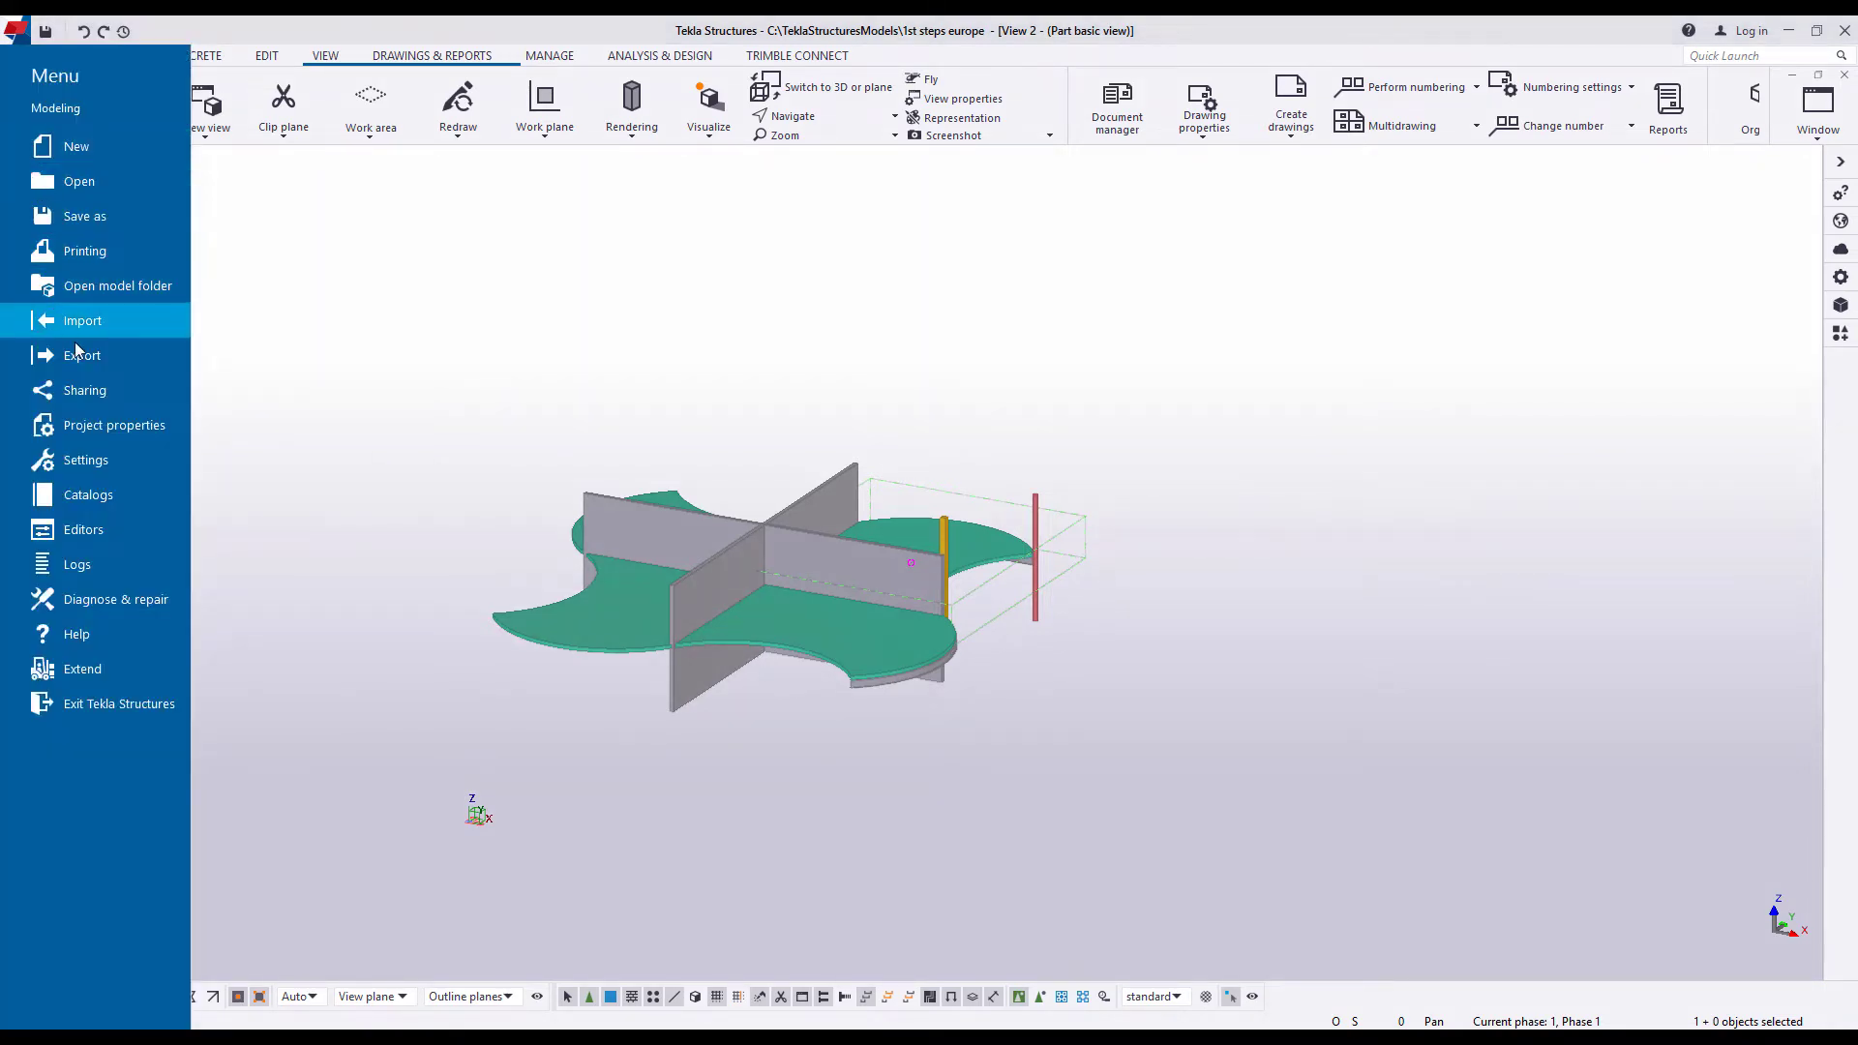
{"action": "left_click", "coordinate": [132, 461]}
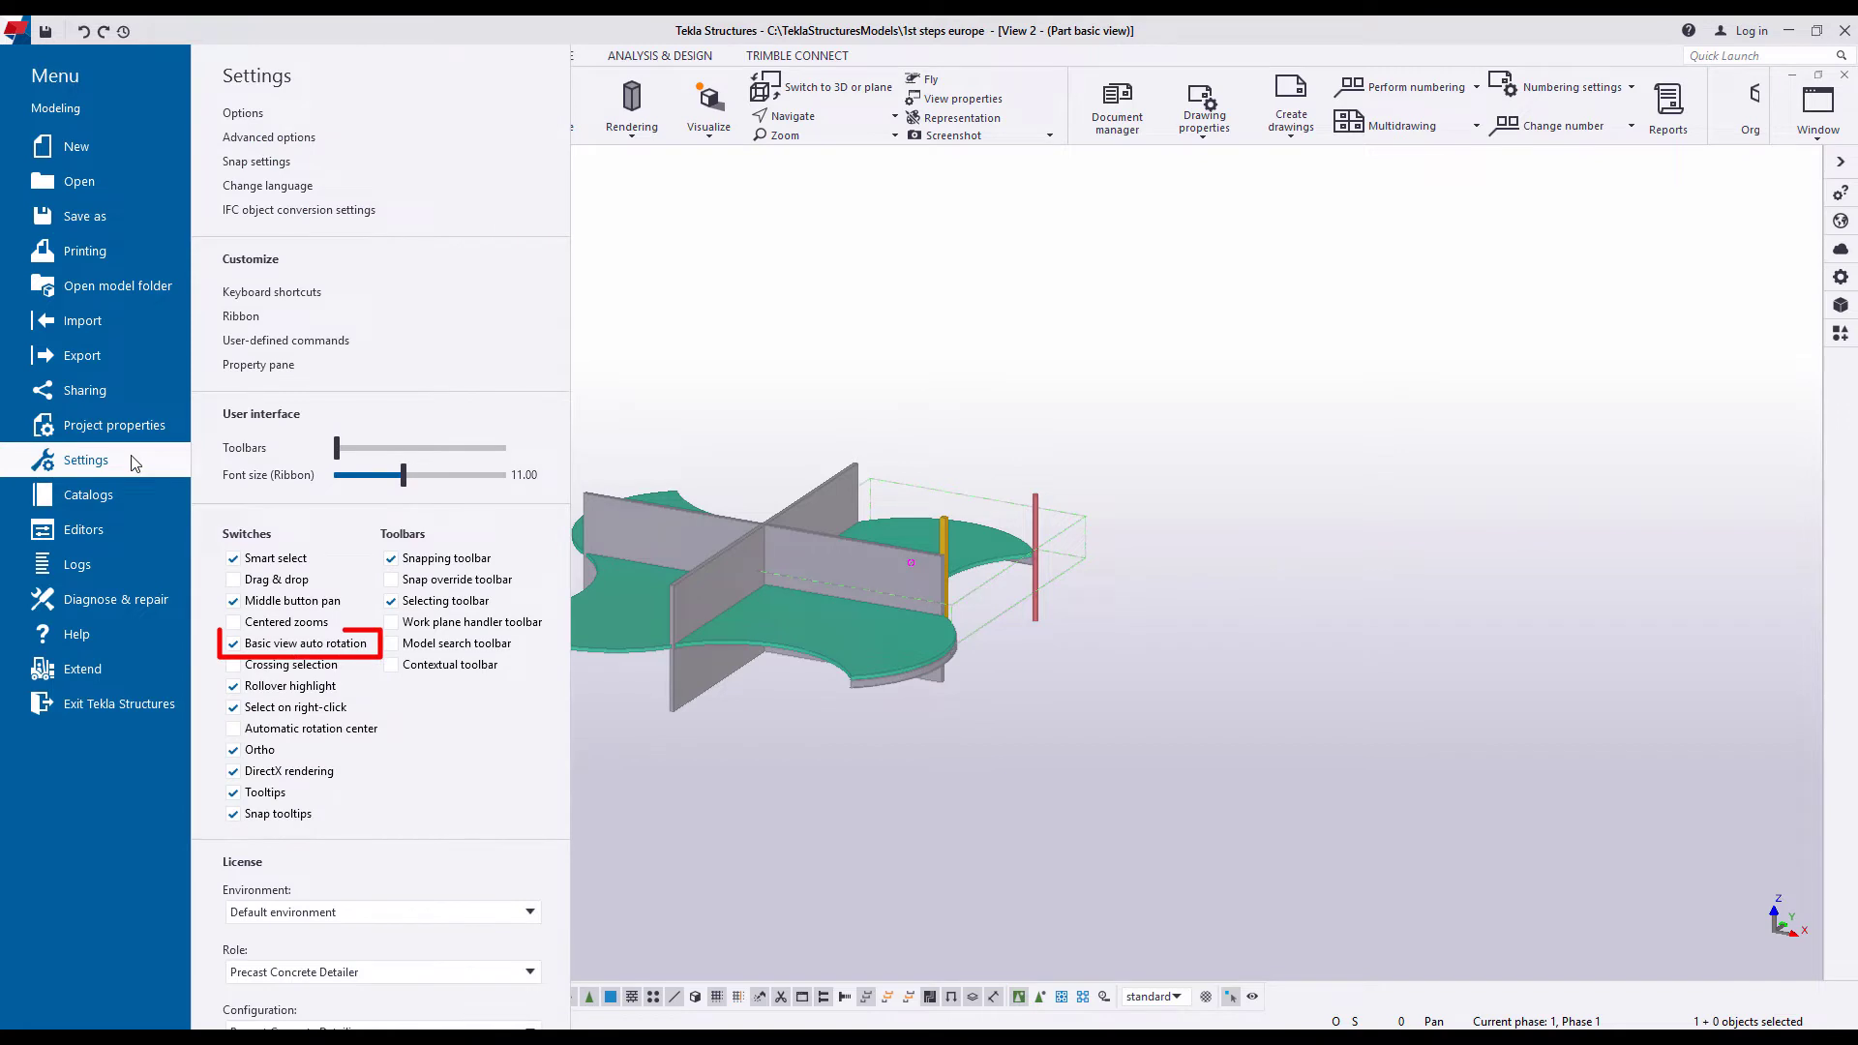
{"action": "left_click", "coordinate": [233, 645]}
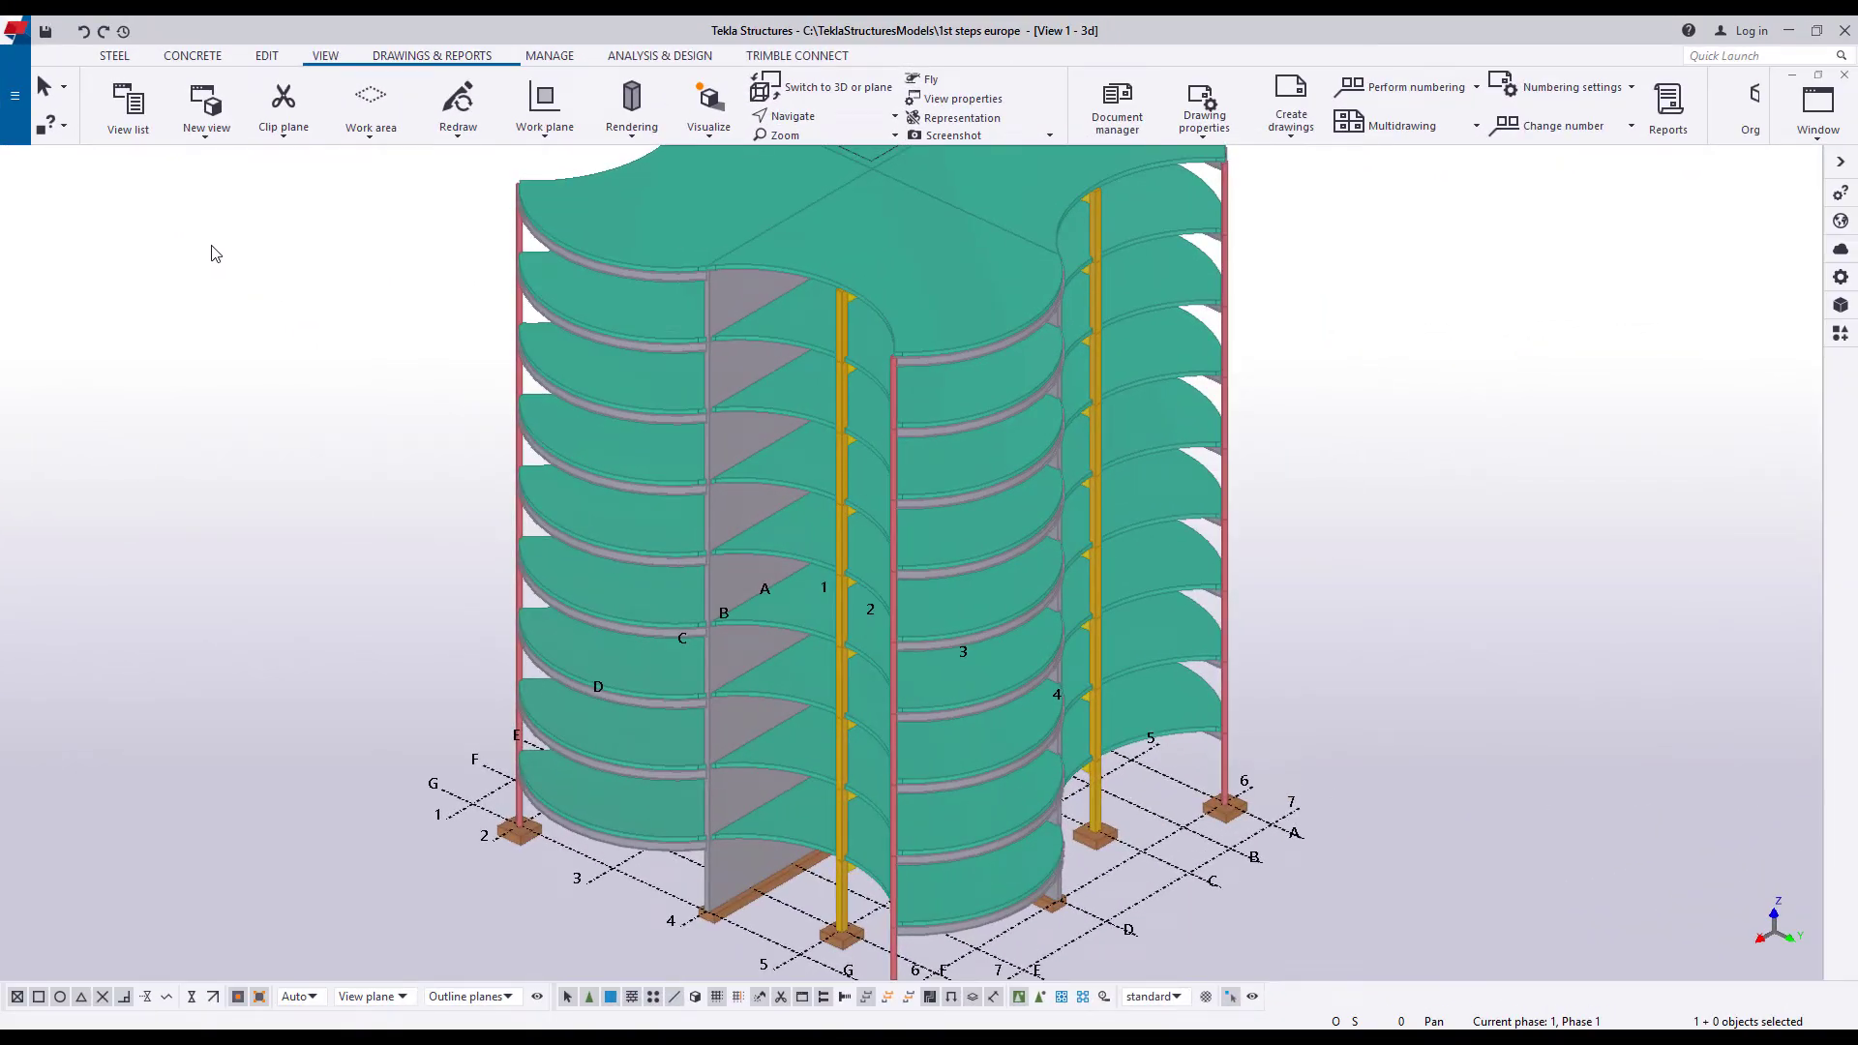
Step: Create a 3D part view showing only the curved floor slab
{"action": "left_click", "coordinate": [218, 136]}
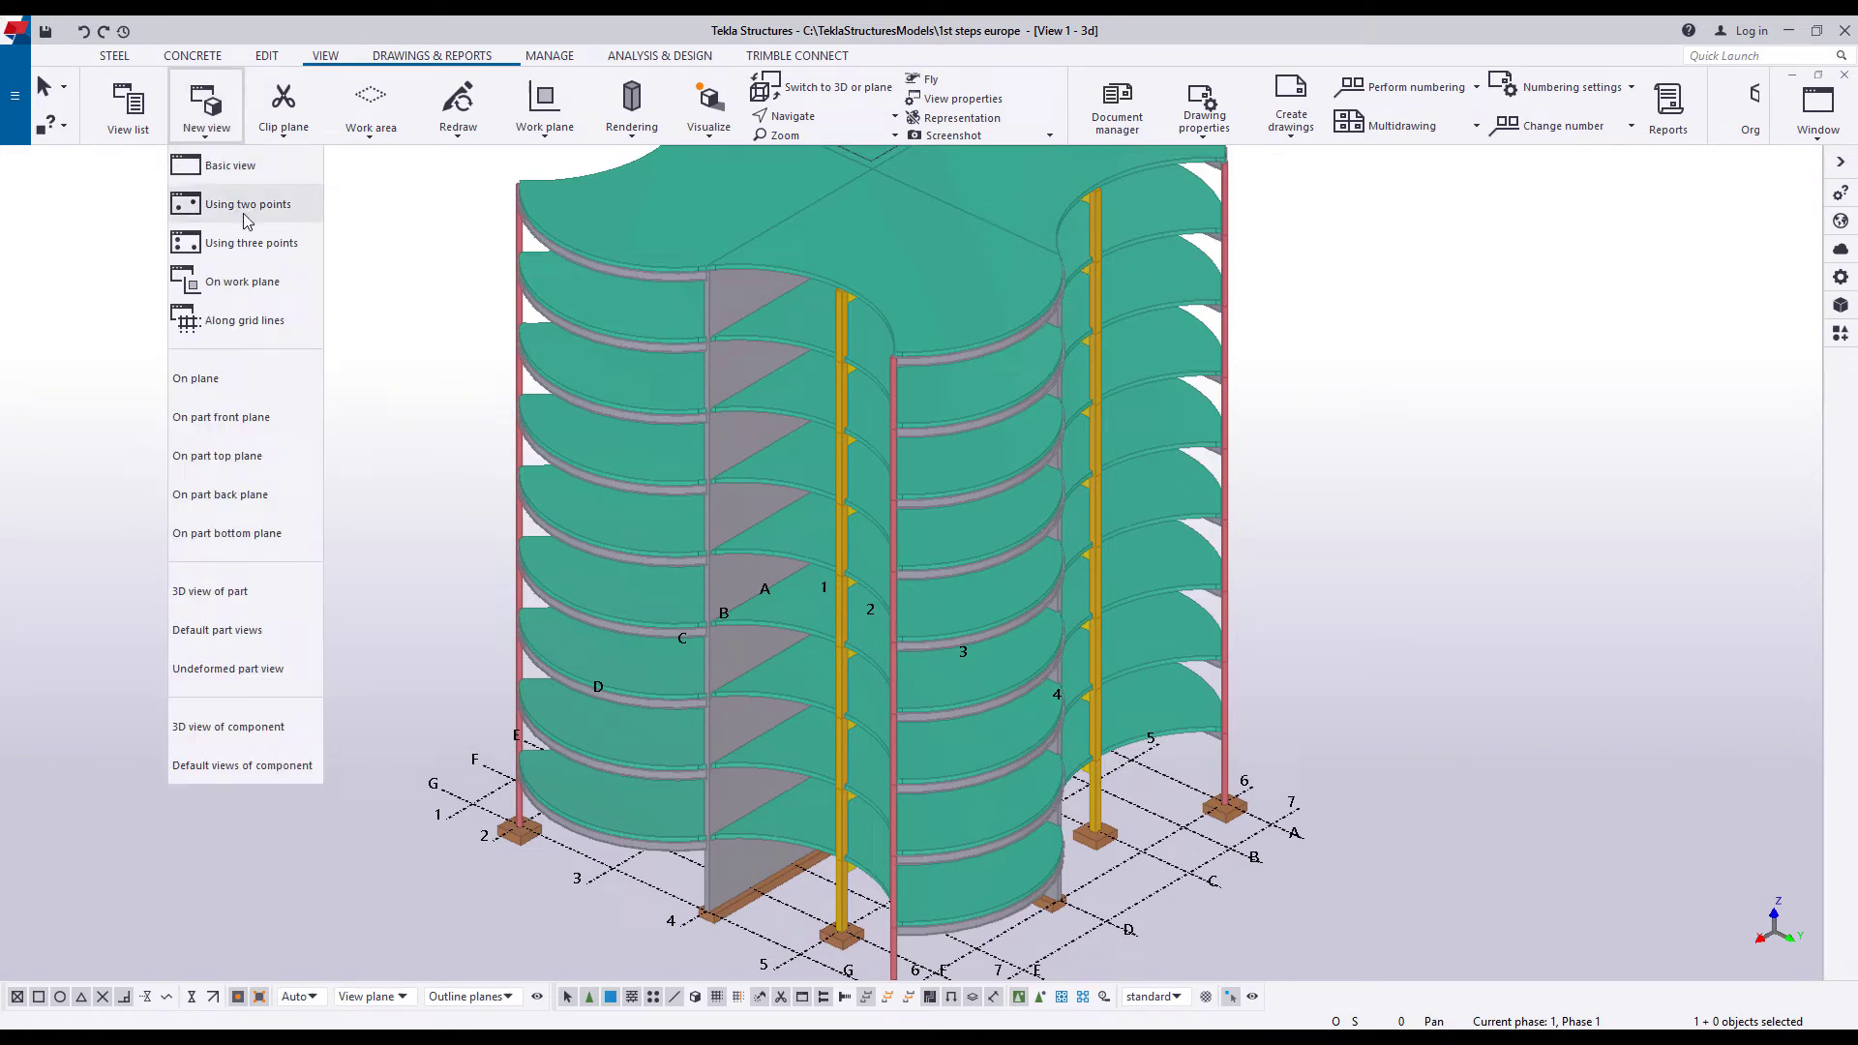
{"action": "left_click", "coordinate": [281, 596]}
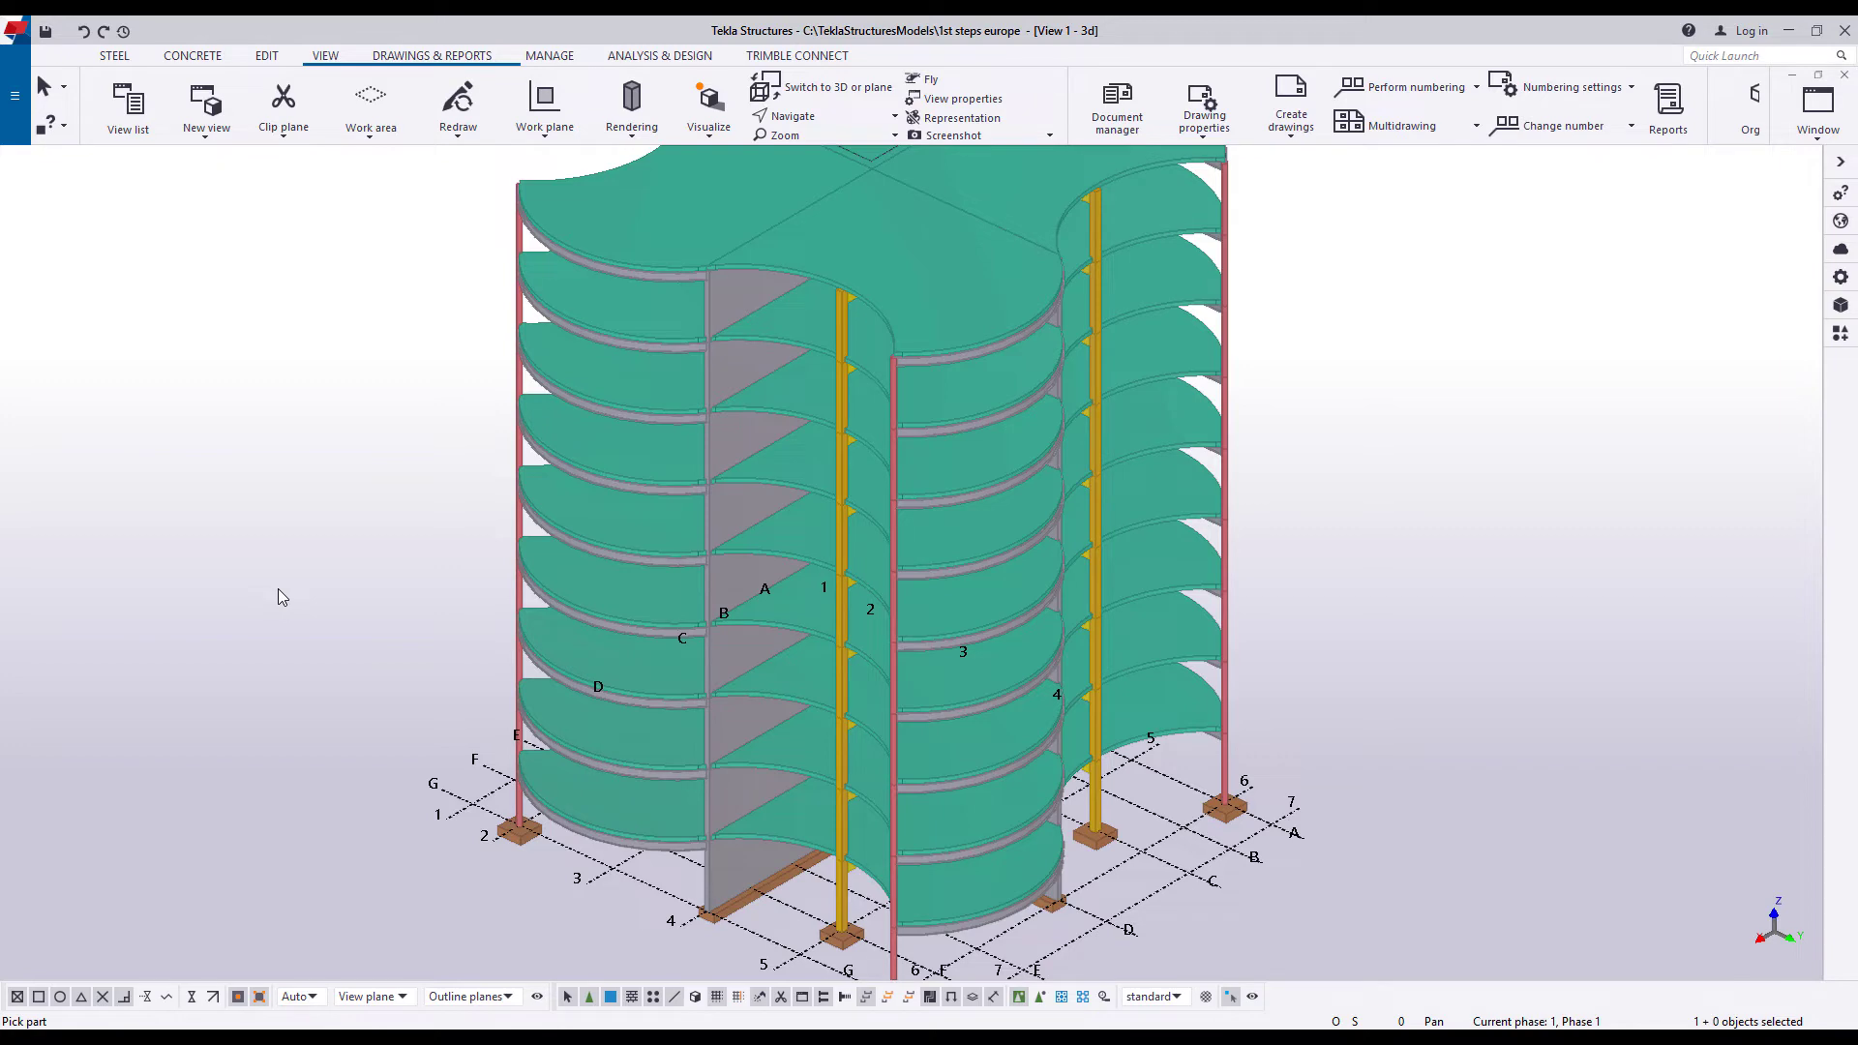
{"action": "left_click", "coordinate": [779, 687]}
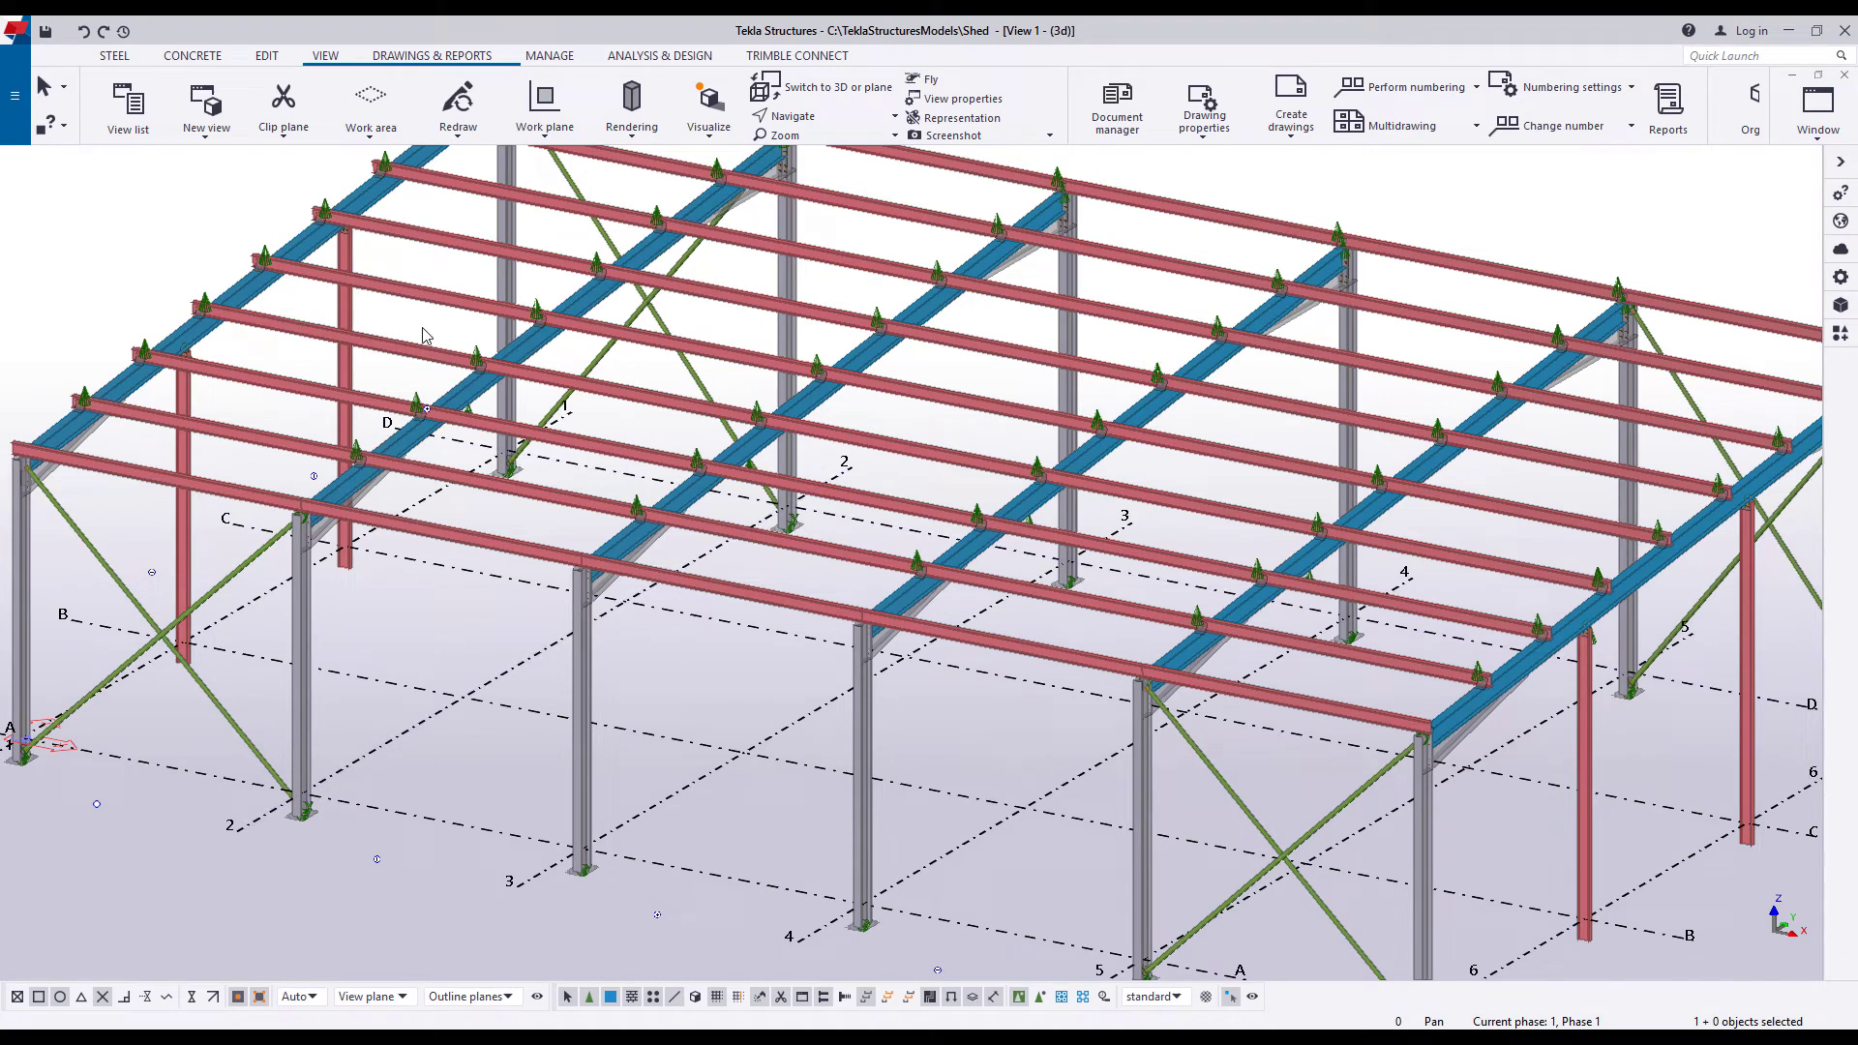
Step: Create the default part views of the roof beam at the column connection
{"action": "left_click", "coordinate": [205, 112]}
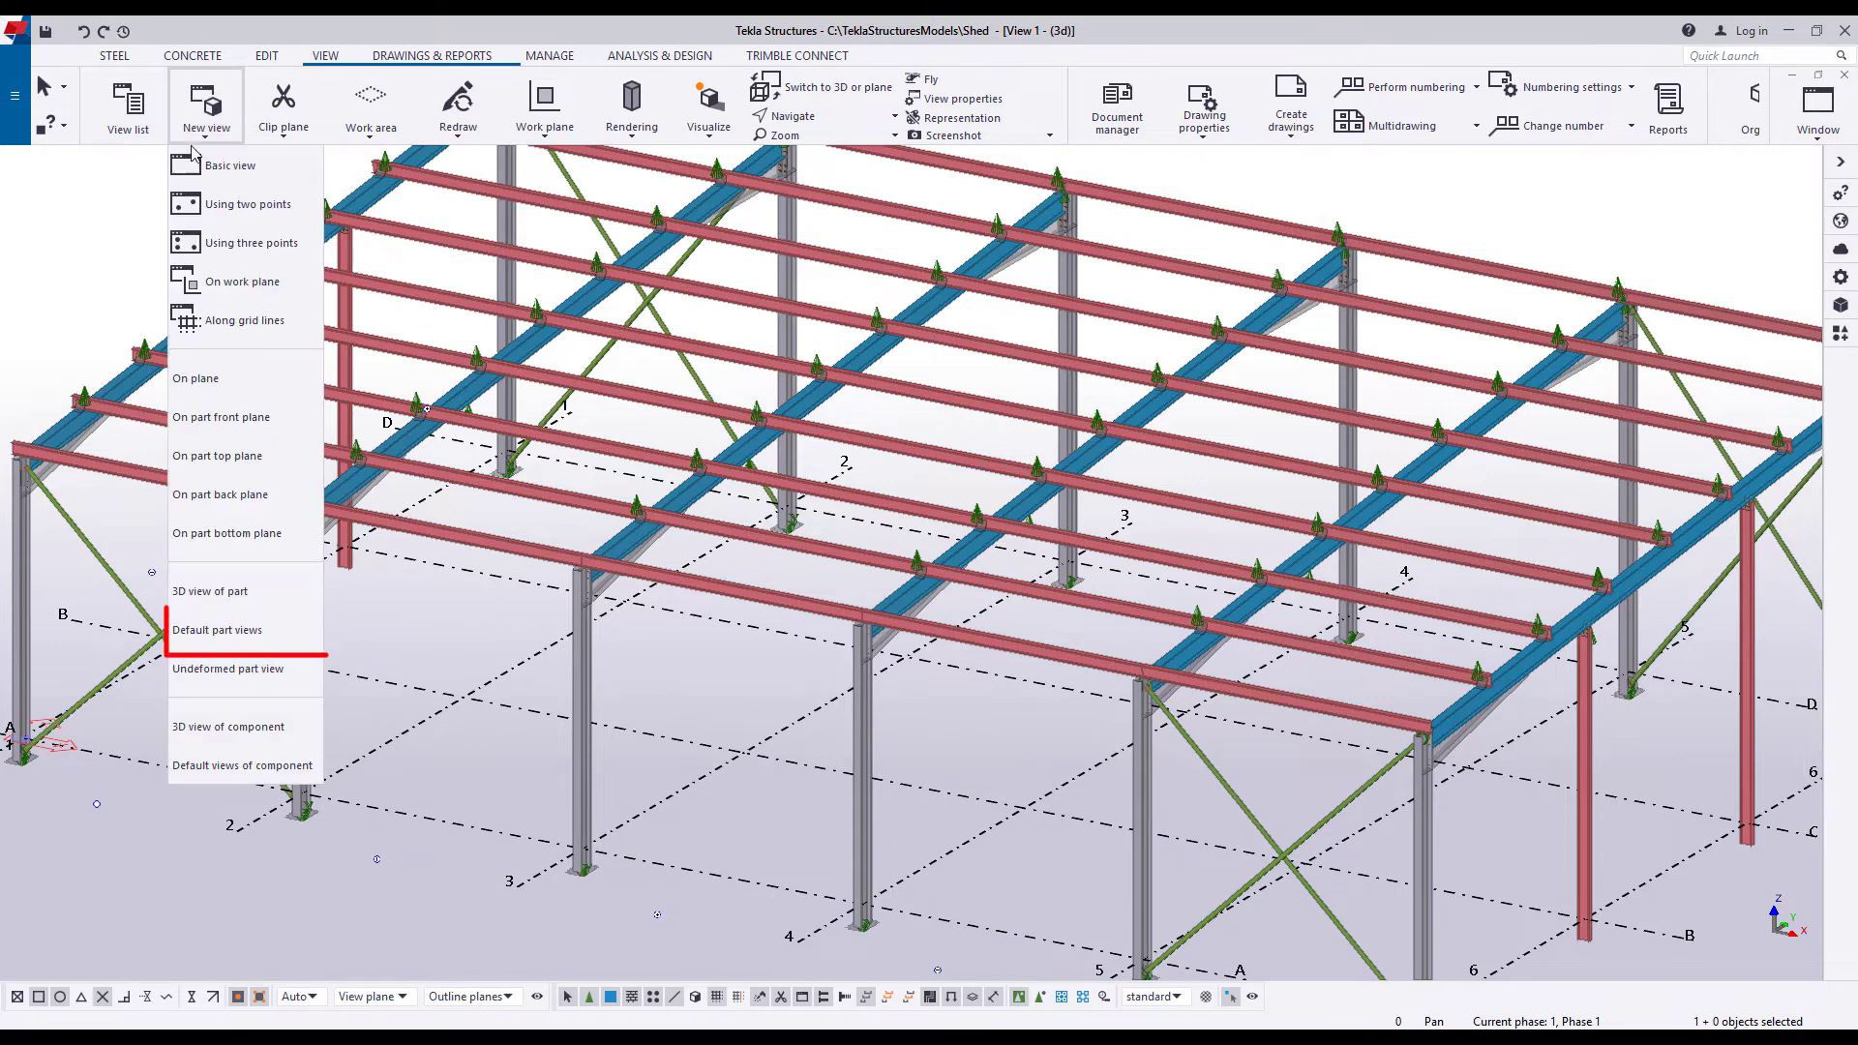
{"action": "left_click", "coordinate": [278, 643]}
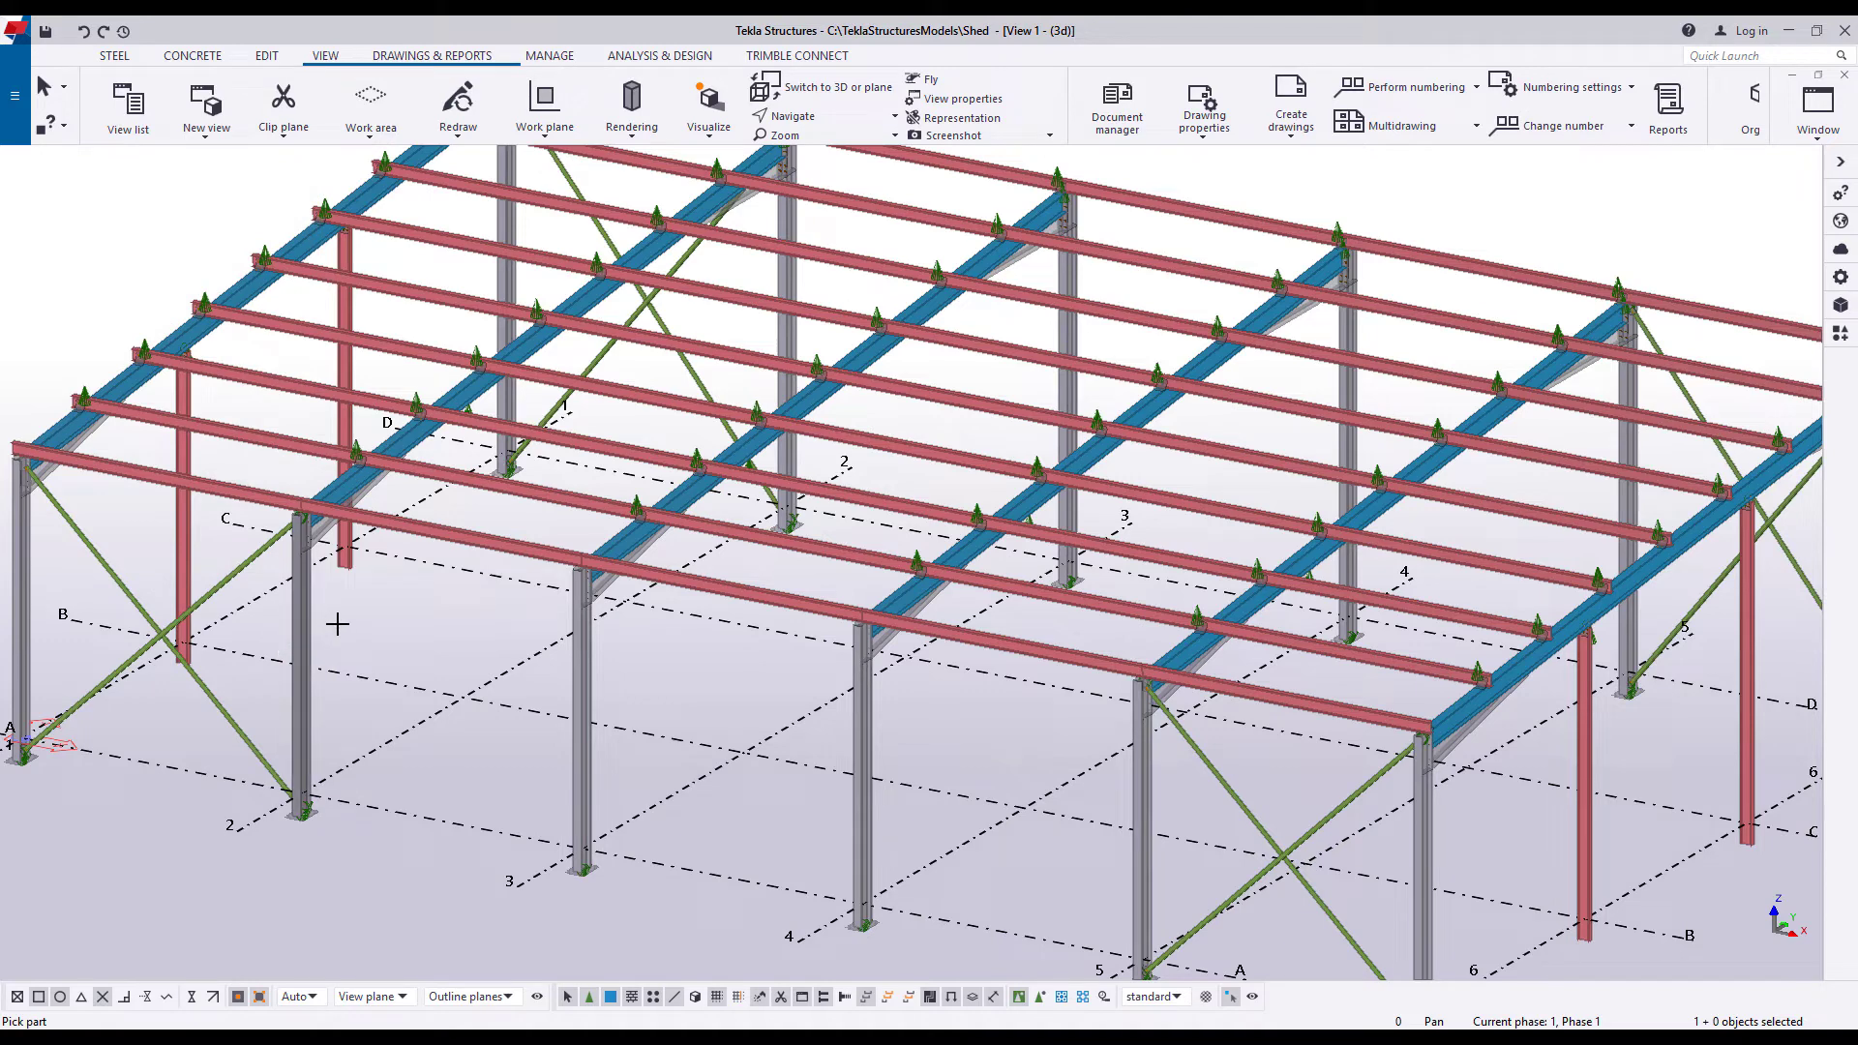
{"action": "scroll", "coordinate": [579, 599], "scroll_direction": "up", "scroll_amount": 5}
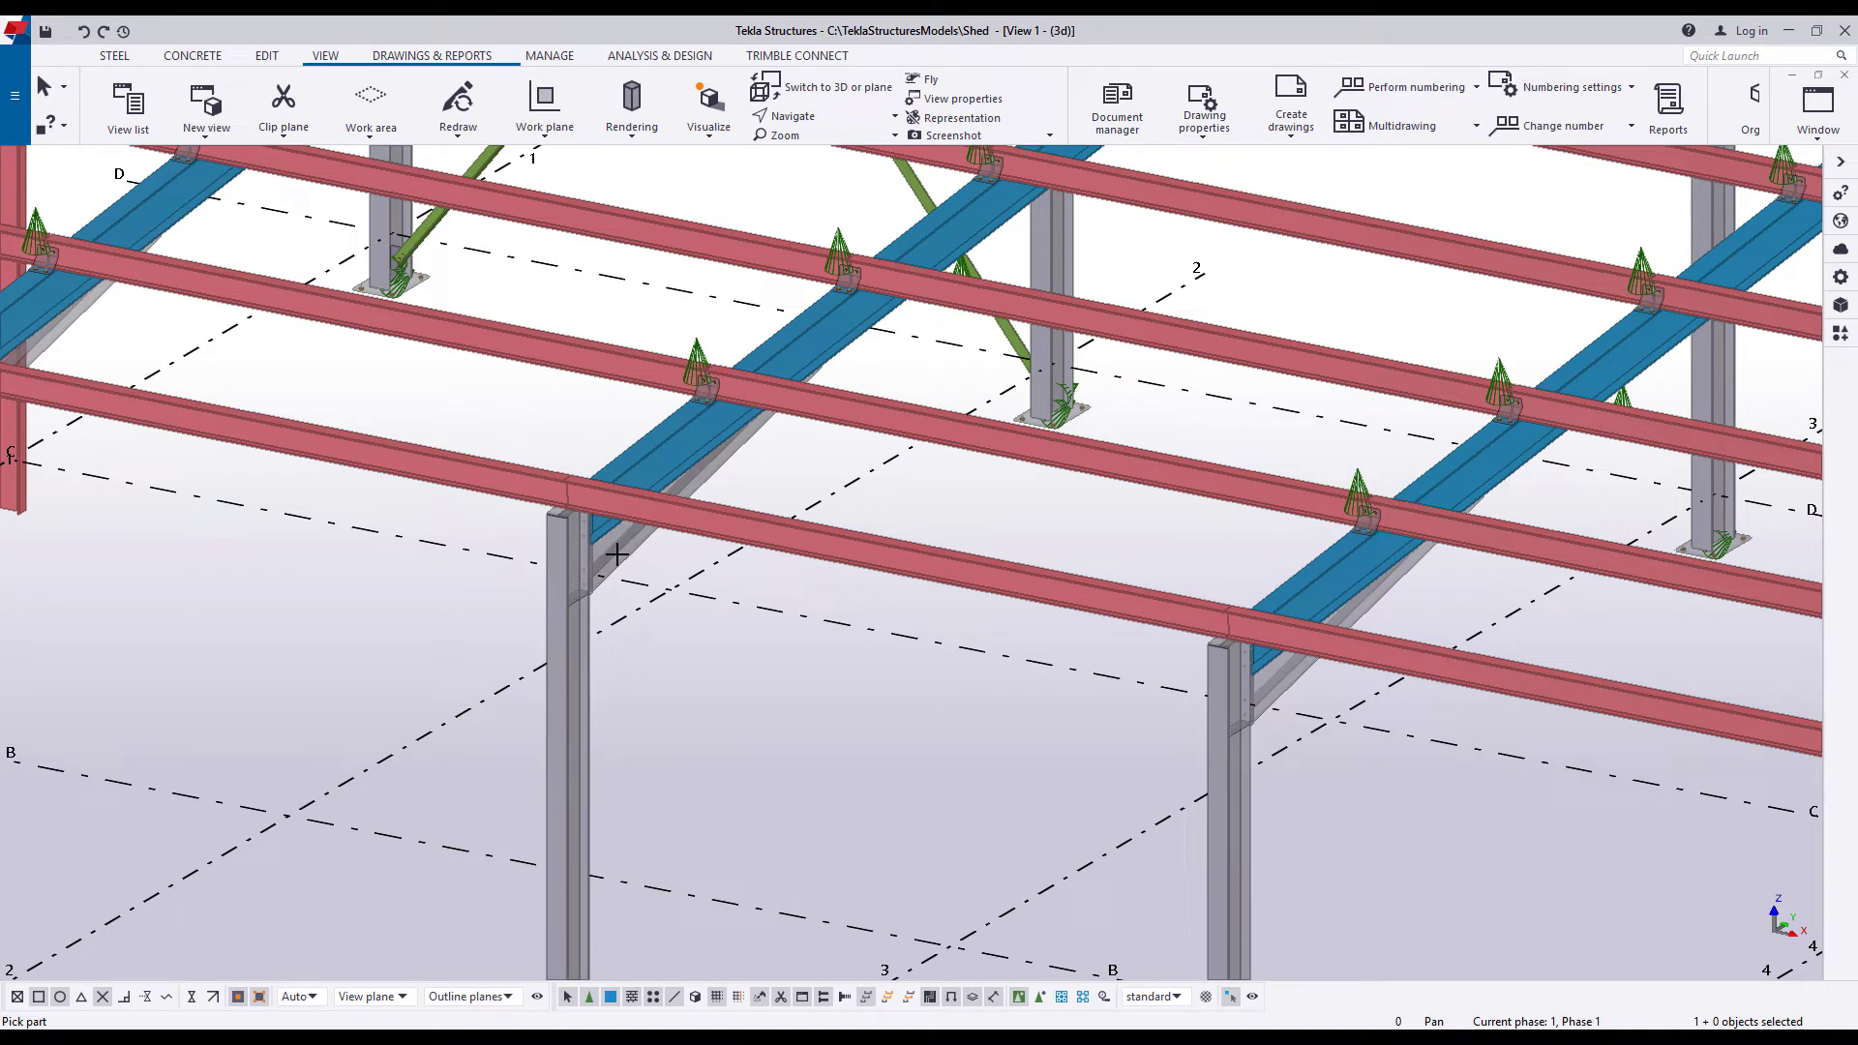
{"action": "left_click", "coordinate": [616, 554]}
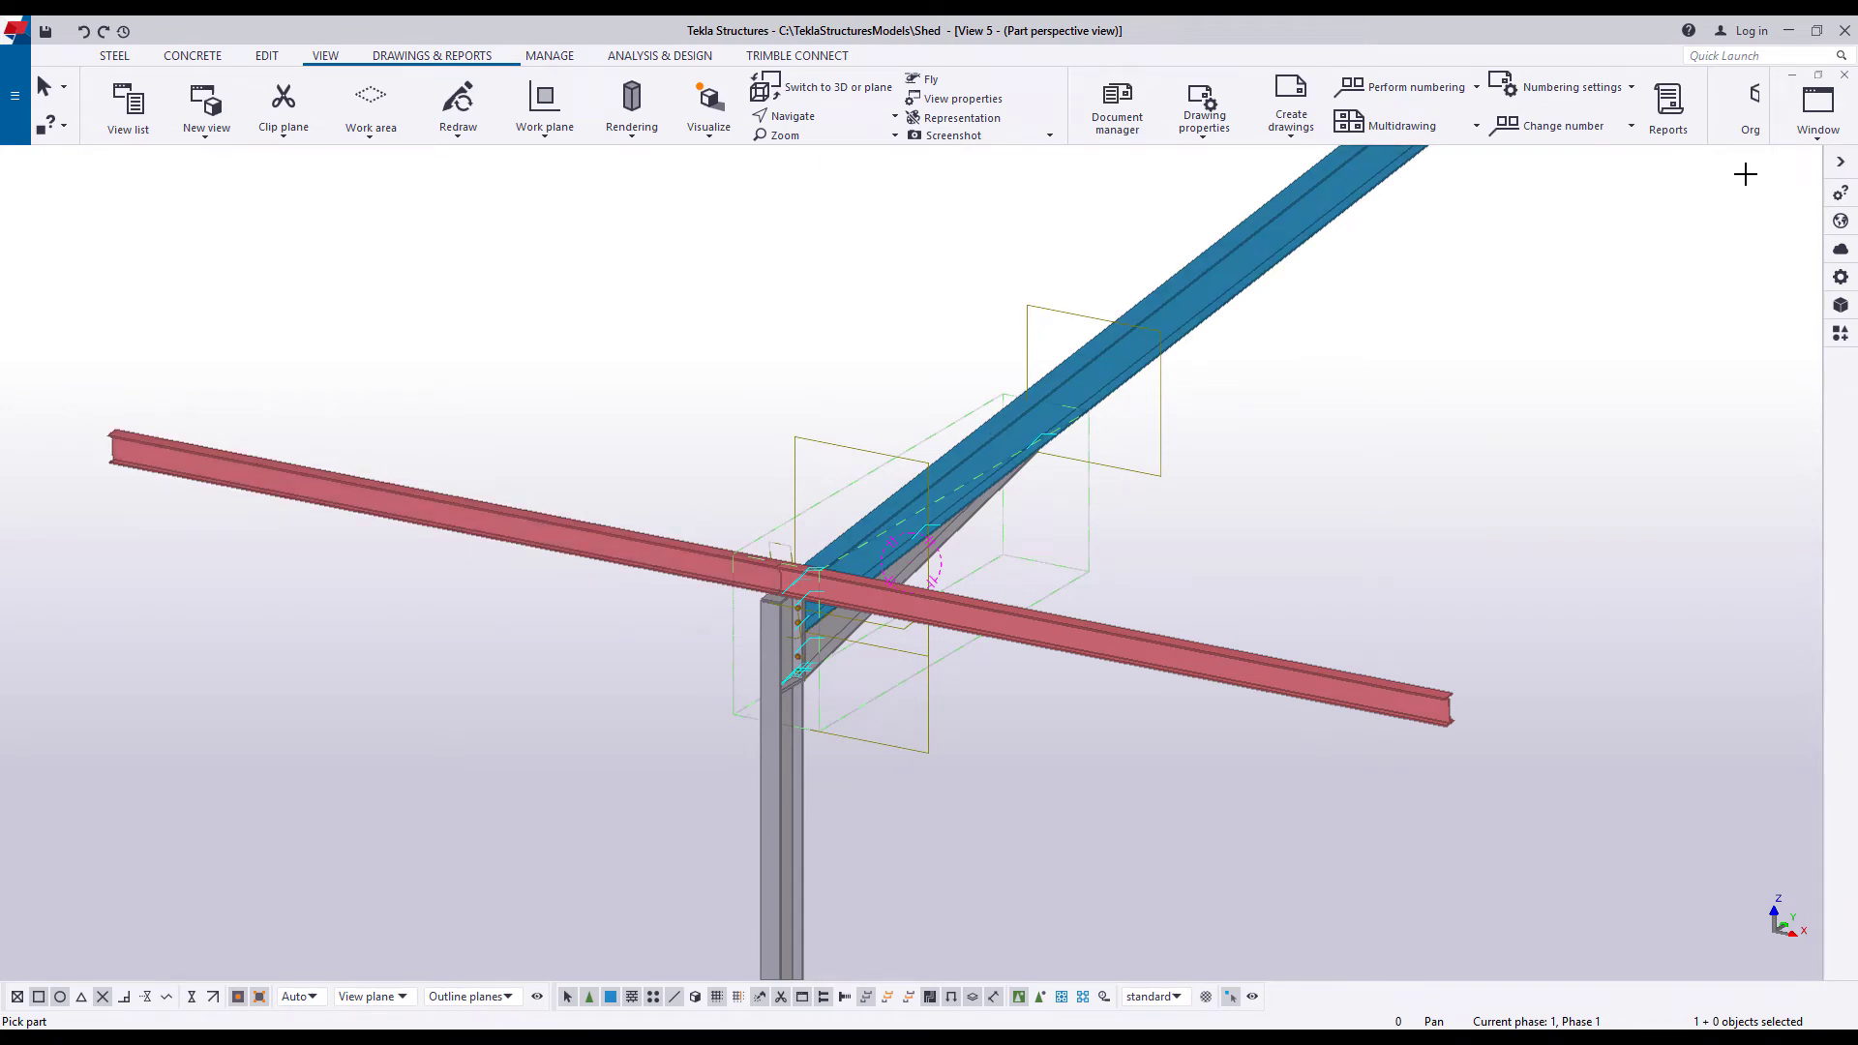
Step: Cascade the windows, close View 1, and tile the four part views horizontally
{"action": "left_click", "coordinate": [1812, 137]}
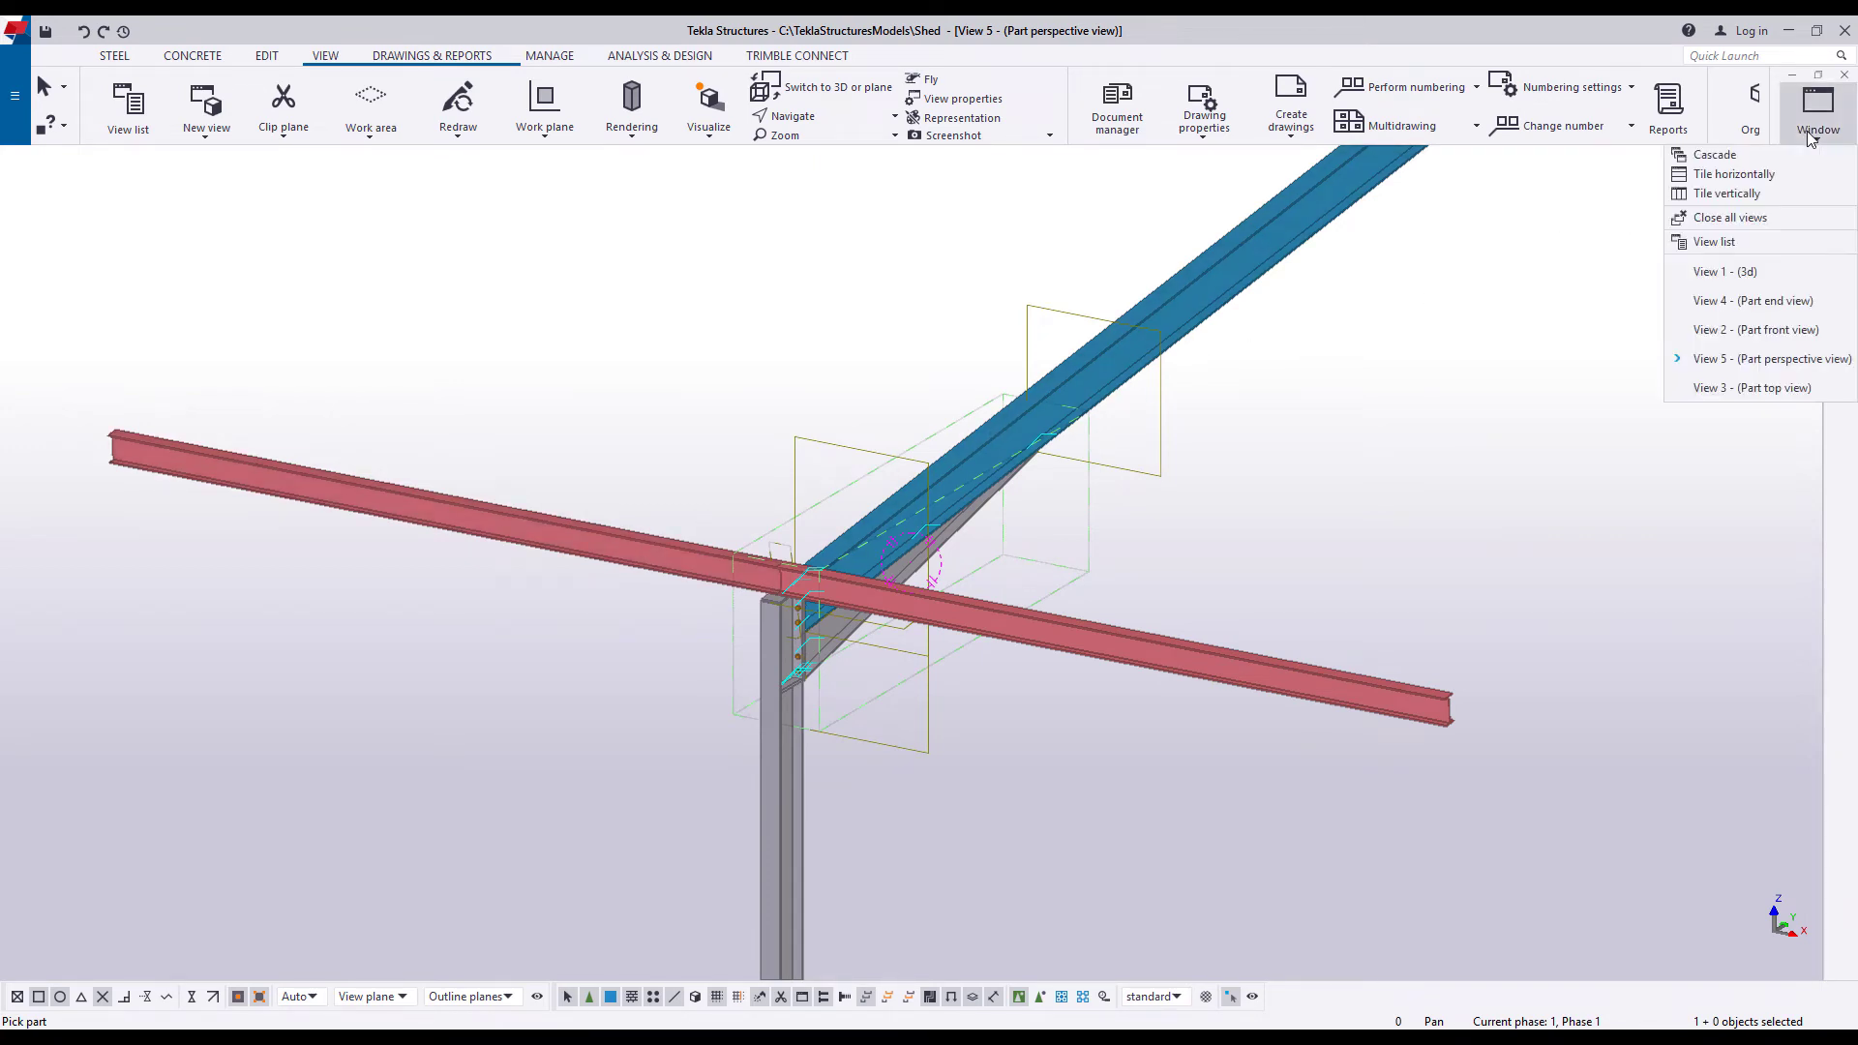
{"action": "left_click", "coordinate": [1723, 155]}
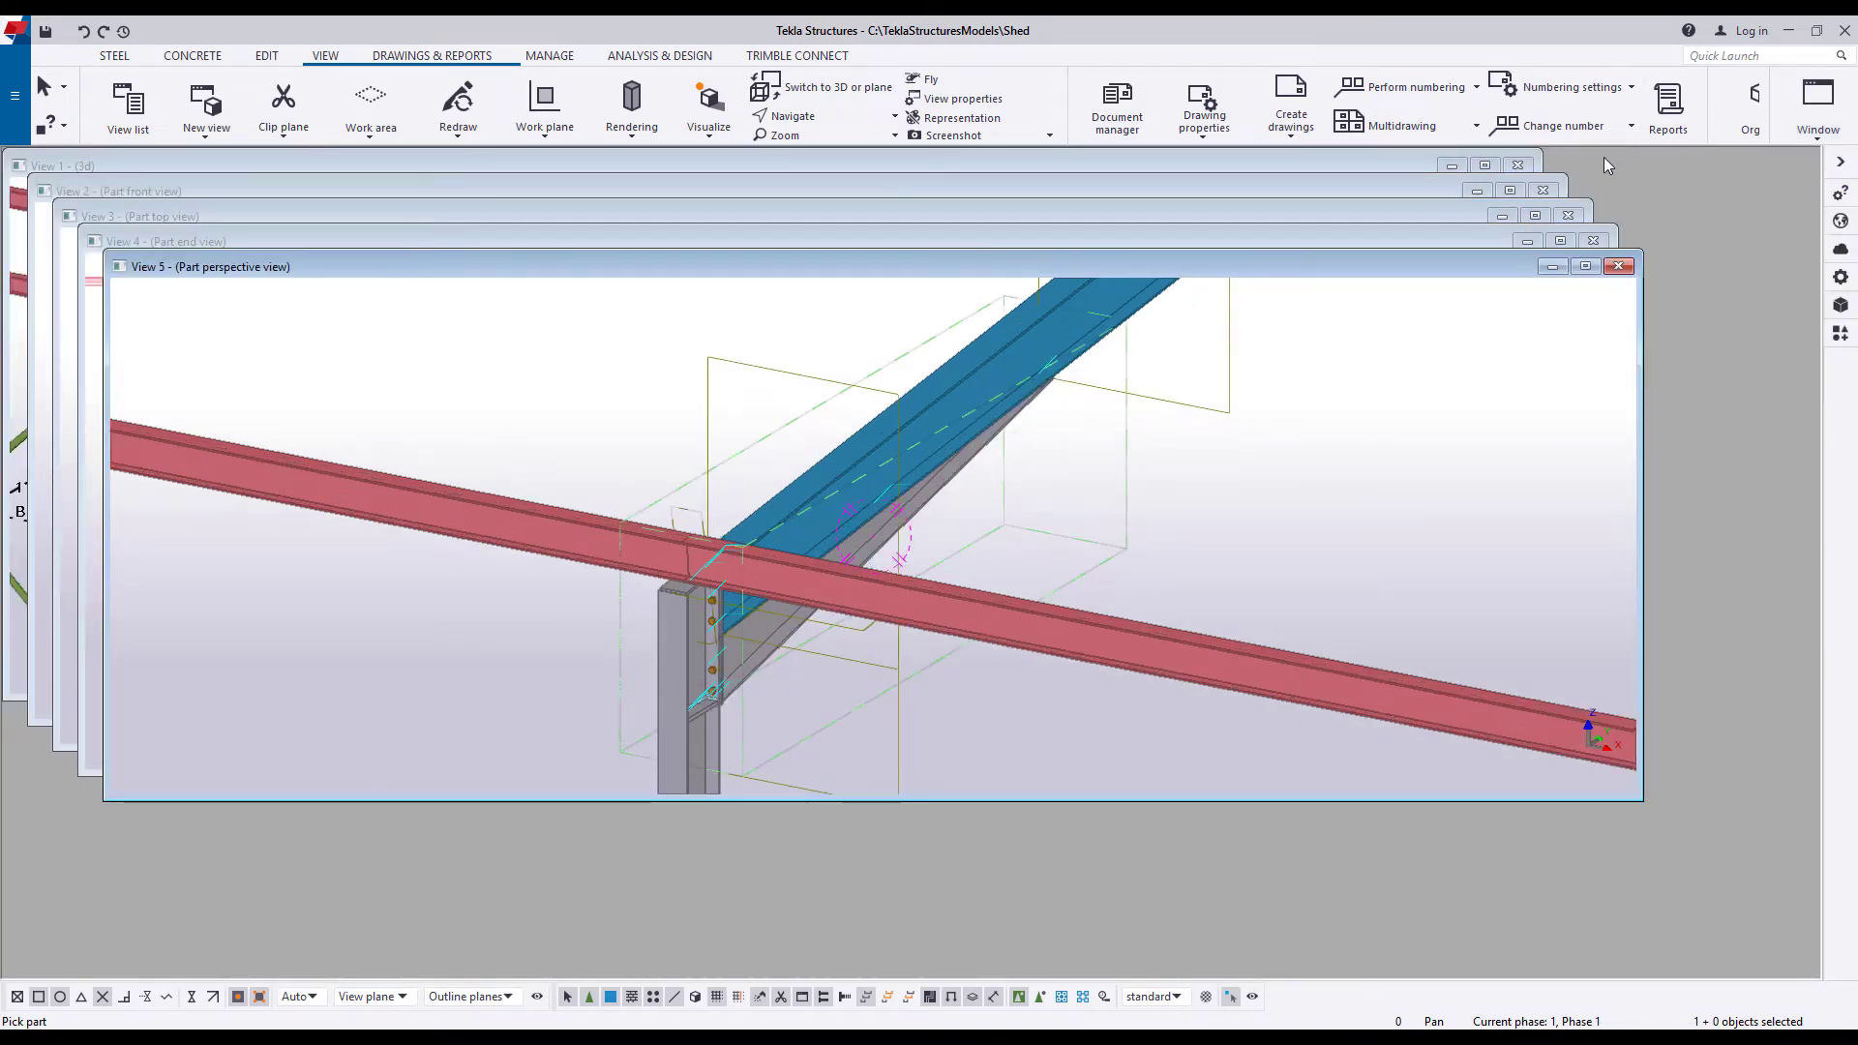
{"action": "left_click", "coordinate": [1518, 166]}
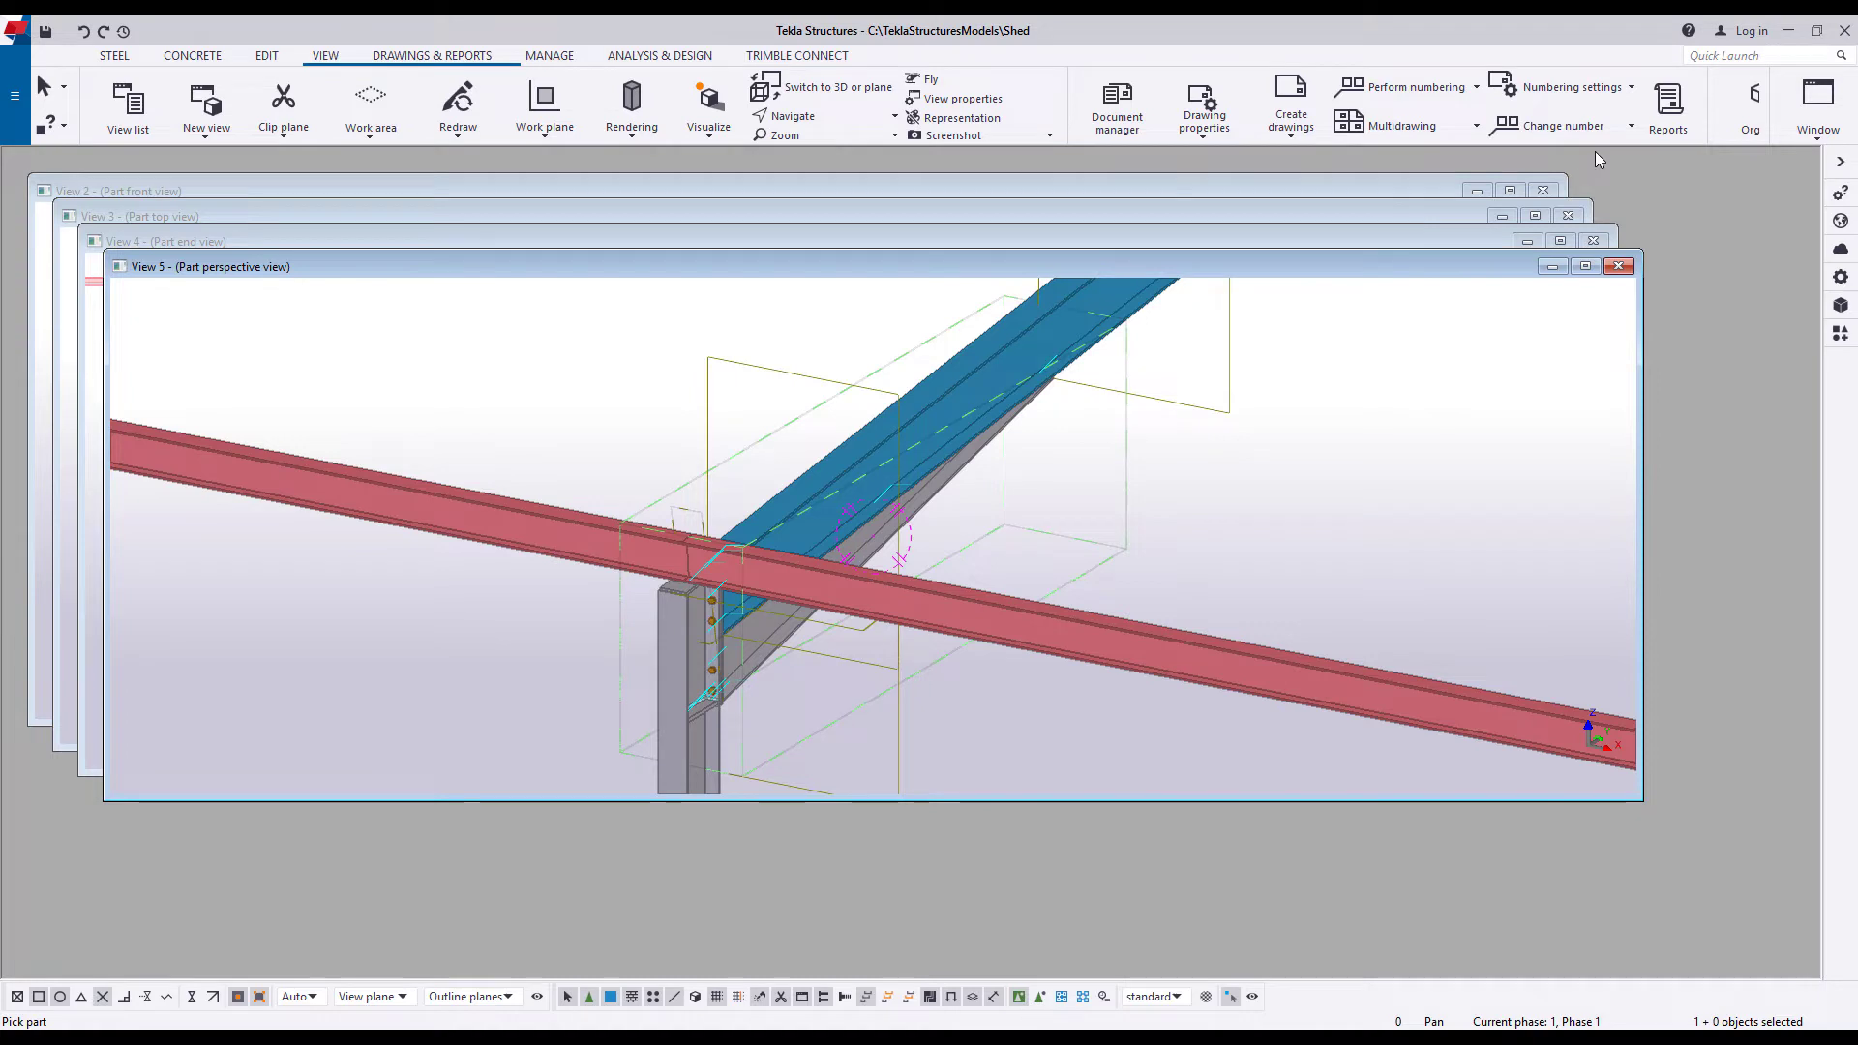
{"action": "left_click", "coordinate": [1810, 128]}
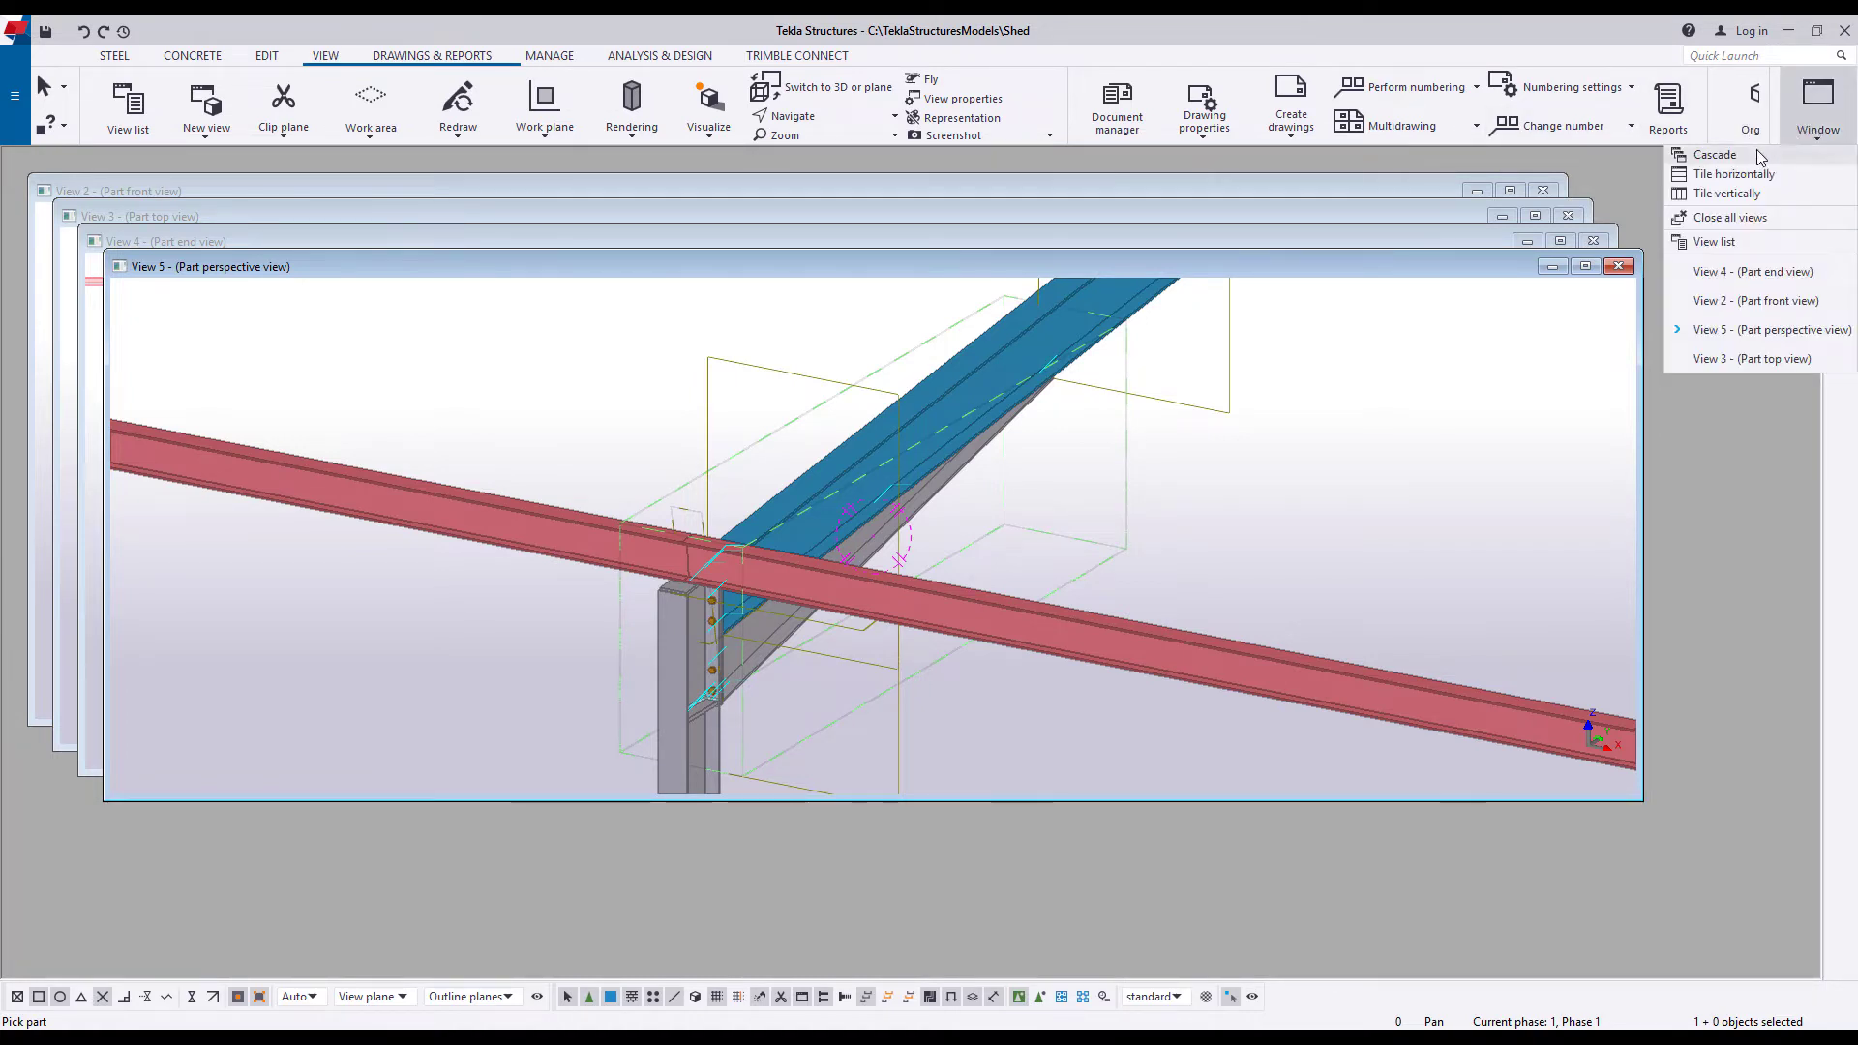
{"action": "left_click", "coordinate": [1732, 175]}
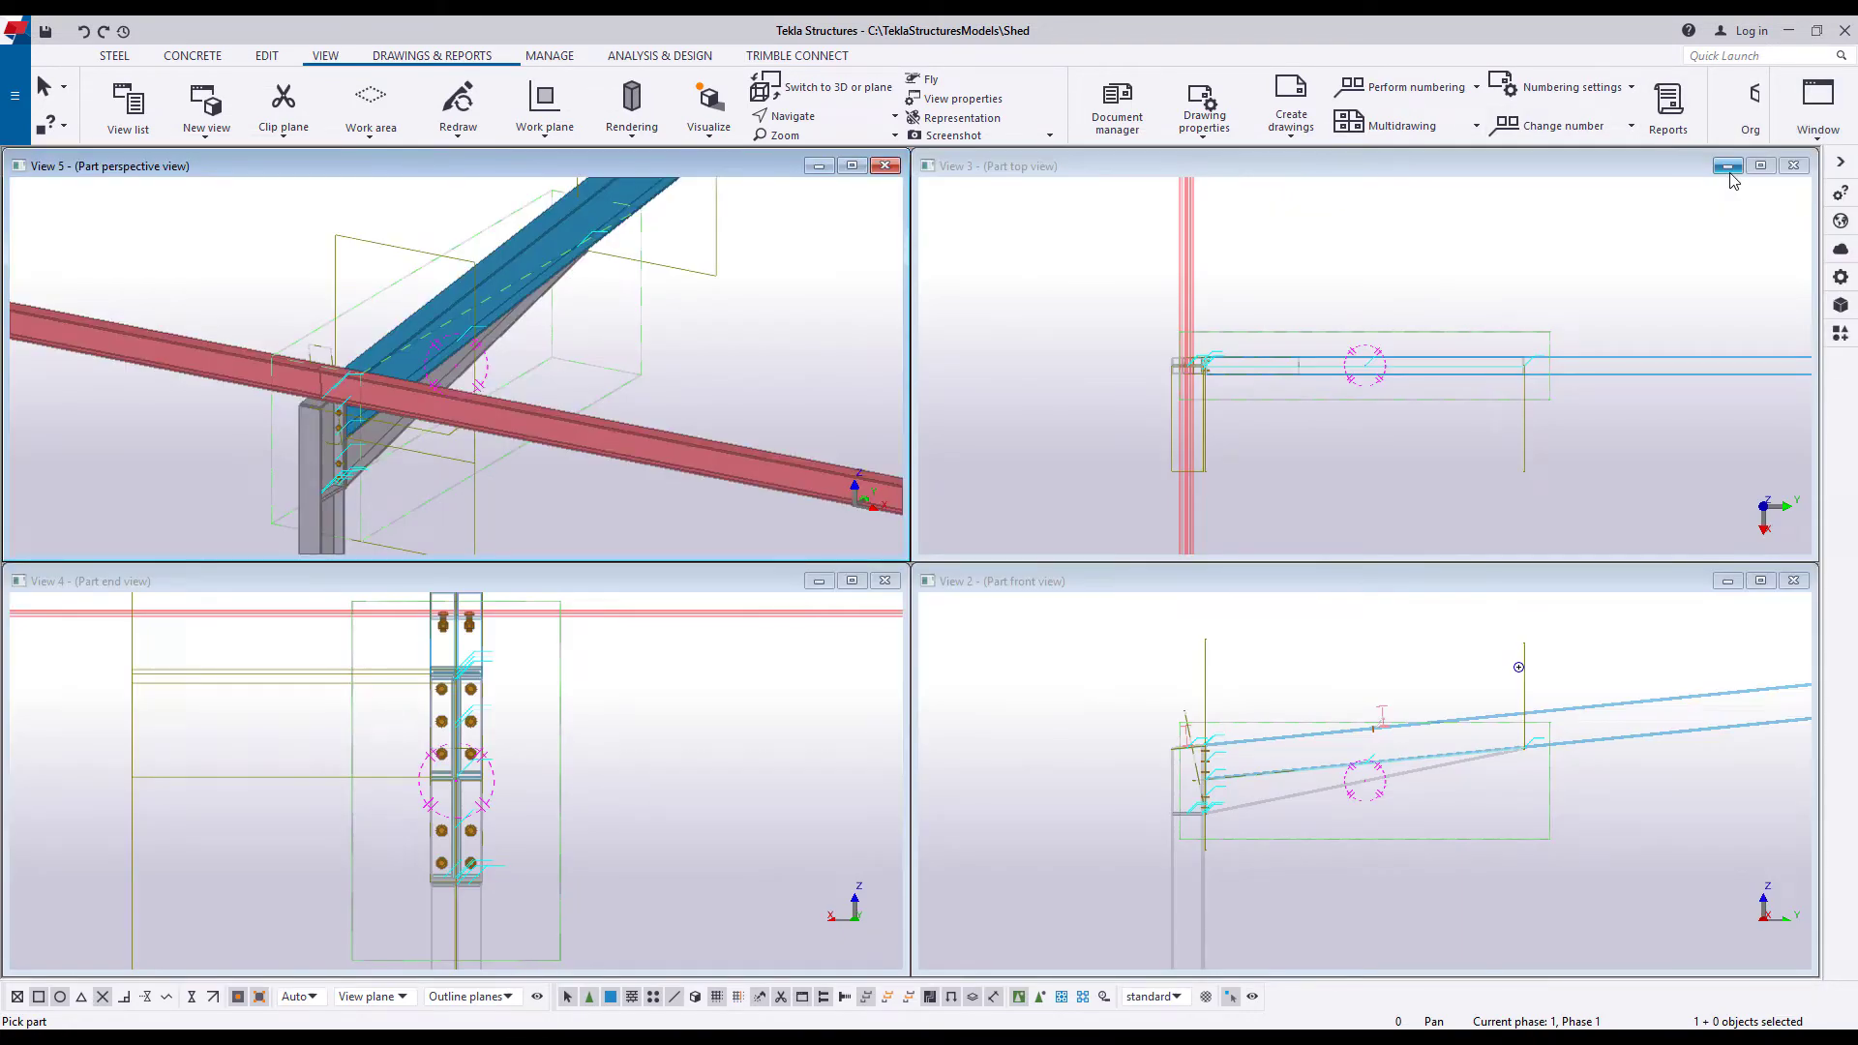
{"action": "left_click", "coordinate": [1687, 223]}
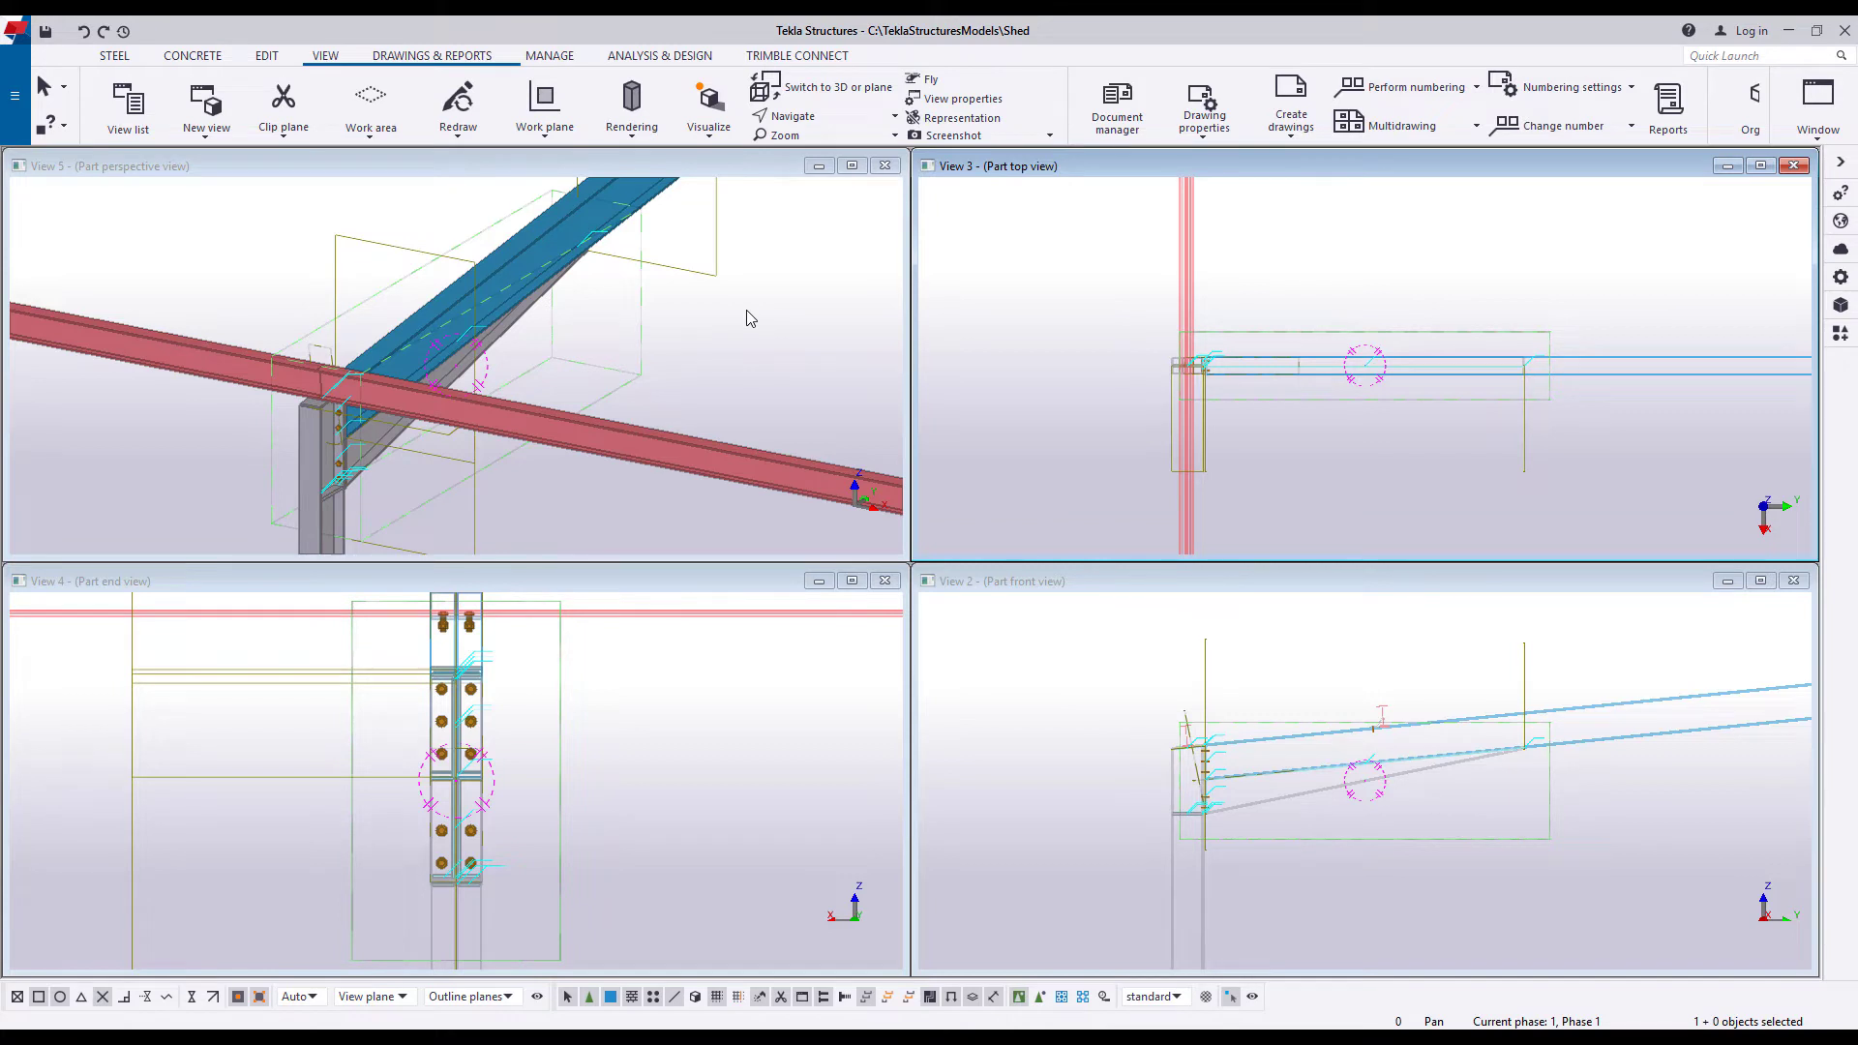
Step: Strip the parentheses so View 5 is saved as 'Part perspective view'
{"action": "double_click", "coordinate": [750, 317]}
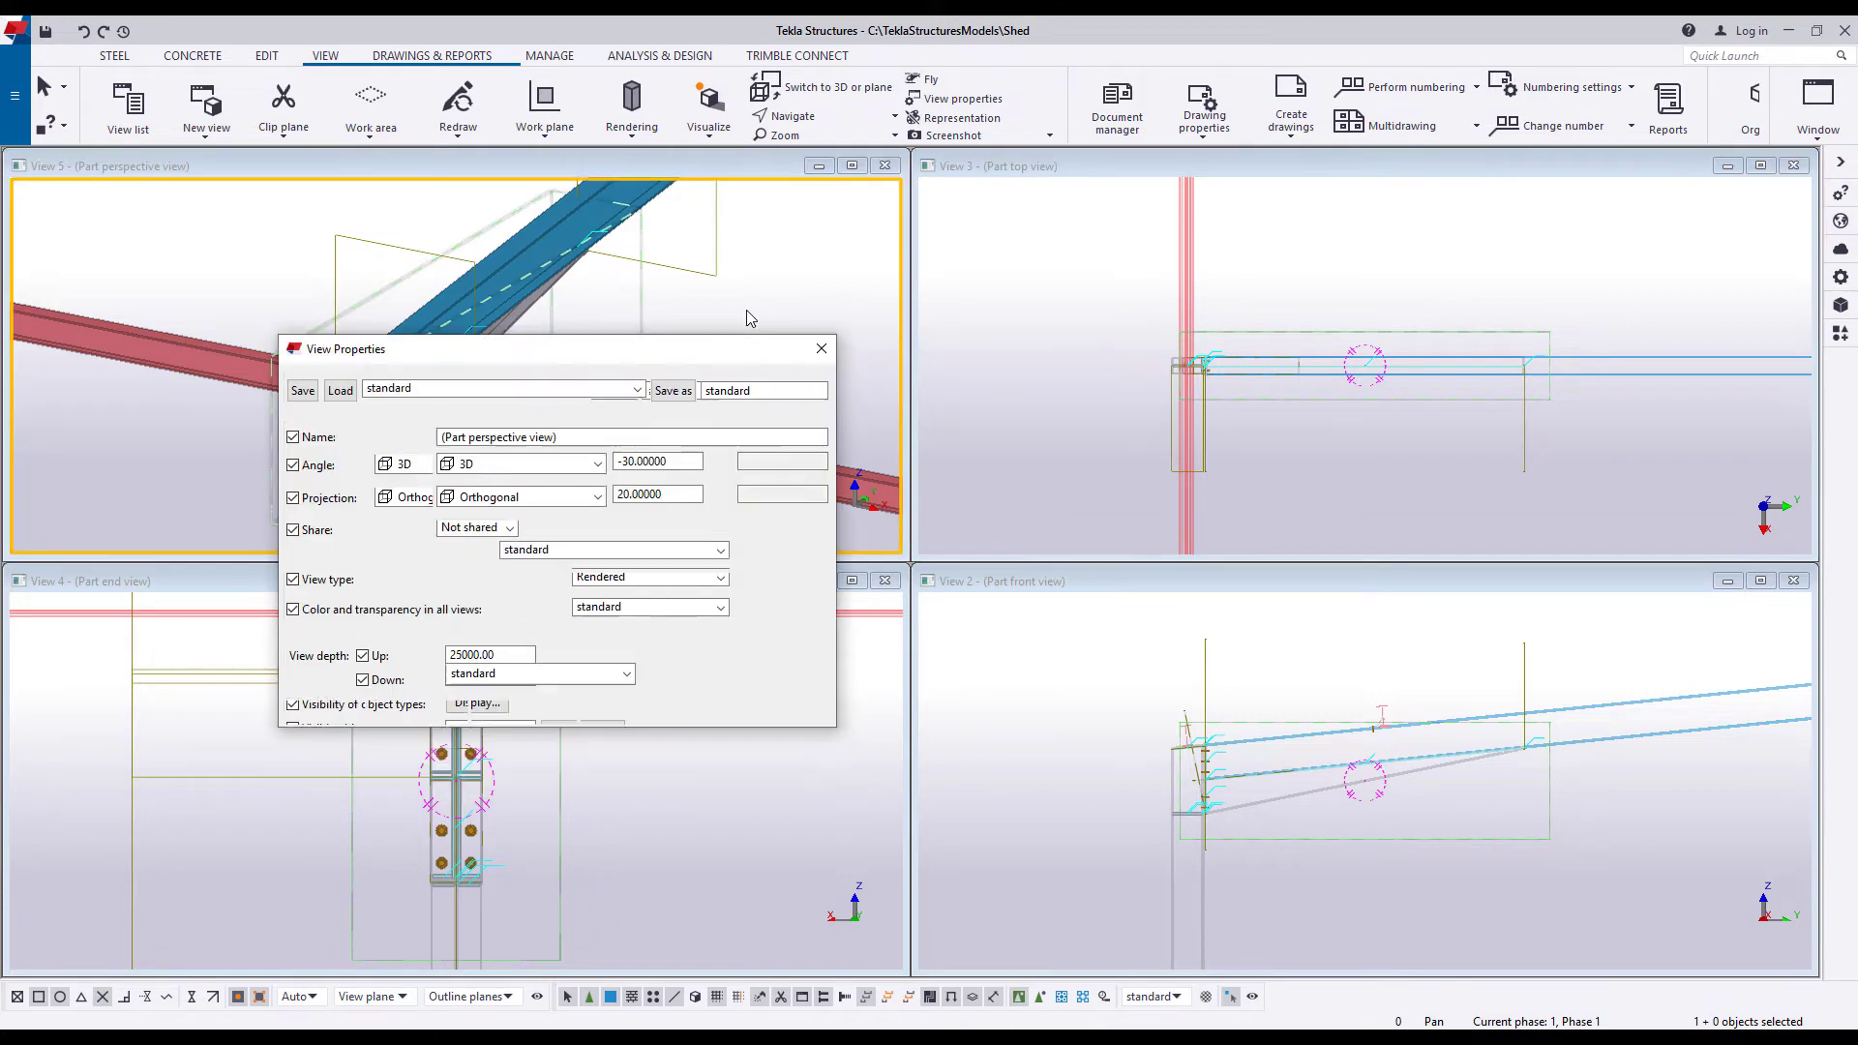
{"action": "left_click", "coordinate": [574, 437]}
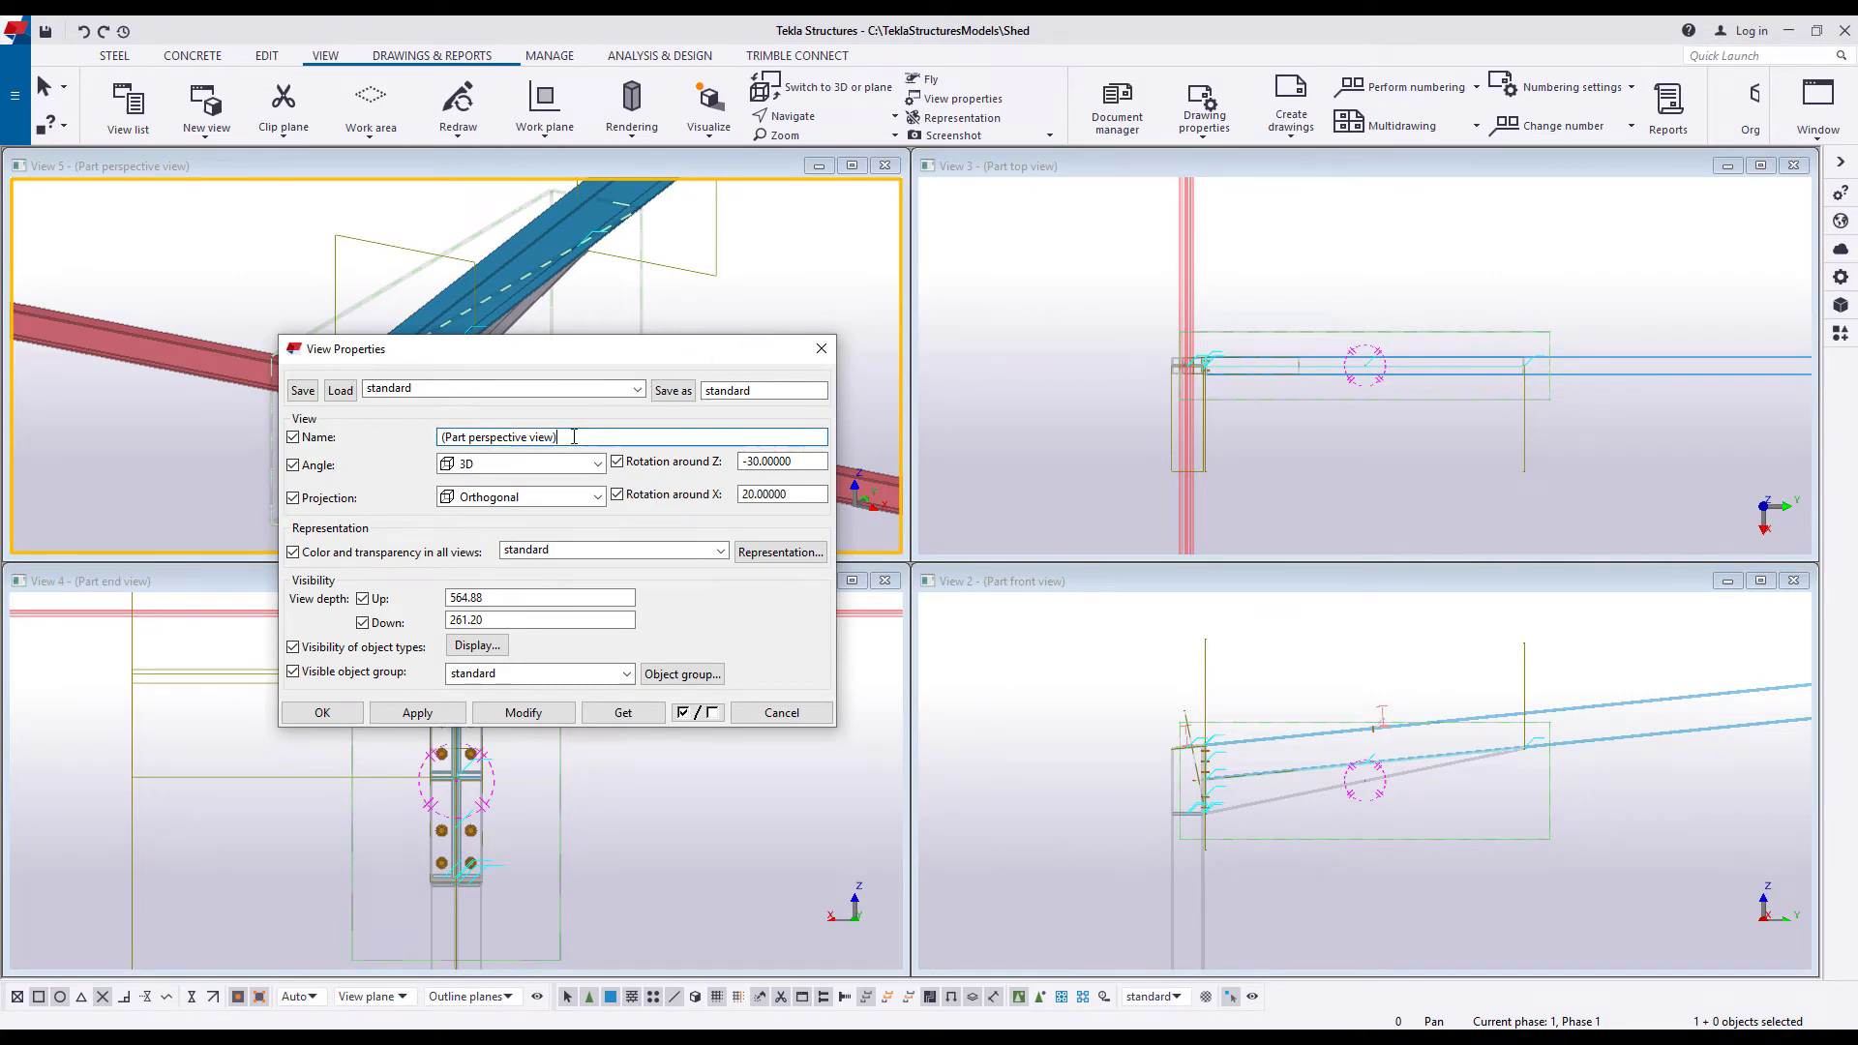
{"action": "key", "text": "BackSpace"}
{"action": "left_click", "coordinate": [446, 438]}
{"action": "key", "text": "BackSpace"}
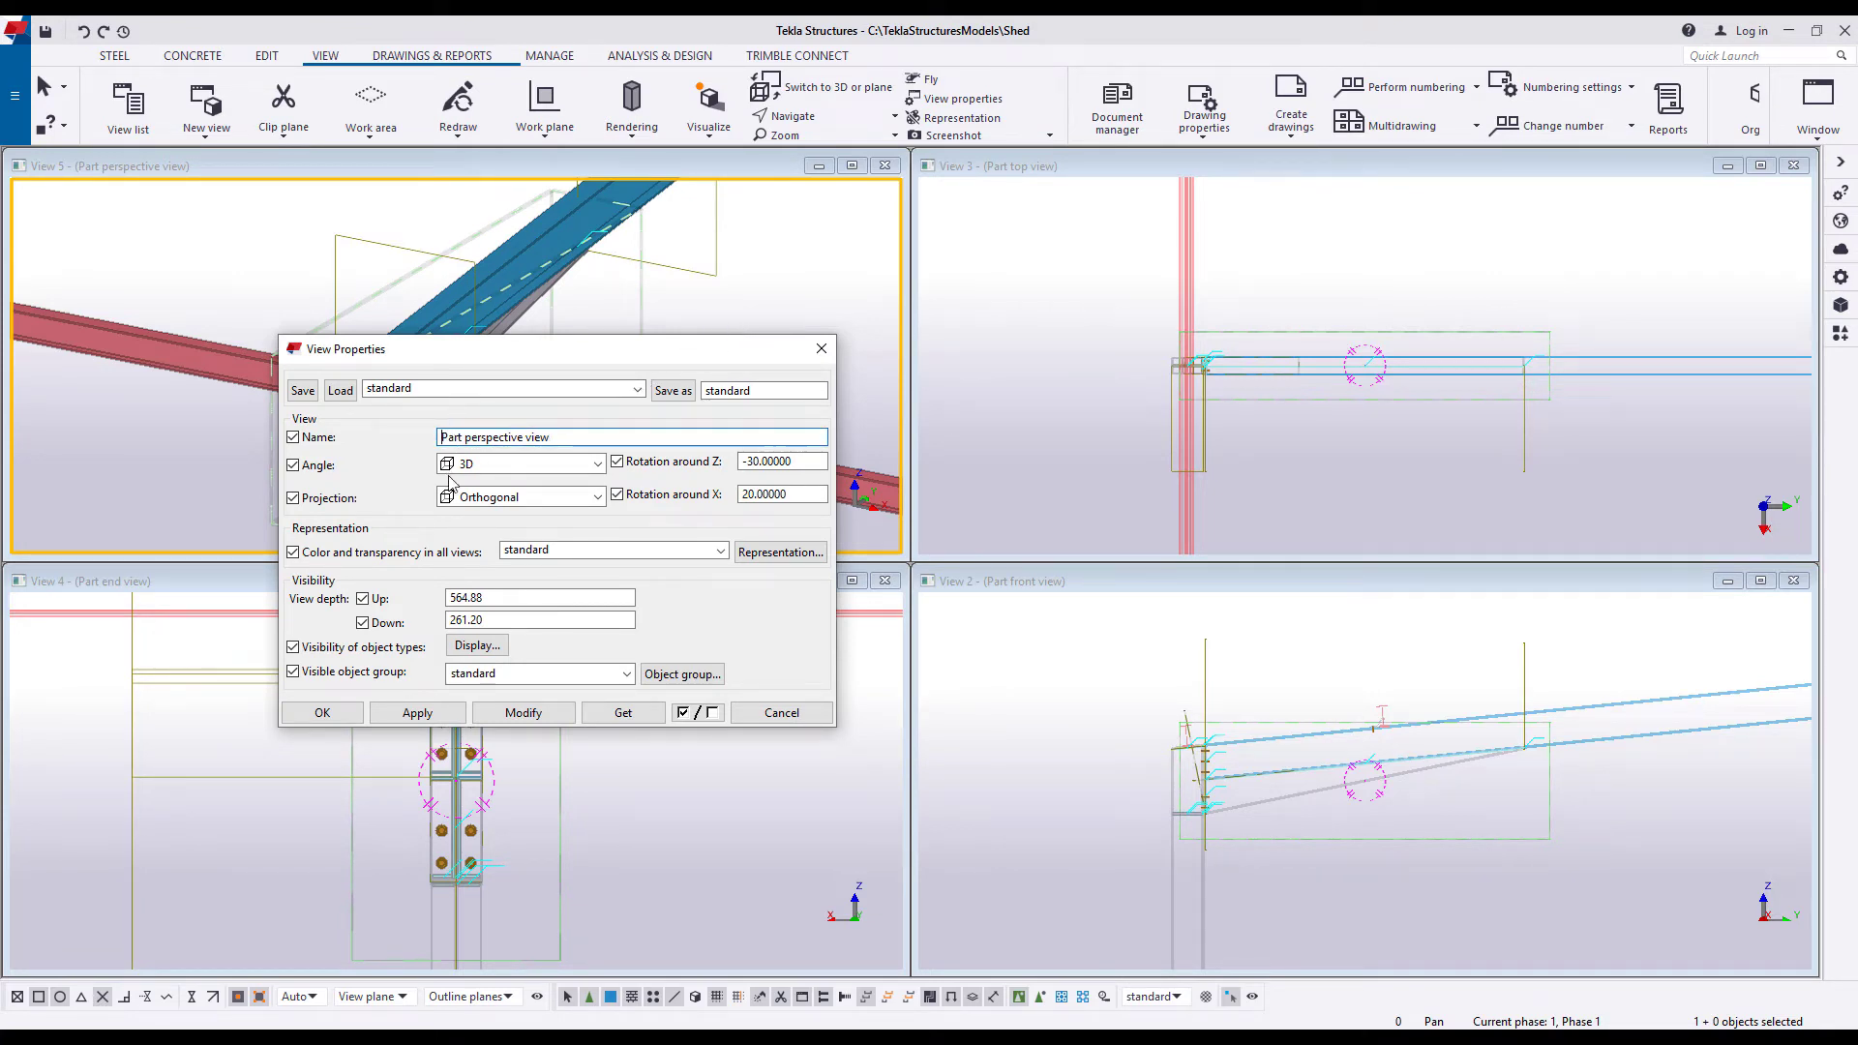
{"action": "left_click", "coordinate": [500, 717]}
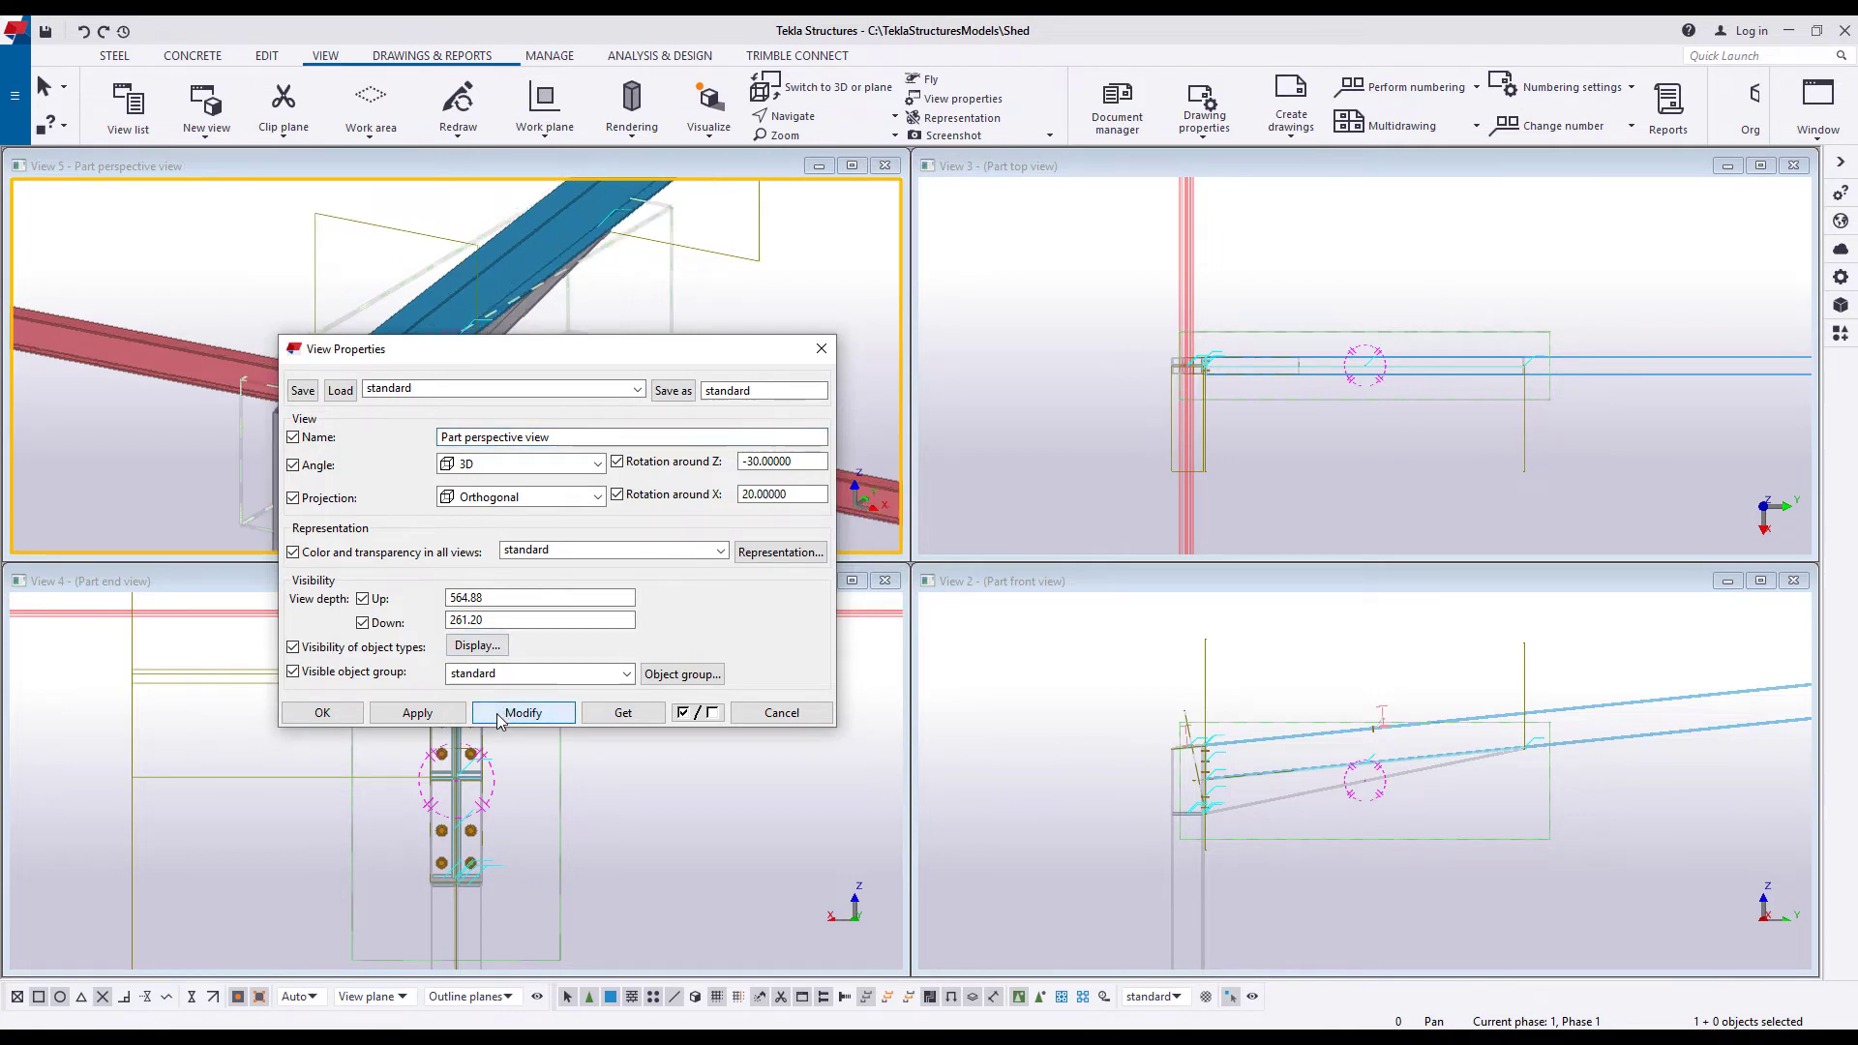
{"action": "left_click", "coordinate": [821, 350]}
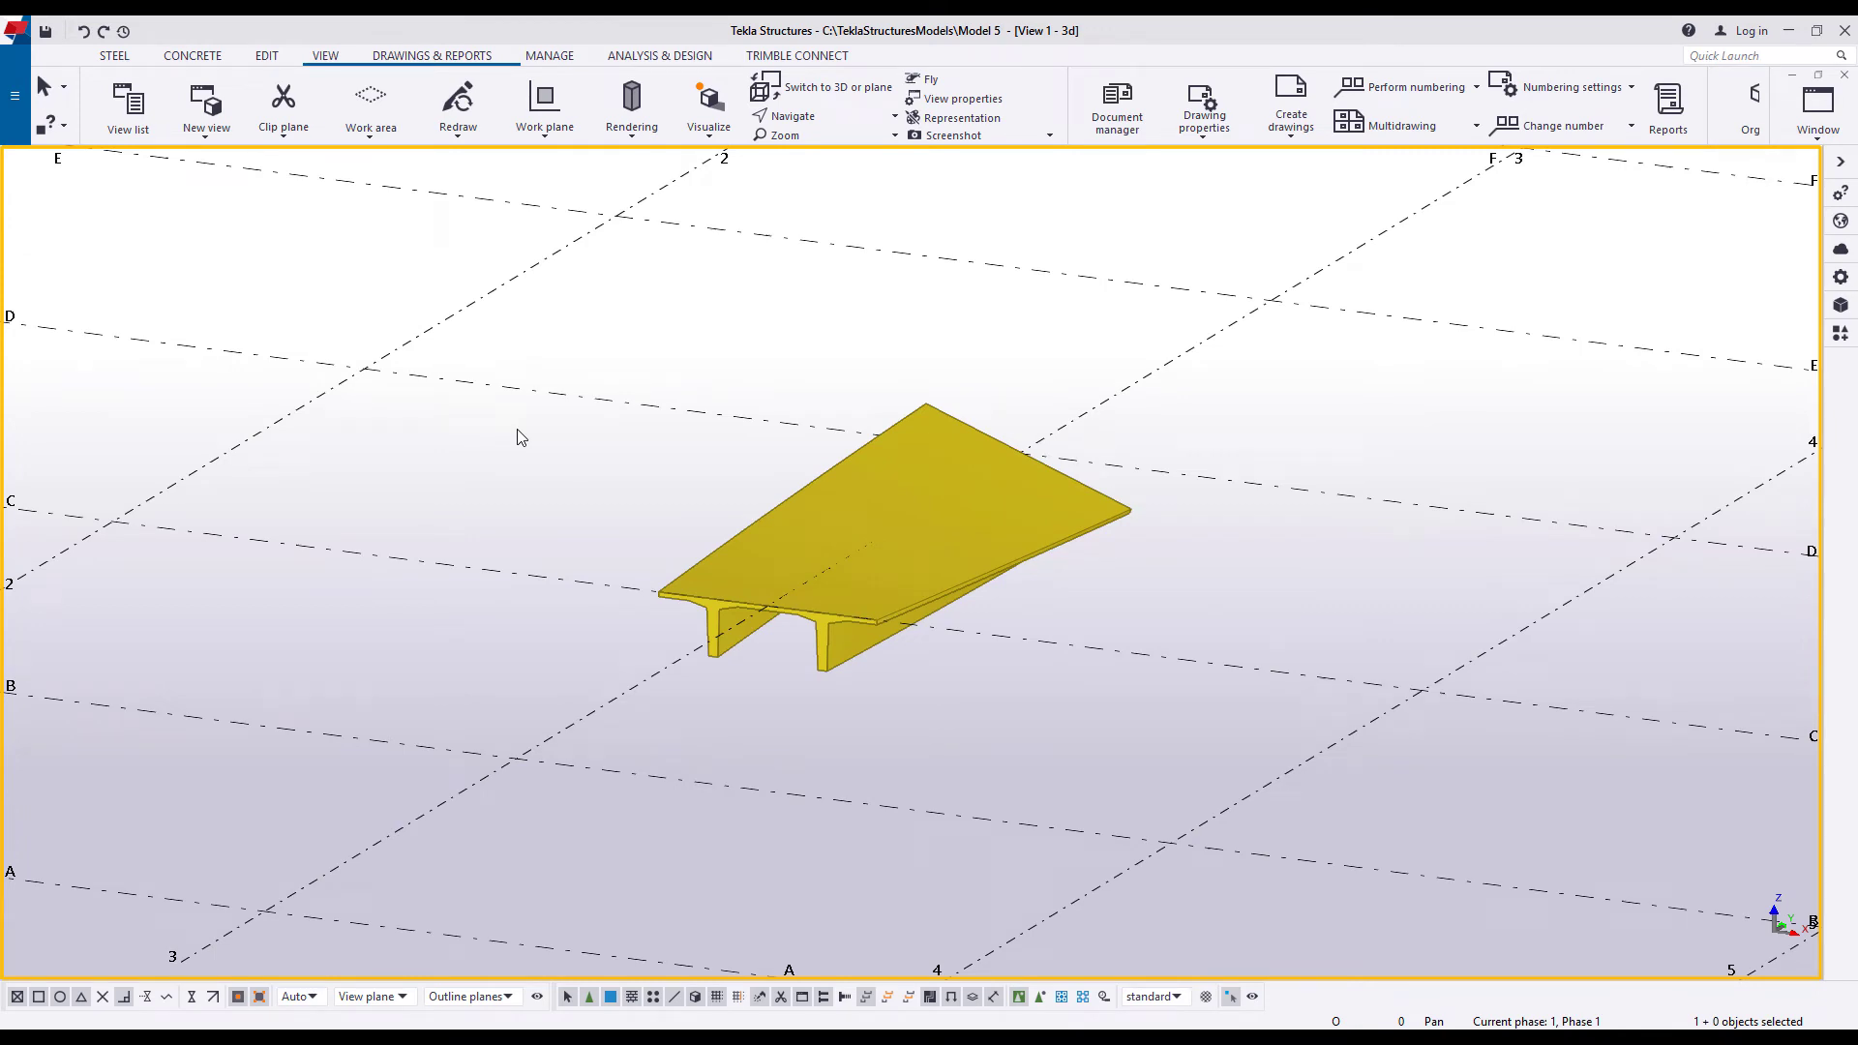
Step: Create an undeformed part view of the double-tee beam and tile it vertically beside the 3D view
{"action": "left_click", "coordinate": [219, 117]}
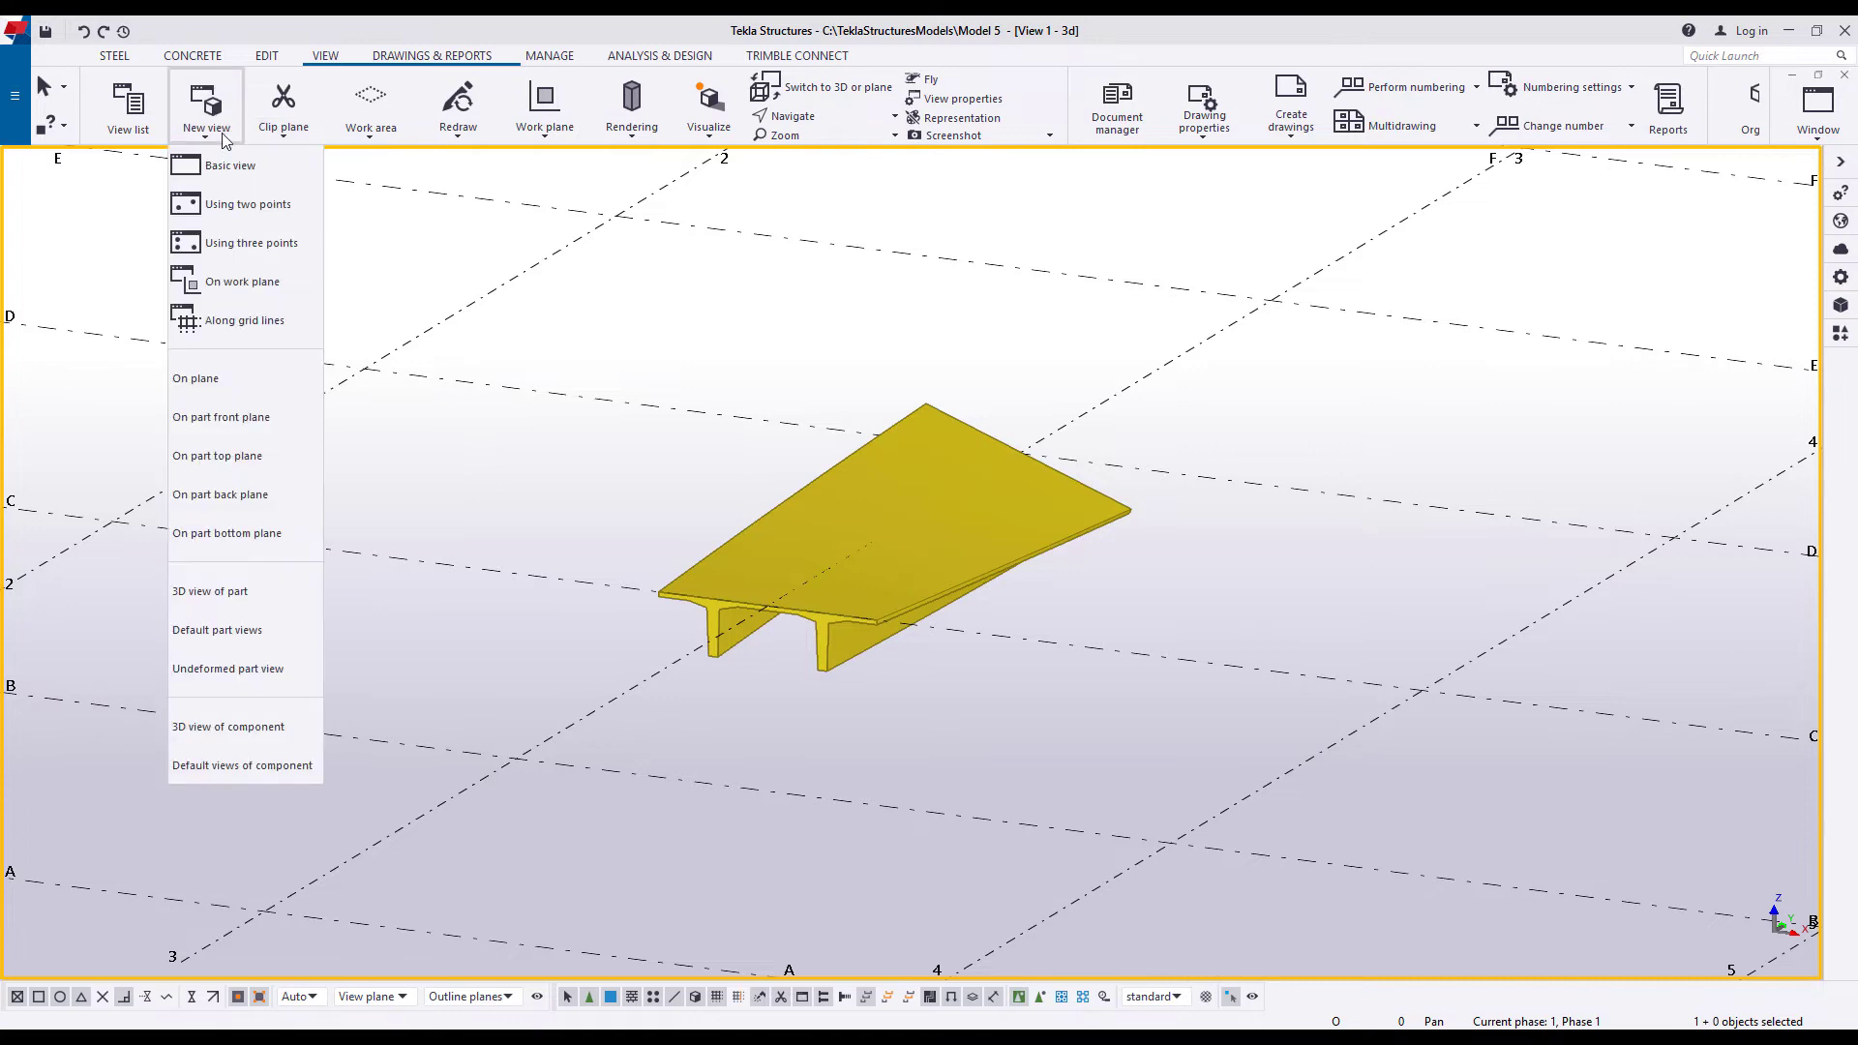
{"action": "left_click", "coordinate": [291, 672]}
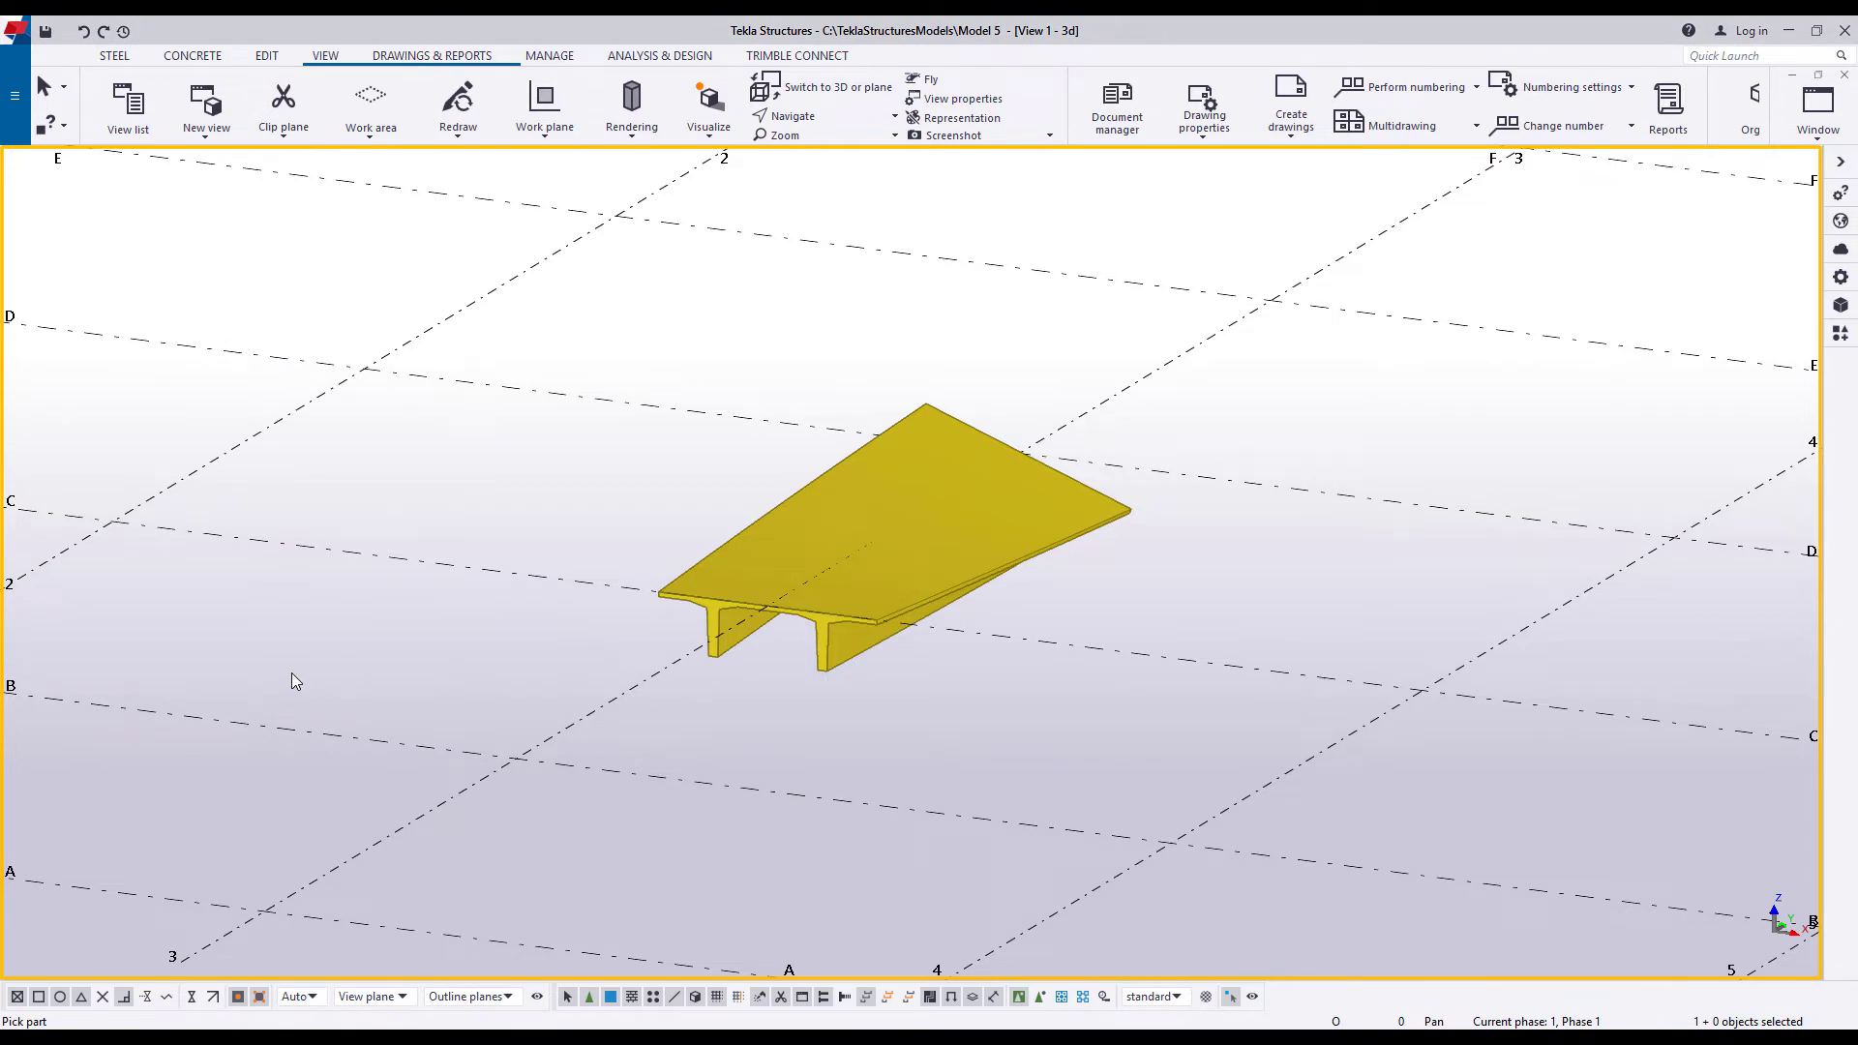
{"action": "left_click", "coordinate": [746, 576]}
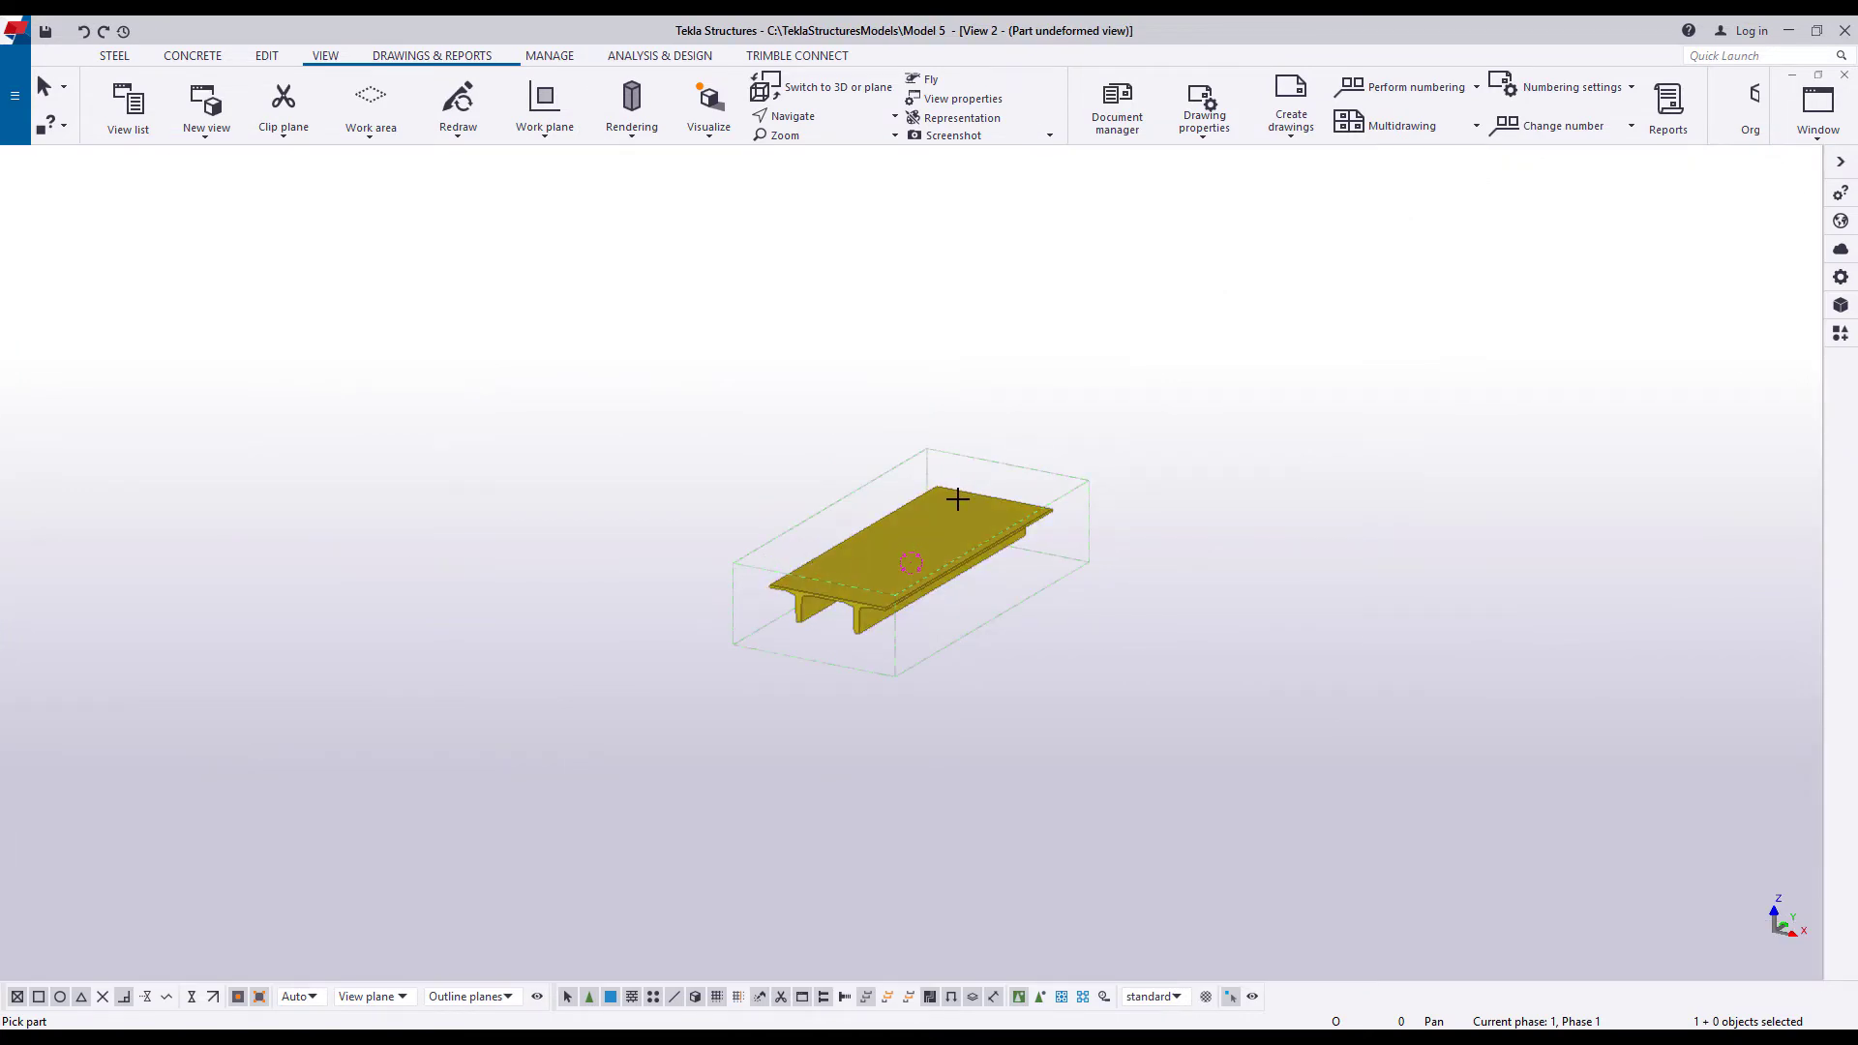
{"action": "left_click", "coordinate": [1820, 143]}
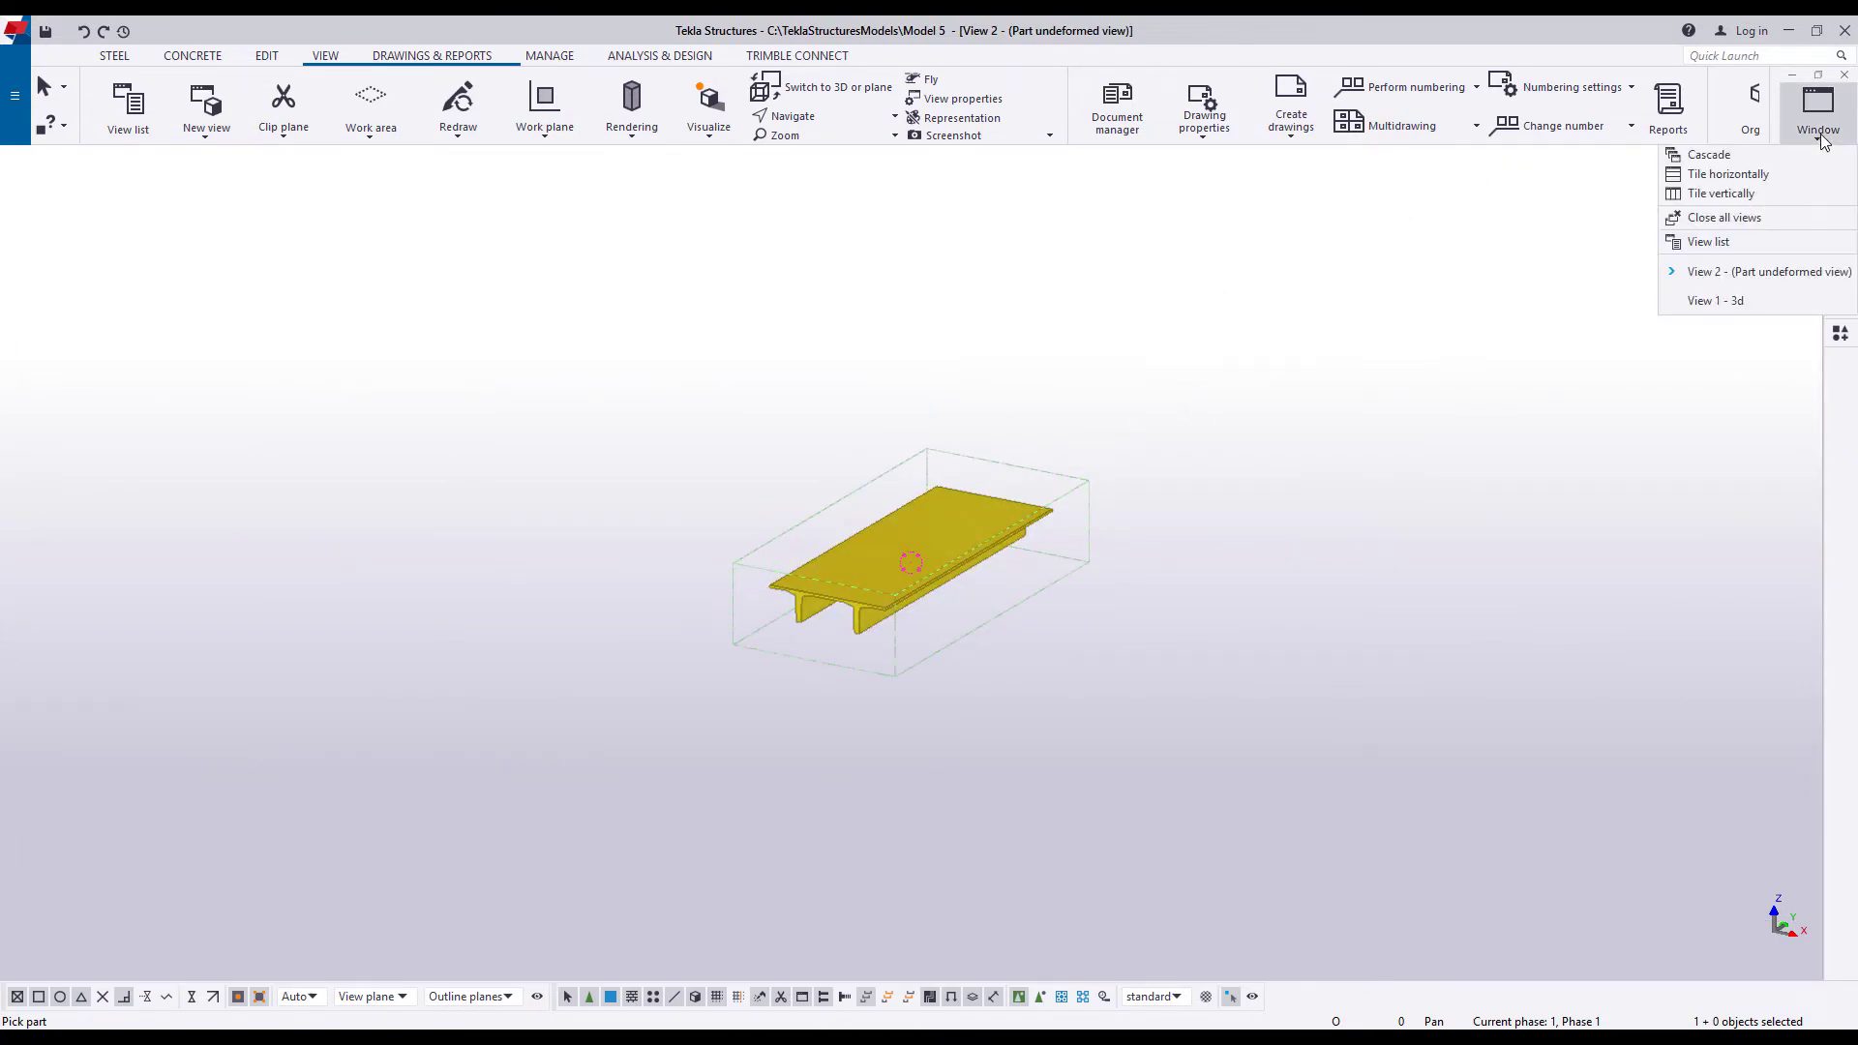
{"action": "left_click", "coordinate": [1756, 195]}
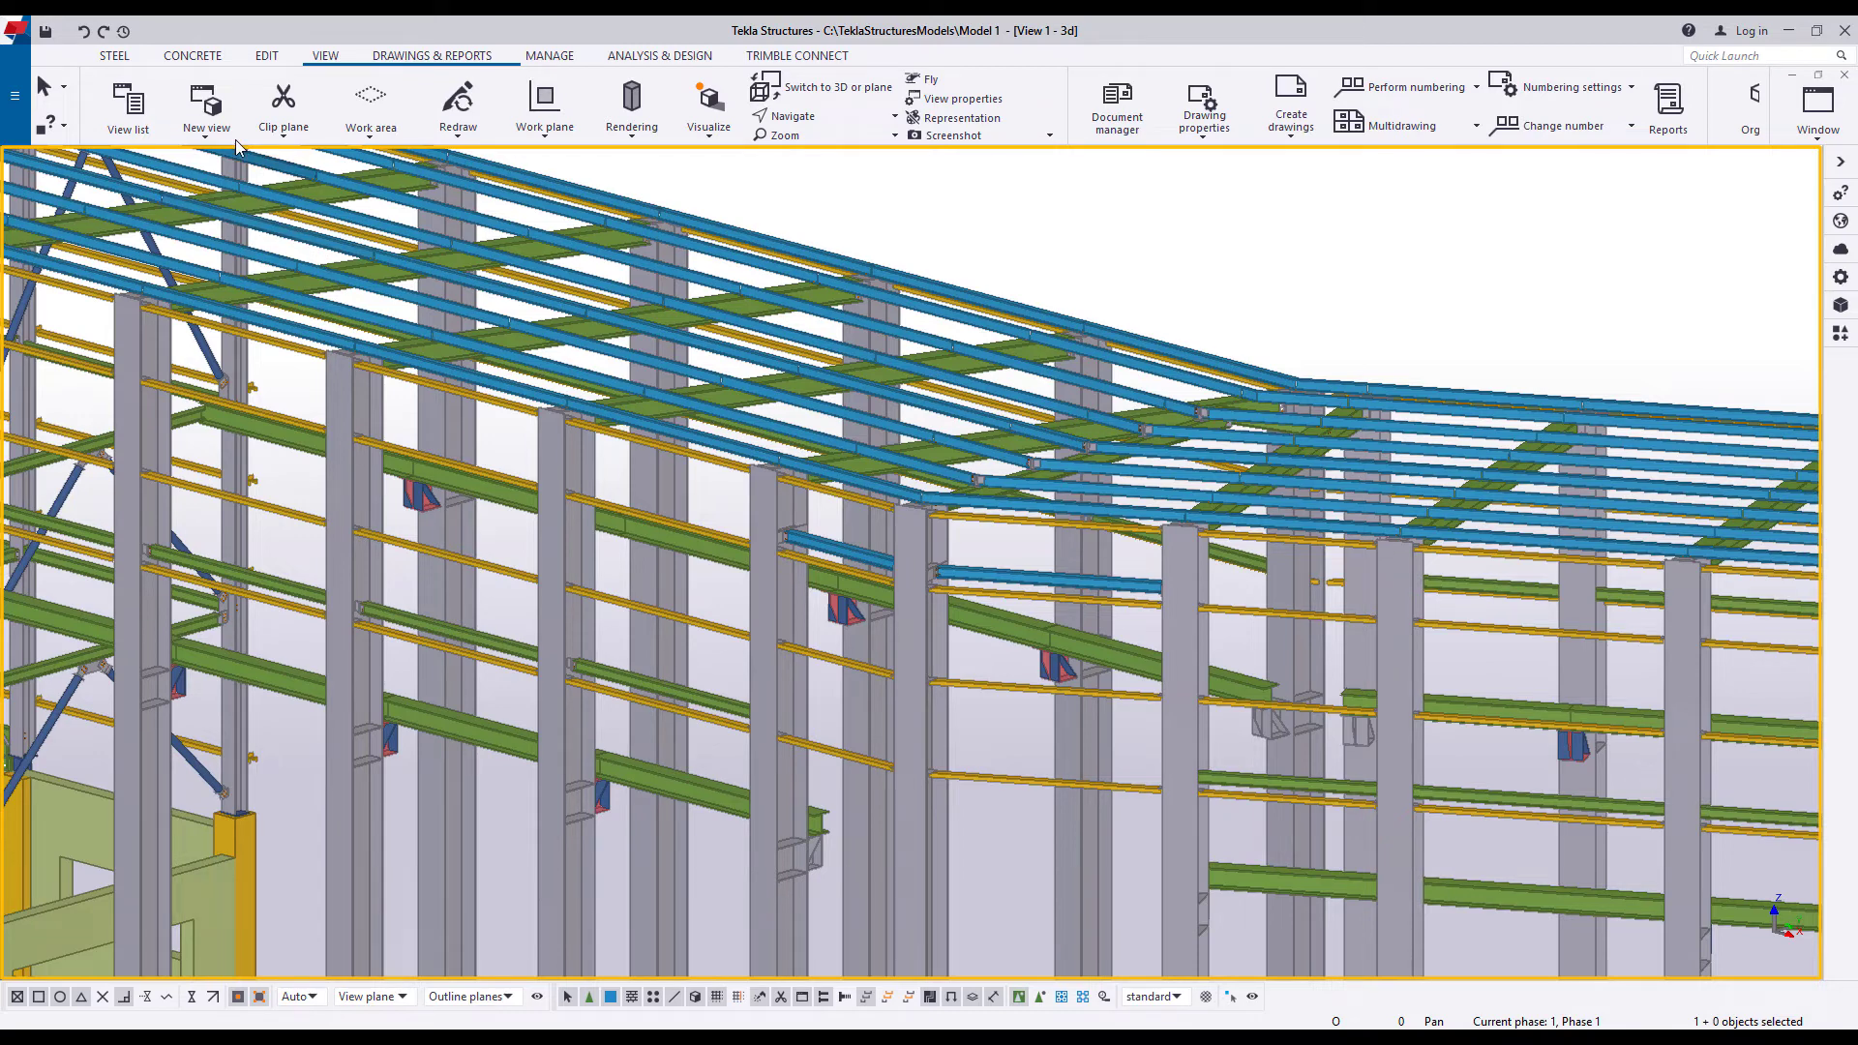
Step: Create a 3D component view of the beam-to-column connection, interrupt picking, then open program settings
{"action": "left_click", "coordinate": [206, 108]}
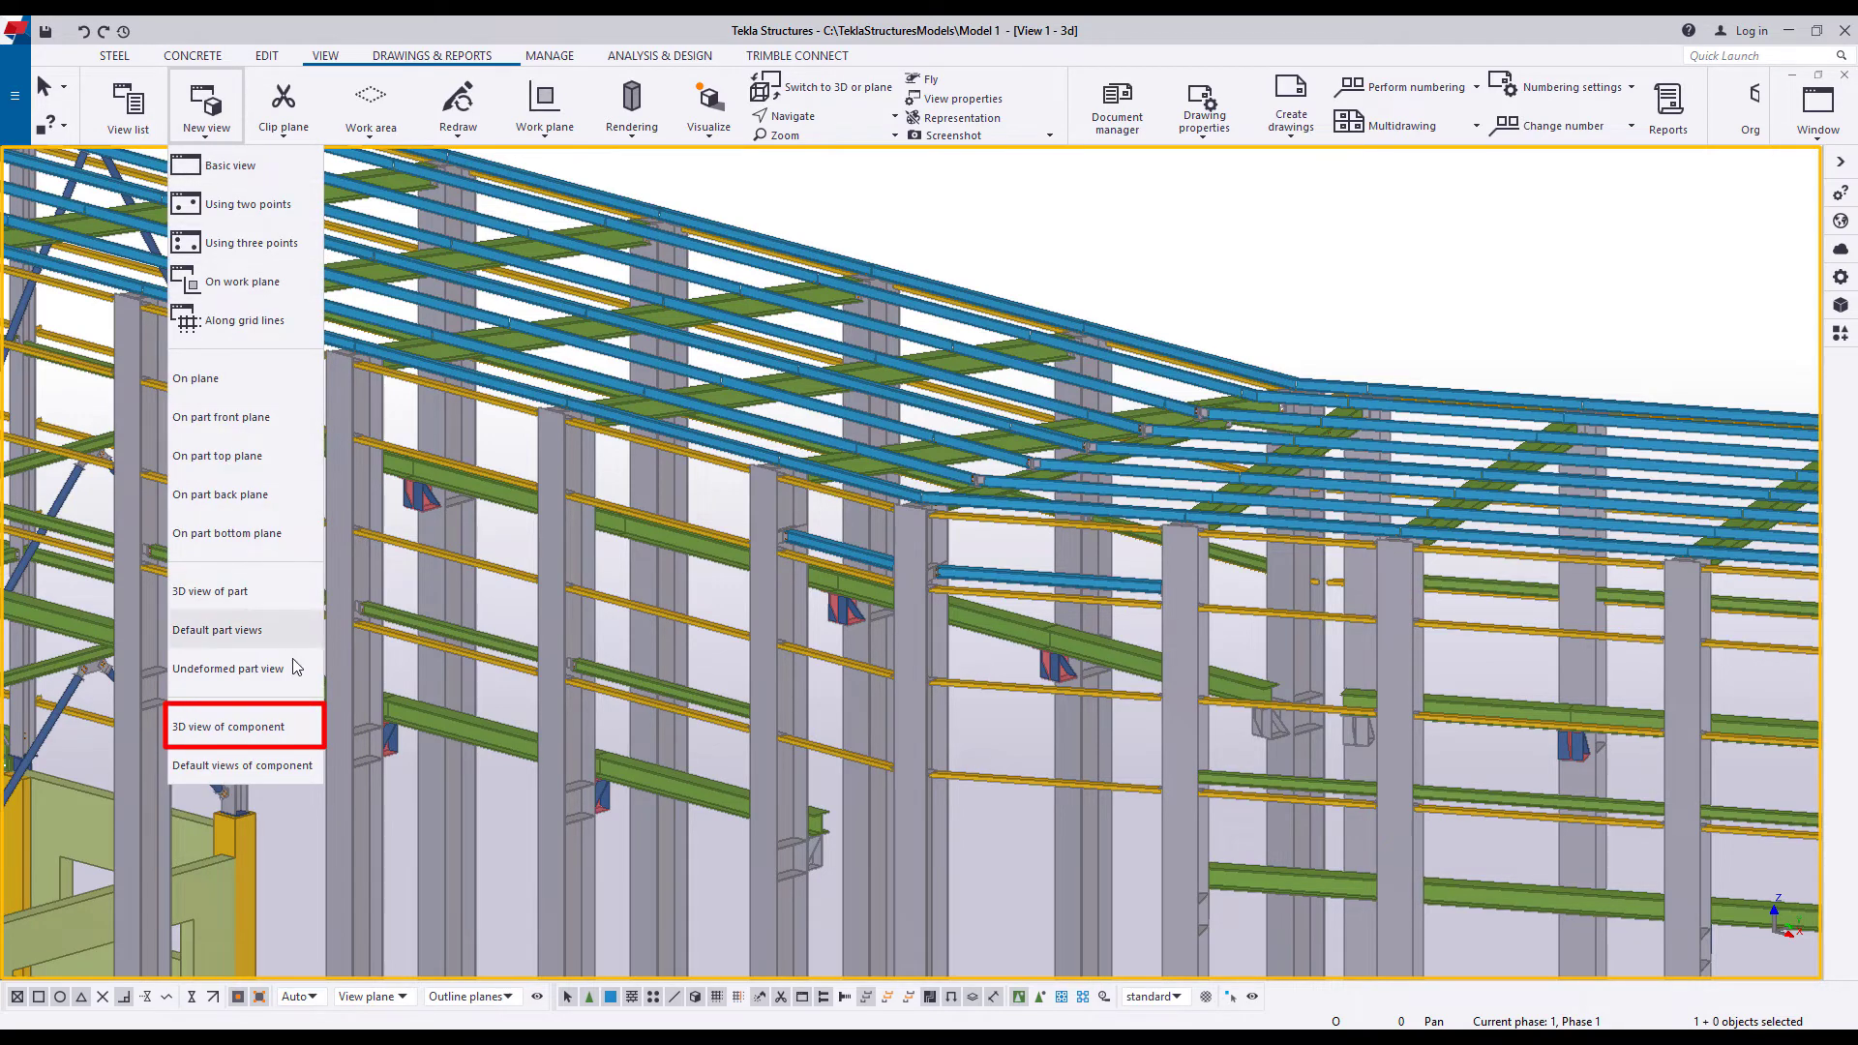
{"action": "left_click", "coordinate": [304, 727]}
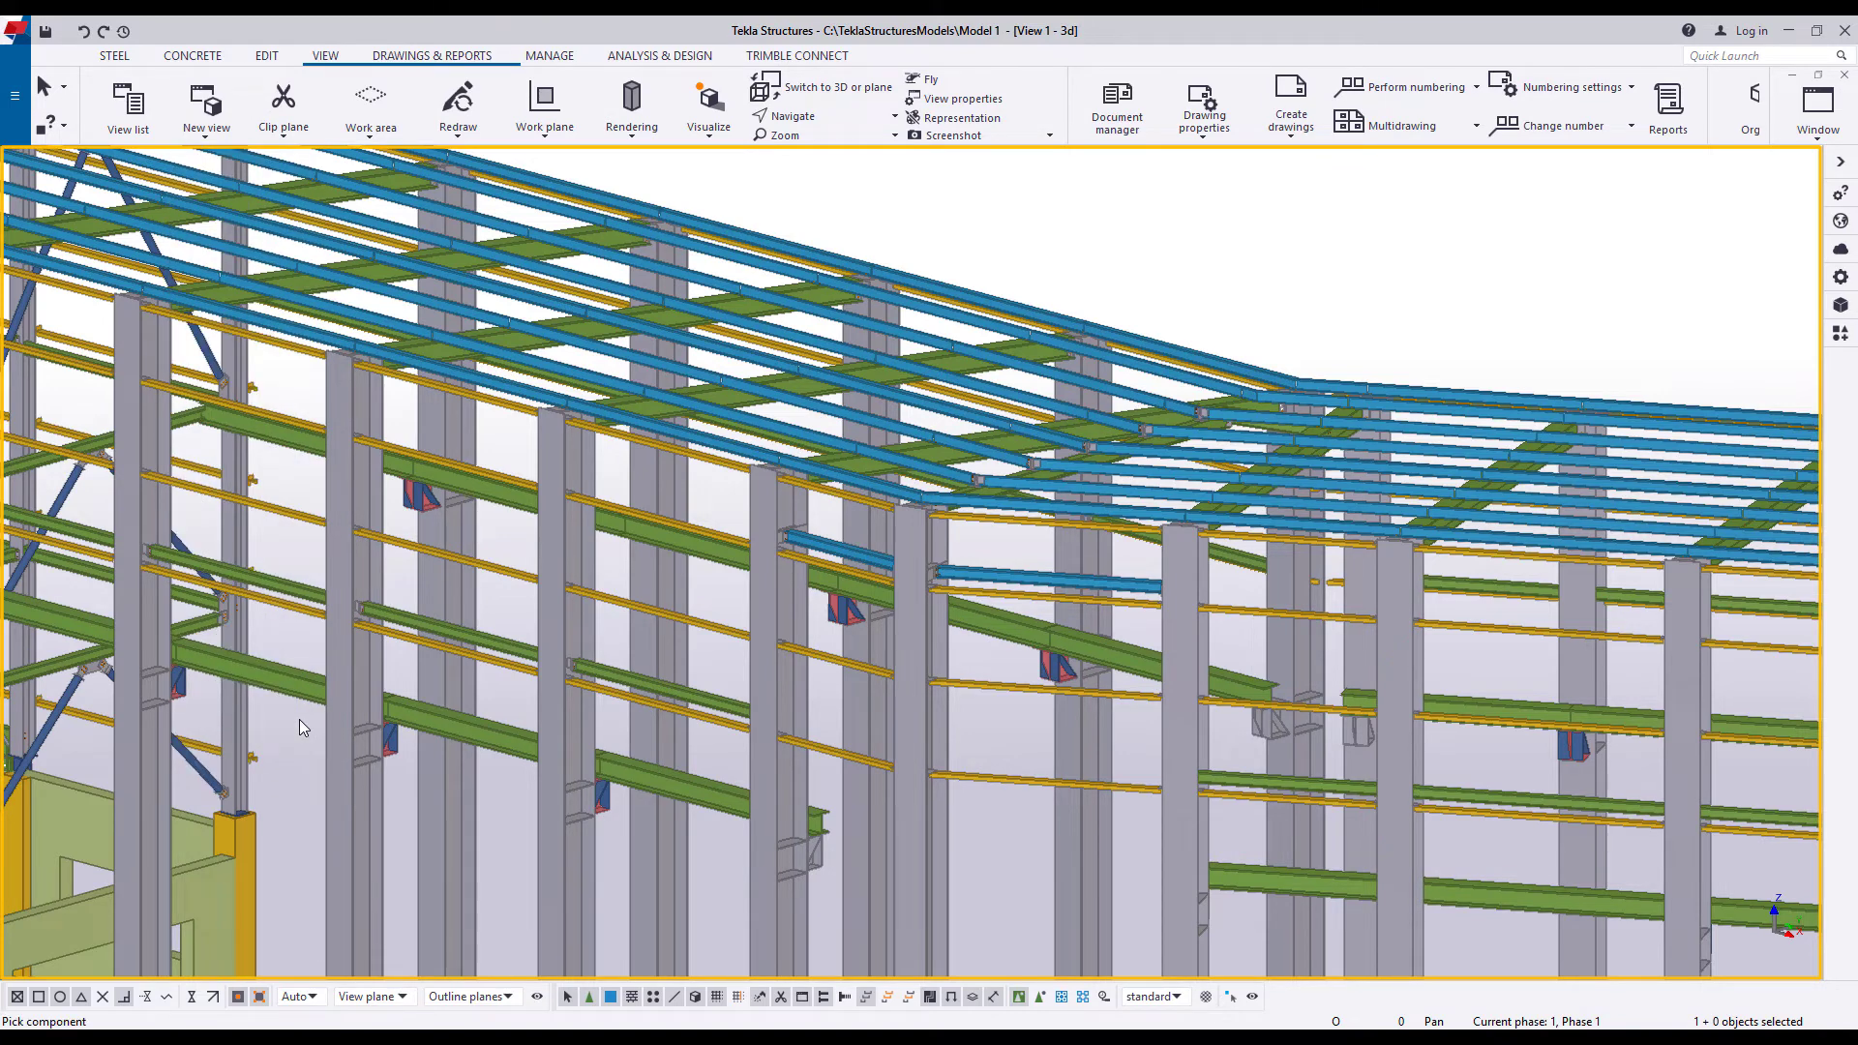
{"action": "left_click", "coordinate": [413, 495]}
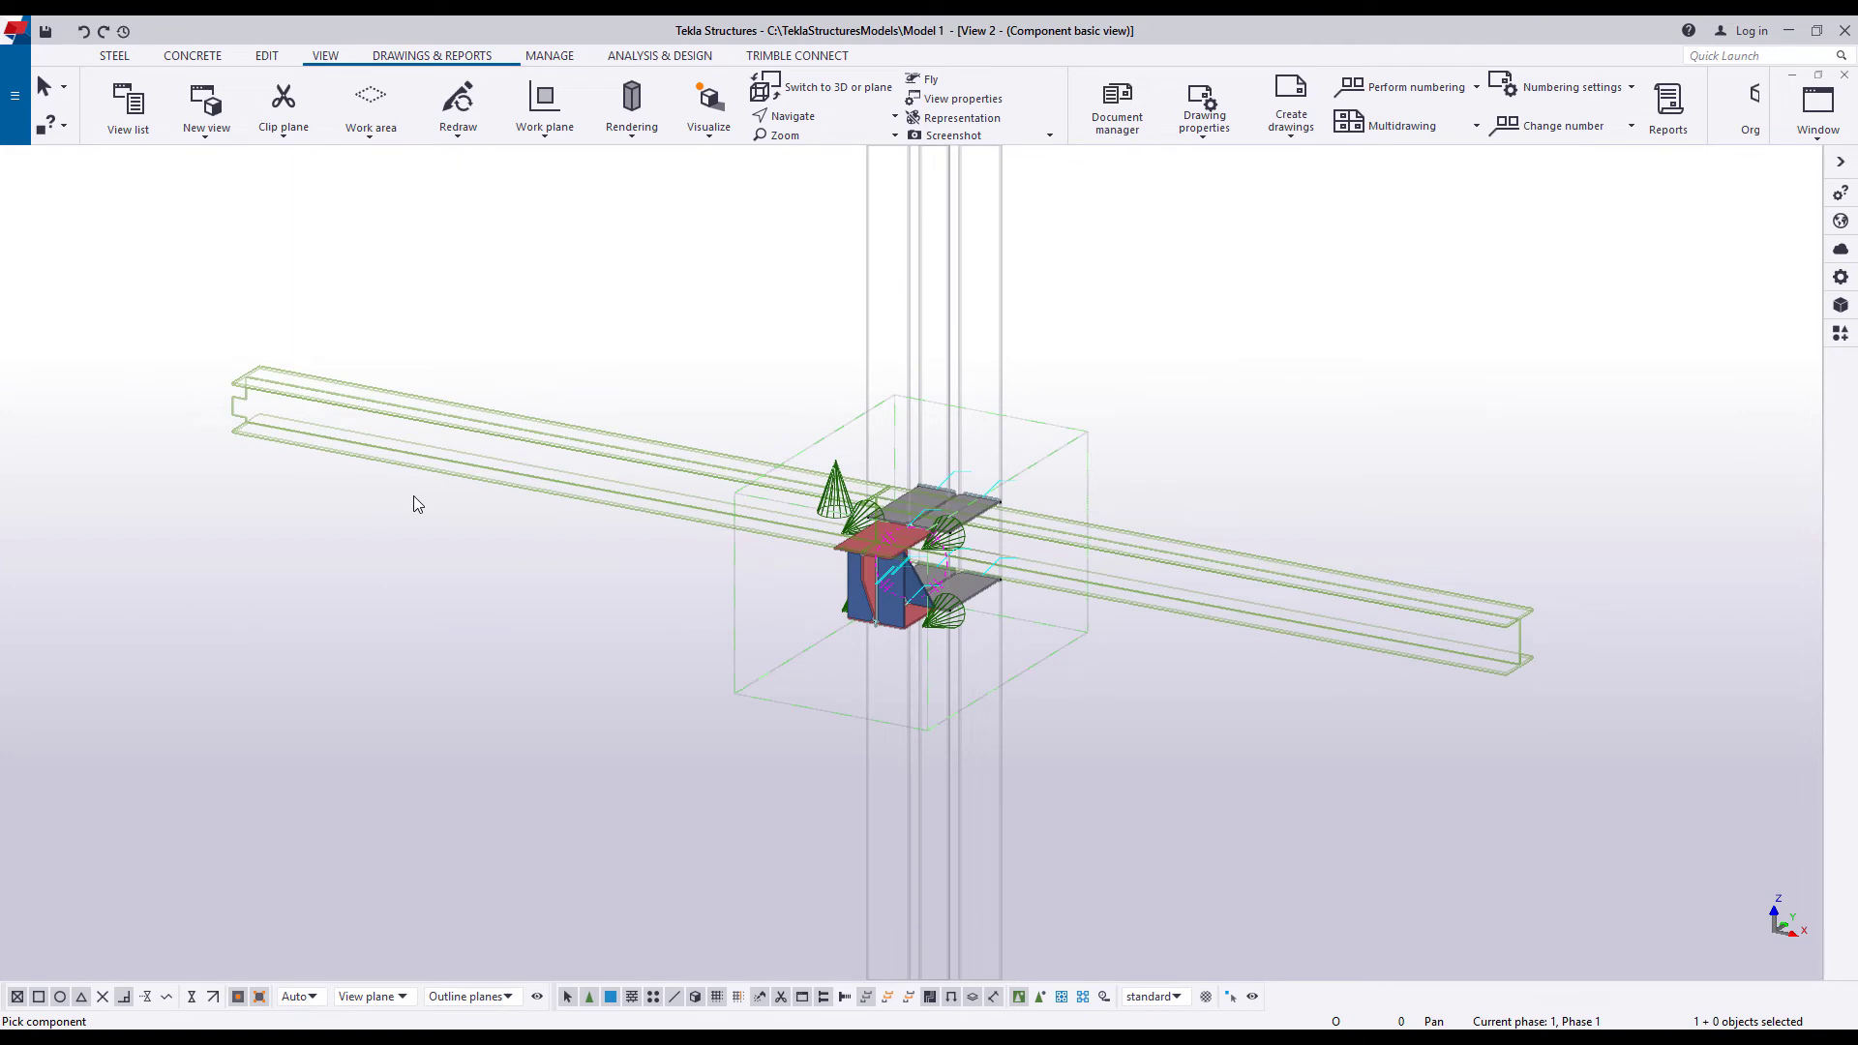
{"action": "right_click", "coordinate": [414, 496]}
{"action": "left_click", "coordinate": [418, 505]}
{"action": "left_click", "coordinate": [14, 116]}
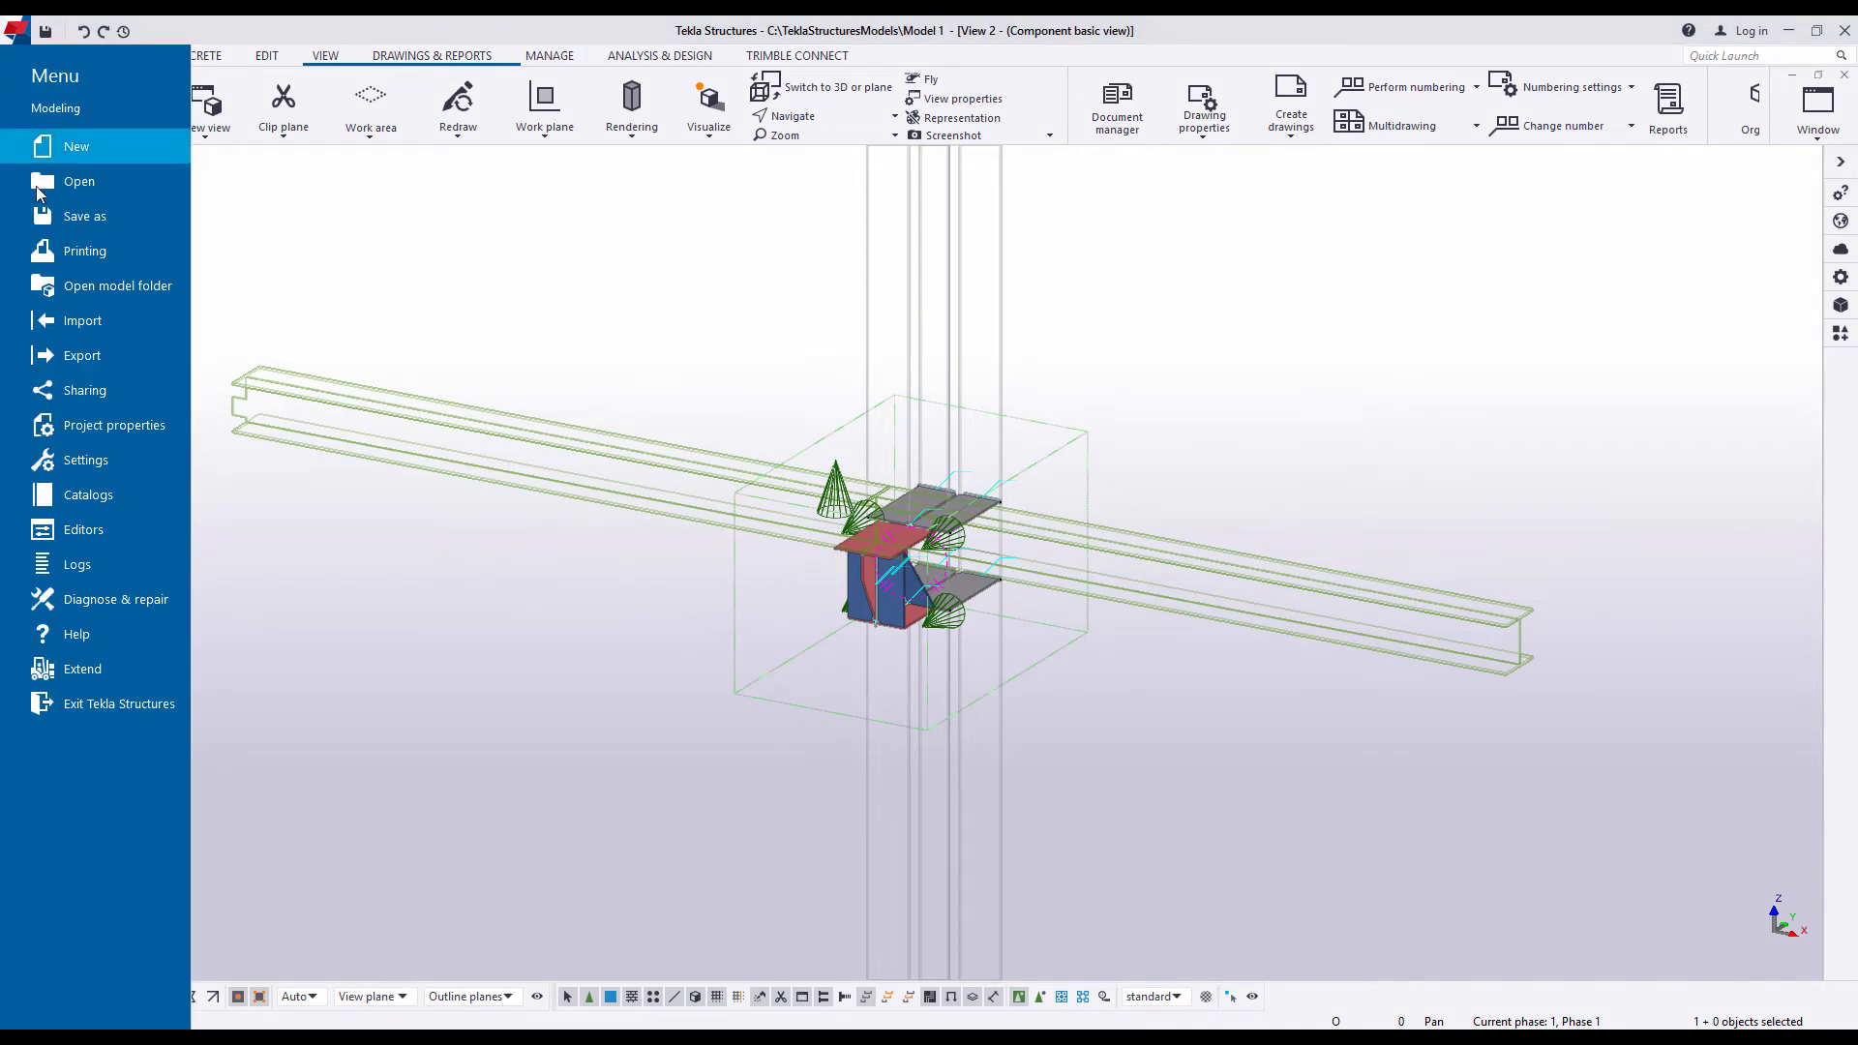
{"action": "left_click", "coordinate": [124, 457]}
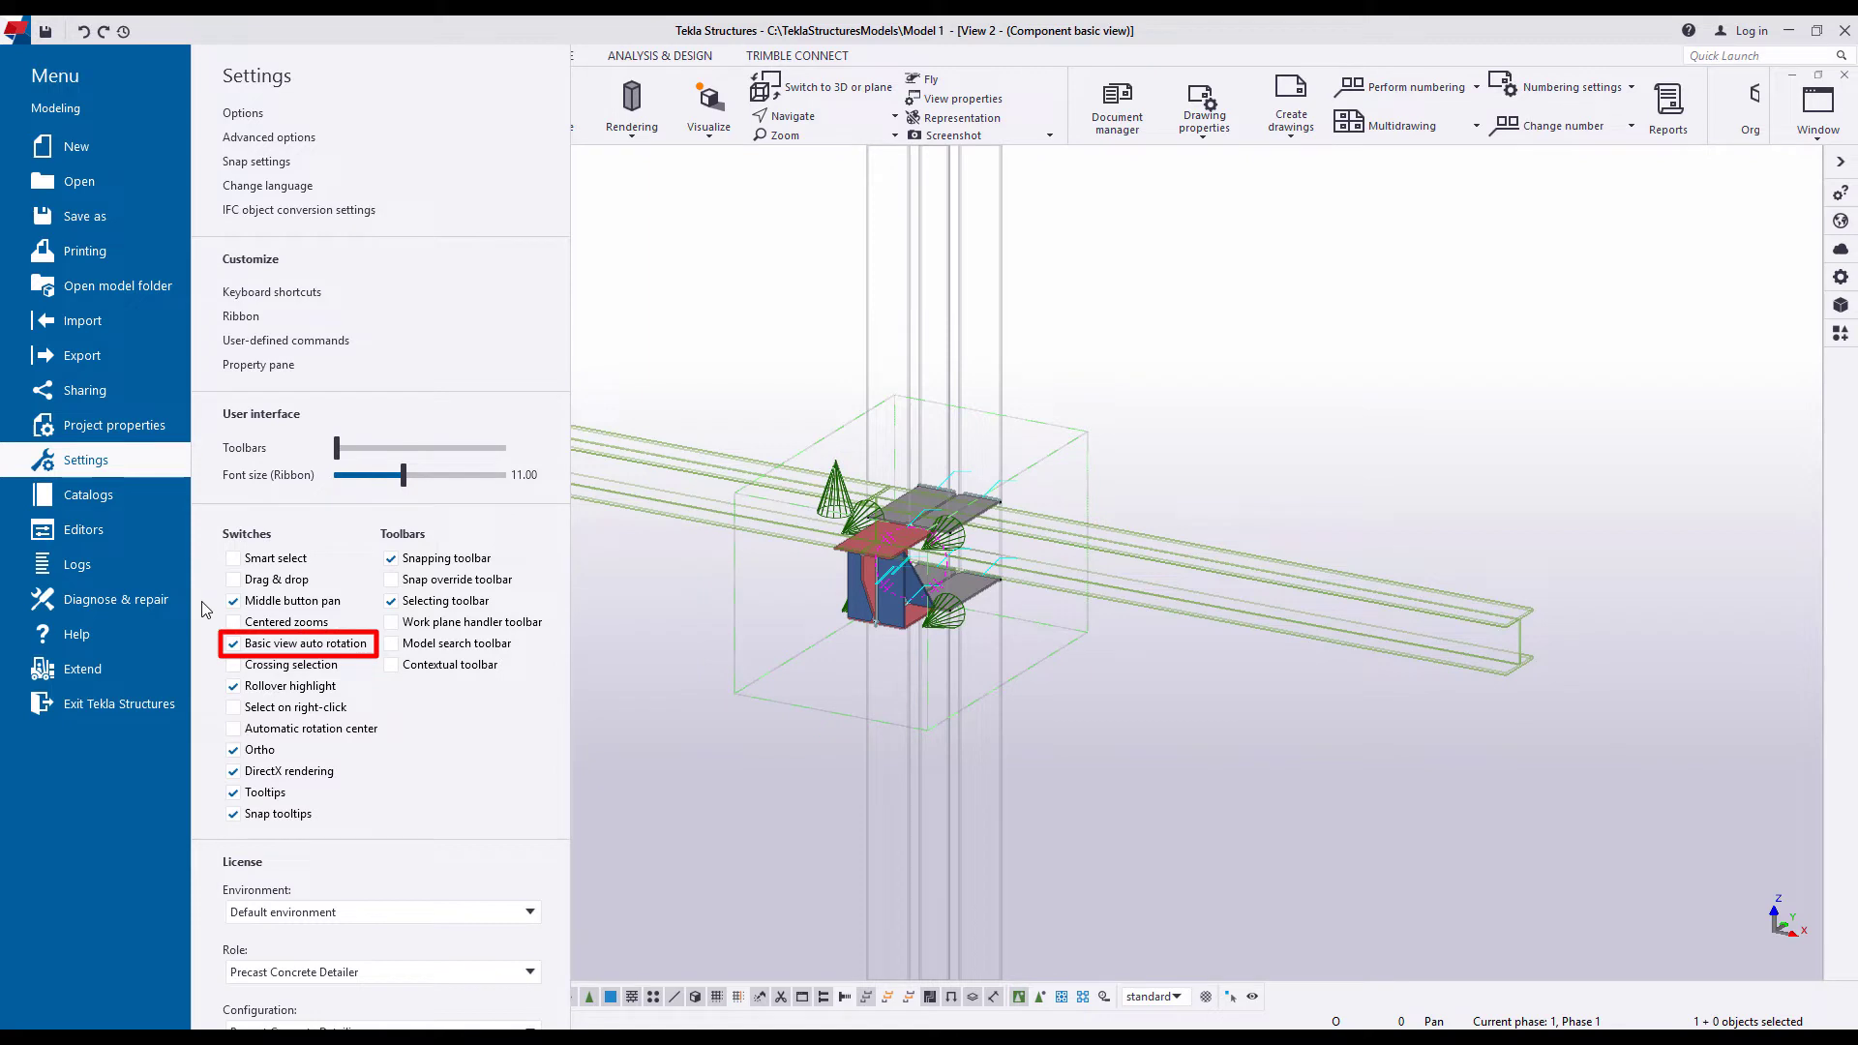
Step: Disable Basic view auto rotation and create a 3D view of the connection component
{"action": "left_click", "coordinate": [234, 645]}
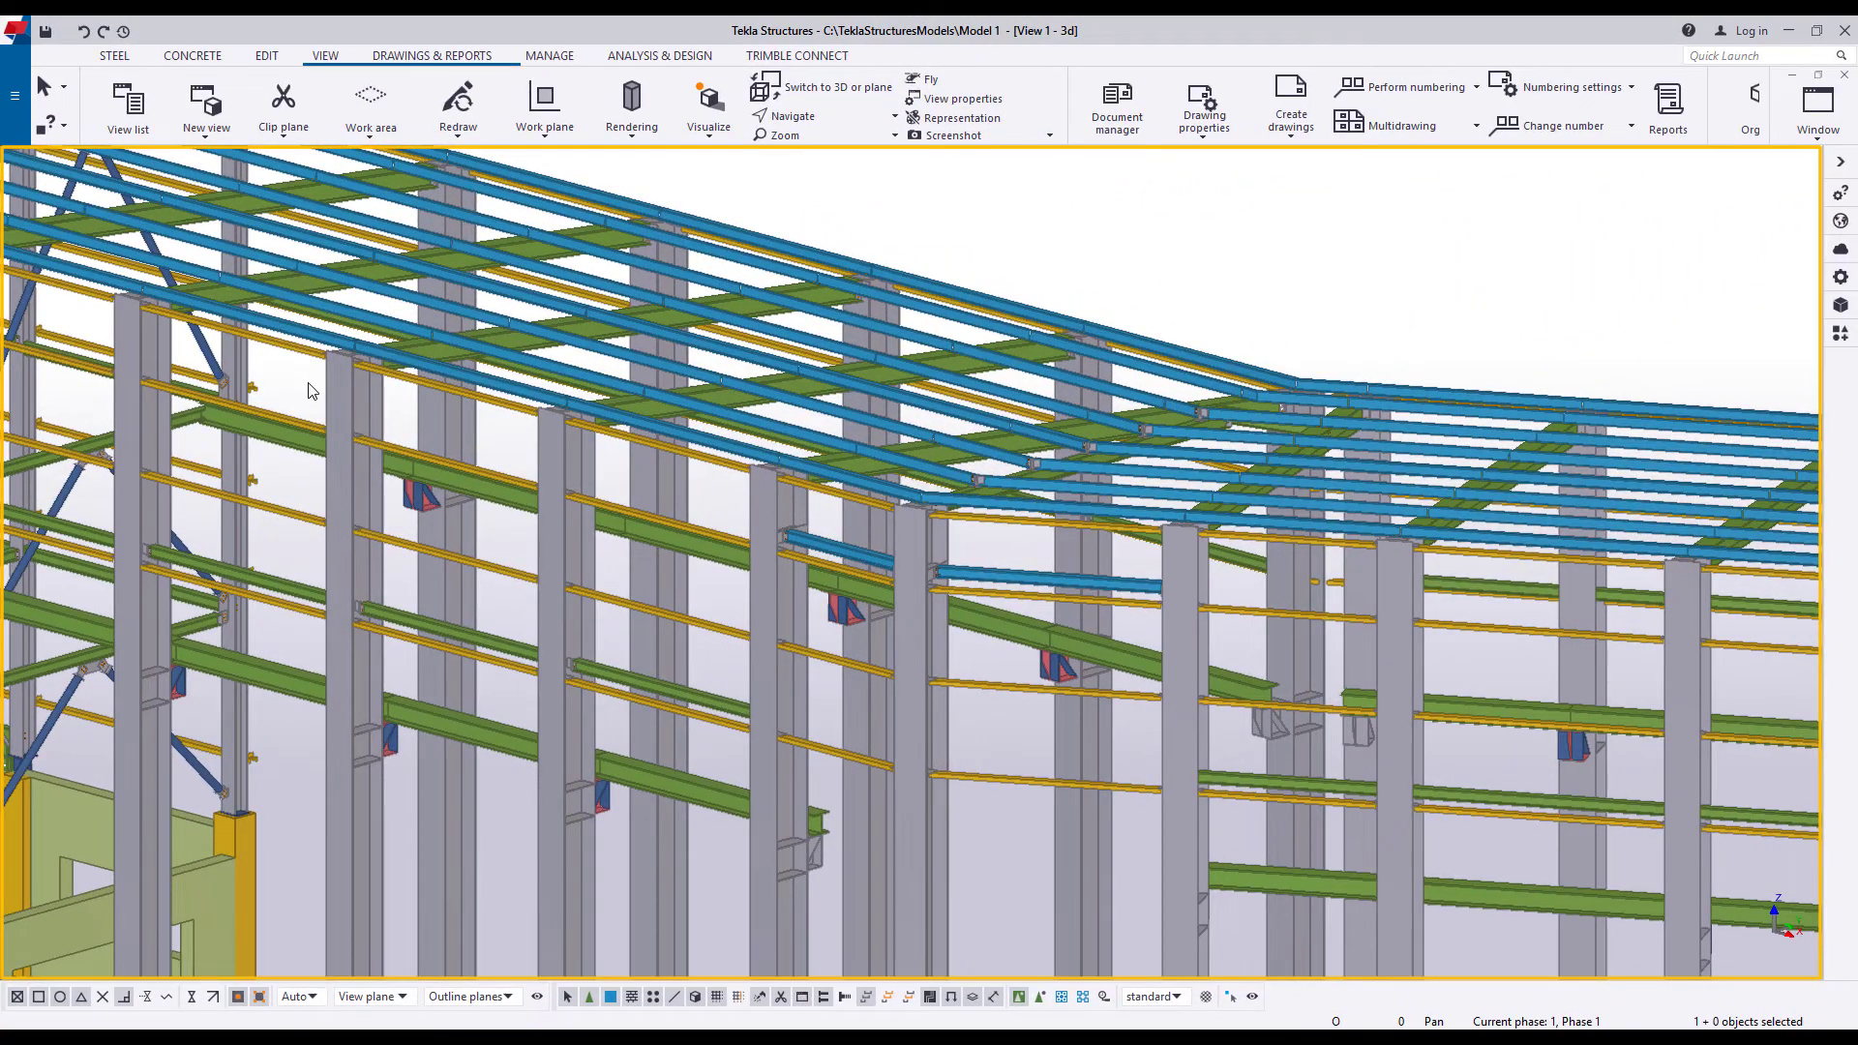
{"action": "left_click", "coordinate": [224, 126]}
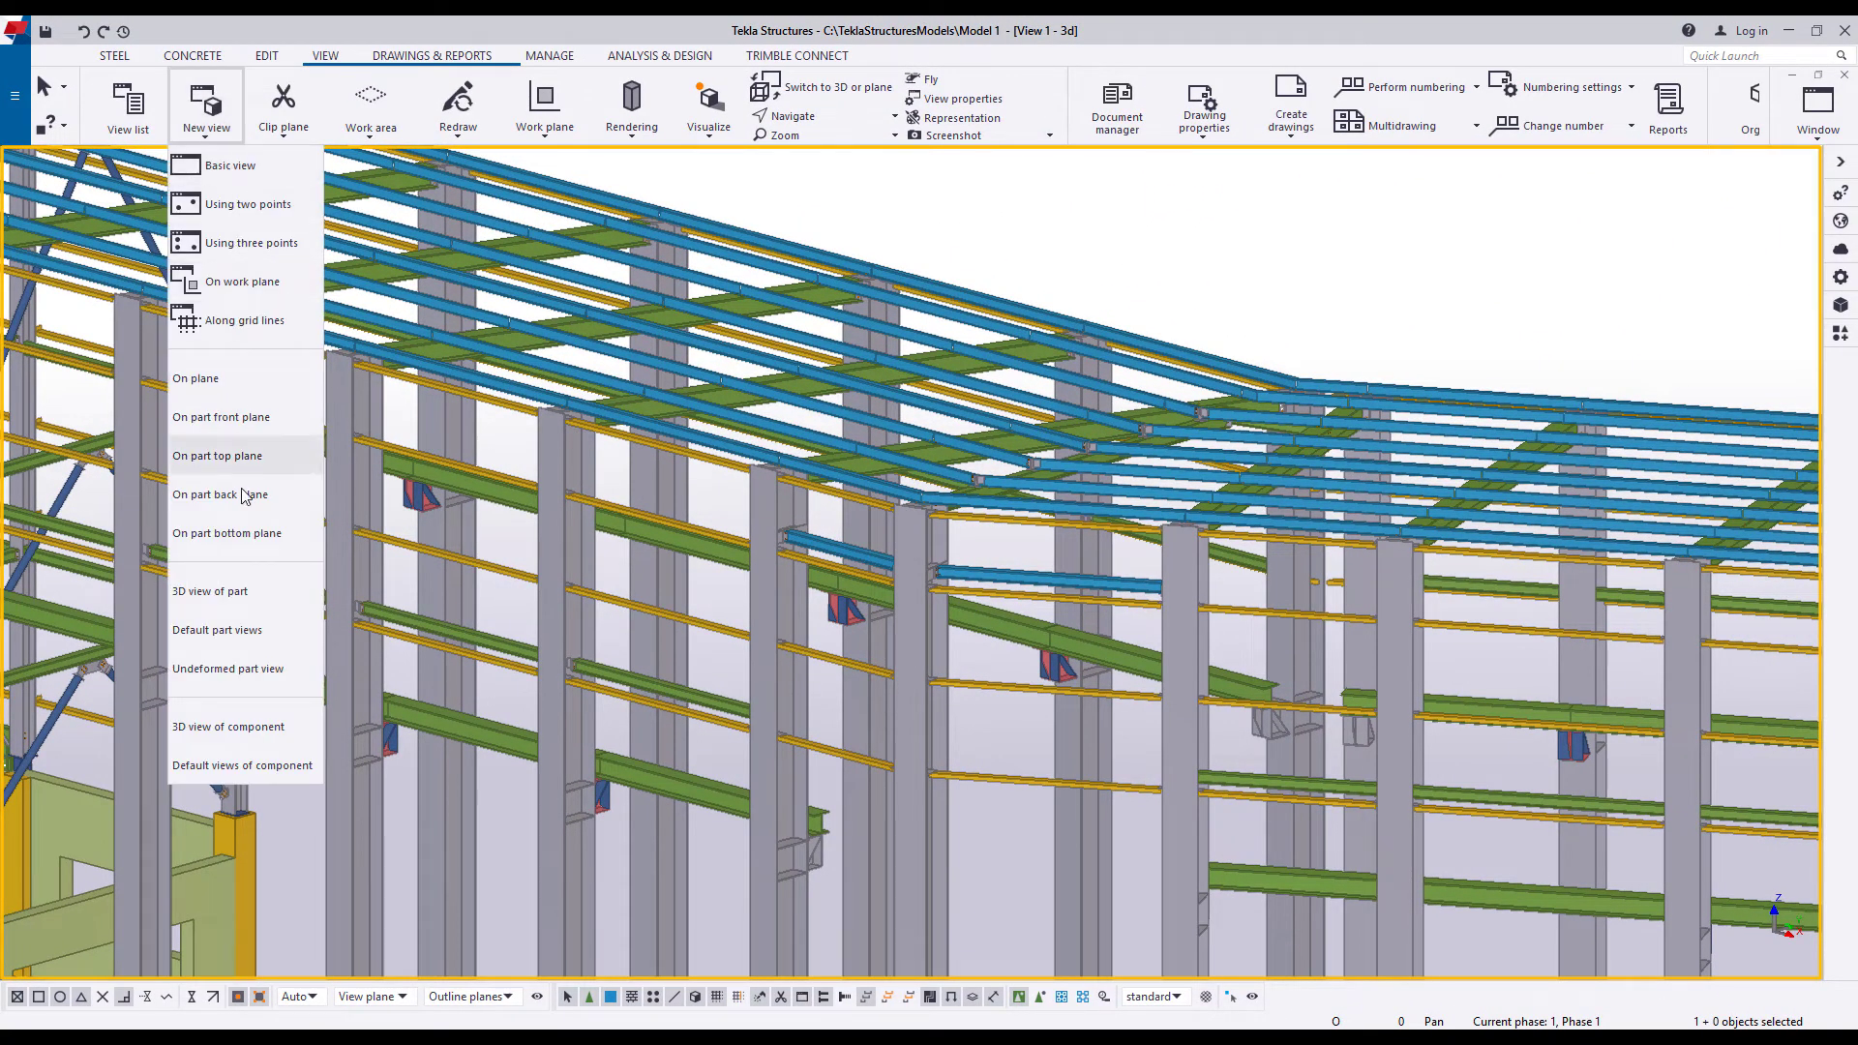
{"action": "left_click", "coordinate": [228, 727]}
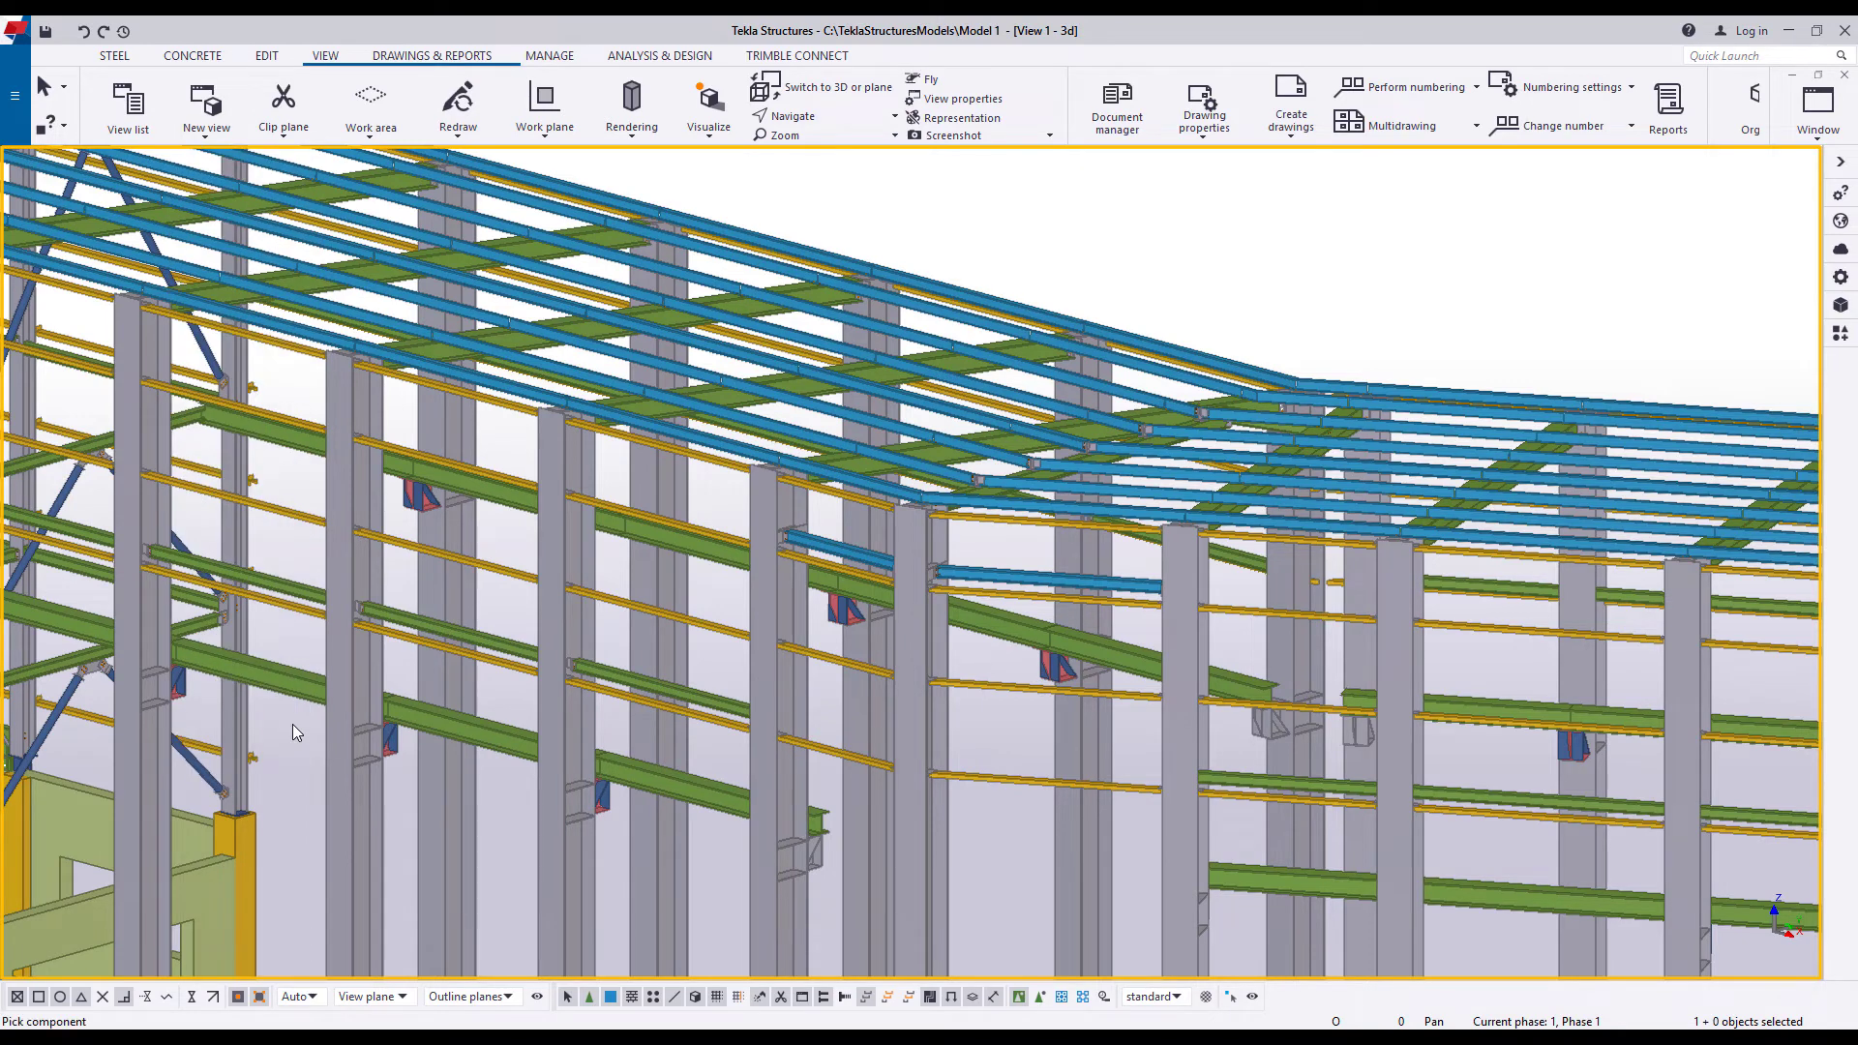
{"action": "left_click", "coordinate": [410, 493]}
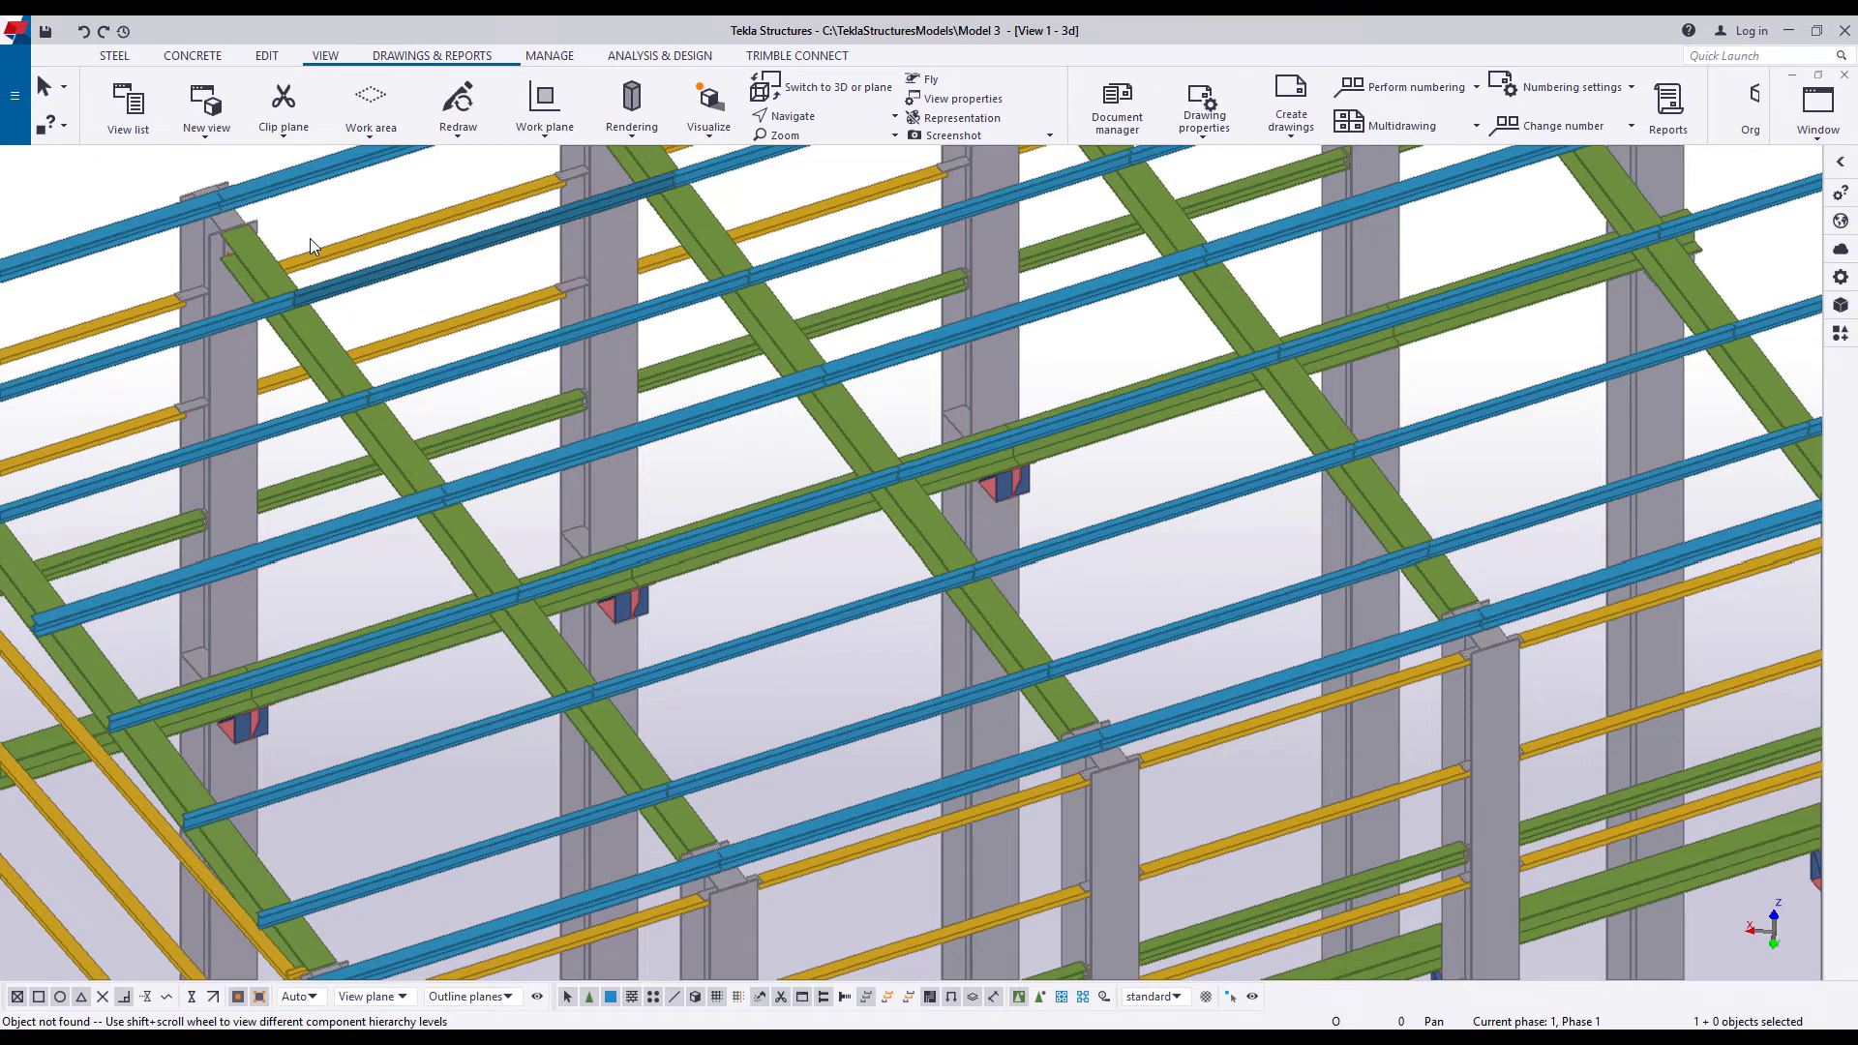
Step: Create the default component views of the picked connection
{"action": "left_click", "coordinate": [226, 134]}
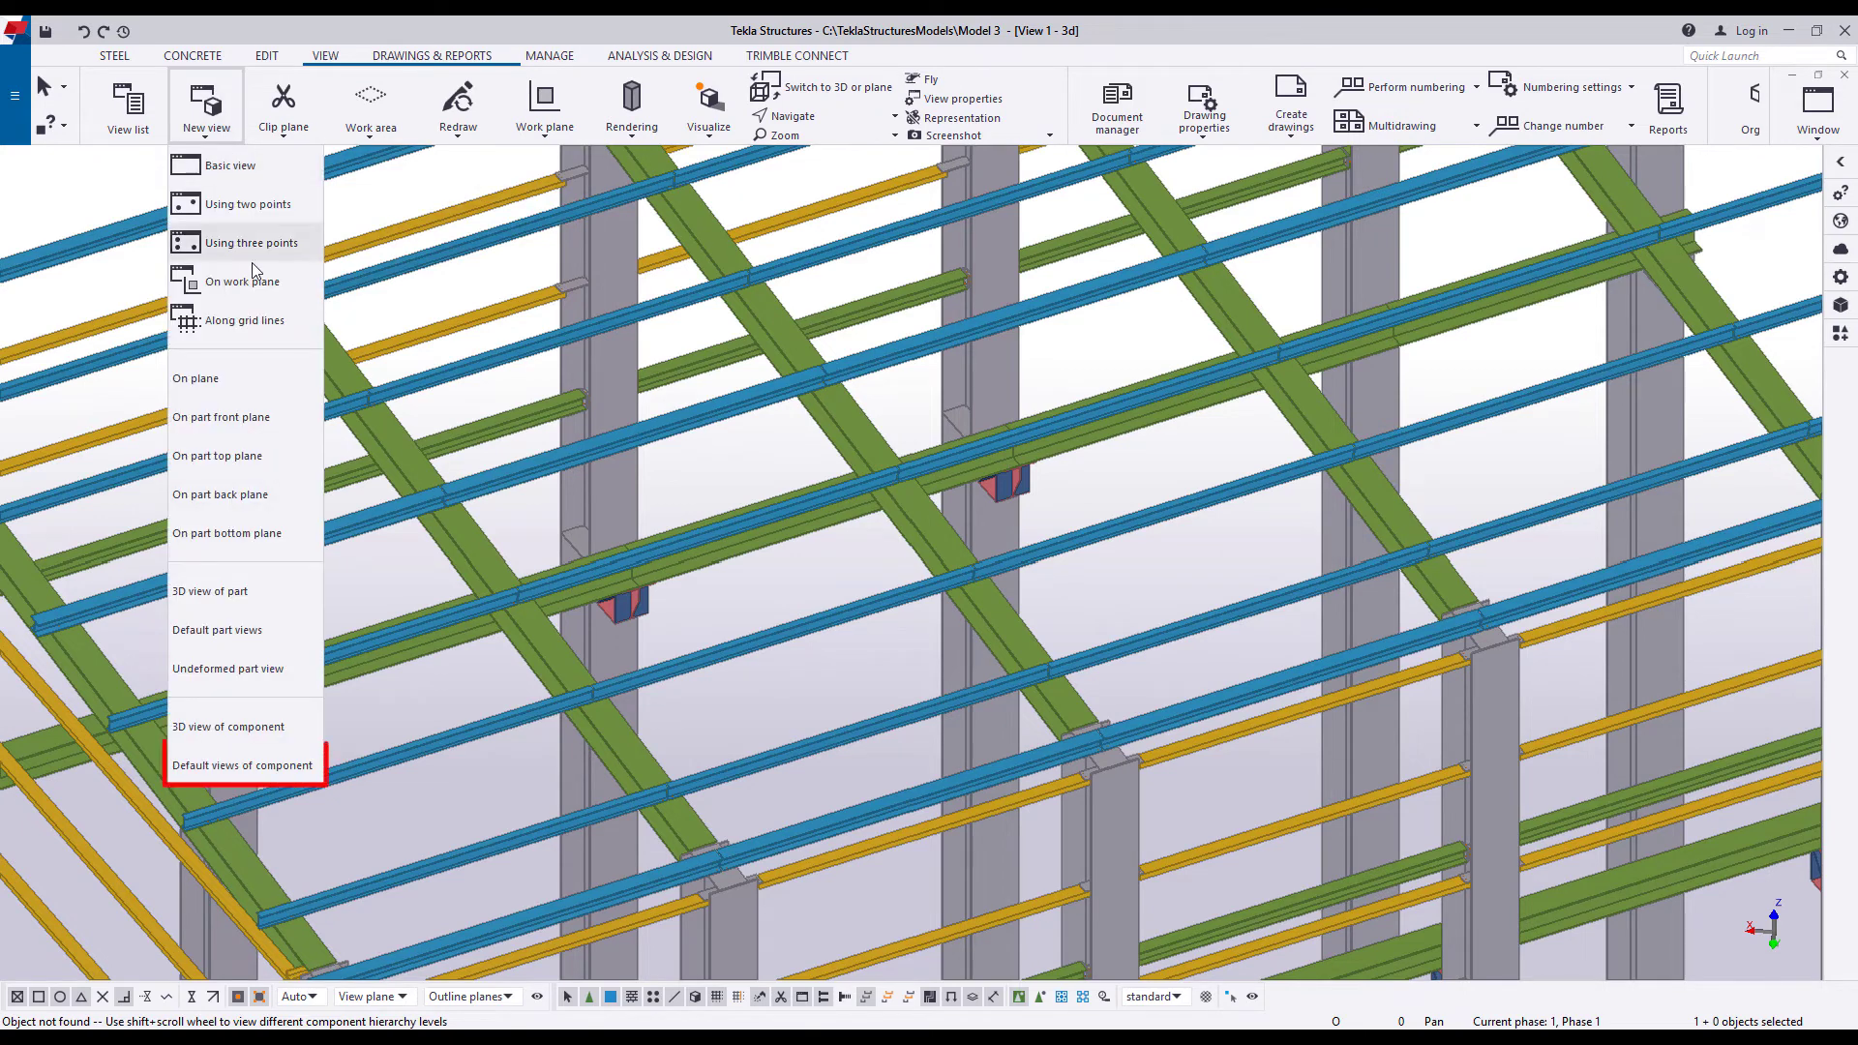
{"action": "left_click", "coordinate": [300, 766]}
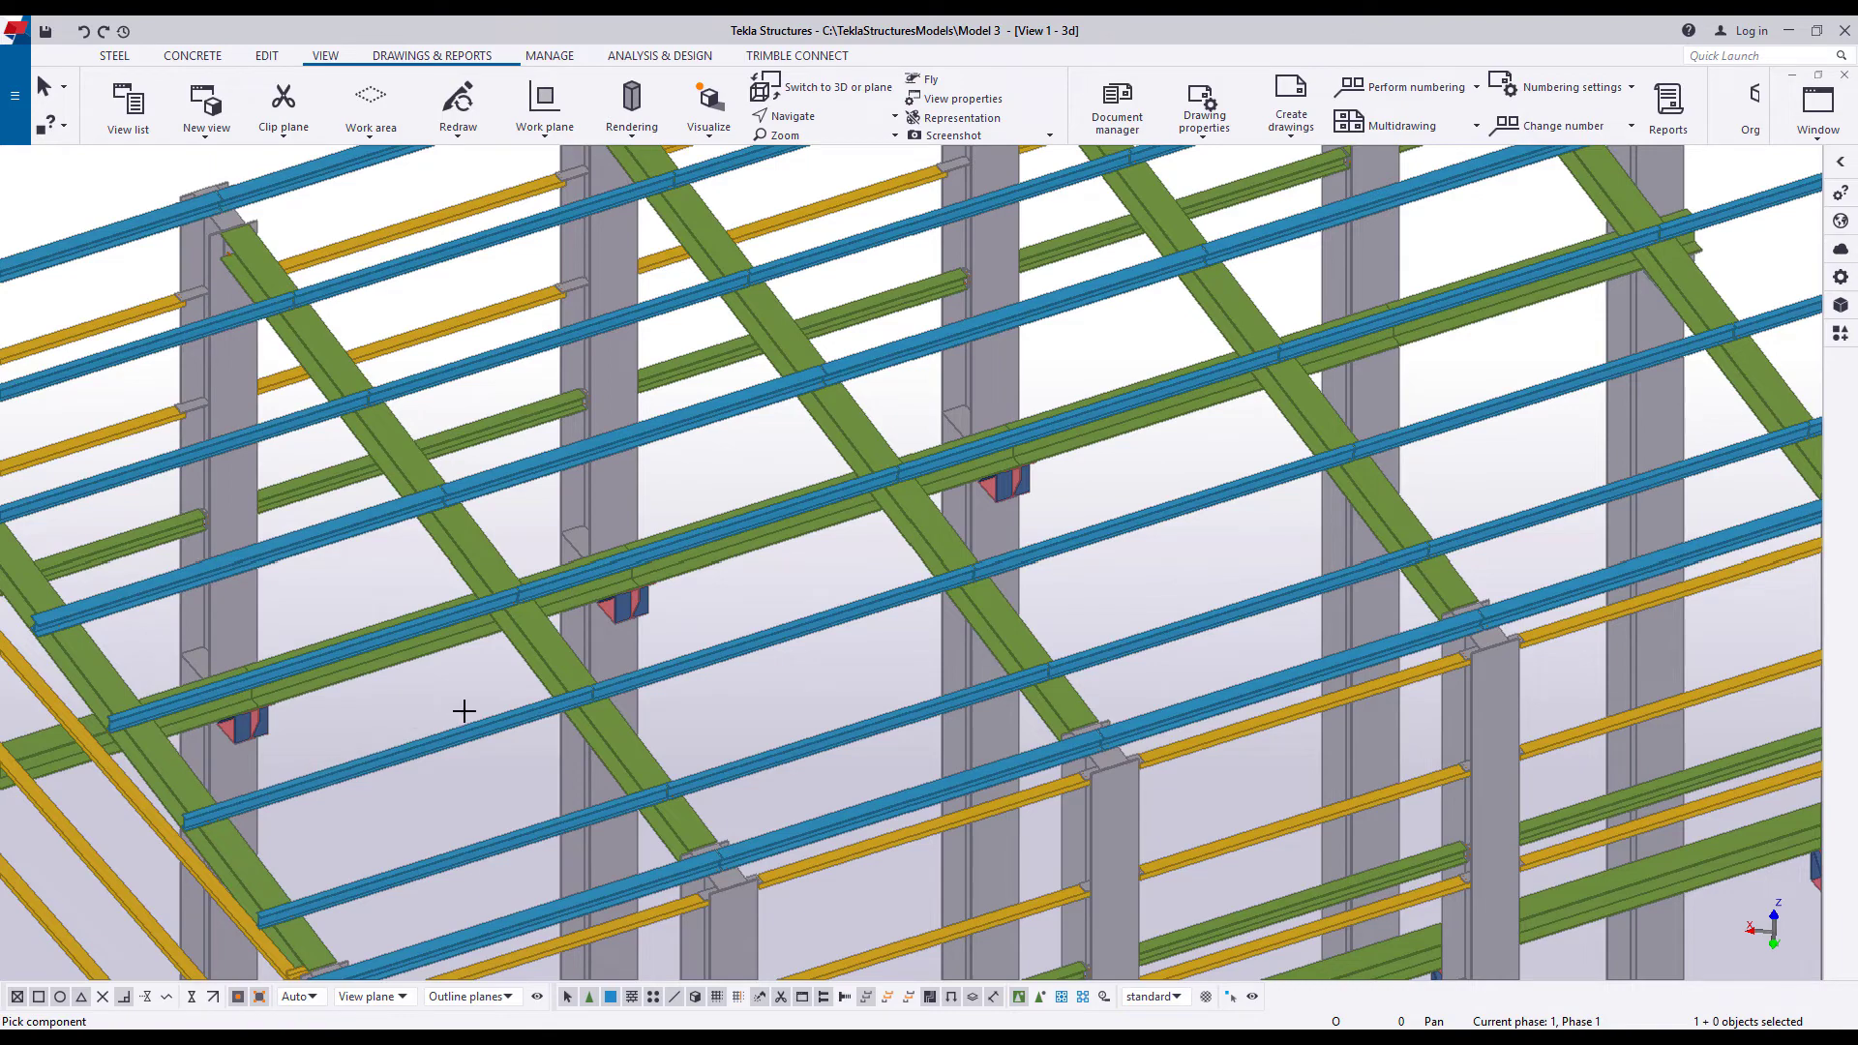
{"action": "left_click", "coordinate": [633, 608]}
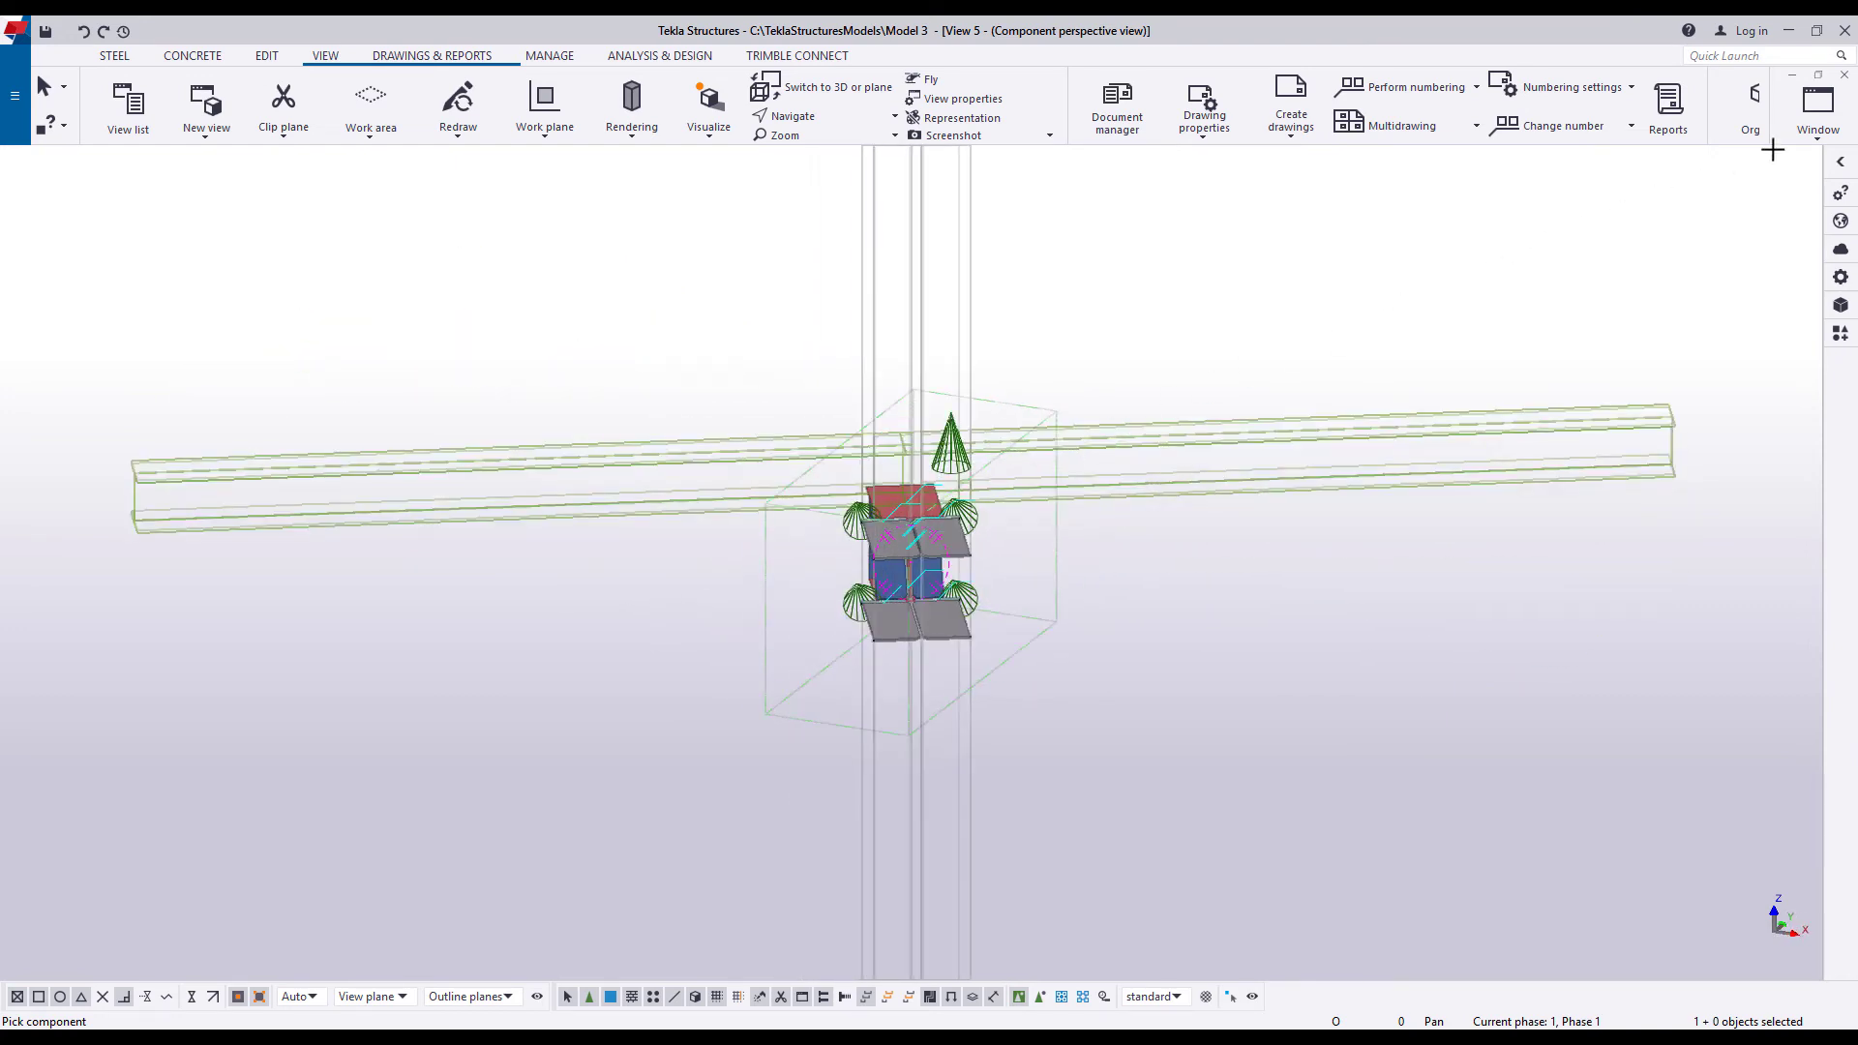
Step: Cascade the windows, close View 1 - 3d, and tile the four component views
{"action": "left_click", "coordinate": [1815, 126]}
{"action": "left_click", "coordinate": [1733, 155]}
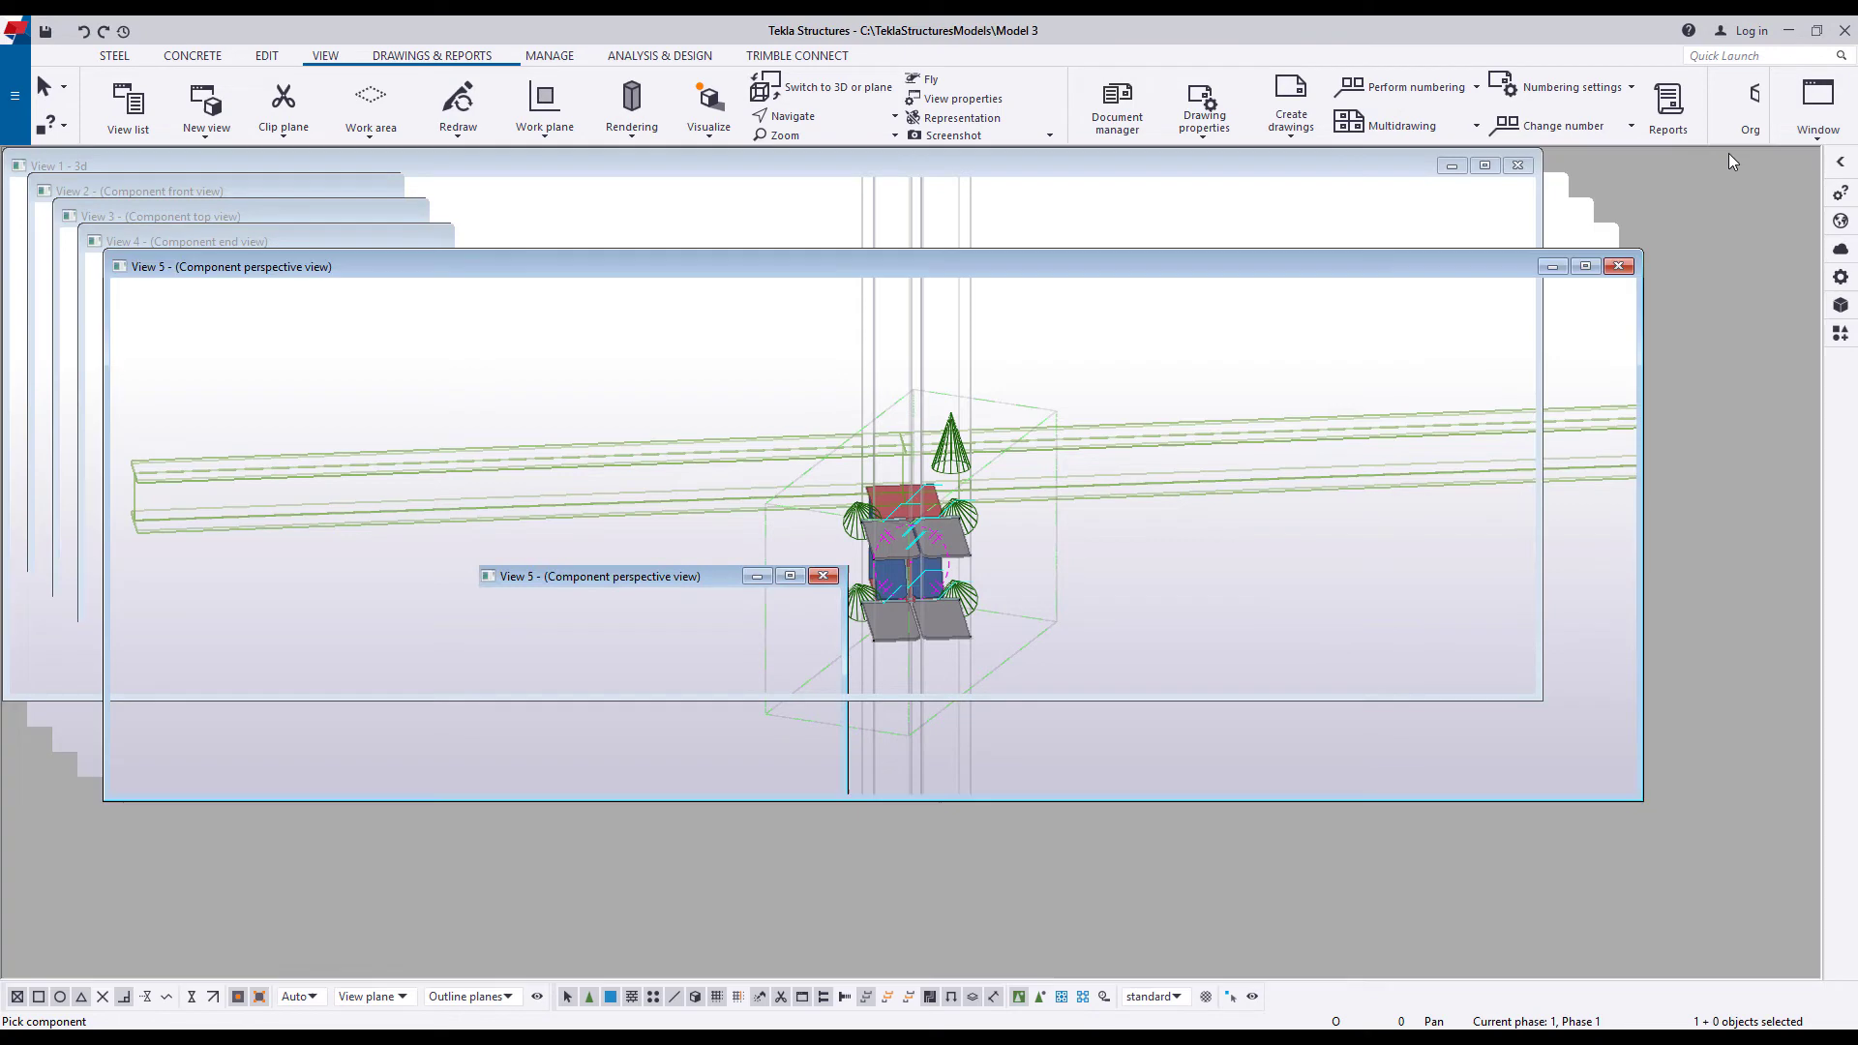
{"action": "left_click", "coordinate": [1520, 166]}
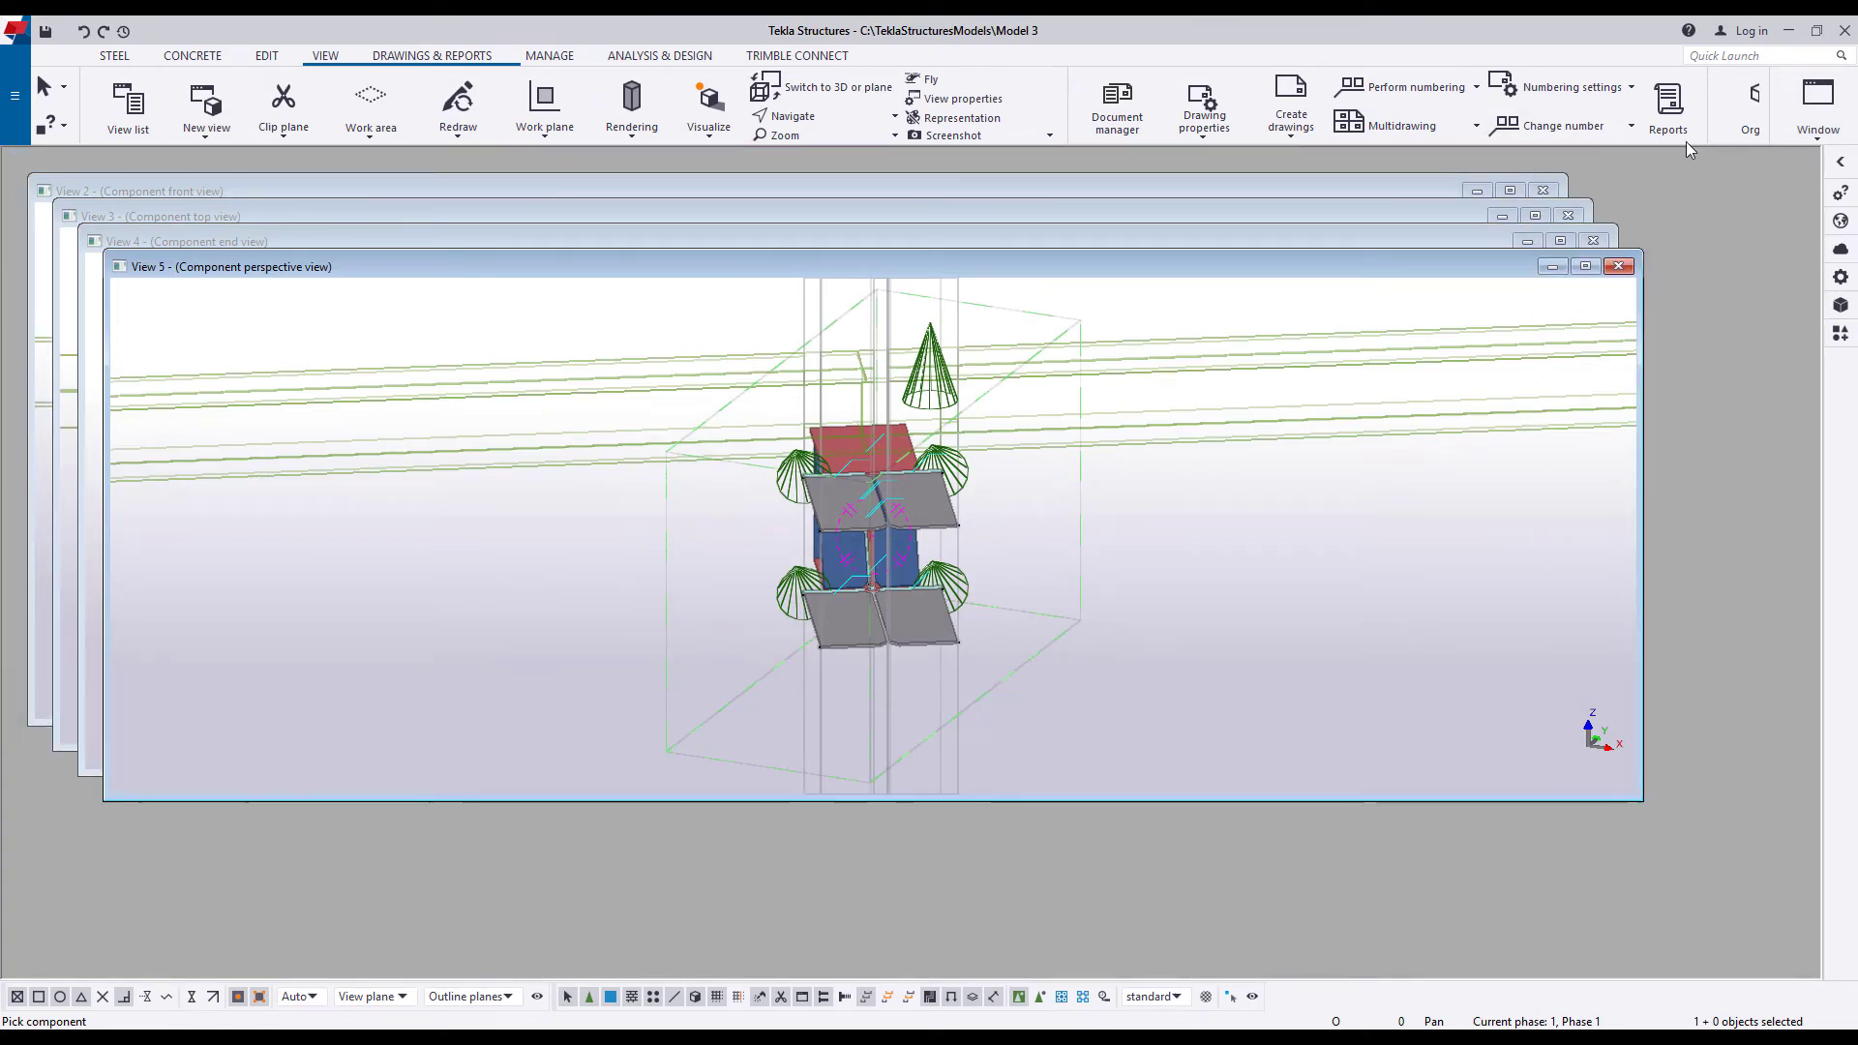
{"action": "left_click", "coordinate": [1819, 136]}
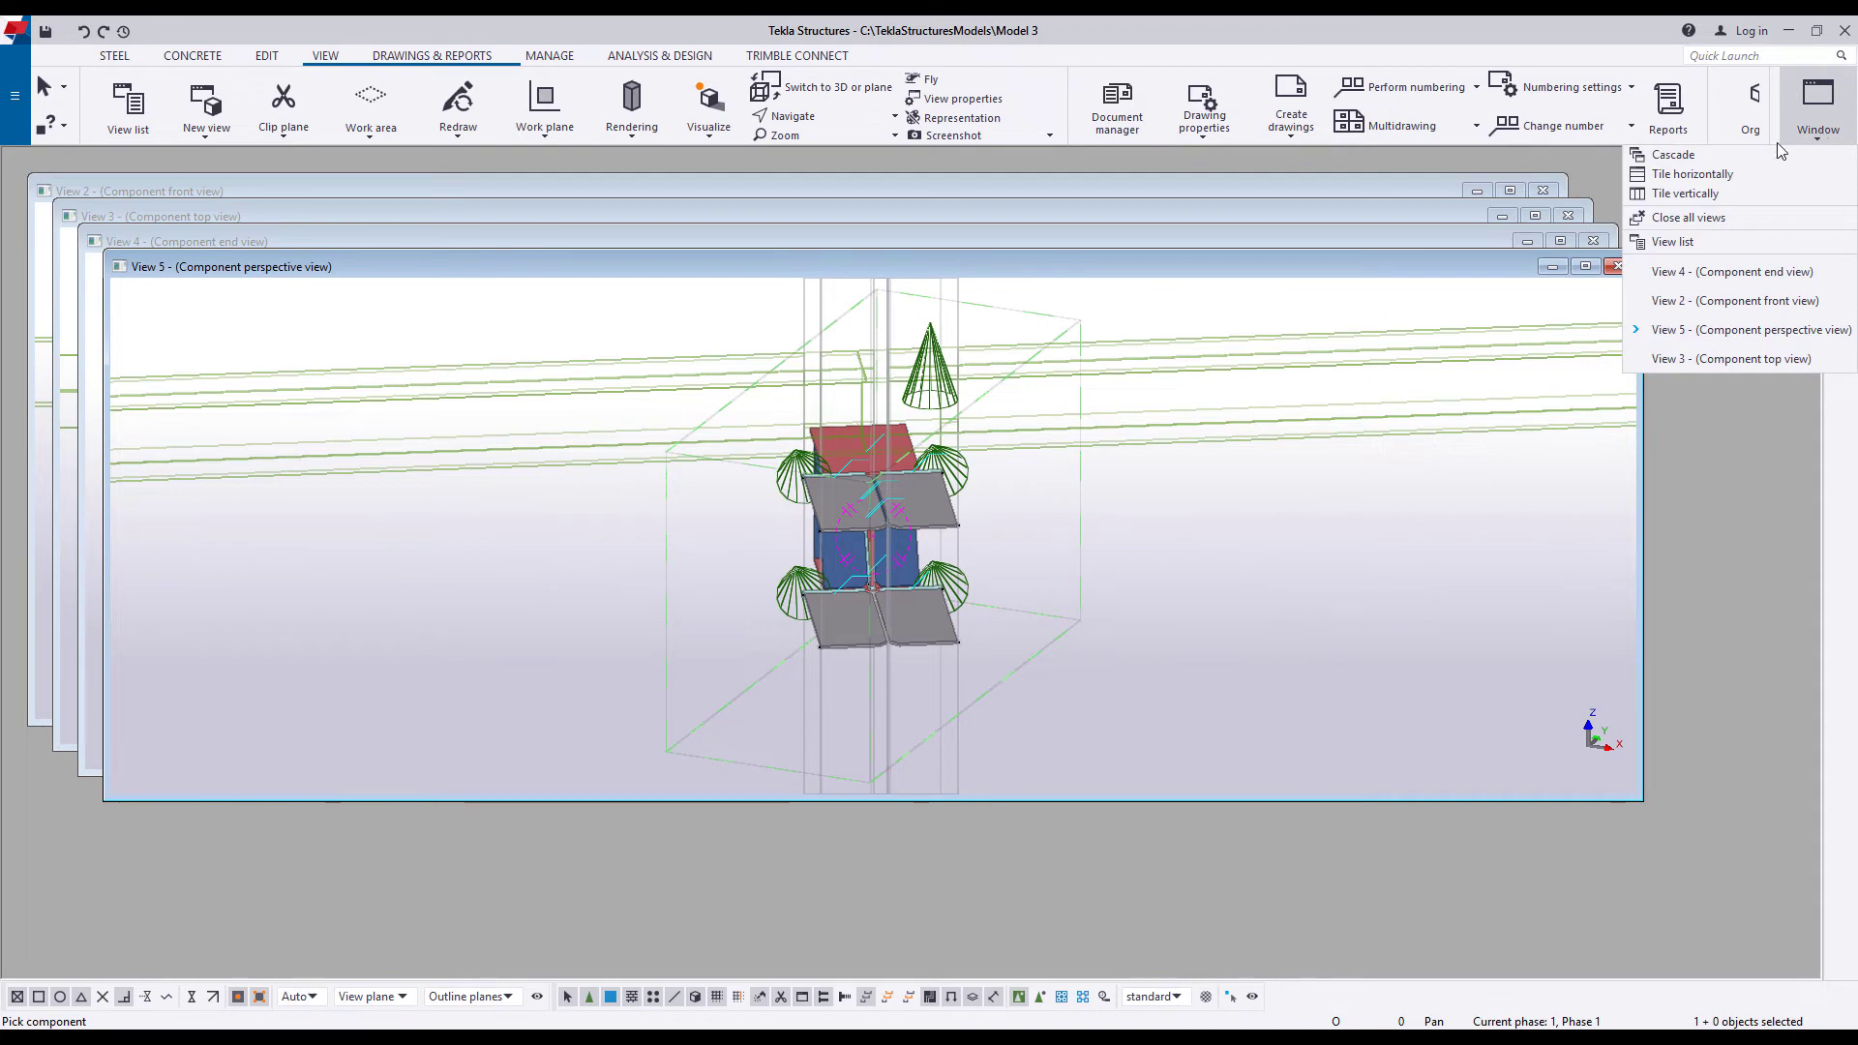
{"action": "left_click", "coordinate": [1713, 200]}
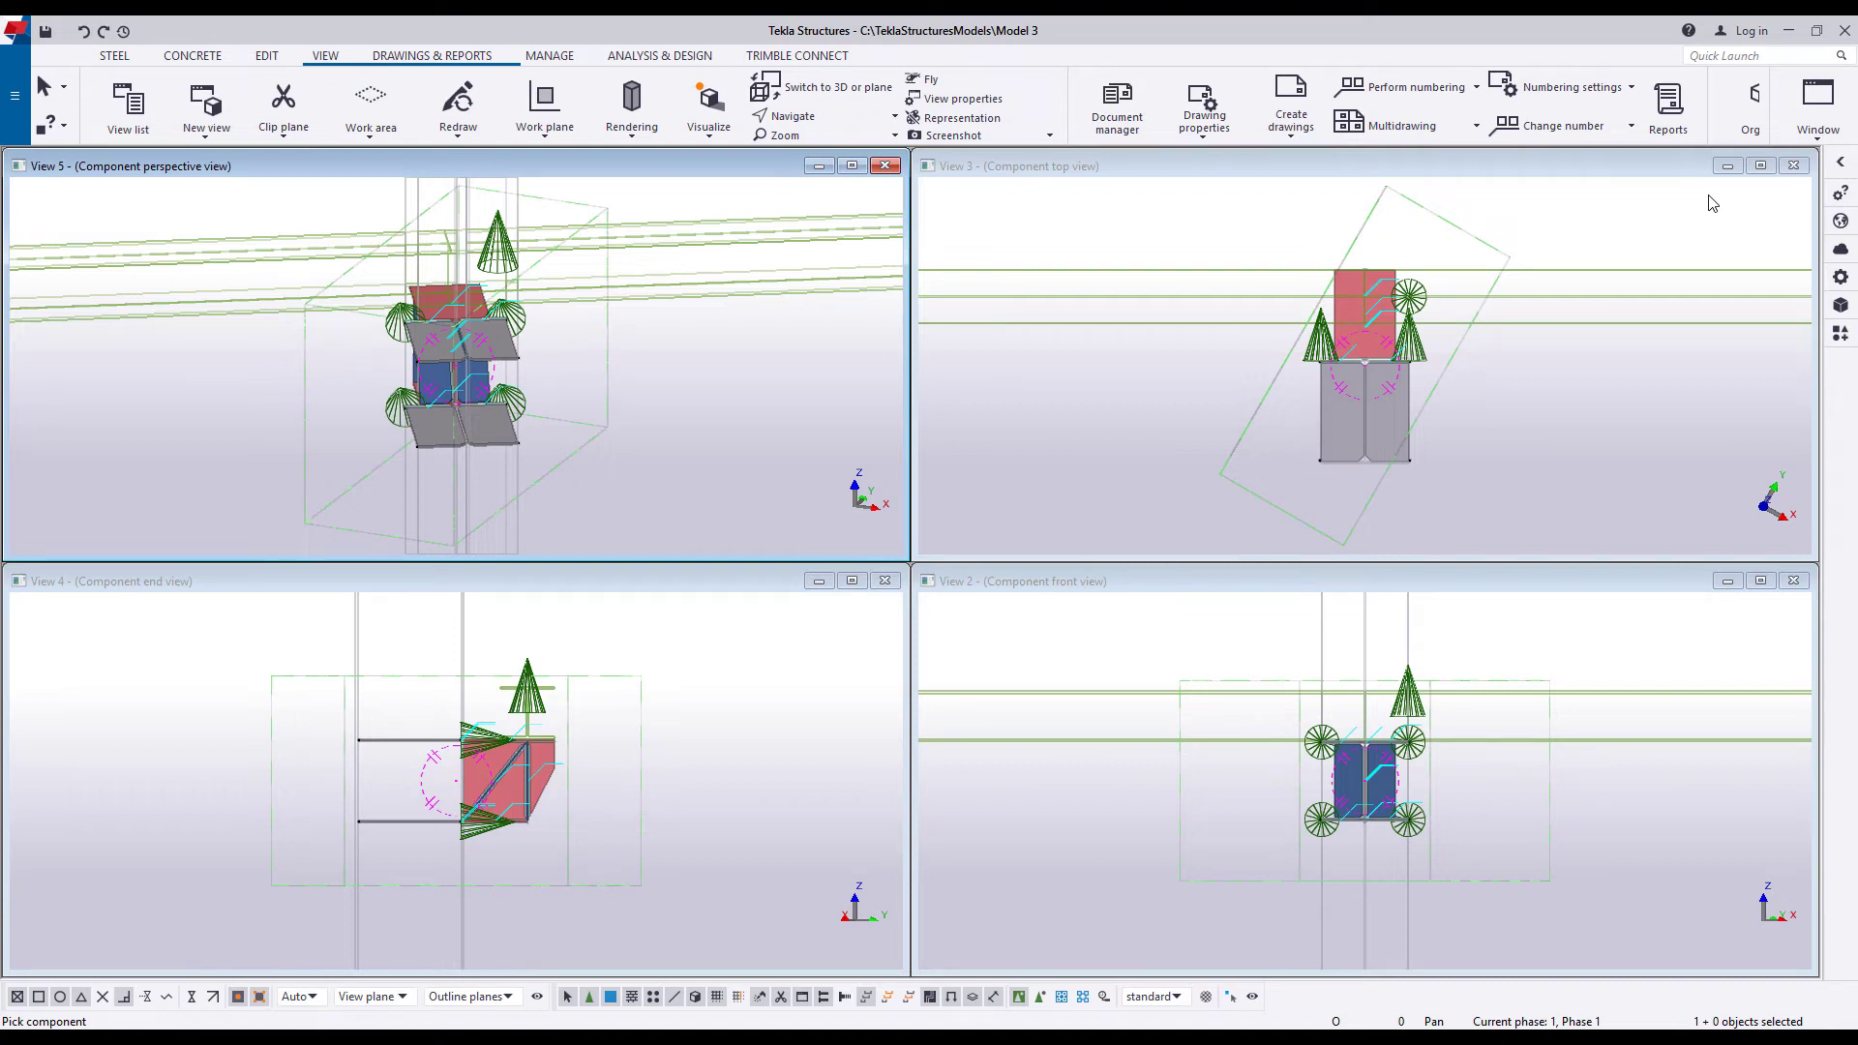
Step: Remove the brackets from View 3's name so it reads 'Component top view'
{"action": "left_click", "coordinate": [1043, 397]}
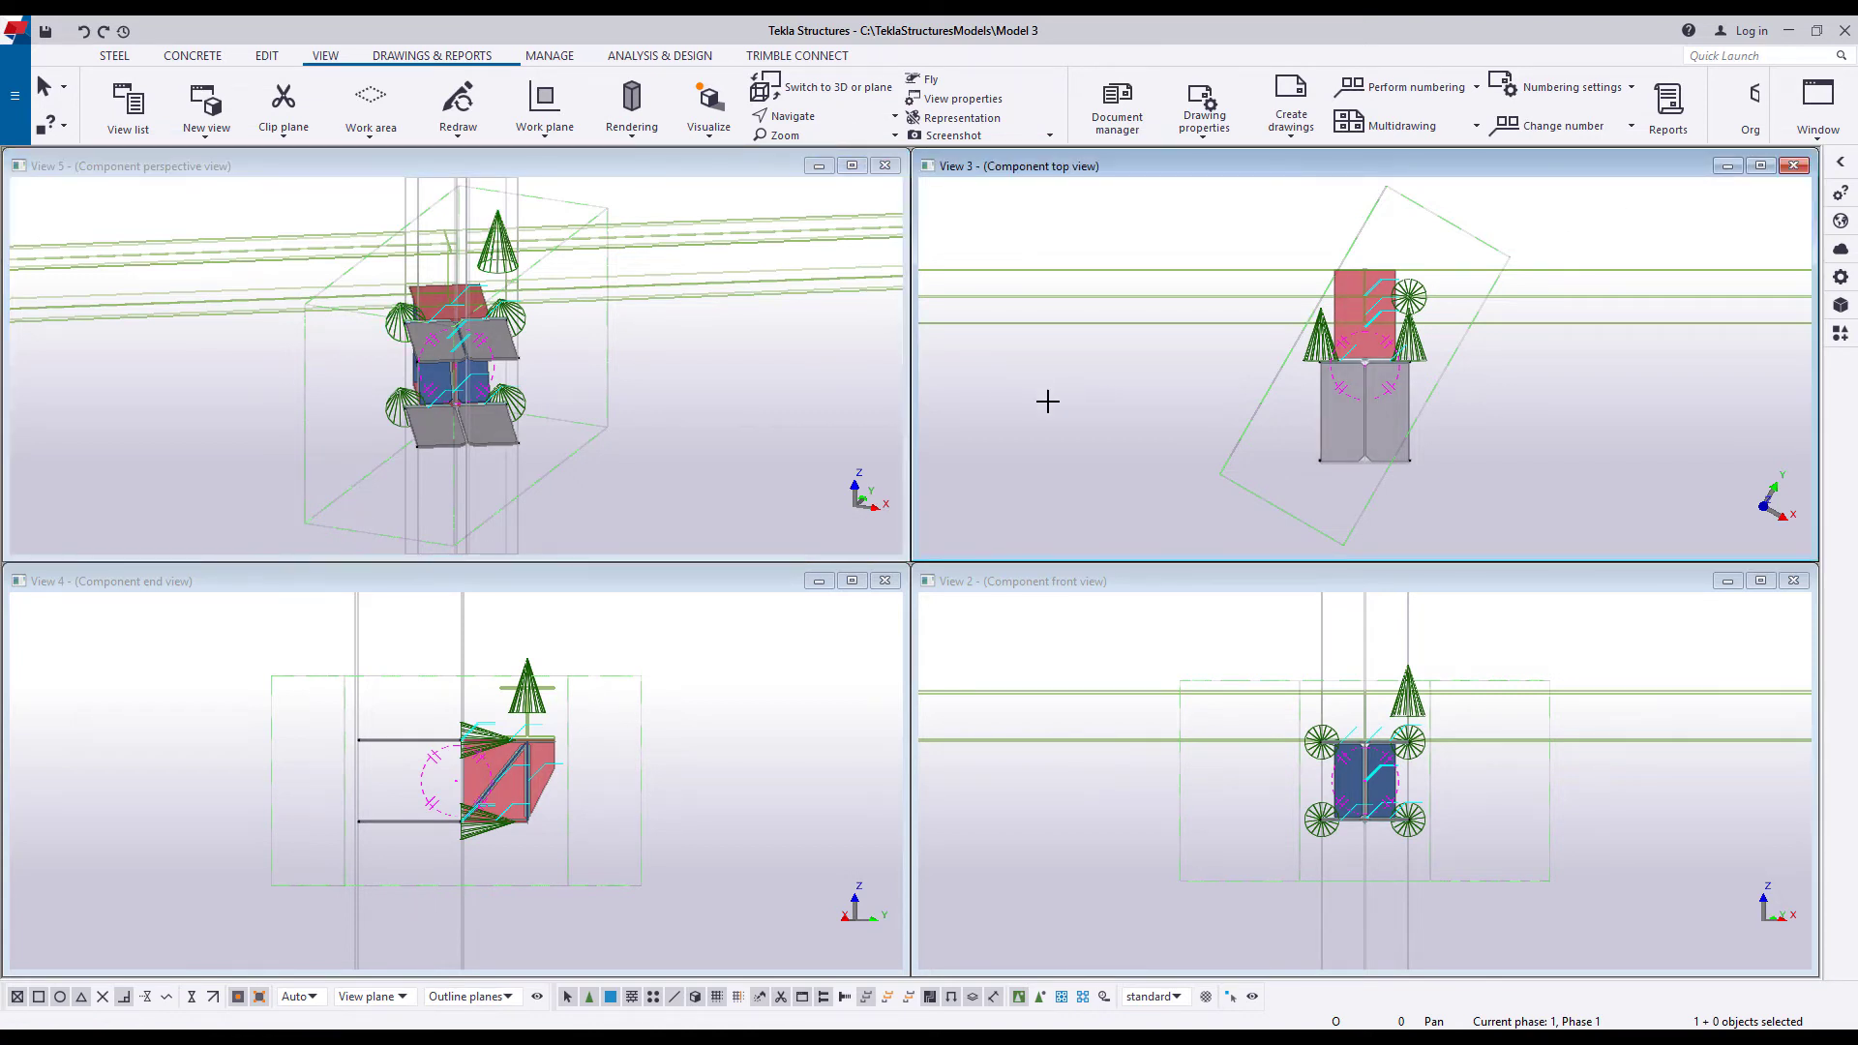
{"action": "double_click", "coordinate": [1048, 403]}
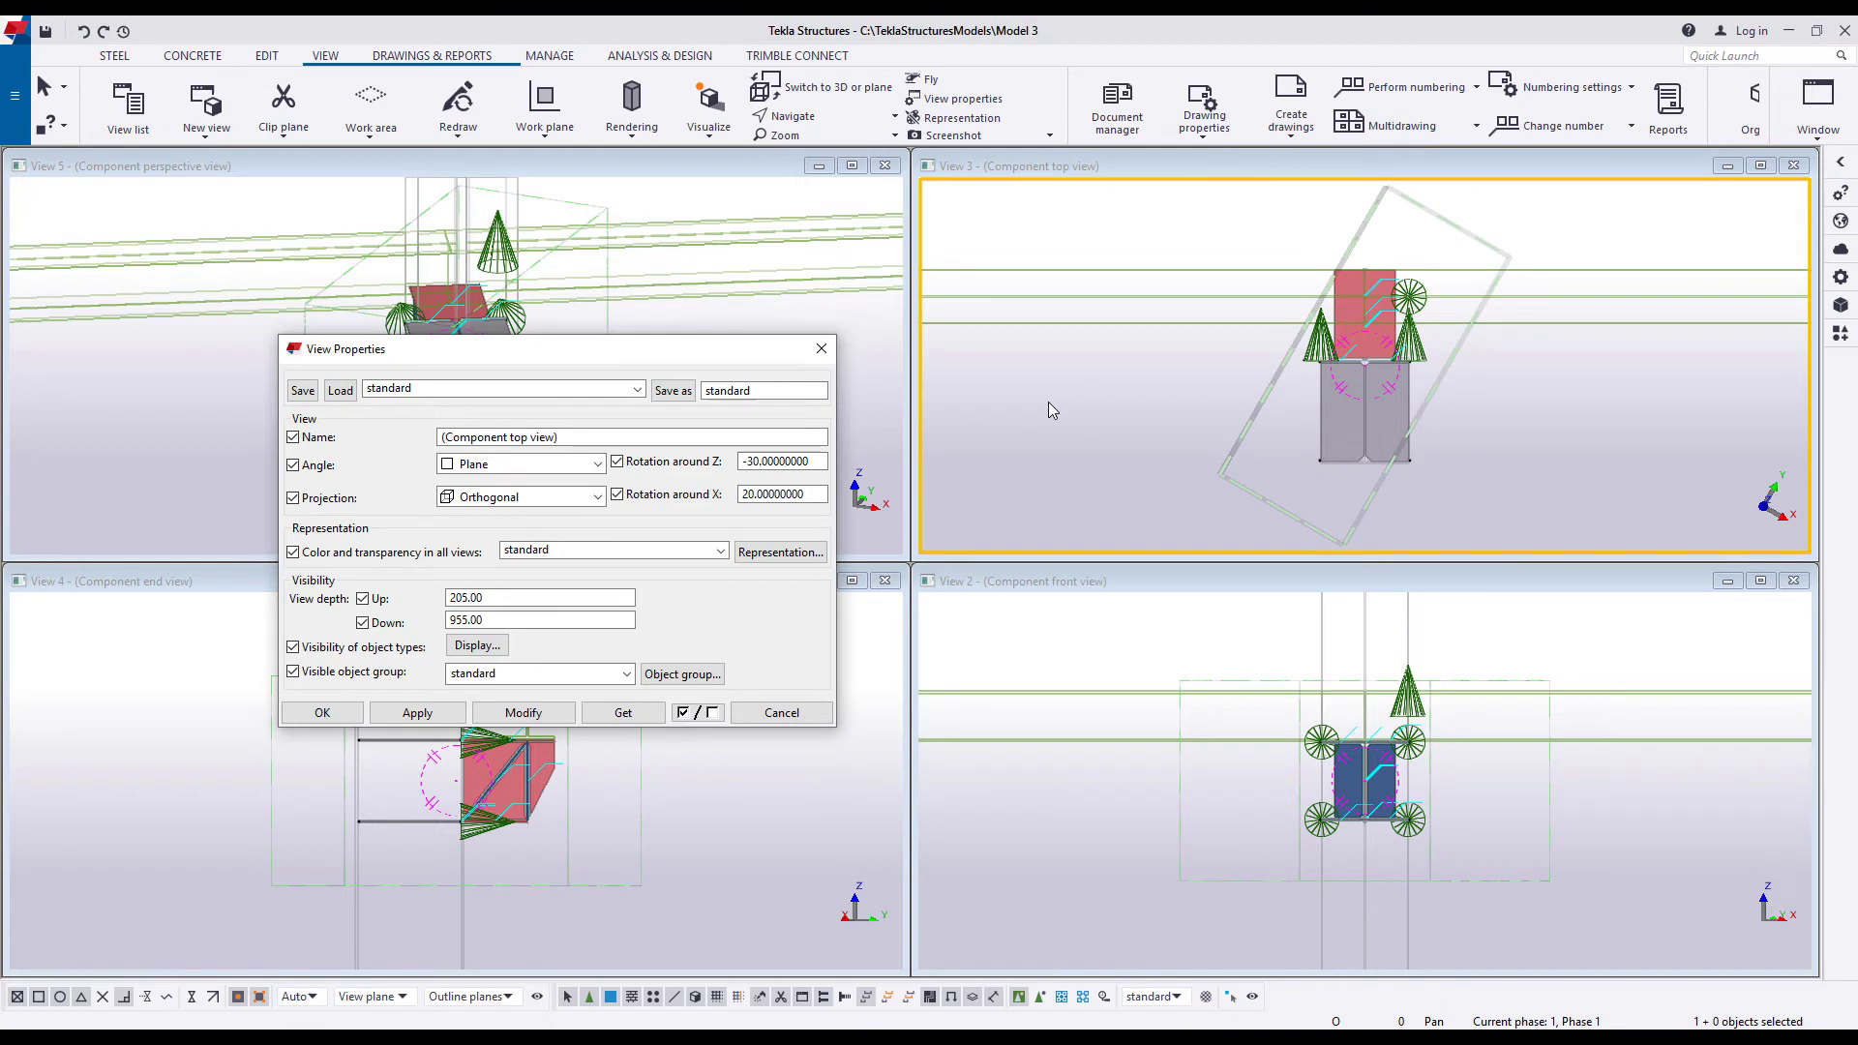
{"action": "left_click", "coordinate": [614, 436]}
{"action": "key", "text": "BackSpace"}
{"action": "left_click", "coordinate": [444, 437]}
{"action": "key", "text": "BackSpace"}
{"action": "left_click", "coordinate": [524, 713]}
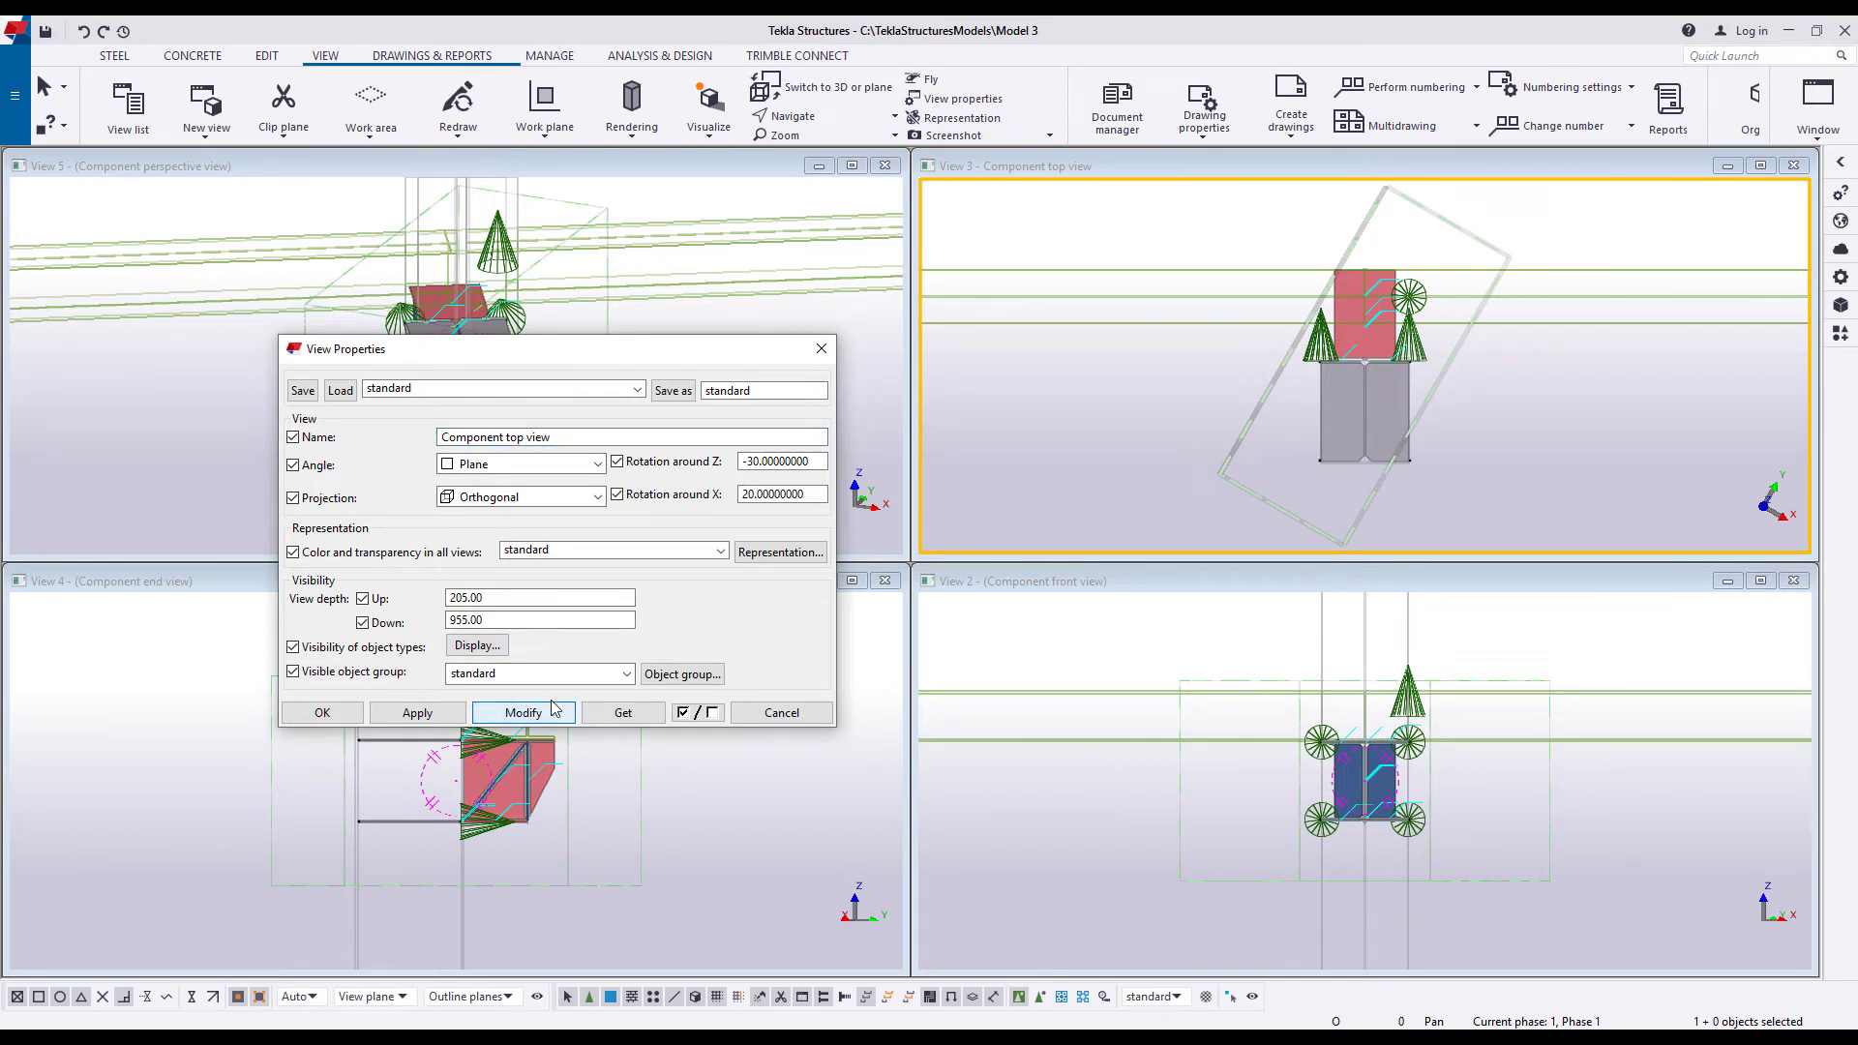
{"action": "left_click", "coordinate": [821, 349]}
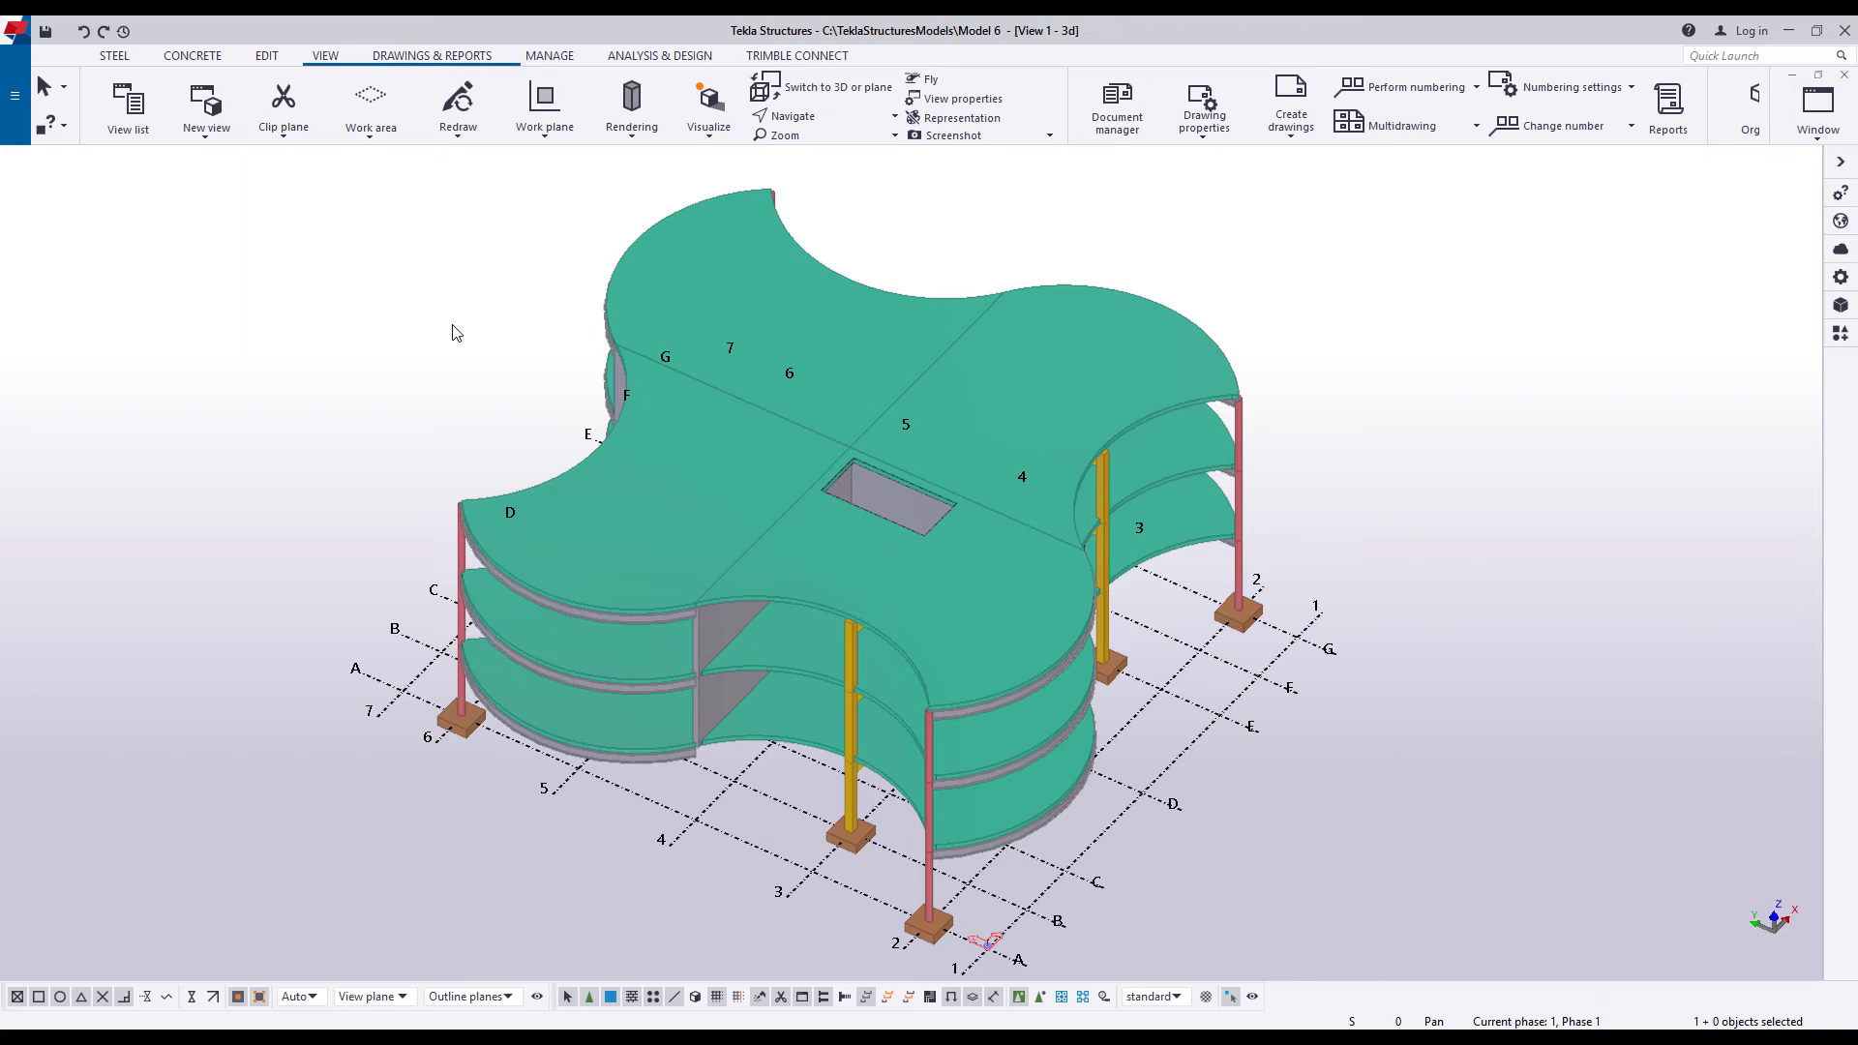
Step: Run Create surface view from Applications & components on the curved slab's top surface
{"action": "left_click", "coordinate": [654, 132]}
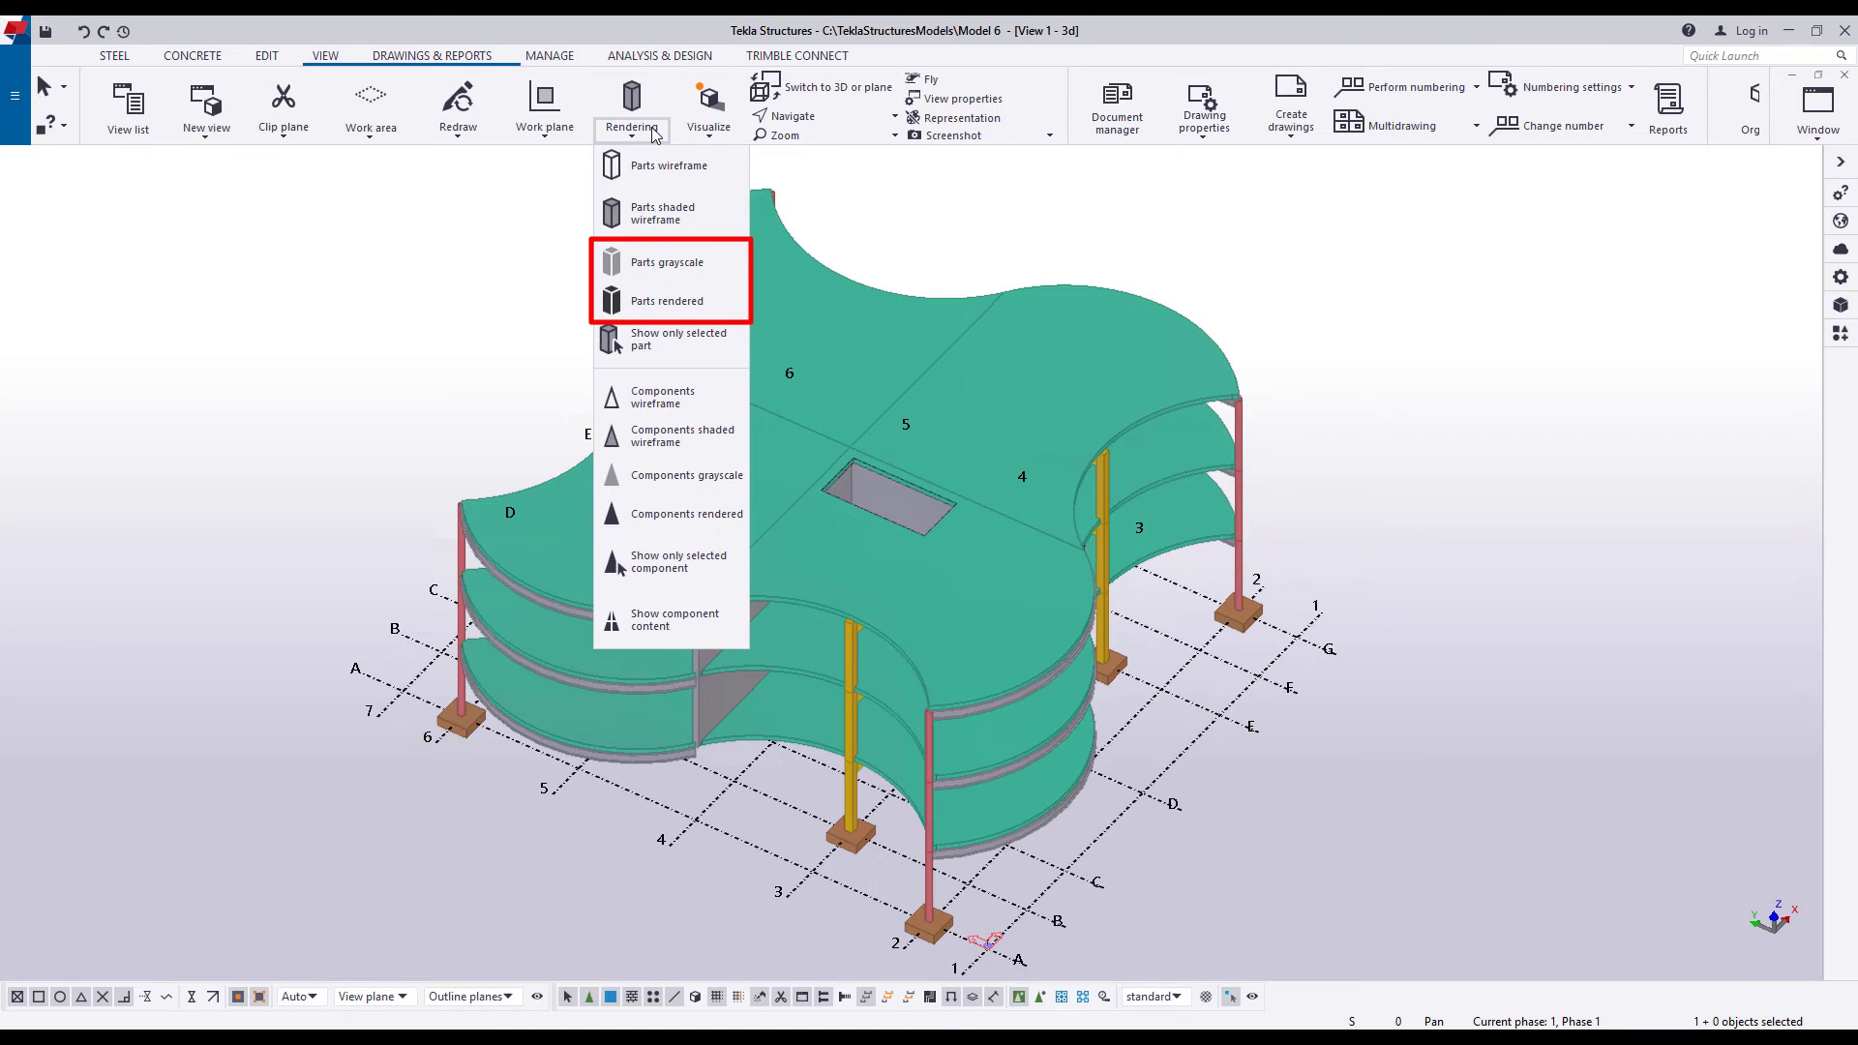
{"action": "left_click", "coordinate": [655, 132]}
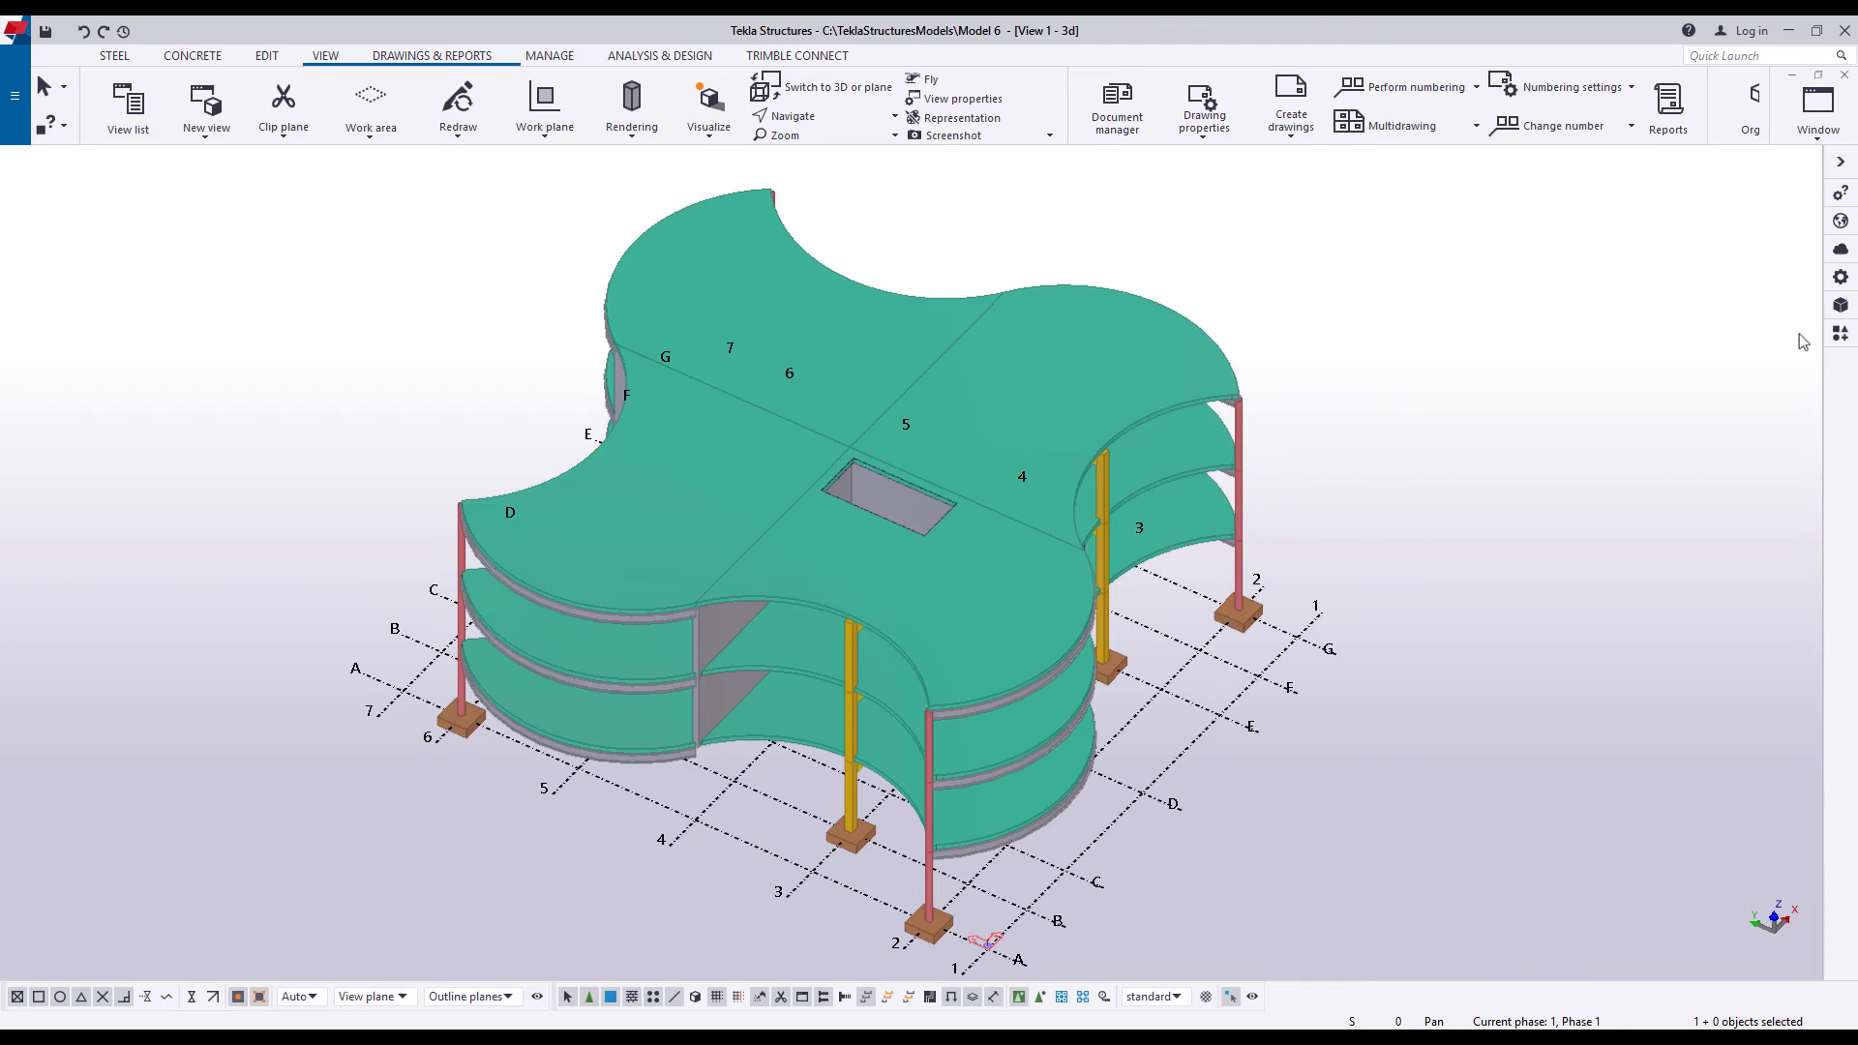
{"action": "left_click", "coordinate": [1839, 336]}
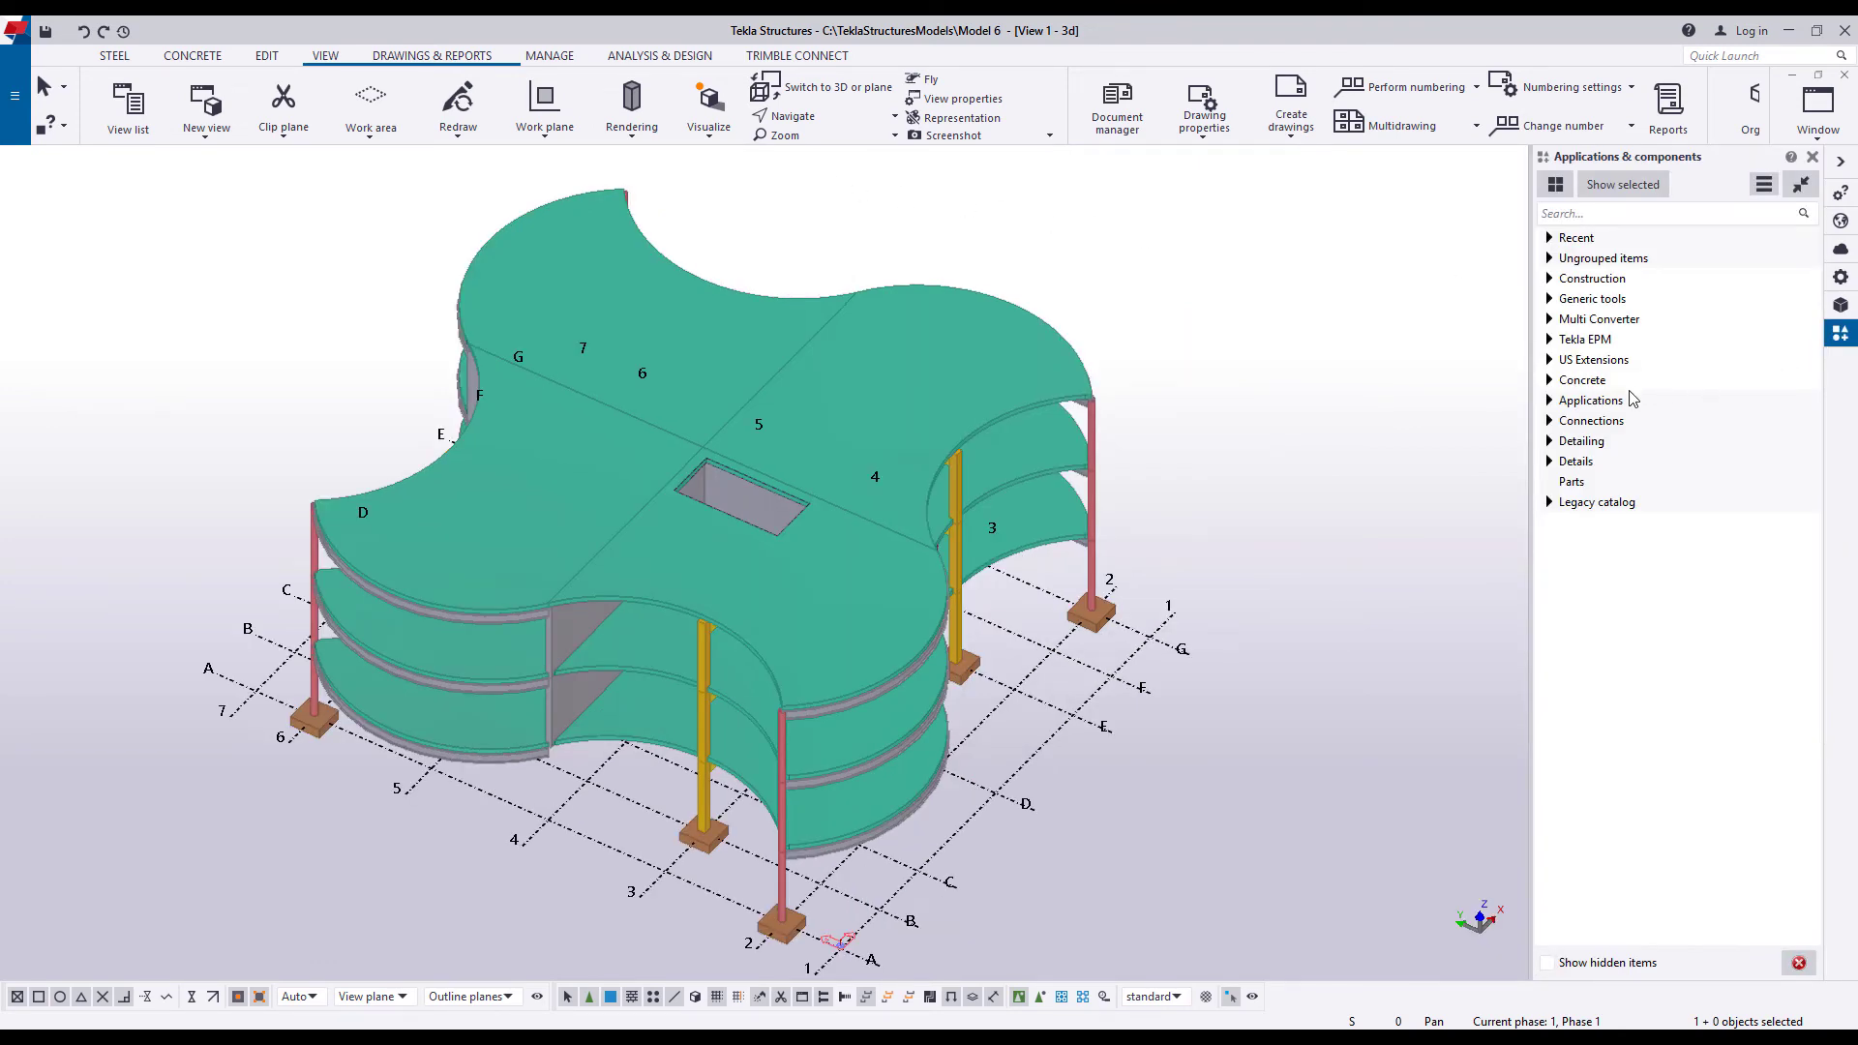
{"action": "left_click", "coordinate": [1554, 400]}
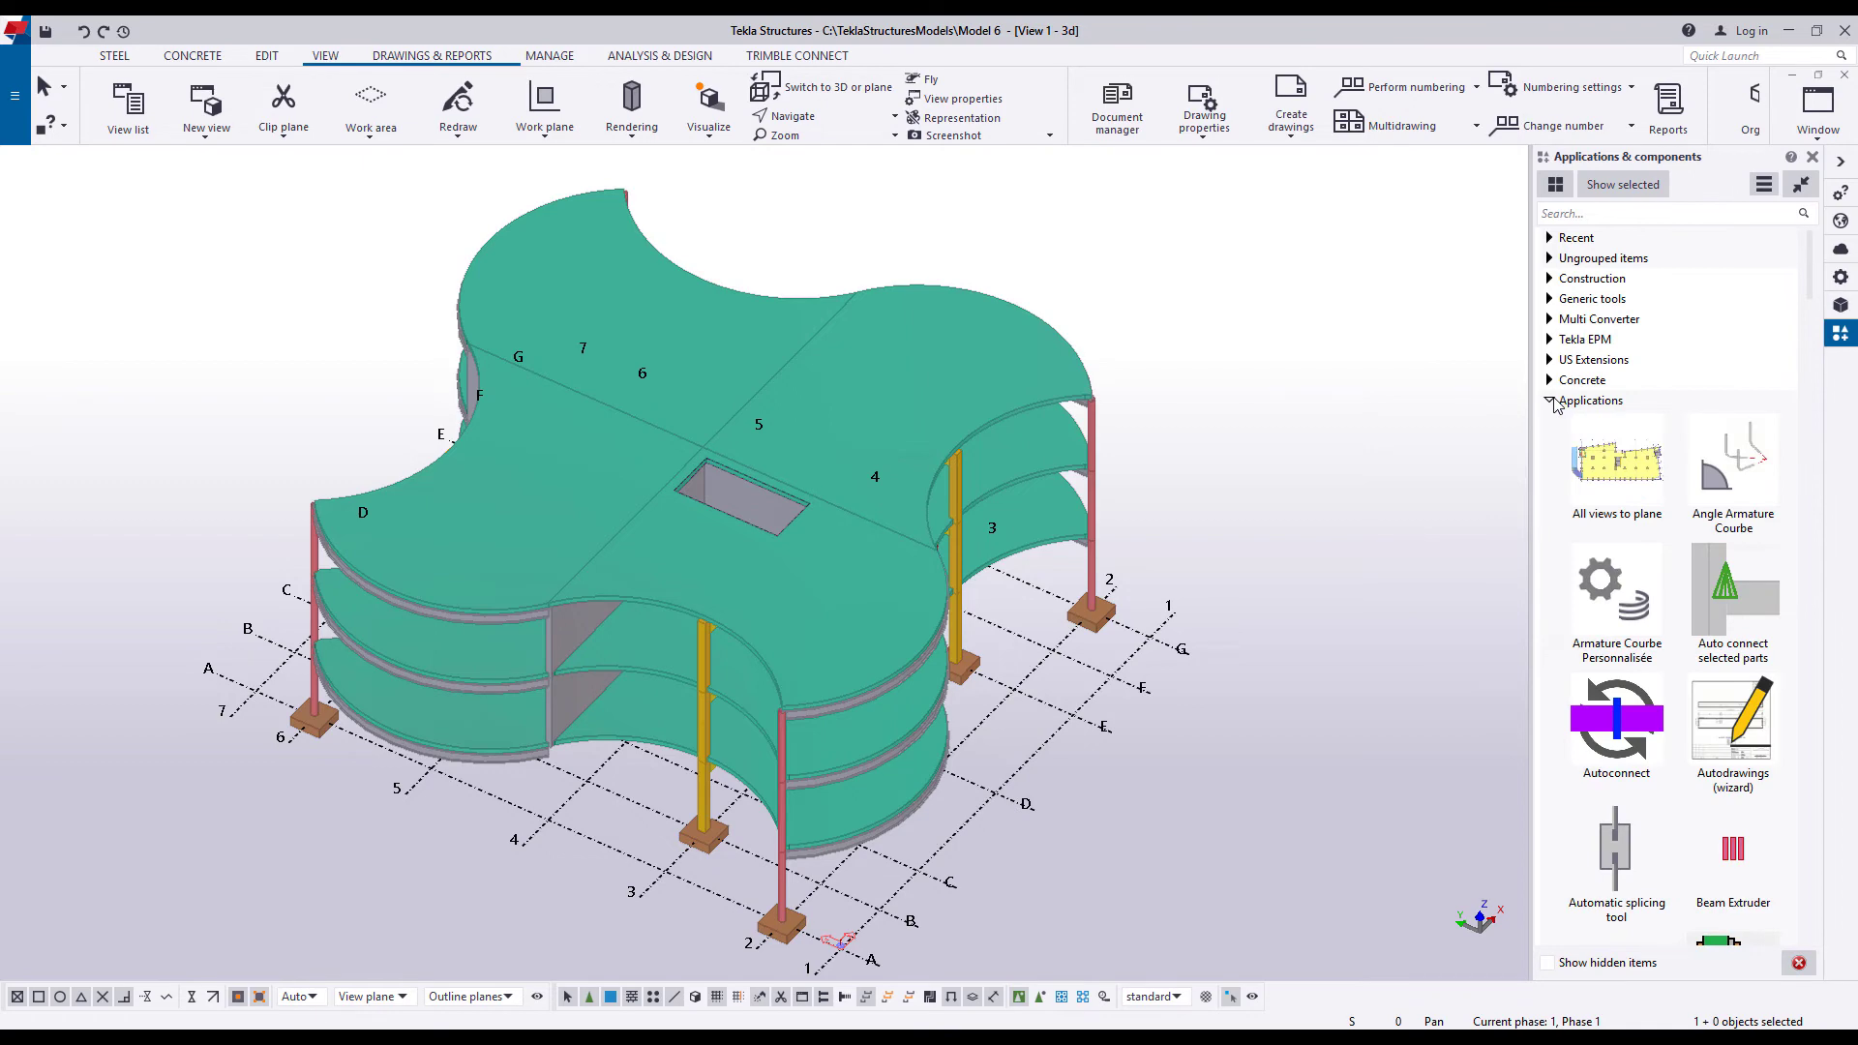
{"action": "scroll", "coordinate": [1622, 617], "scroll_direction": "down", "scroll_amount": 5}
{"action": "scroll", "coordinate": [1621, 618], "scroll_direction": "down", "scroll_amount": 10}
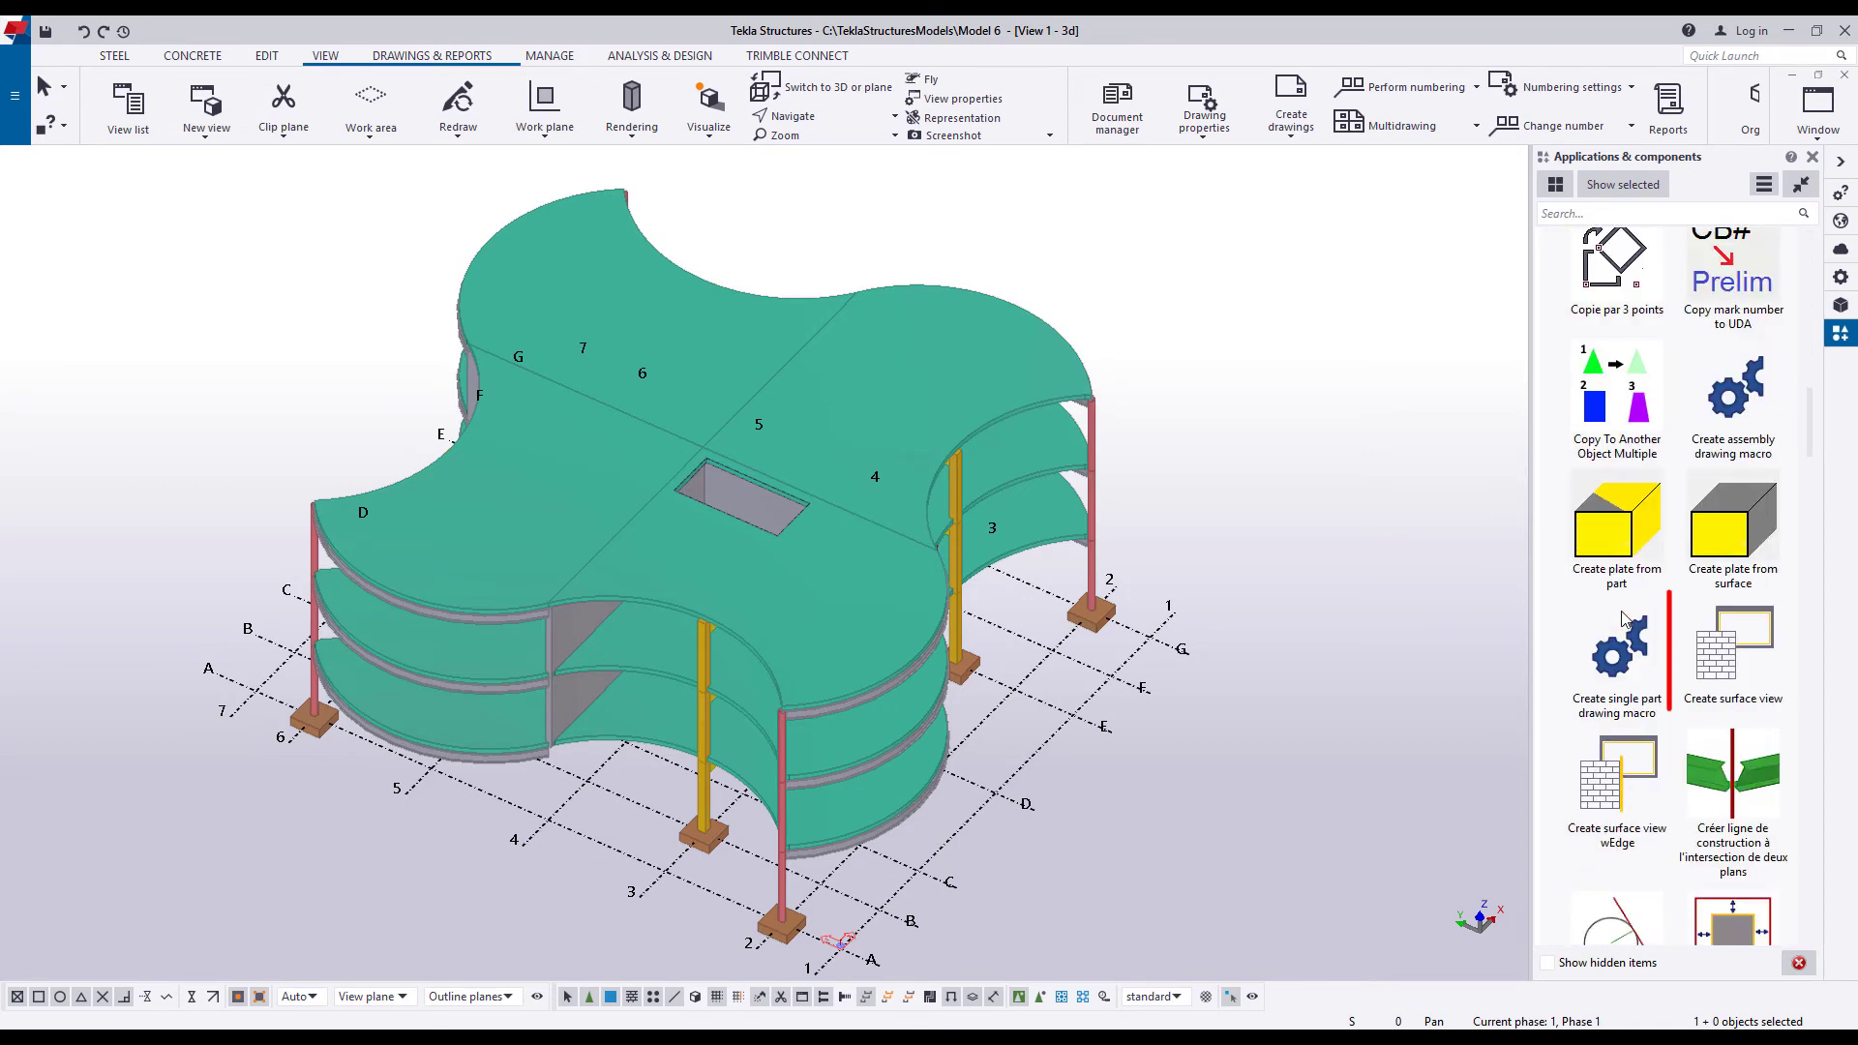
{"action": "left_click", "coordinate": [1740, 641]}
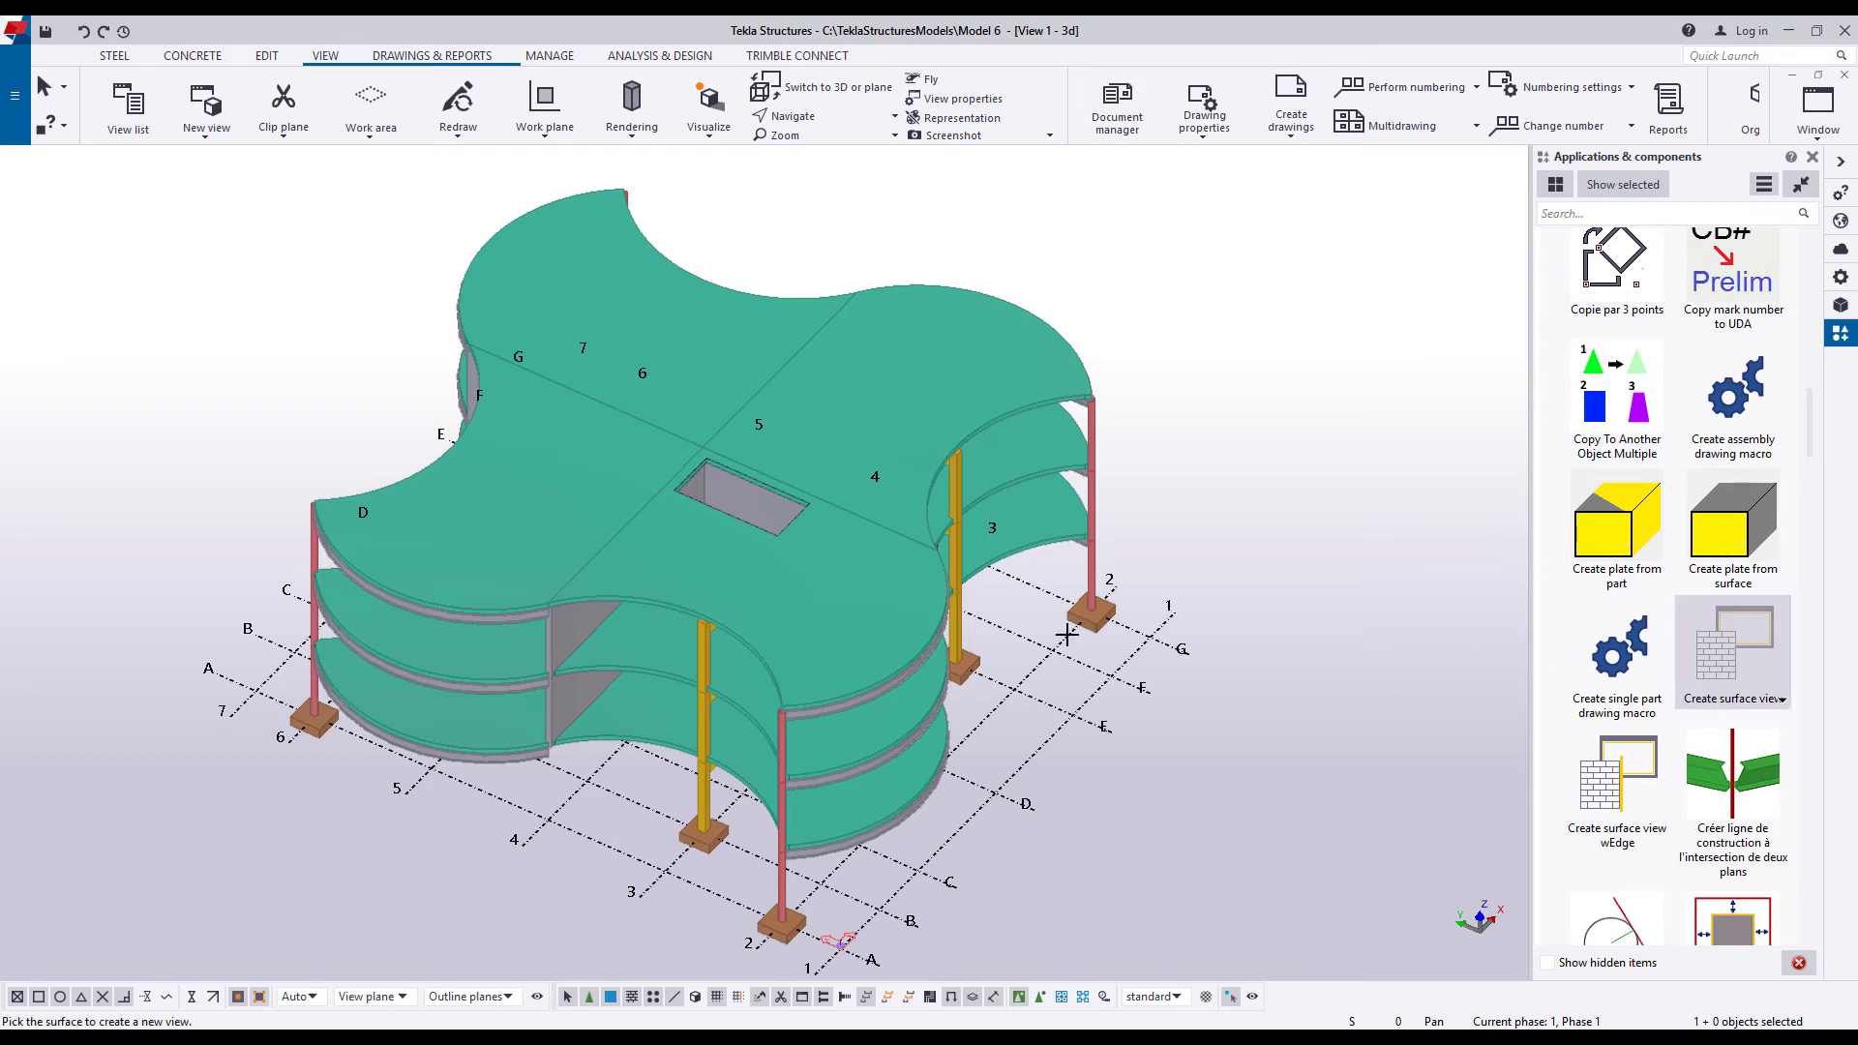
{"action": "left_click", "coordinate": [875, 624]}
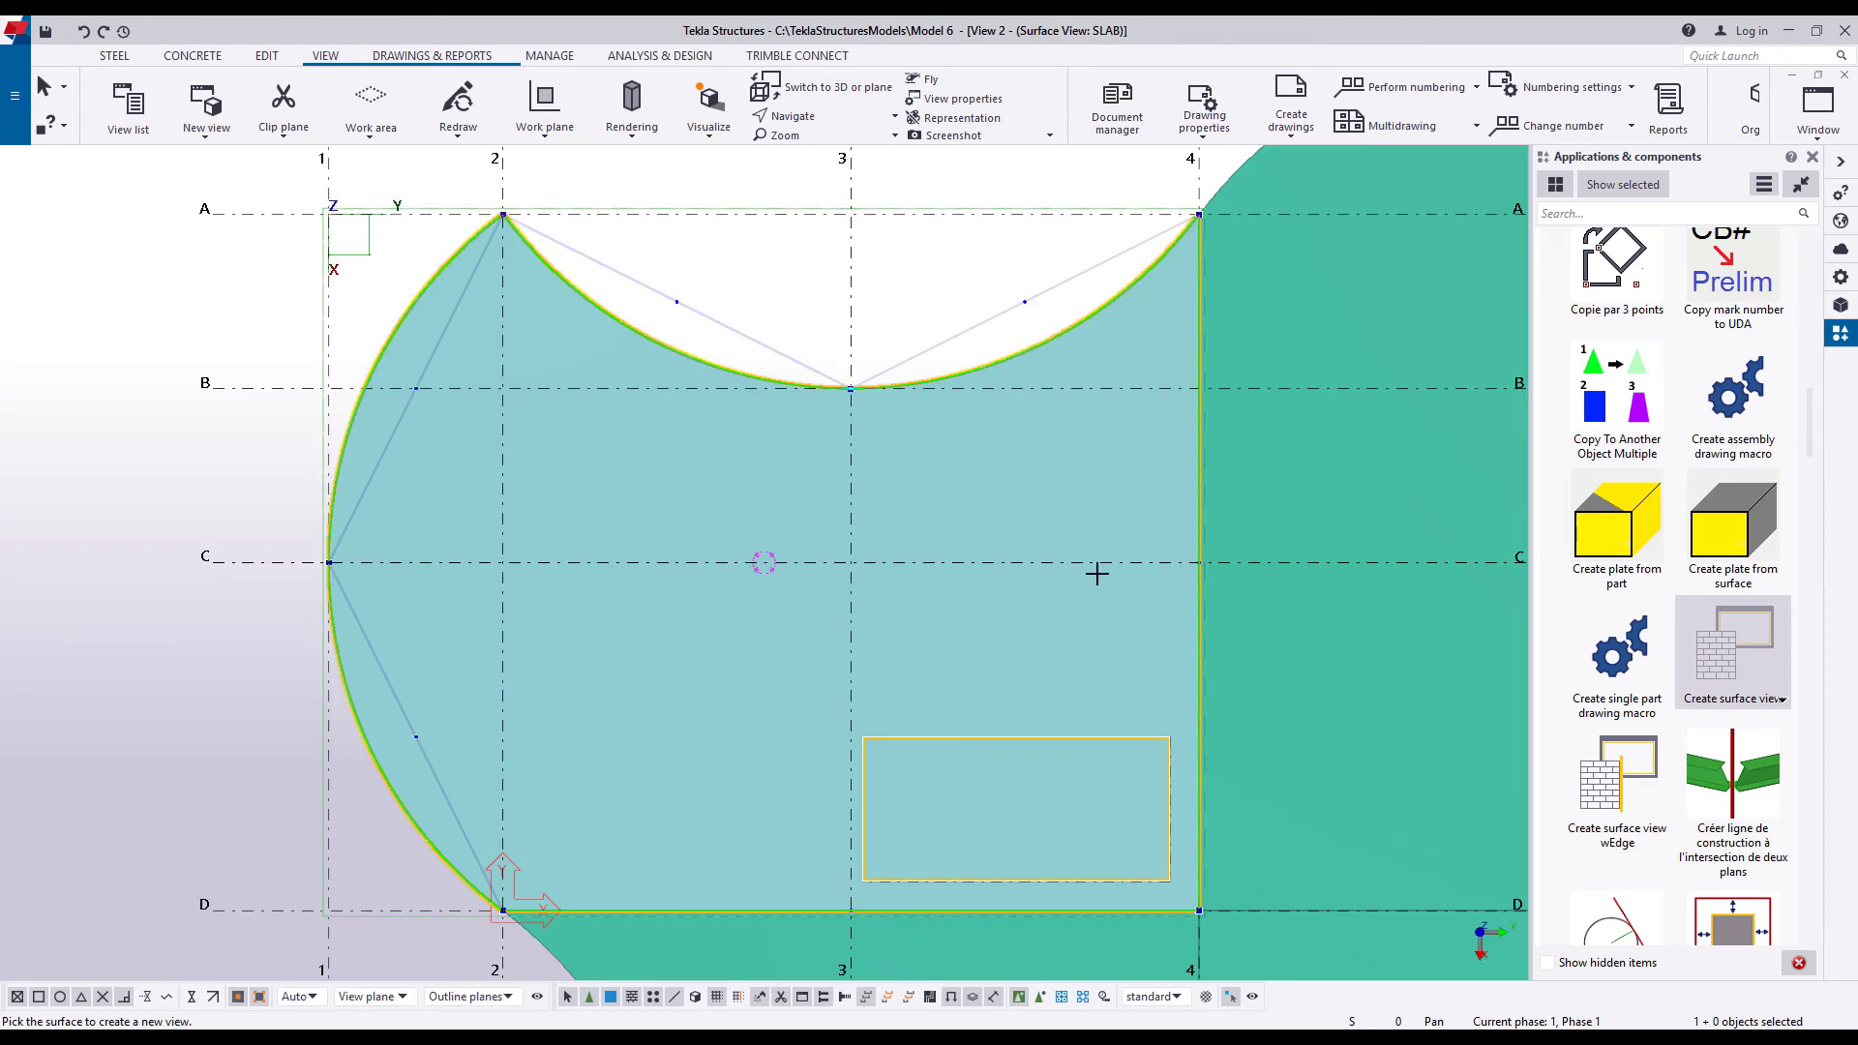
Step: Tile the slab surface view and 3D view vertically, then reopen Applications & components
{"action": "left_click", "coordinate": [1803, 184]}
{"action": "left_click", "coordinate": [1820, 117]}
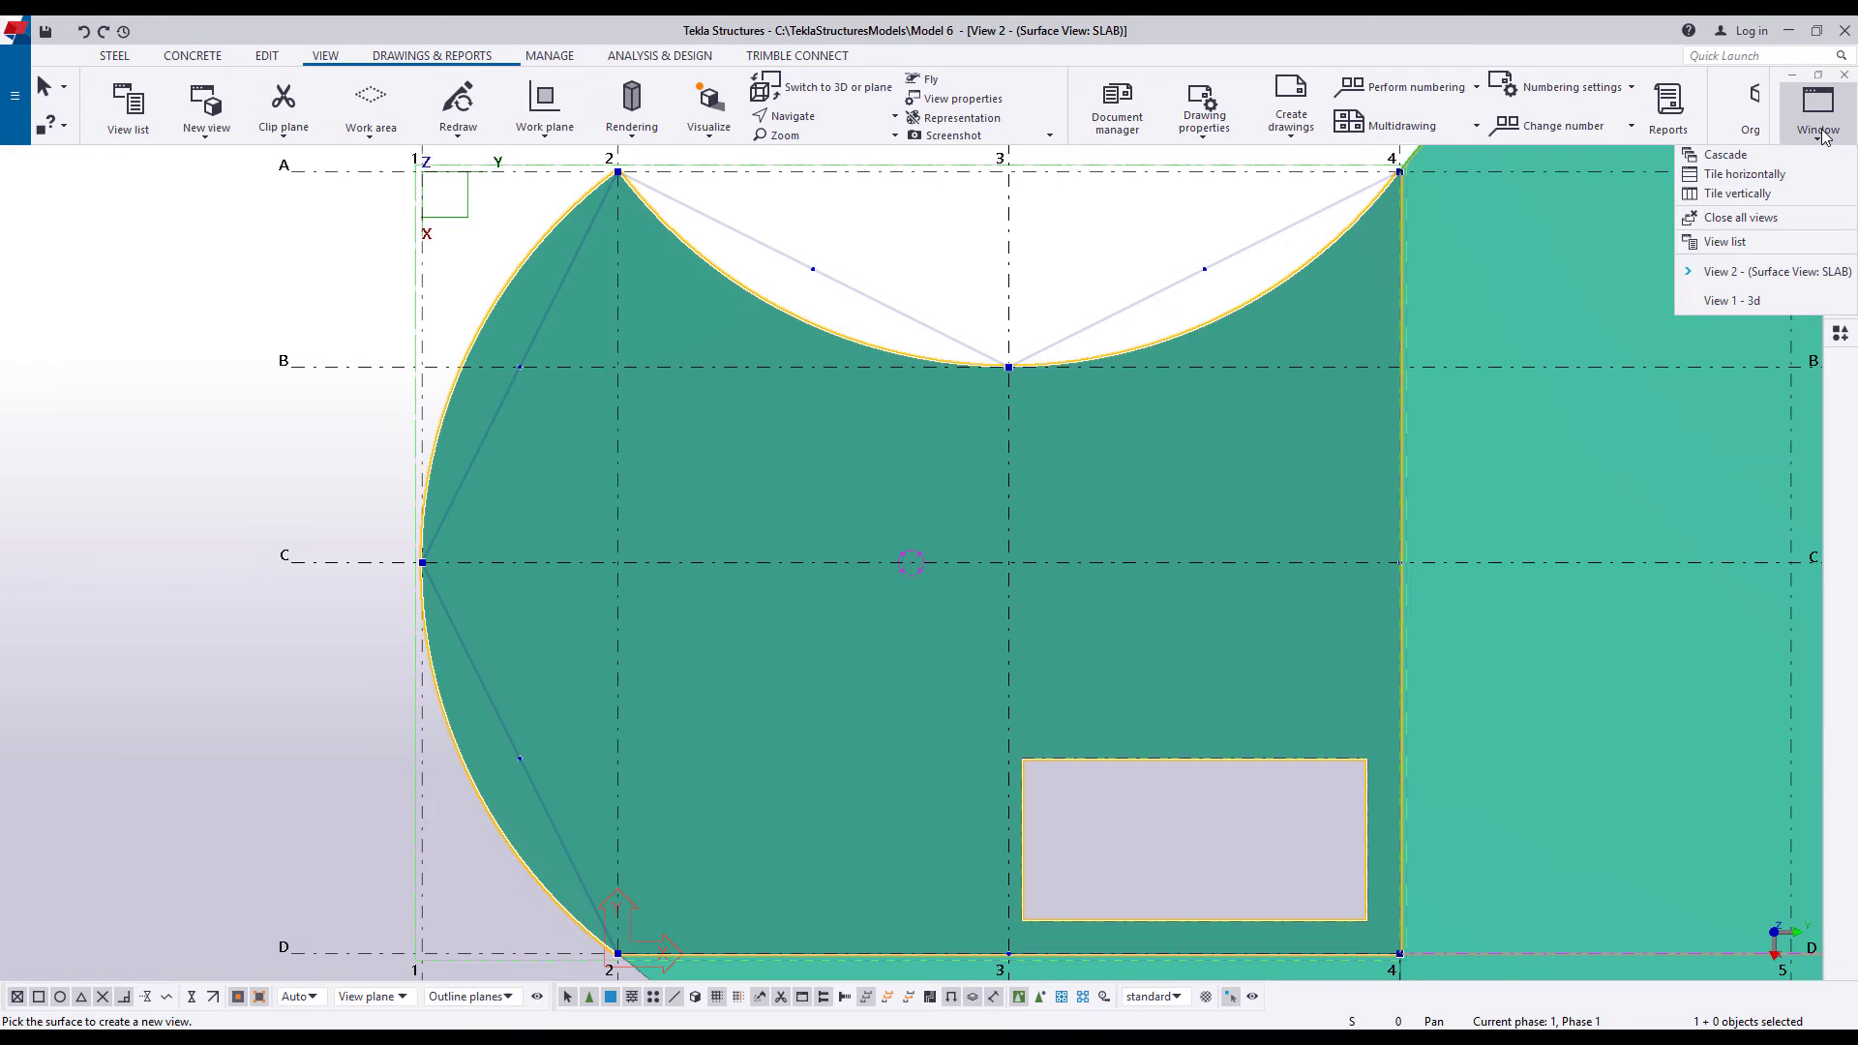
{"action": "left_click", "coordinate": [1768, 194]}
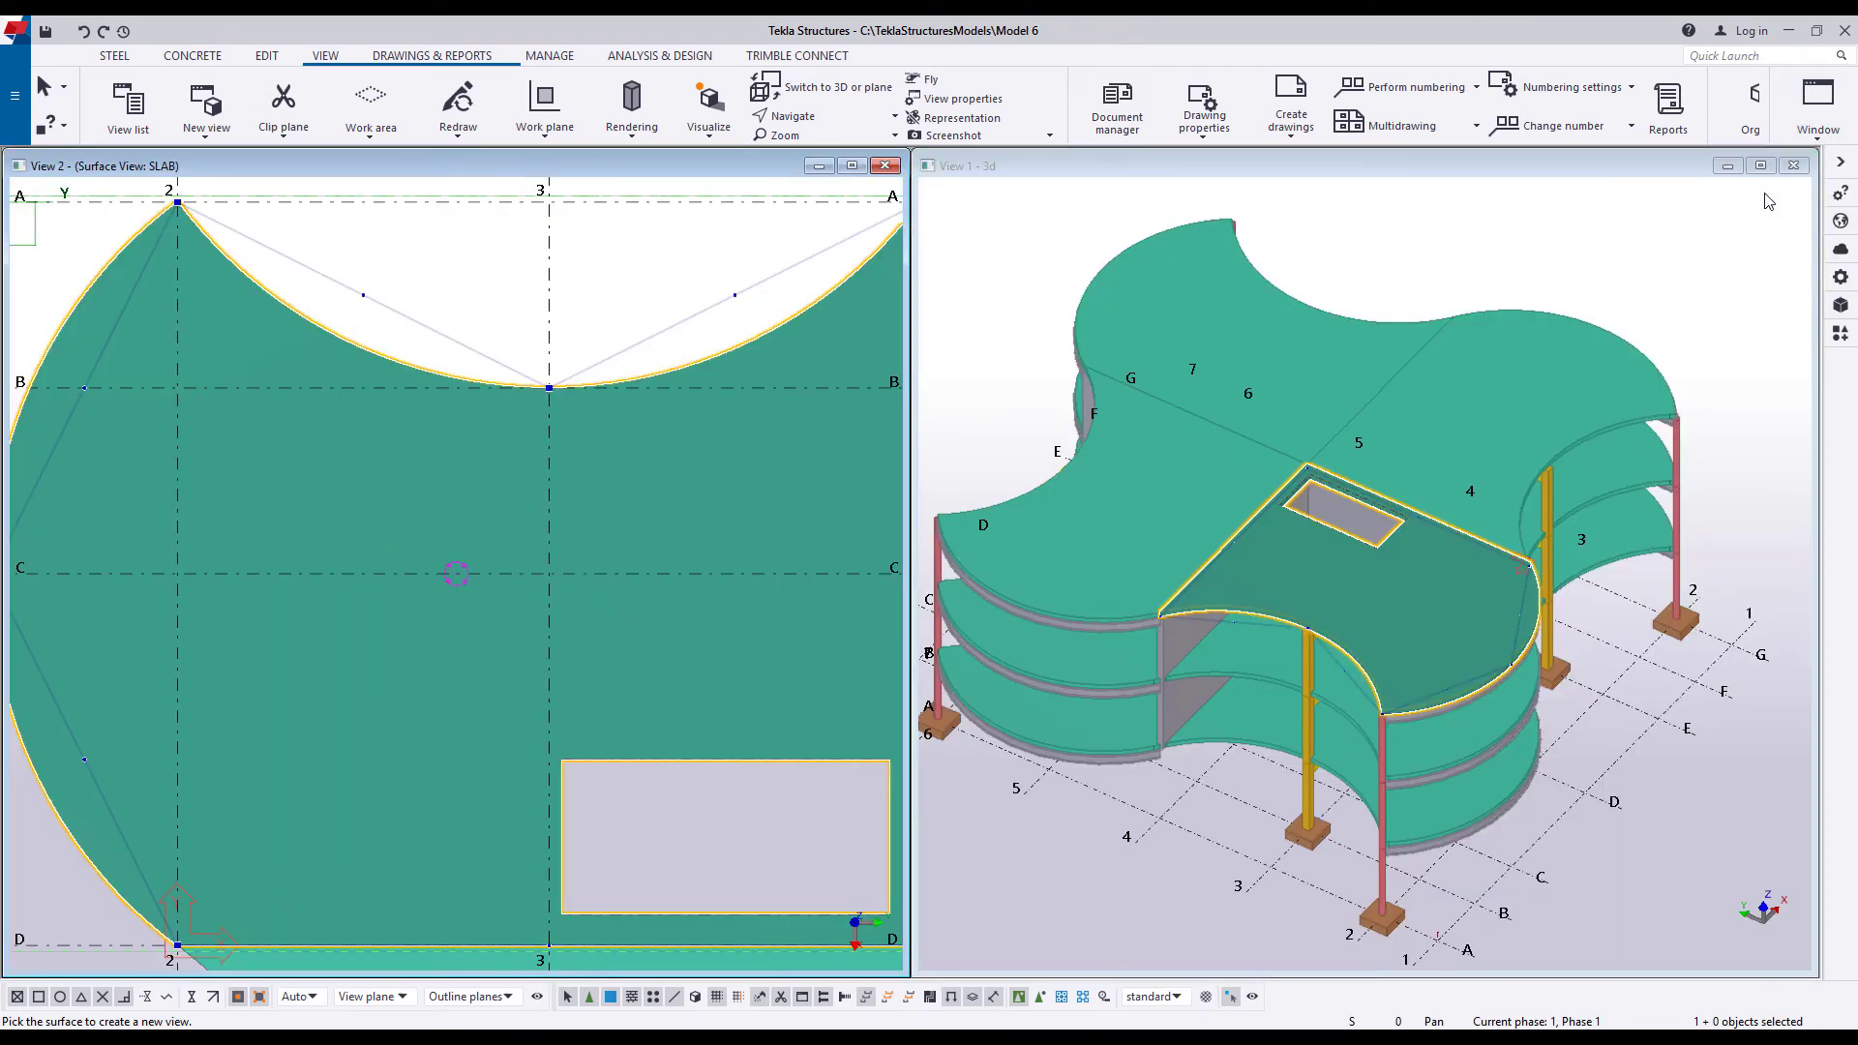
{"action": "key", "text": "Escape"}
{"action": "left_click", "coordinate": [1616, 271]}
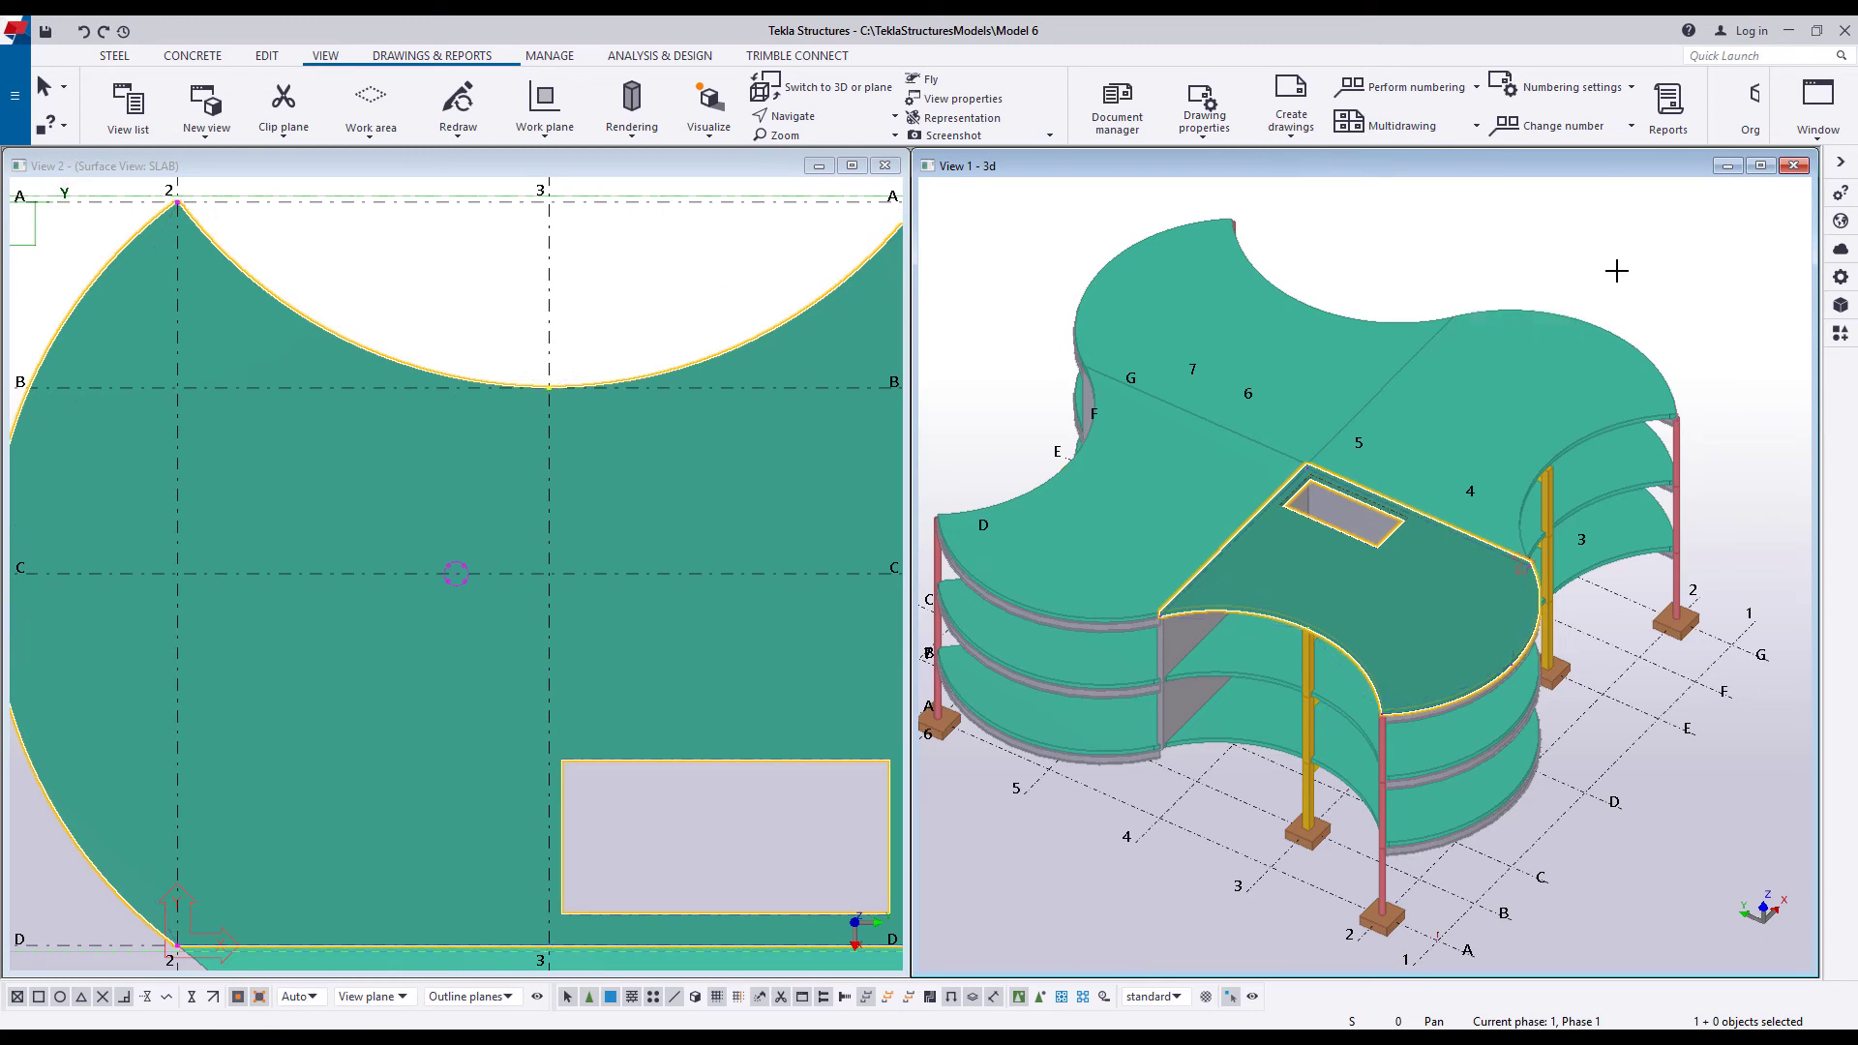
{"action": "left_click", "coordinate": [1841, 333]}
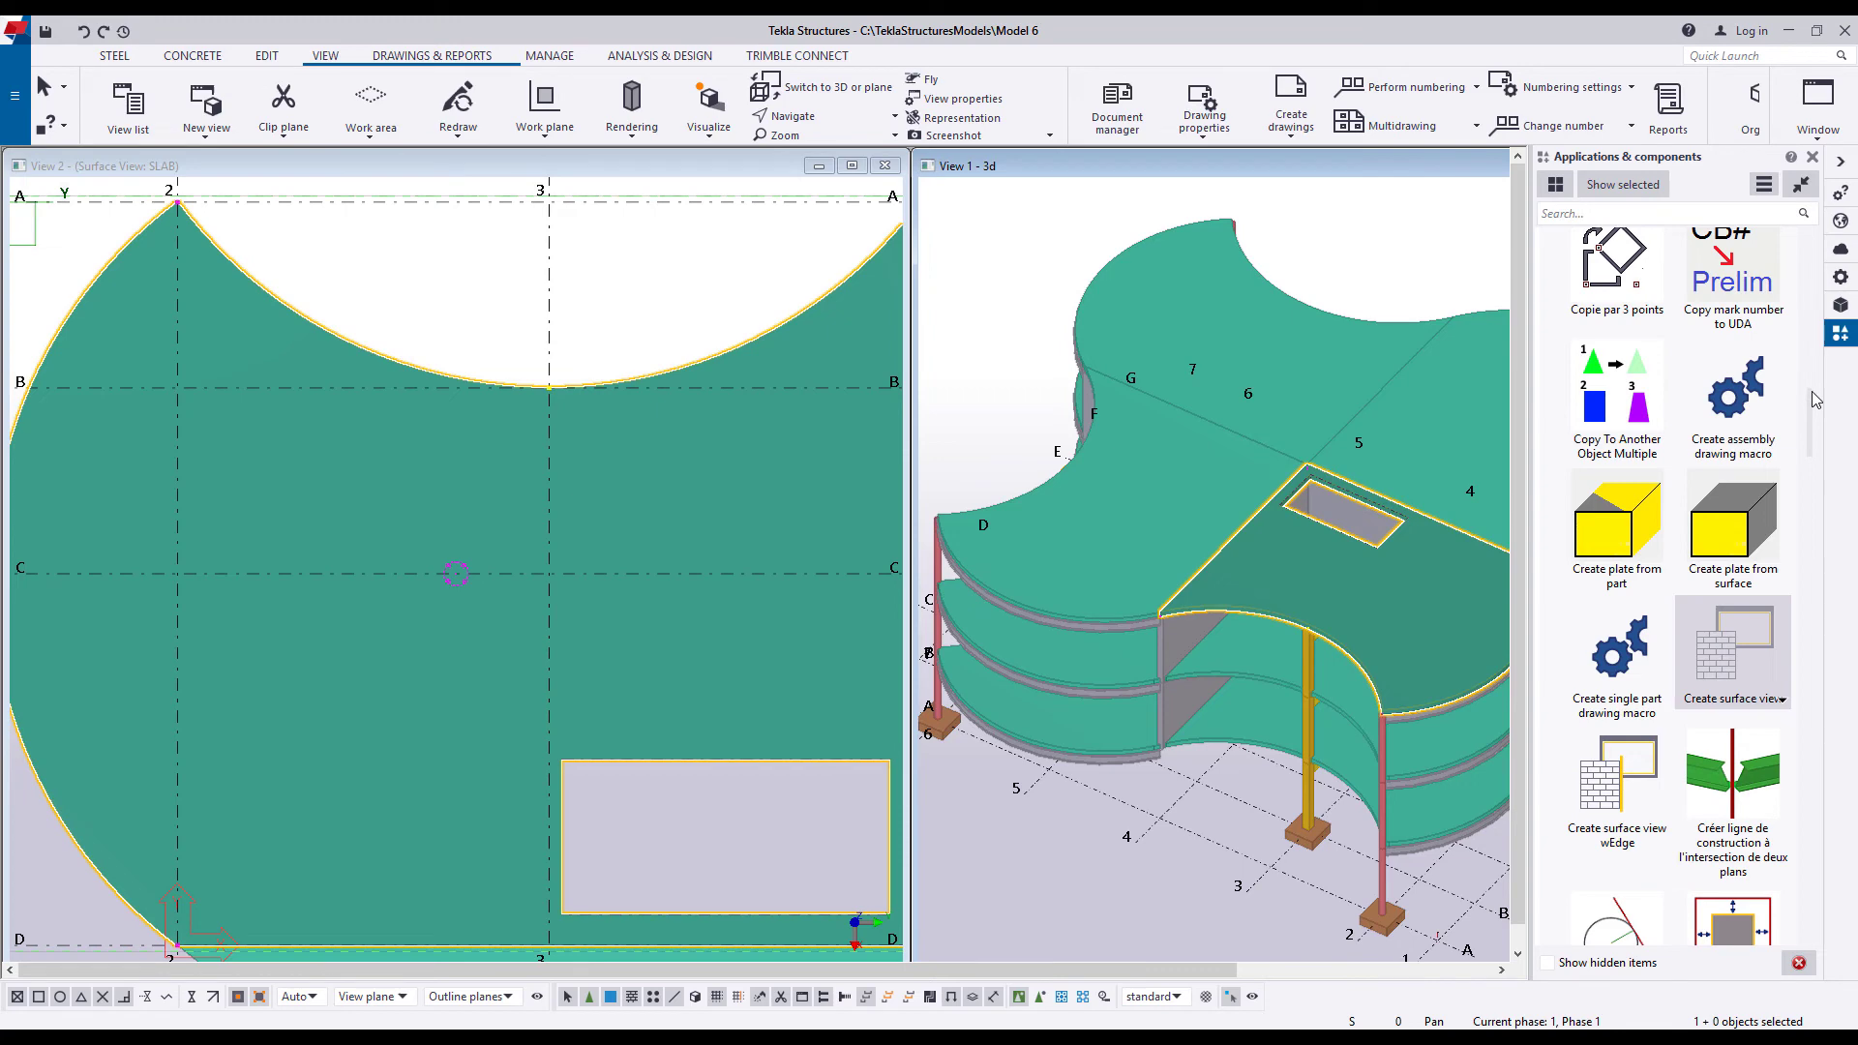
Step: Reset the work plane to global and close Applications & components so Model 6's 3D view fills the window
{"action": "left_click_drag", "start_coordinate": [1815, 405], "coordinate": [1807, 910]}
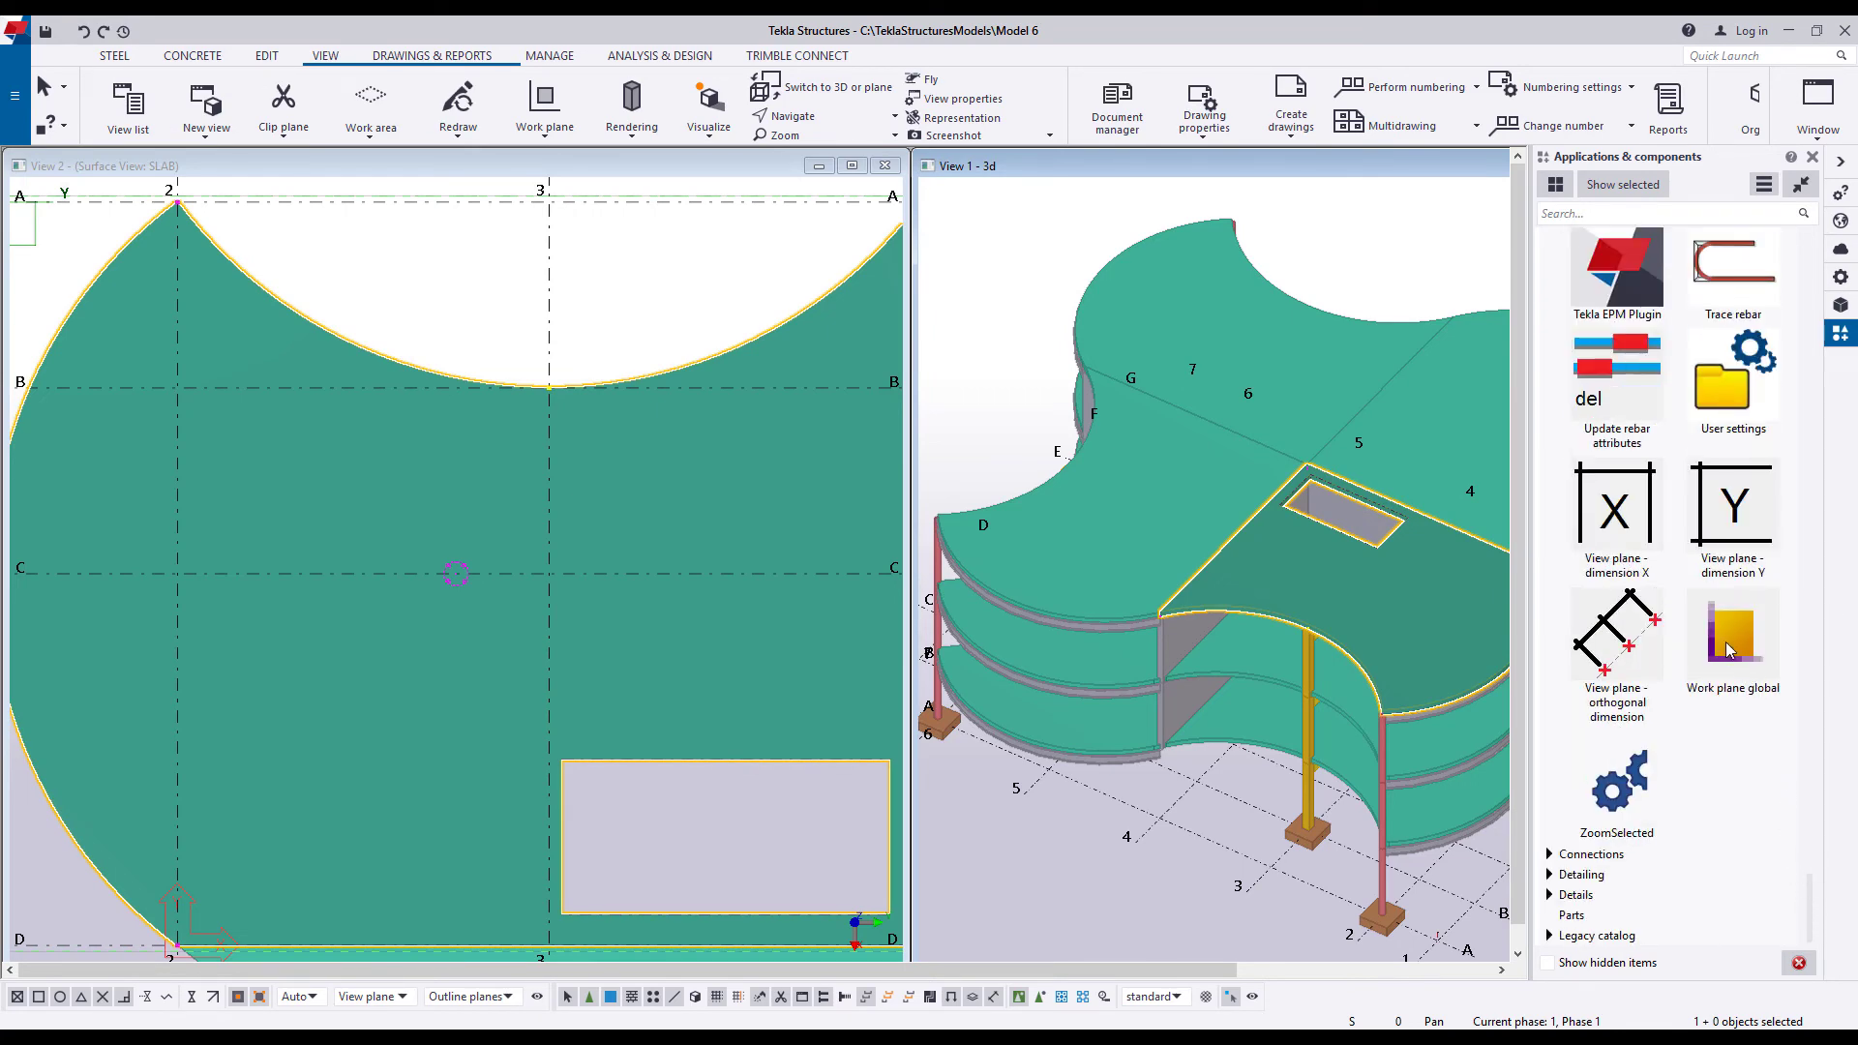
{"action": "left_click", "coordinate": [1729, 647]}
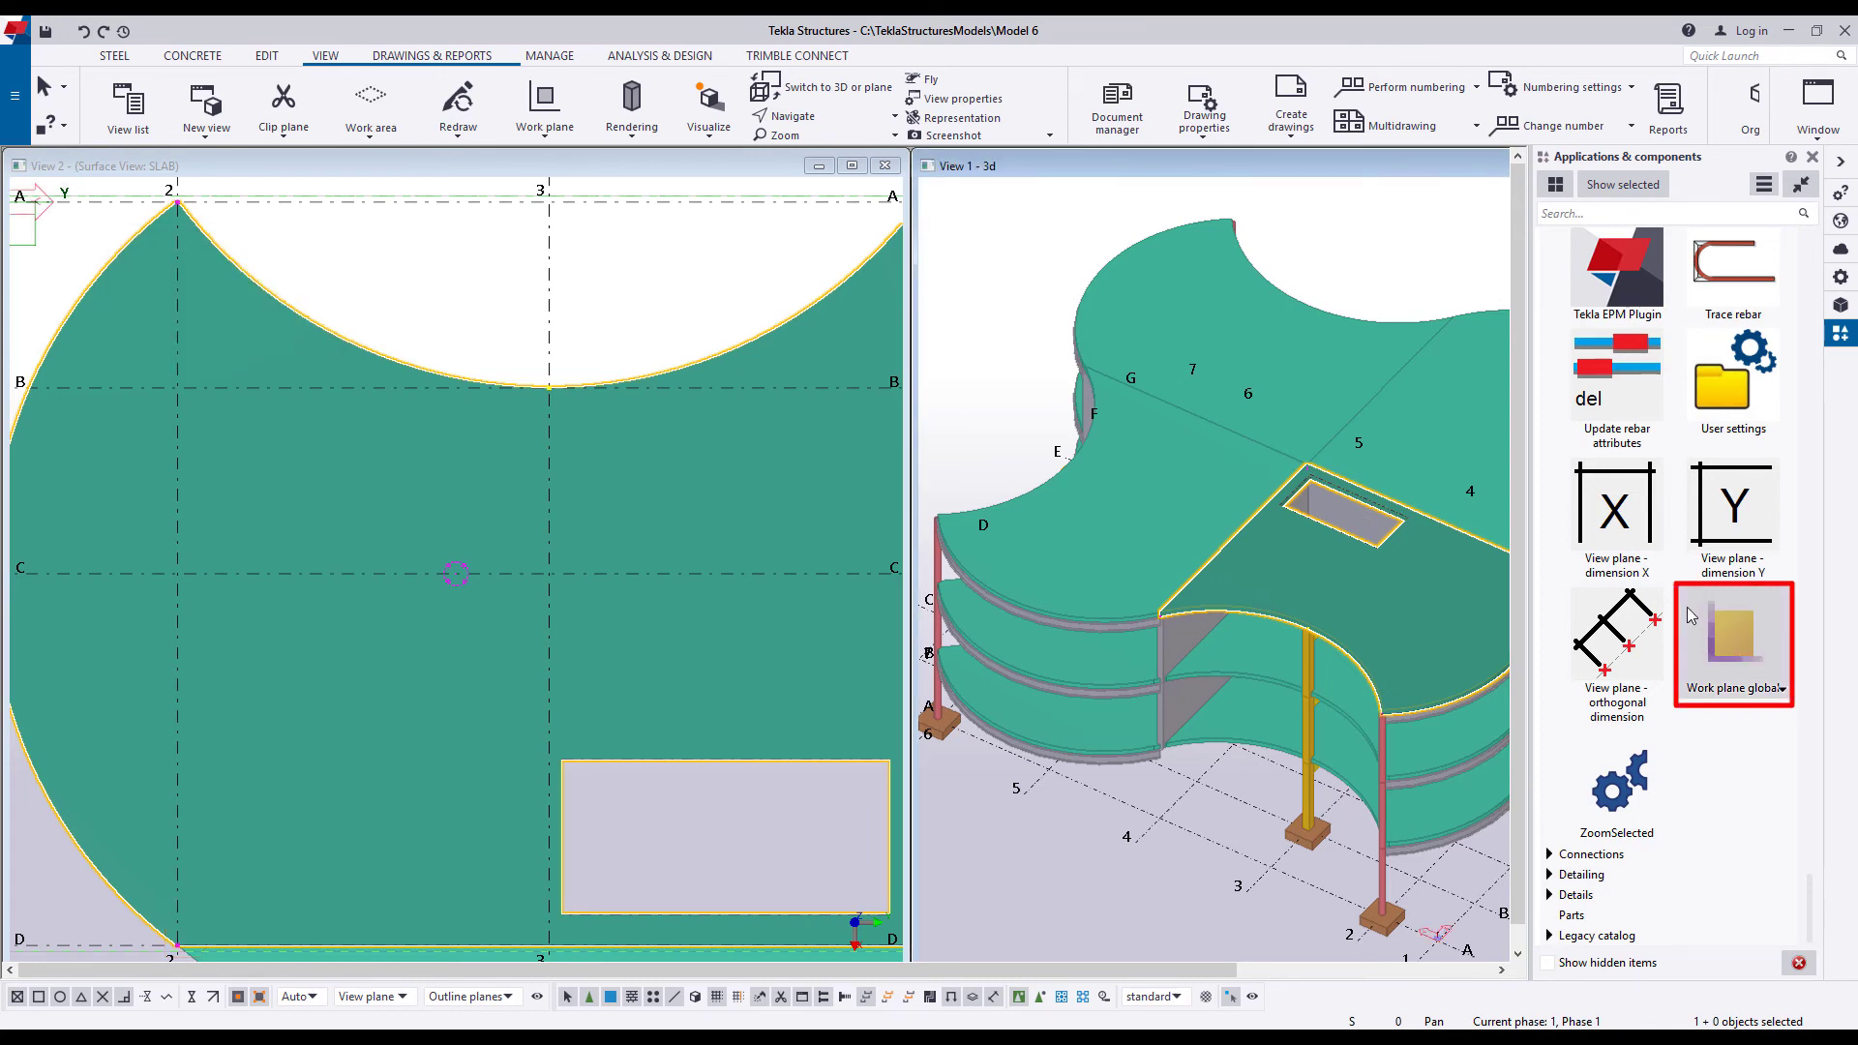
{"action": "left_click", "coordinate": [1813, 158]}
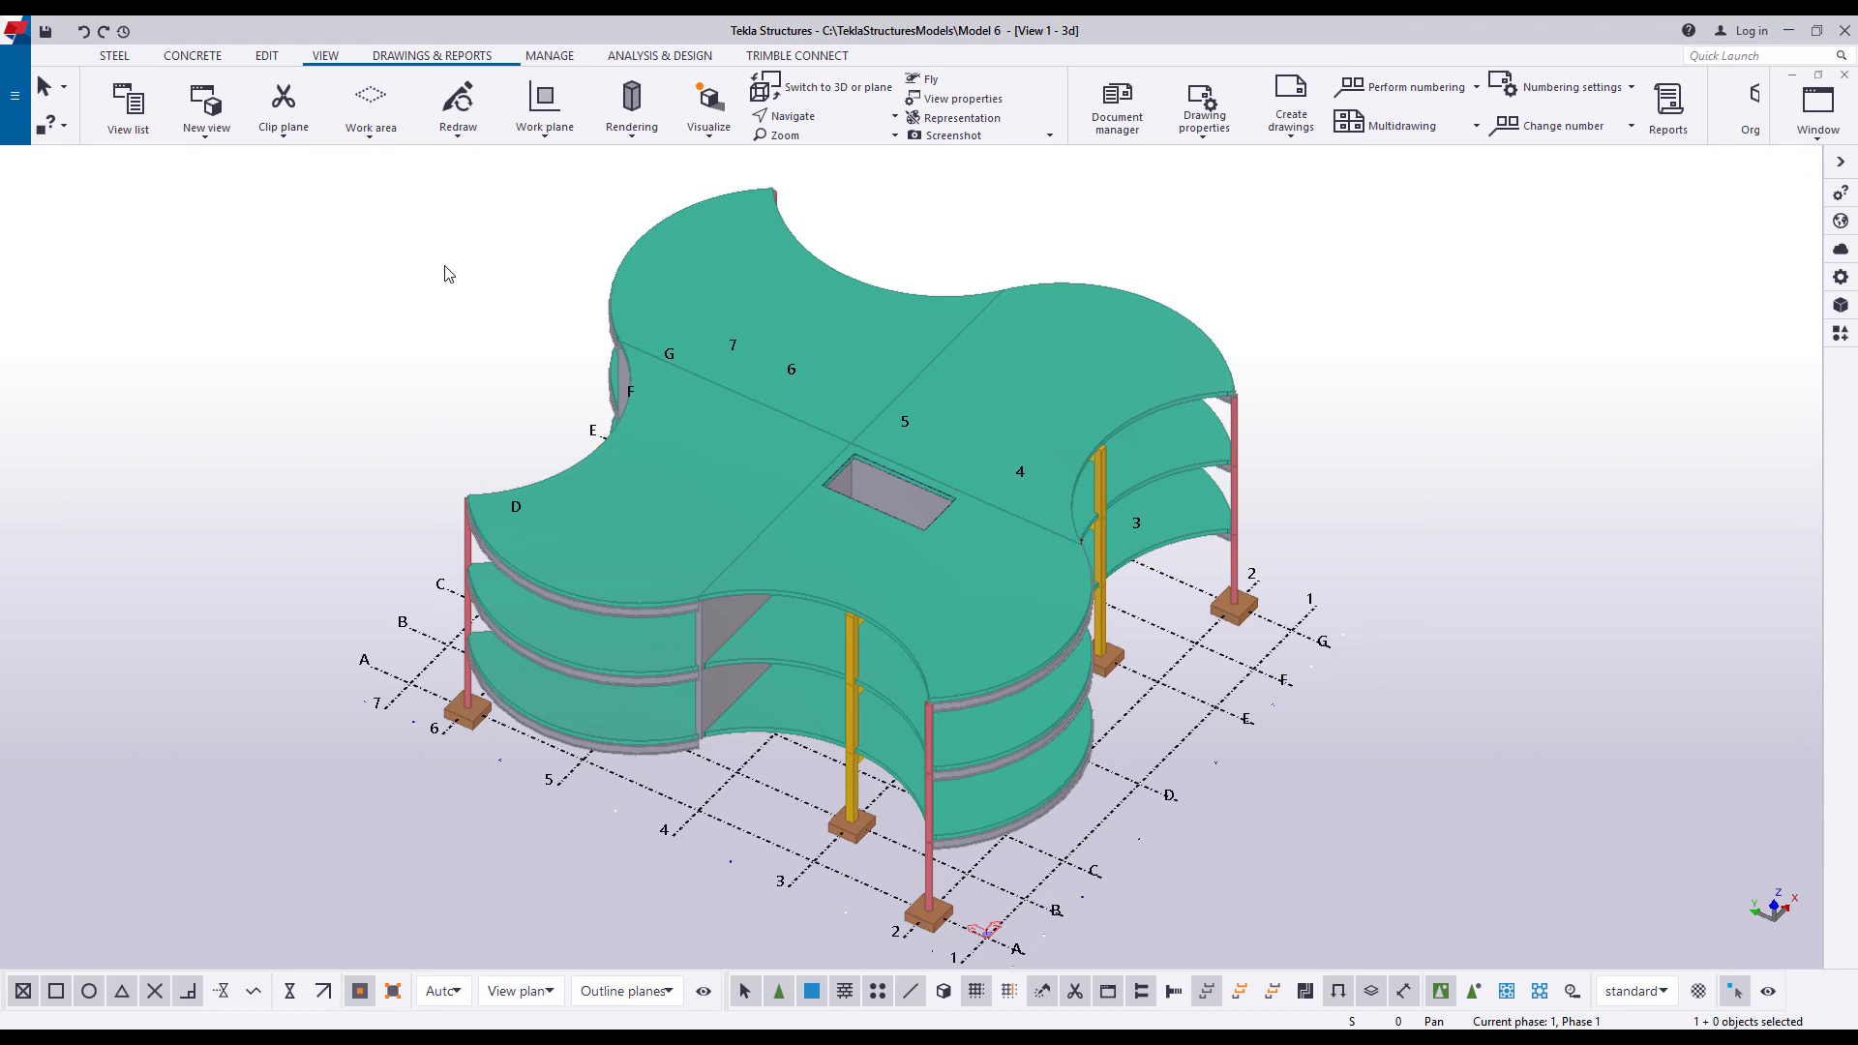
Step: Enable Snap to geometry lines/points (F5) and reopen the Applications & components catalog
{"action": "left_click", "coordinate": [642, 145]}
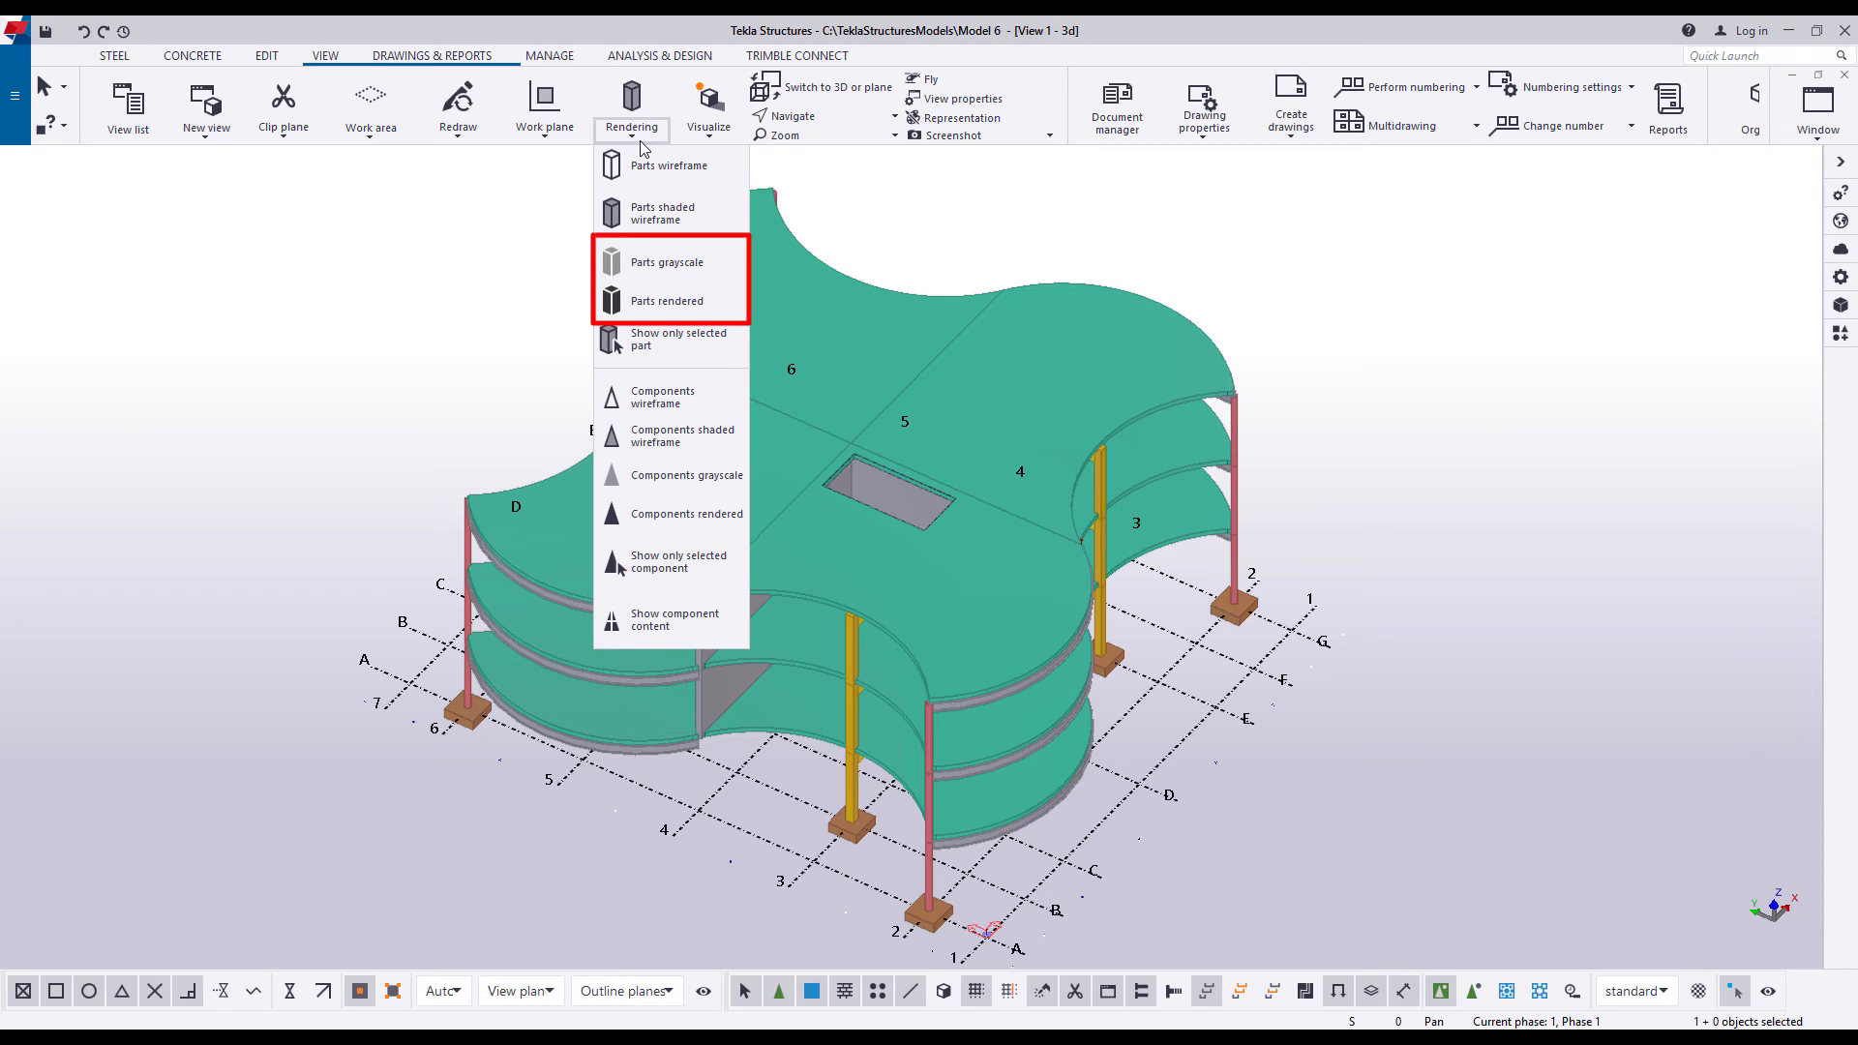
{"action": "left_click", "coordinate": [641, 145]}
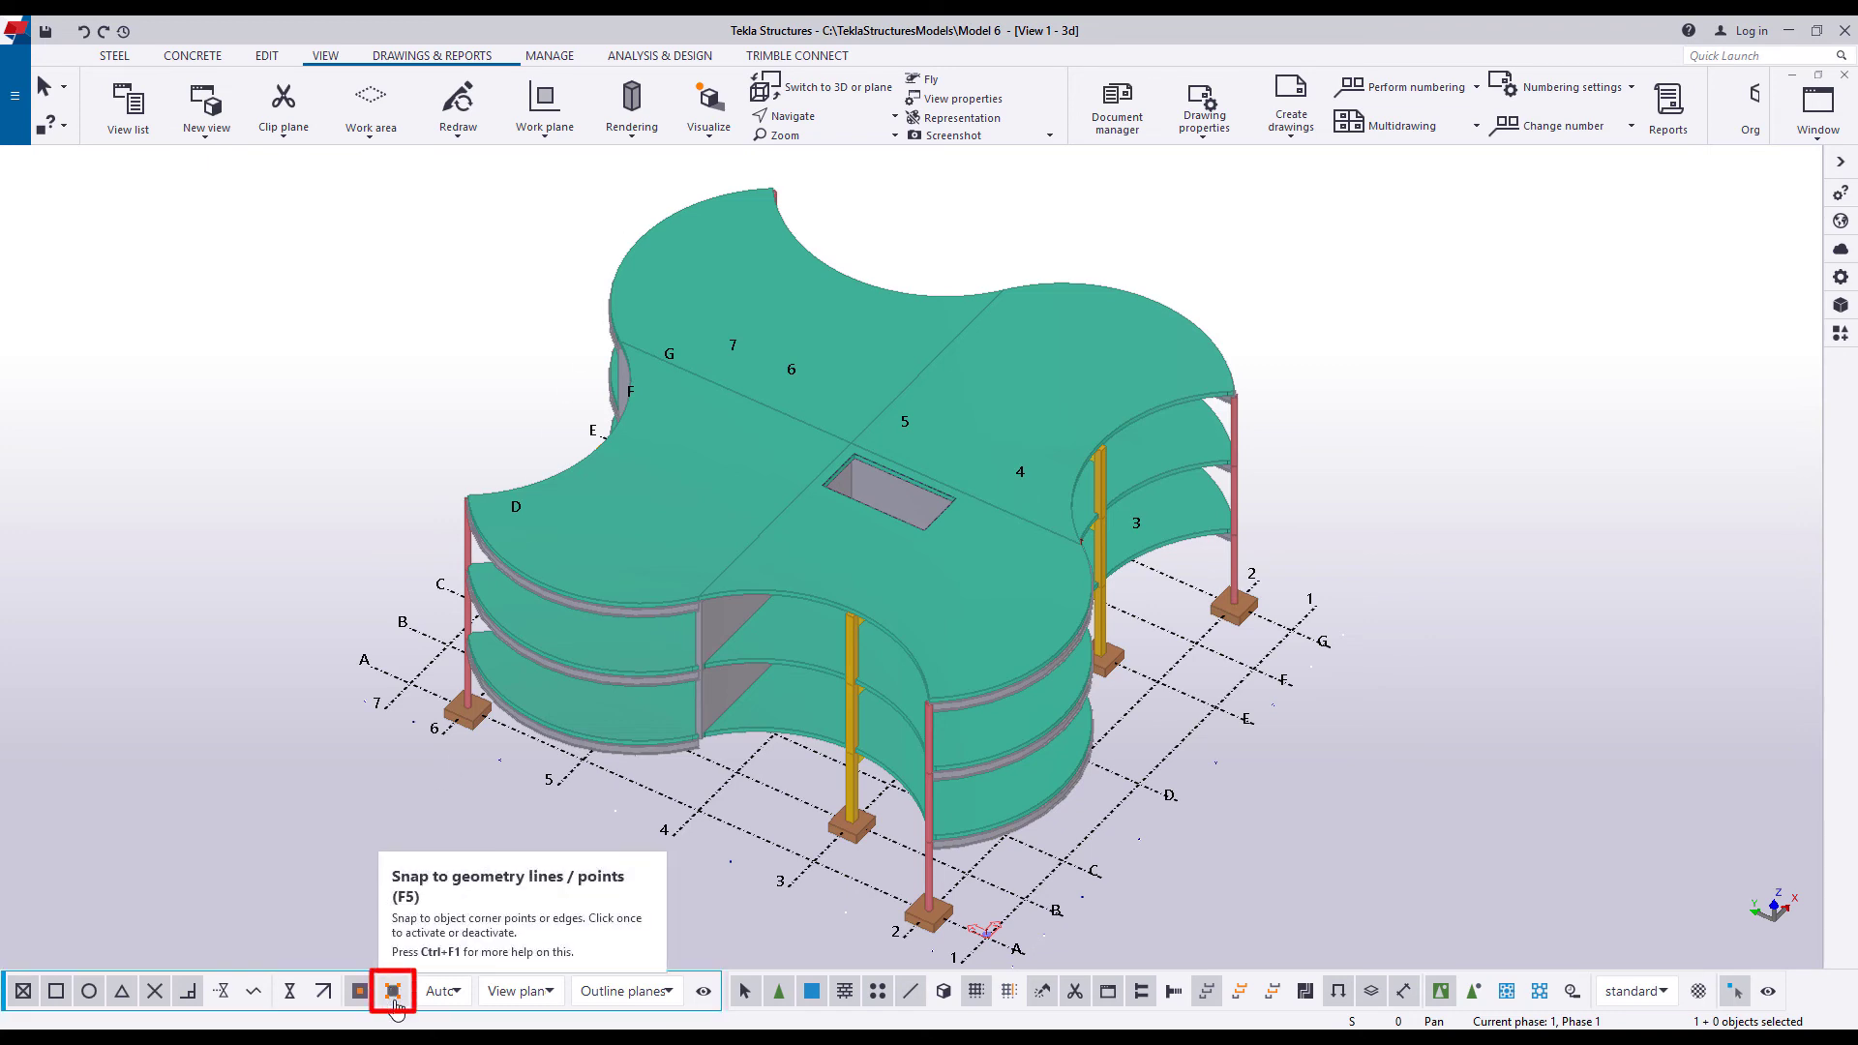
{"action": "left_click", "coordinate": [393, 992]}
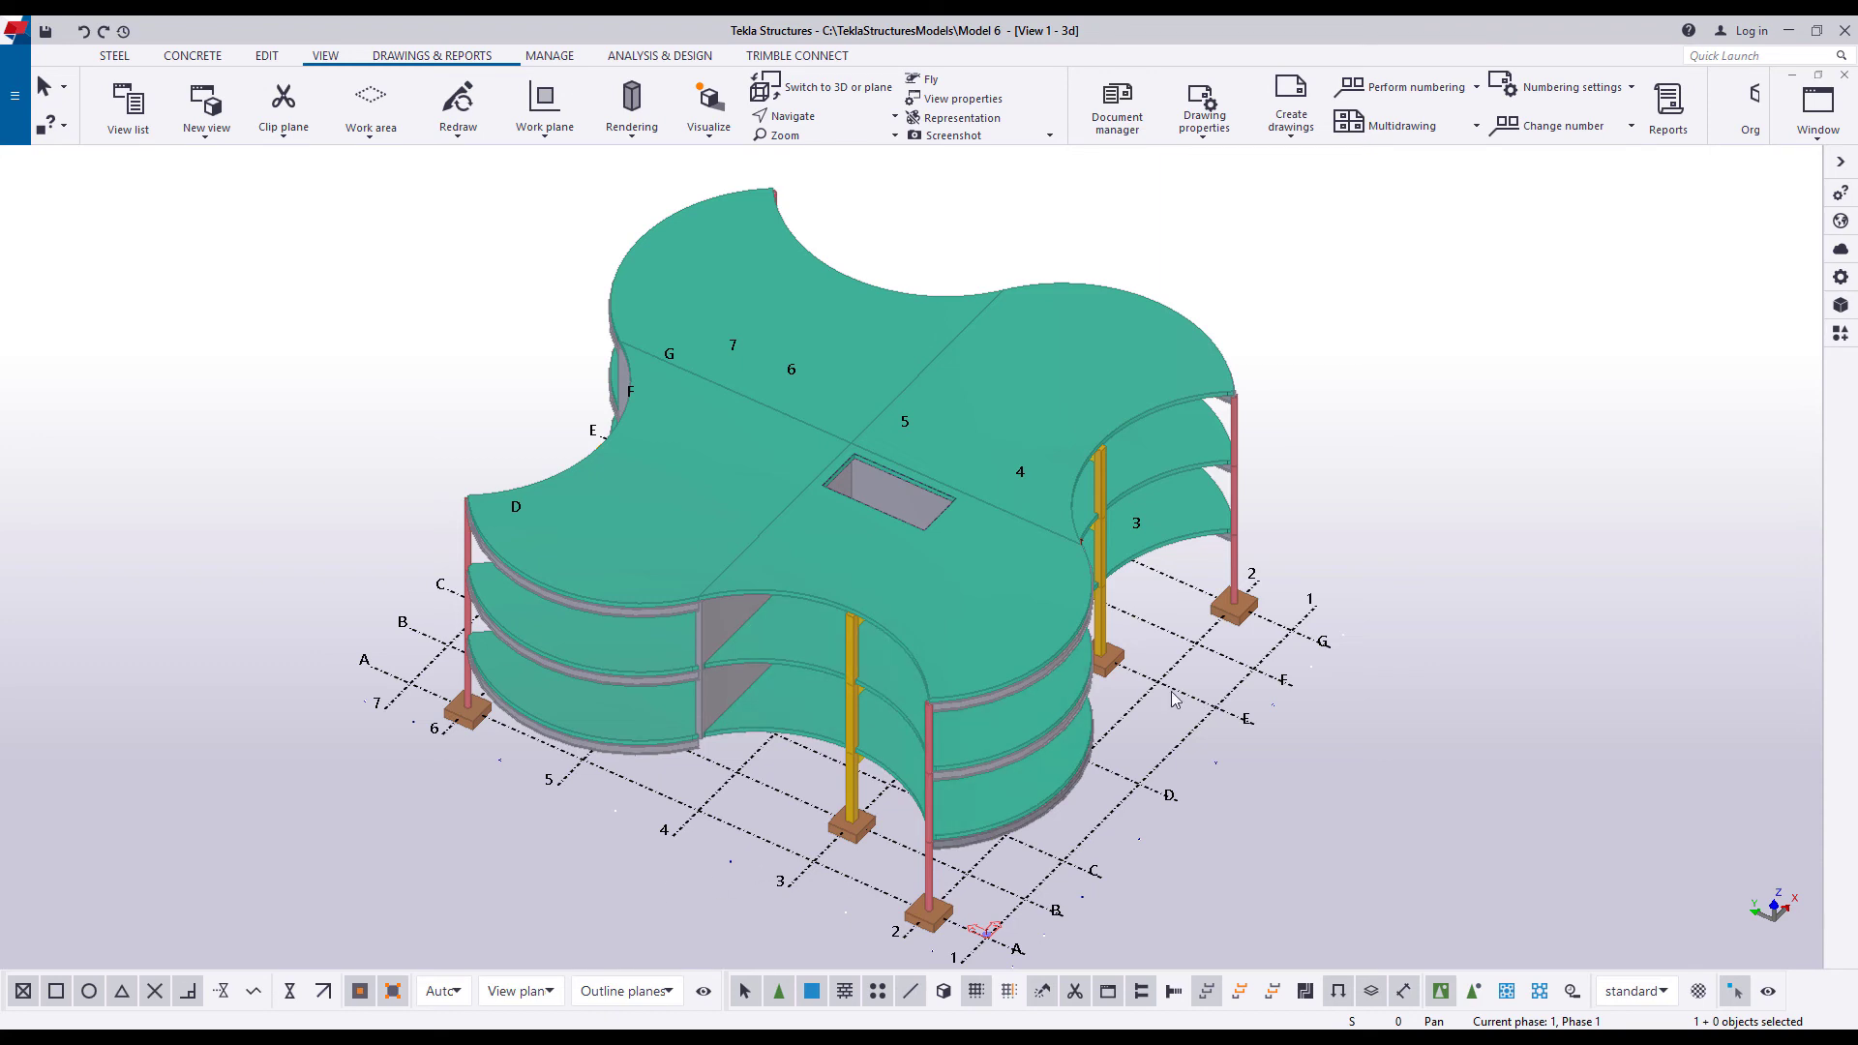
{"action": "left_click", "coordinate": [1842, 336]}
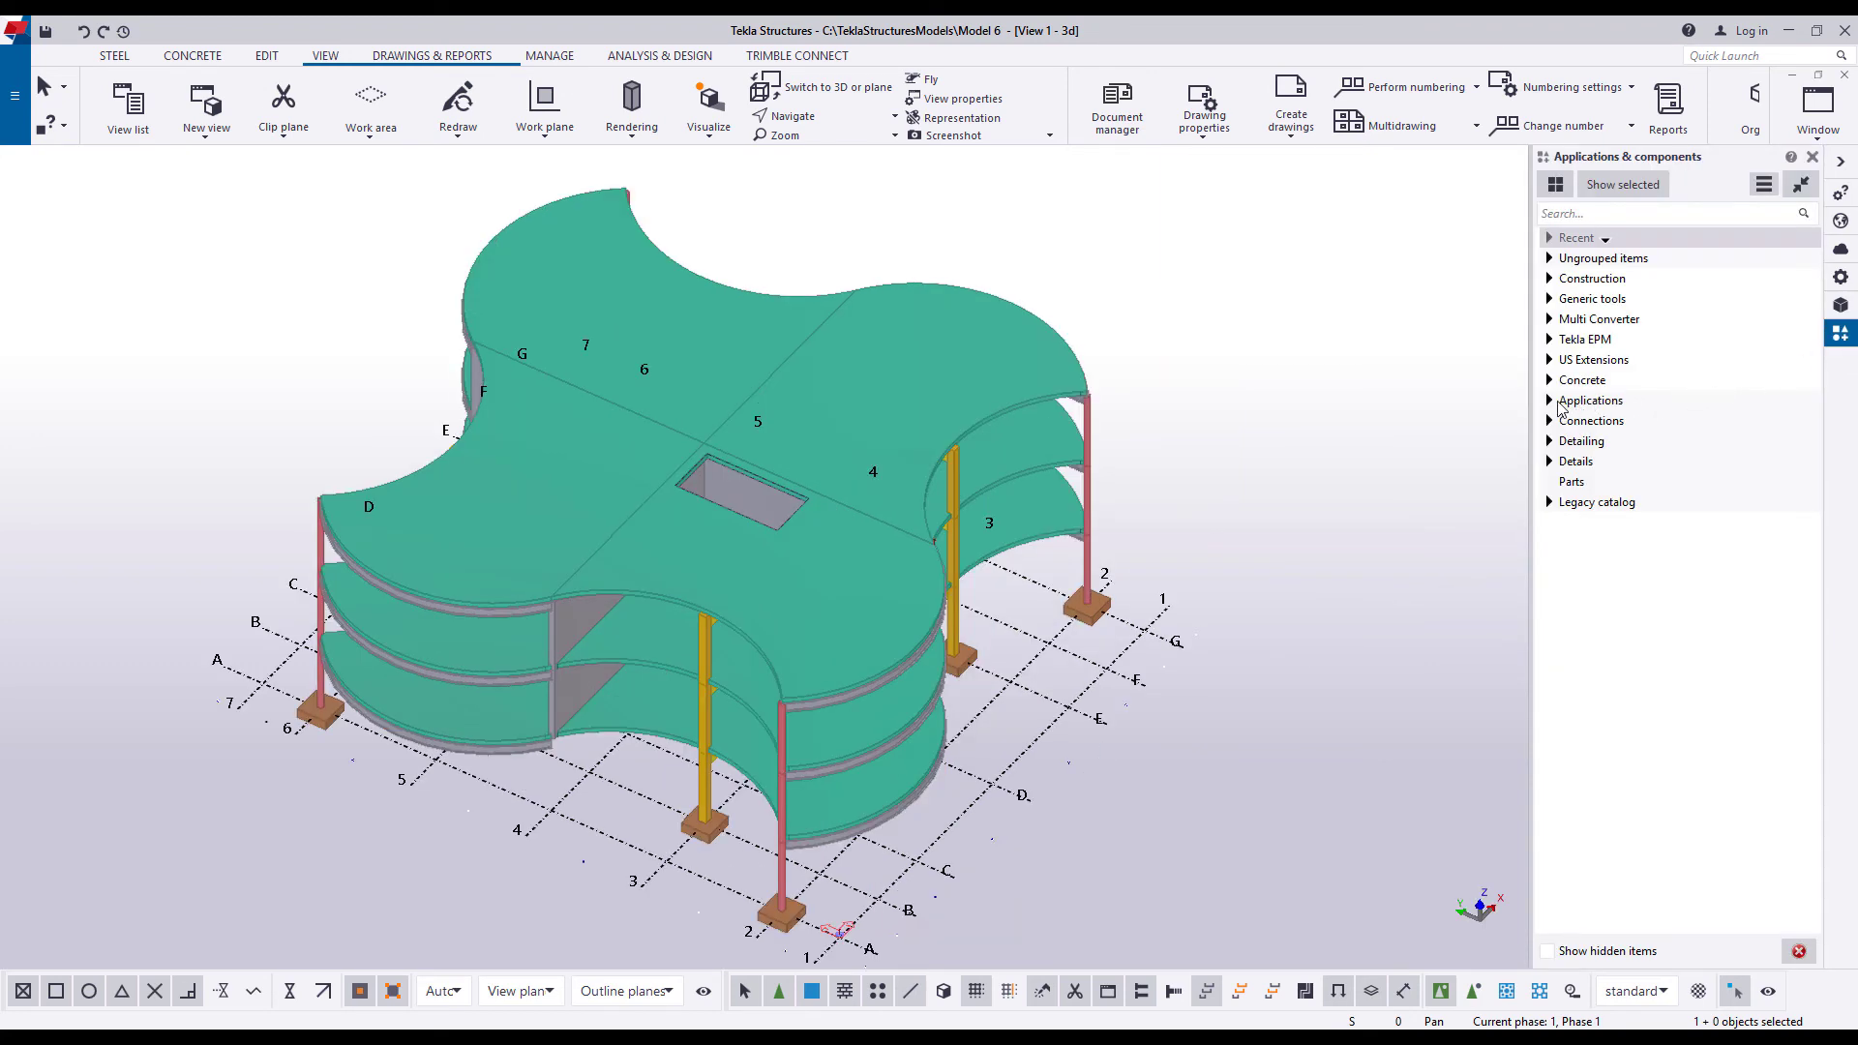
Step: Run Create surface view wEdge from Applications, picking the curved slab's surface and then its edge
{"action": "left_click", "coordinate": [1552, 405]}
{"action": "scroll", "coordinate": [1653, 548], "scroll_direction": "down", "scroll_amount": 5}
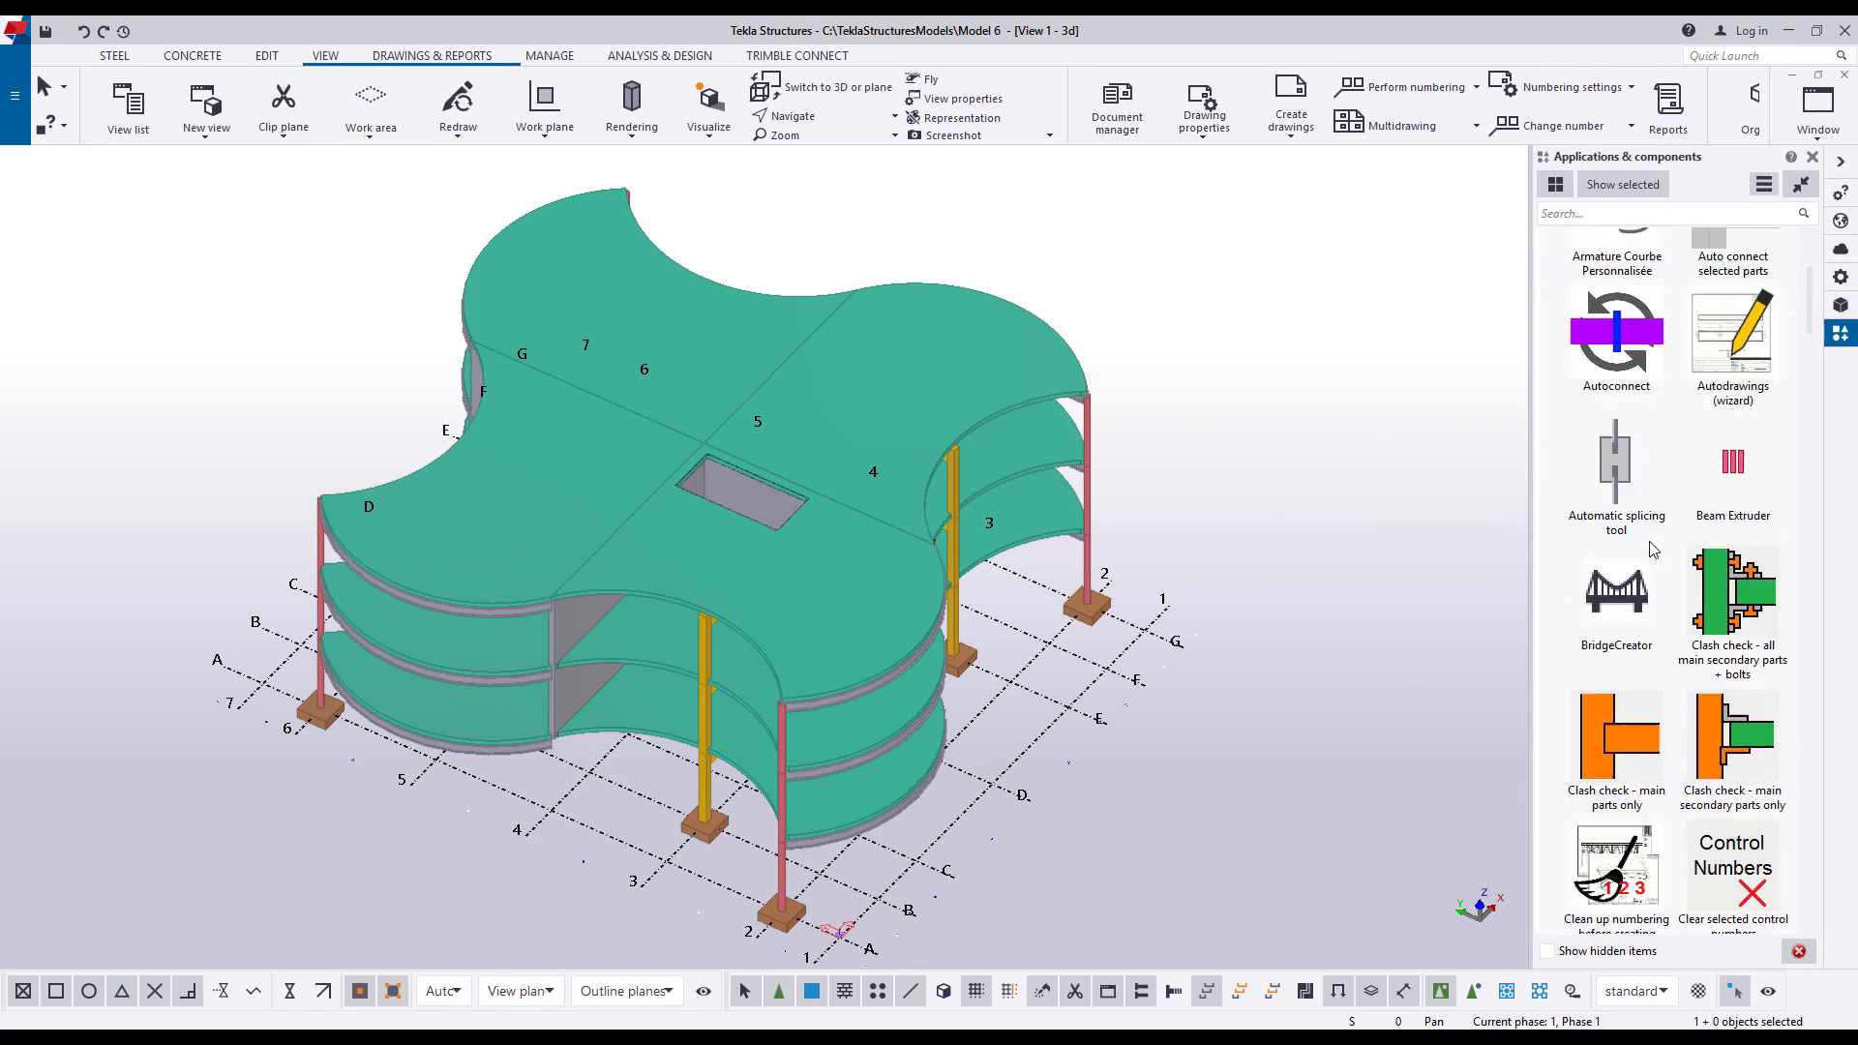
{"action": "scroll", "coordinate": [1653, 547], "scroll_direction": "down", "scroll_amount": 12}
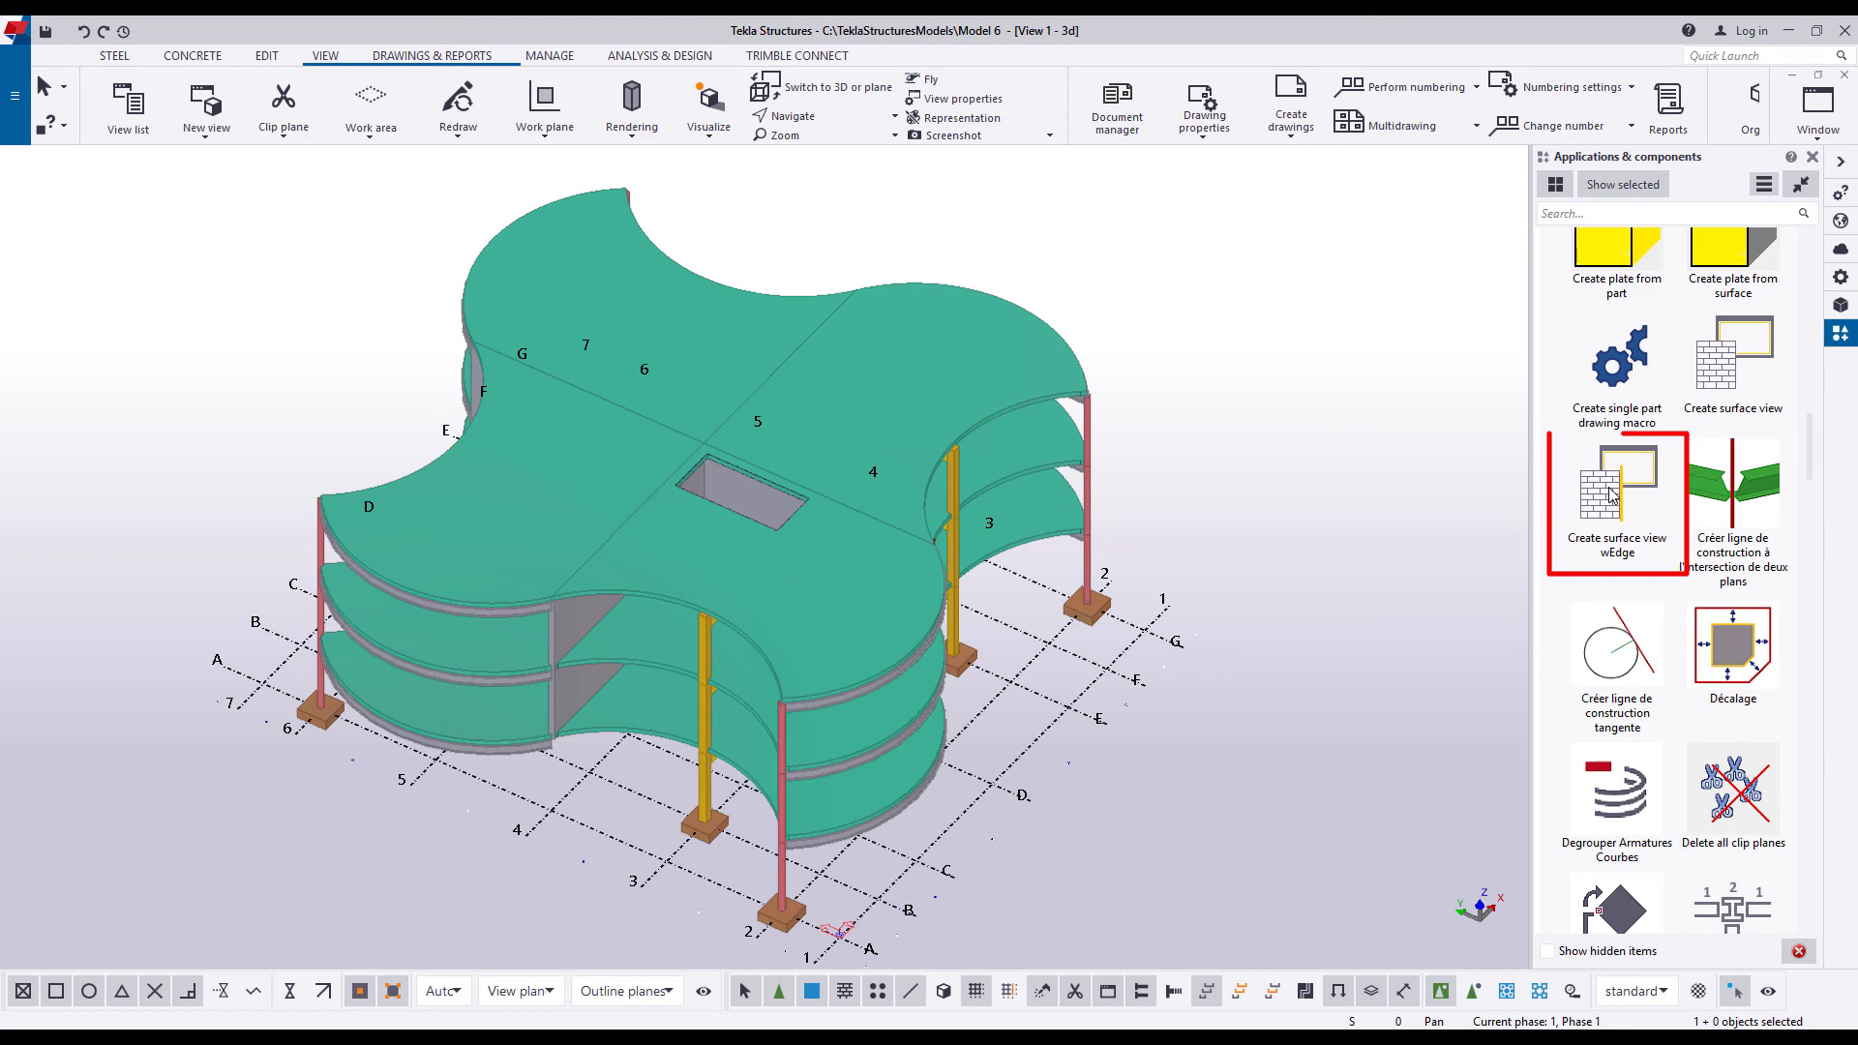
{"action": "left_click", "coordinate": [1612, 496]}
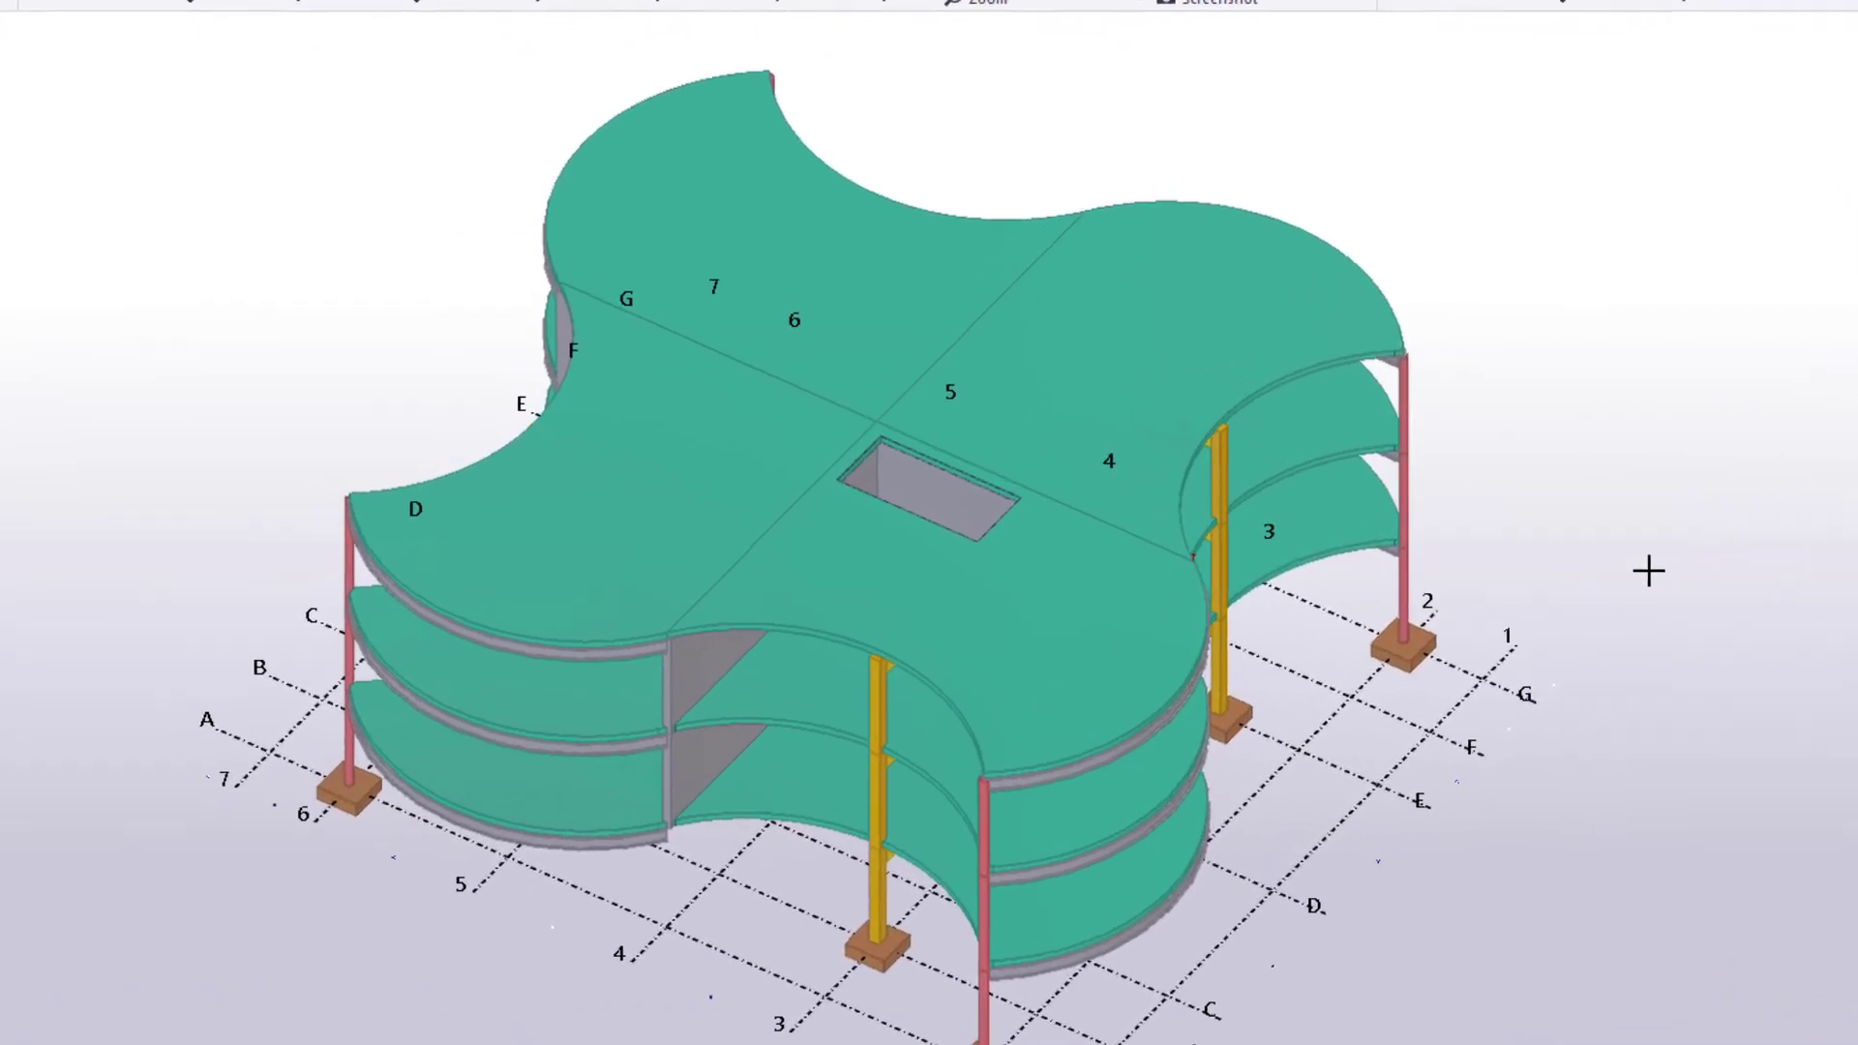
{"action": "left_click", "coordinate": [1209, 656]}
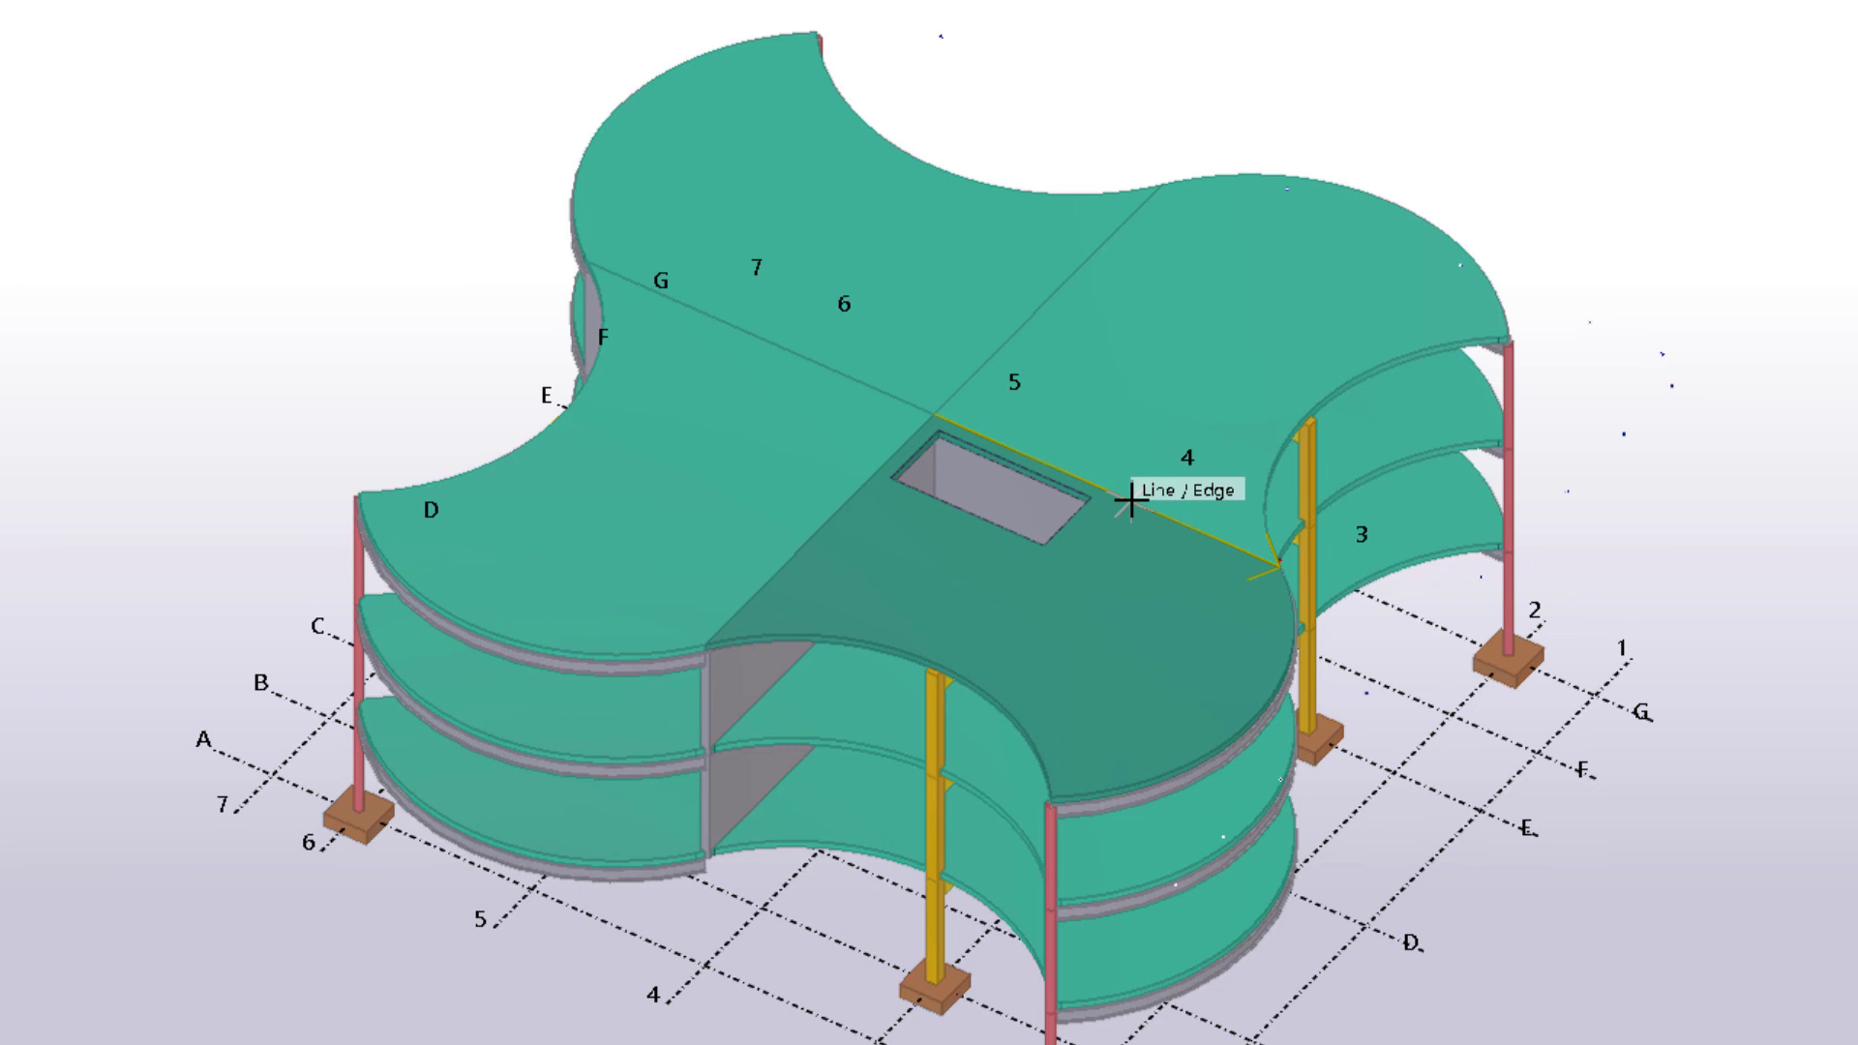
{"action": "left_click", "coordinate": [851, 508]}
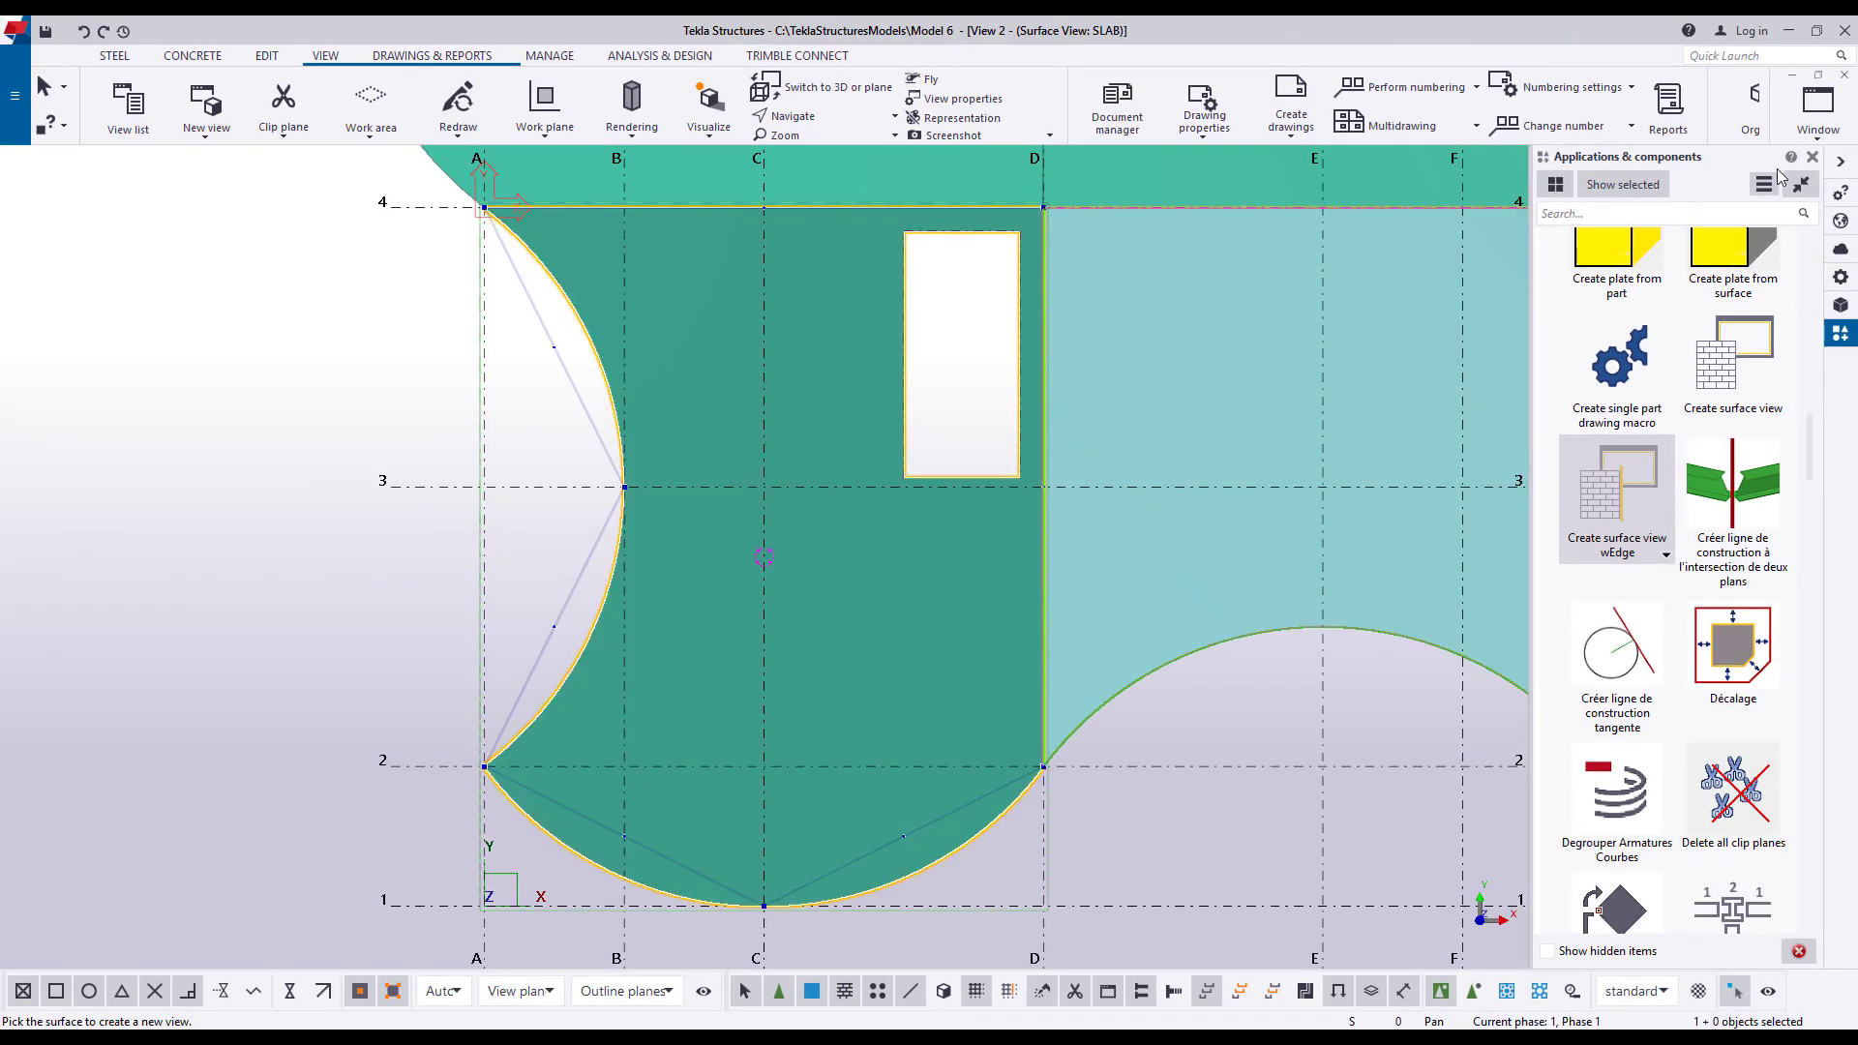
Step: Tile the Surface View: SLAB beside the 3D view, then reopen Applications & components
{"action": "left_click", "coordinate": [1813, 158]}
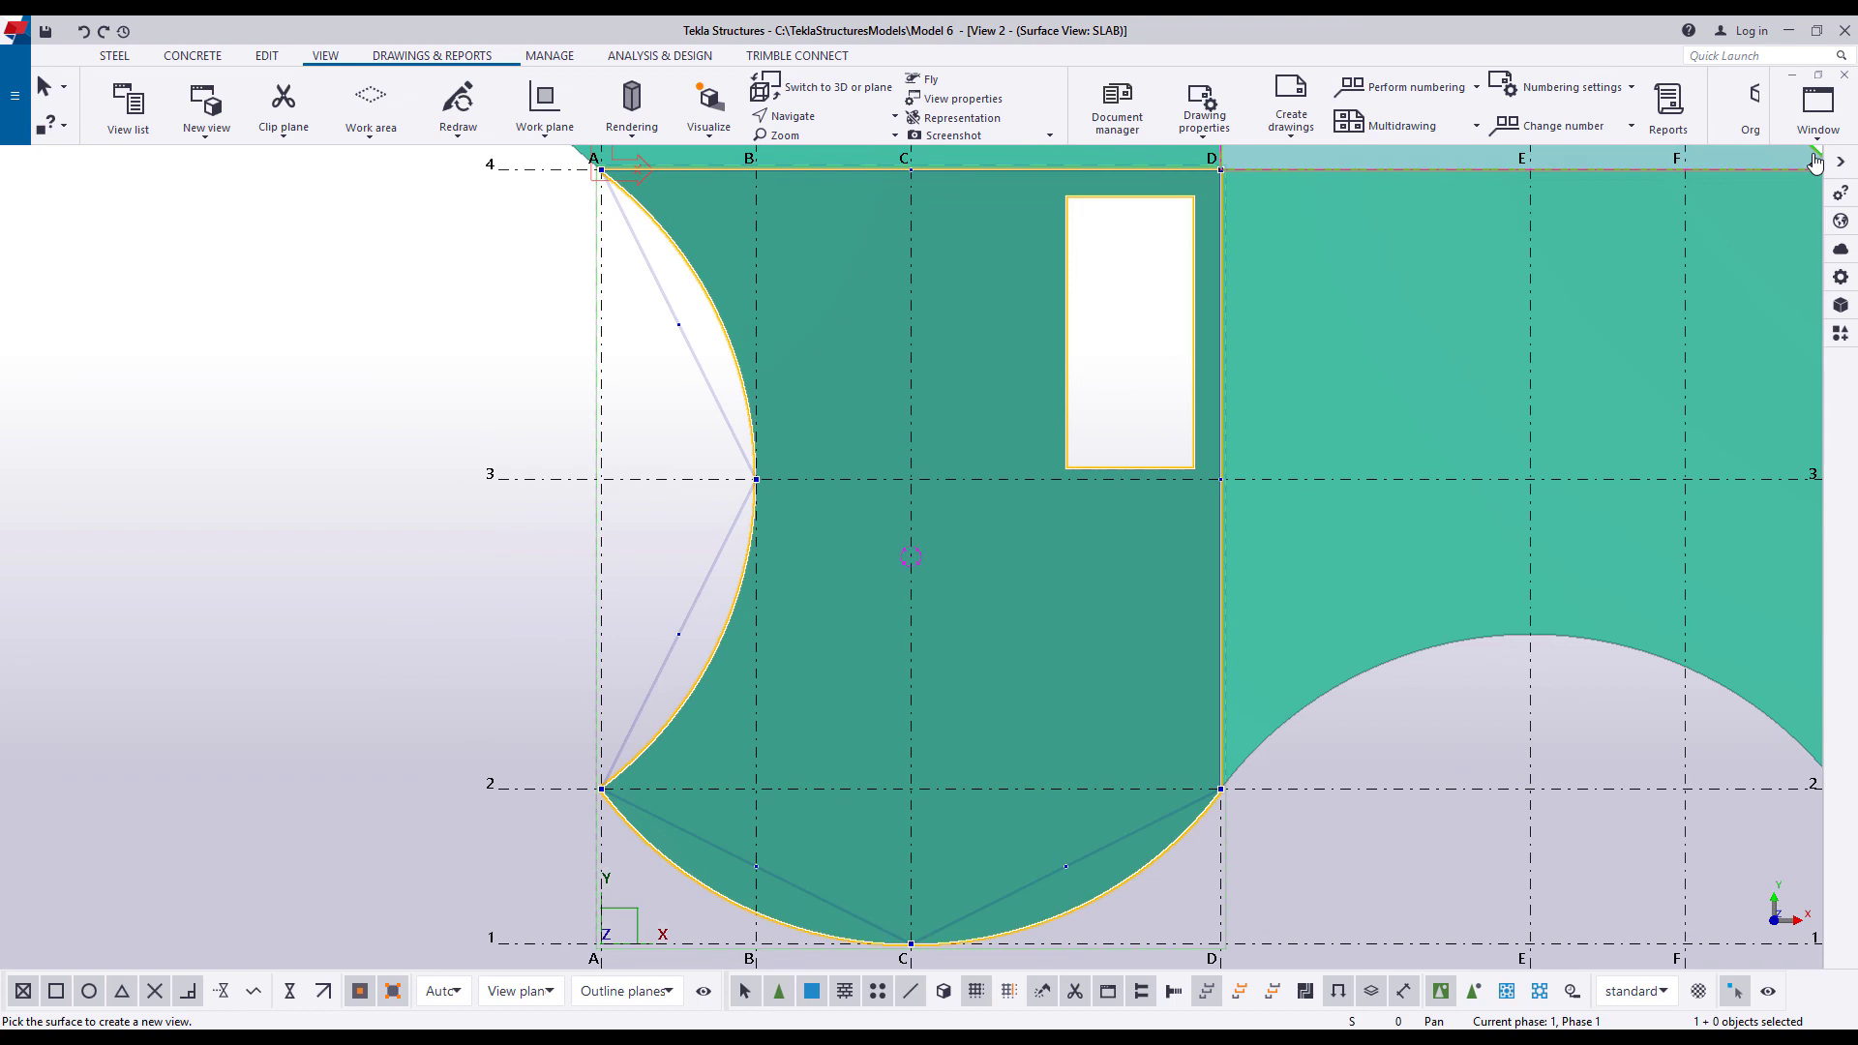
{"action": "left_click", "coordinate": [1818, 104]}
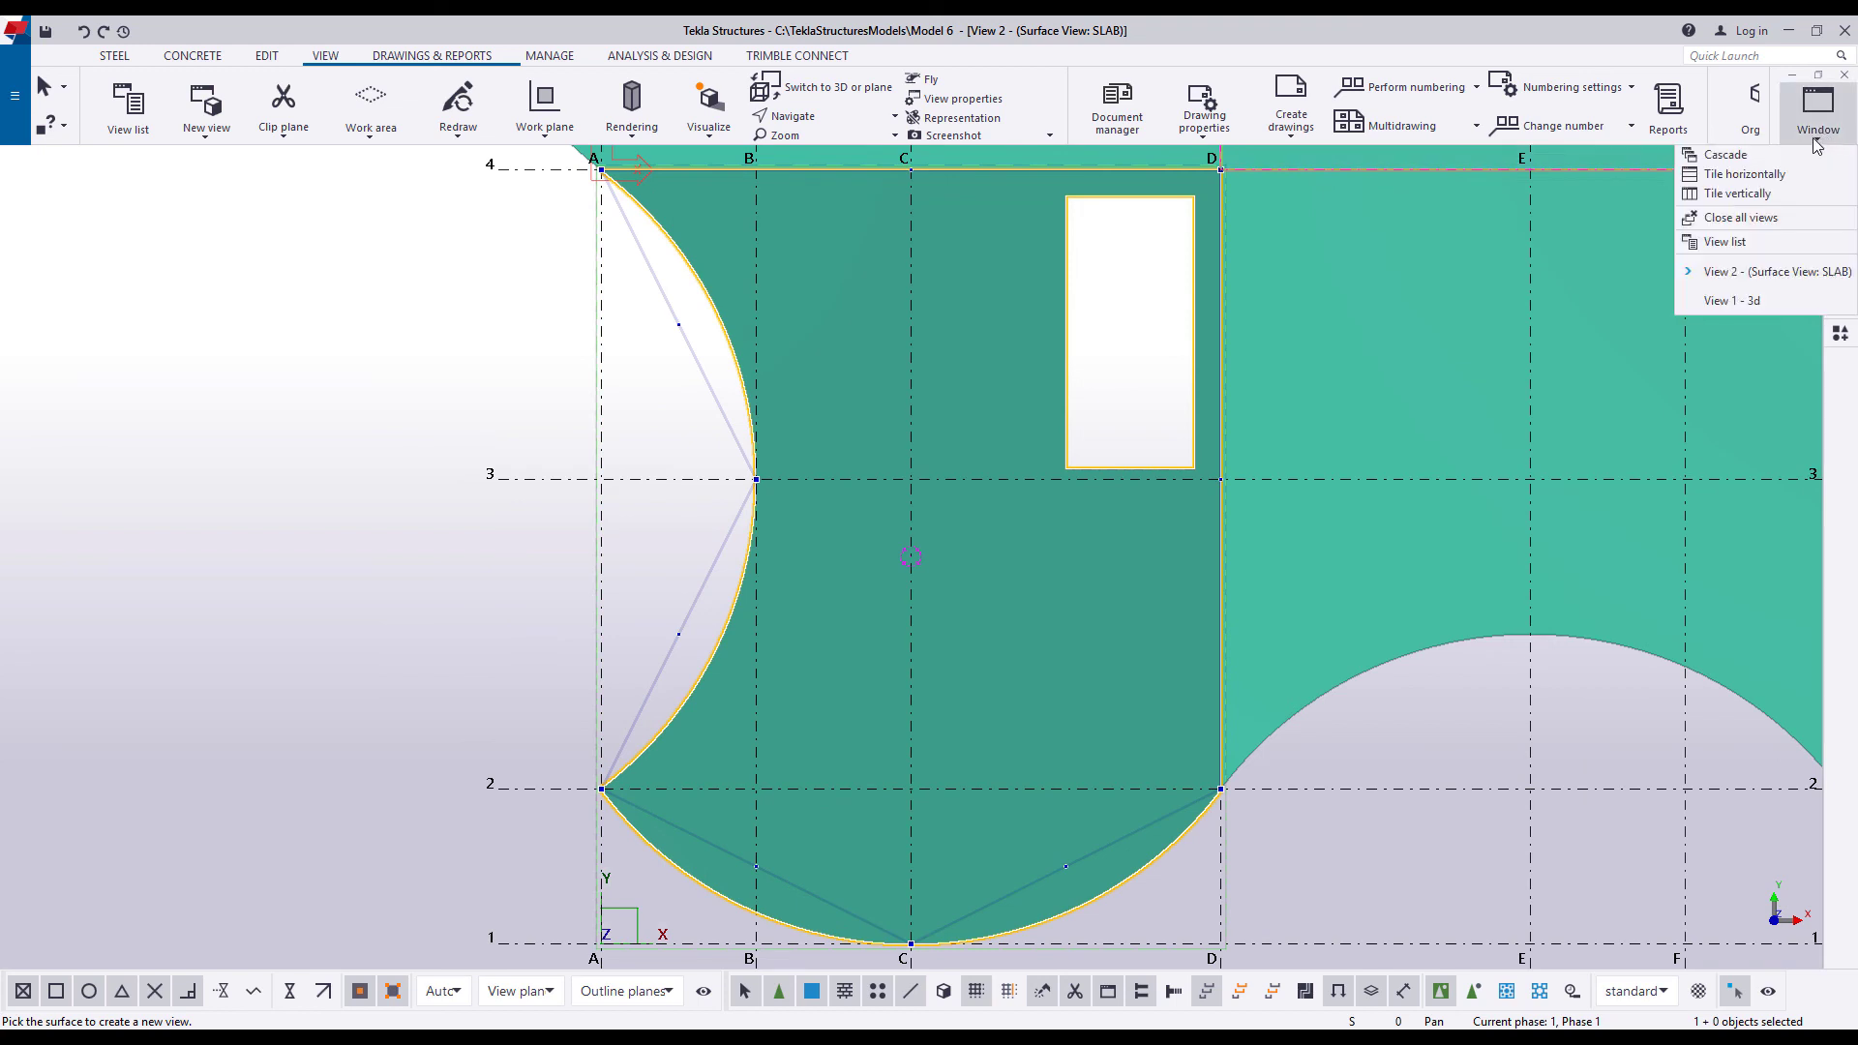
{"action": "left_click", "coordinate": [1758, 194]}
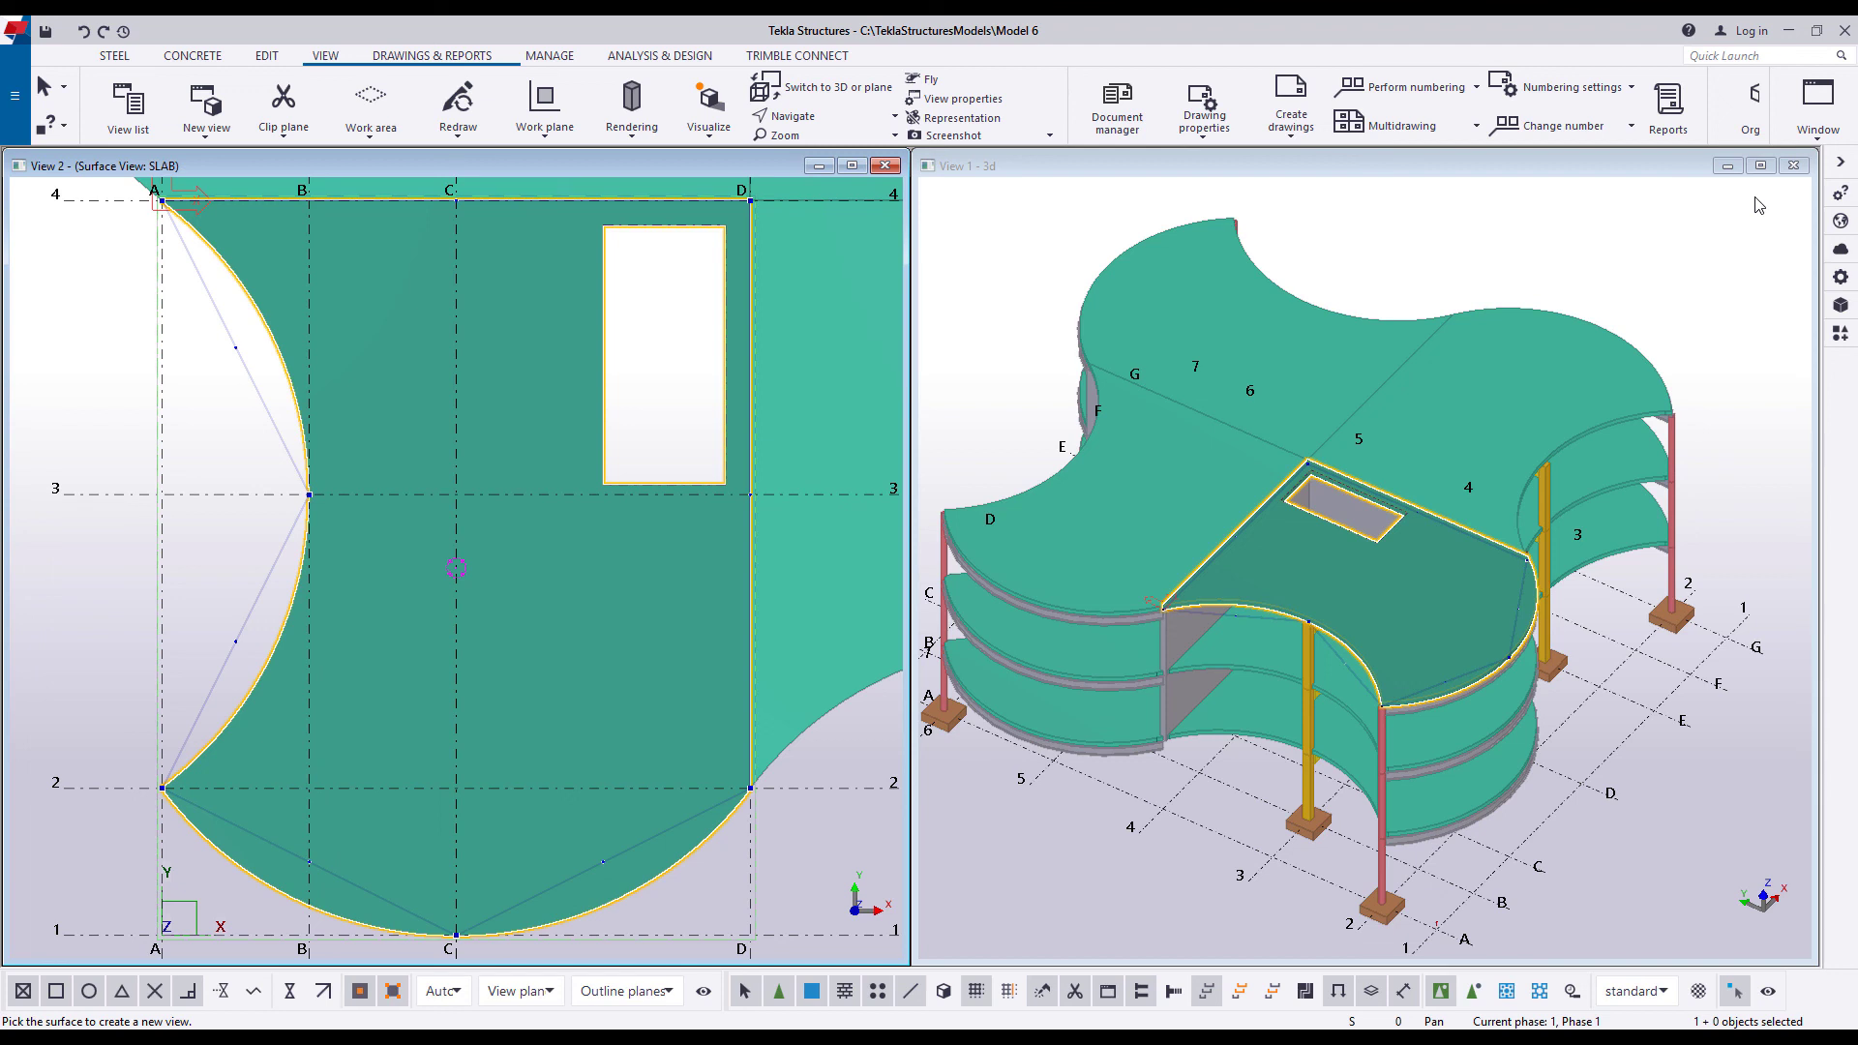
{"action": "key", "text": "Escape"}
{"action": "left_click", "coordinate": [1841, 333]}
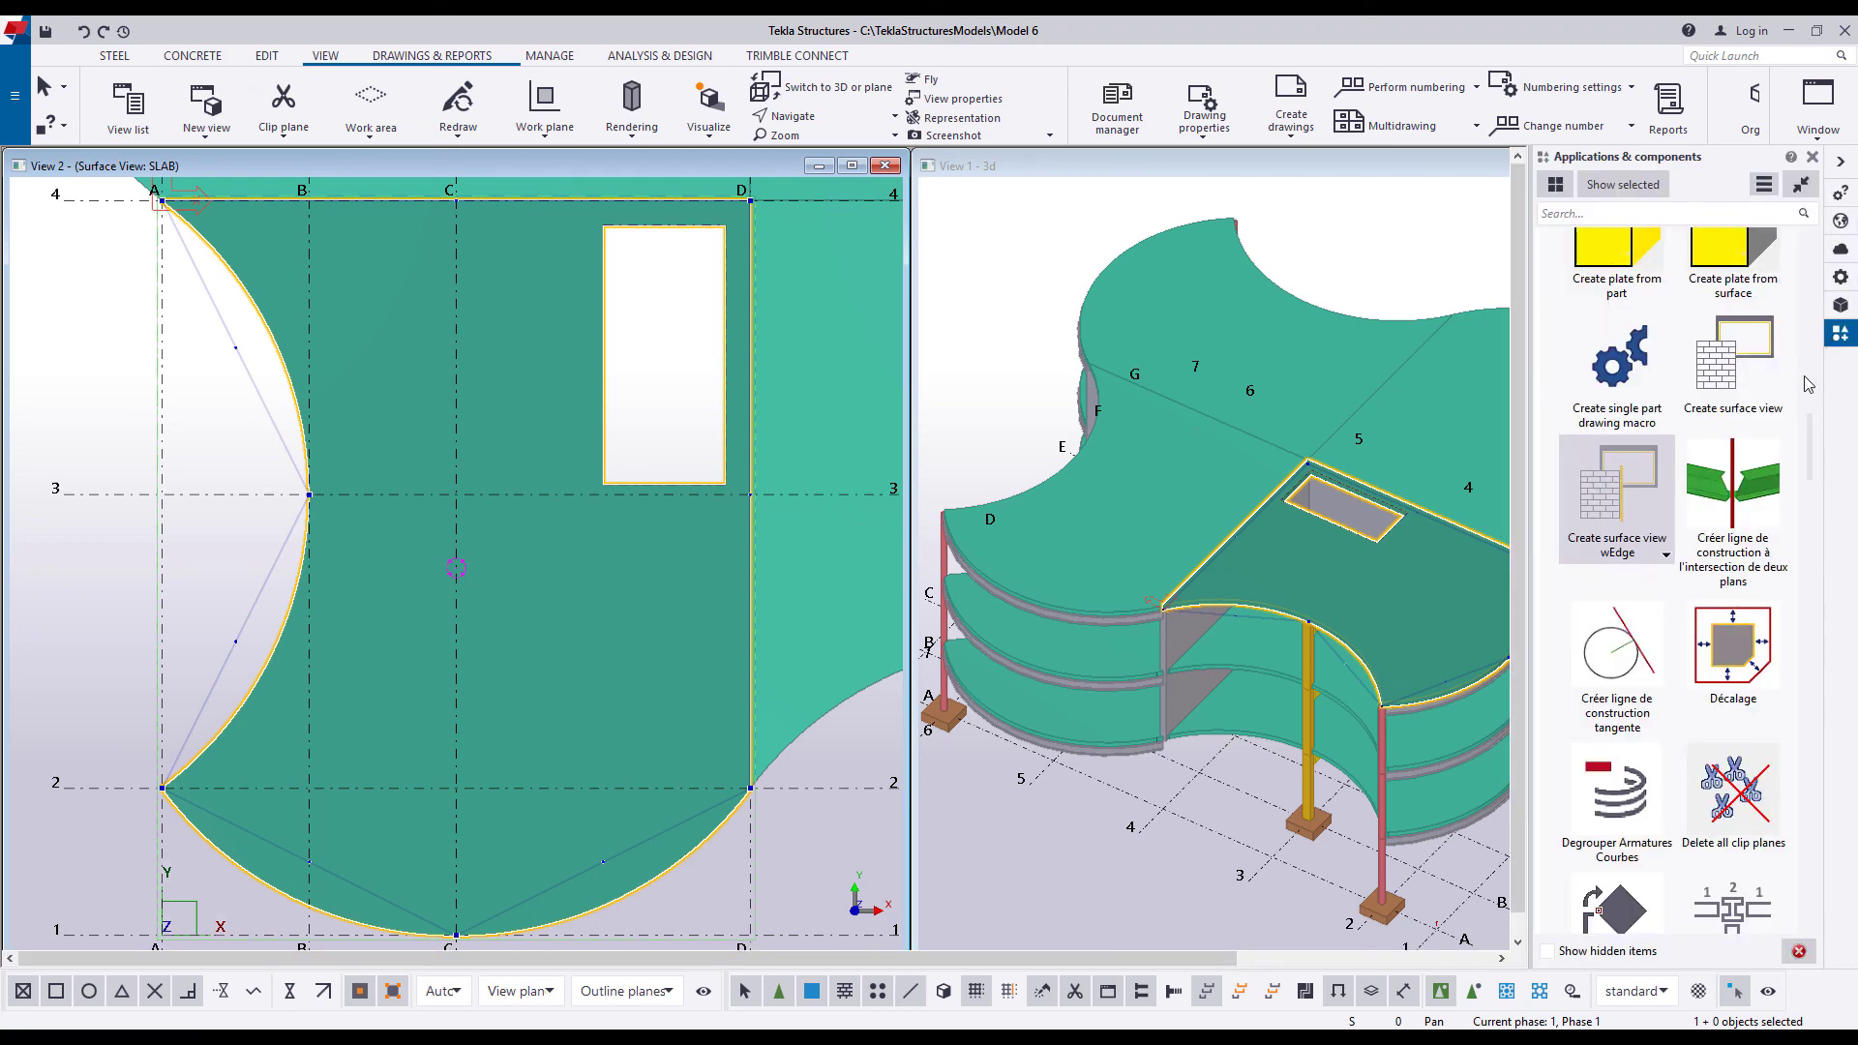
{"action": "left_click_drag", "start_coordinate": [1811, 448], "coordinate": [1850, 931]}
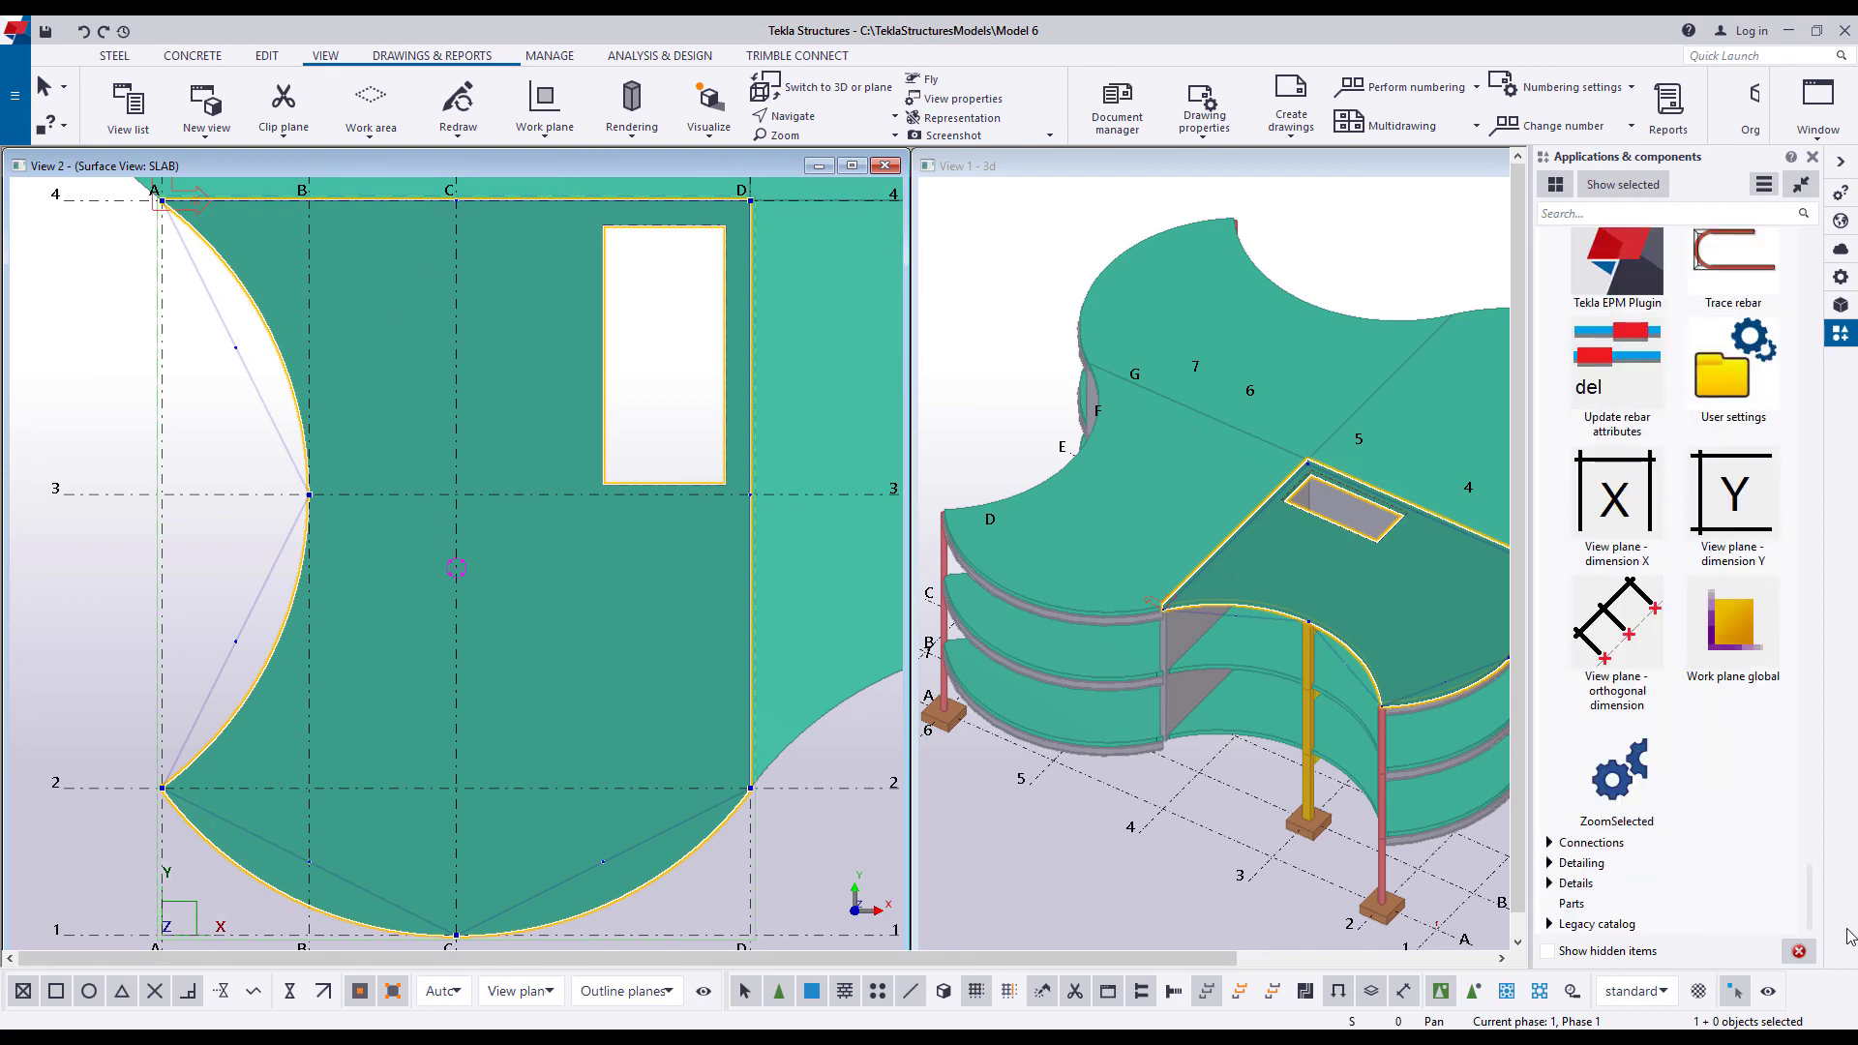